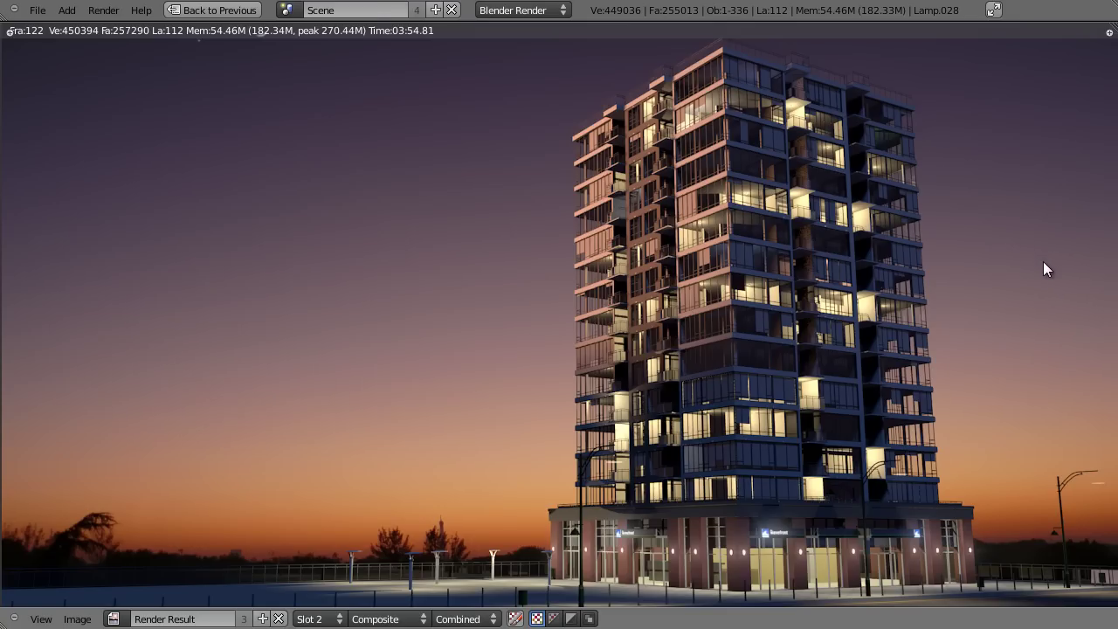
Close the finished render and inspect the lit scene's lamps and tower through the camera in solid and wireframe shading
{"action": "key", "text": "Escape"}
{"action": "middle_click_drag", "start_coordinate": [879, 267], "coordinate": [591, 212]}
{"action": "key", "text": "KP_0"}
{"action": "right_click", "coordinate": [444, 273]}
{"action": "key", "text": "z"}
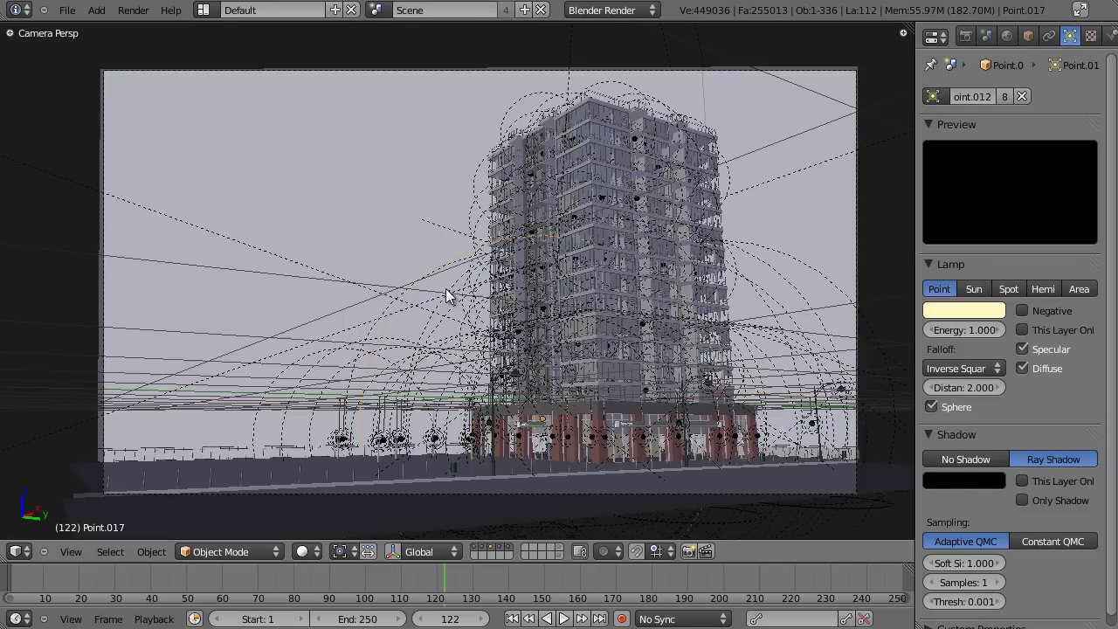
{"action": "key", "text": "z"}
{"action": "right_click", "coordinate": [442, 284]}
{"action": "key", "text": "z"}
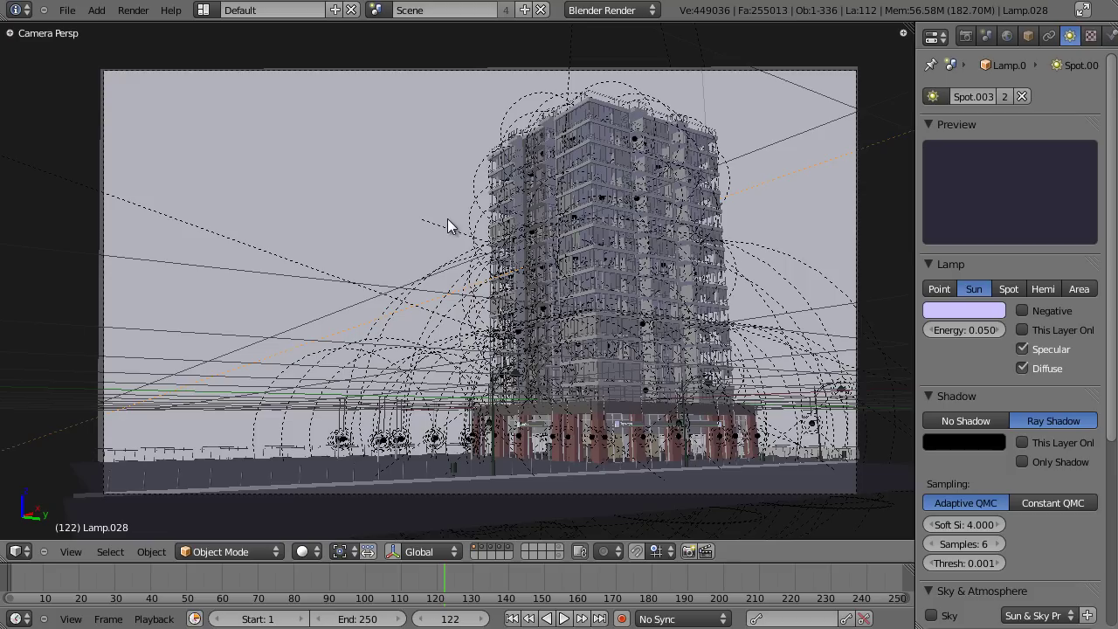
{"action": "right_click", "coordinate": [568, 183]}
{"action": "key", "text": "z"}
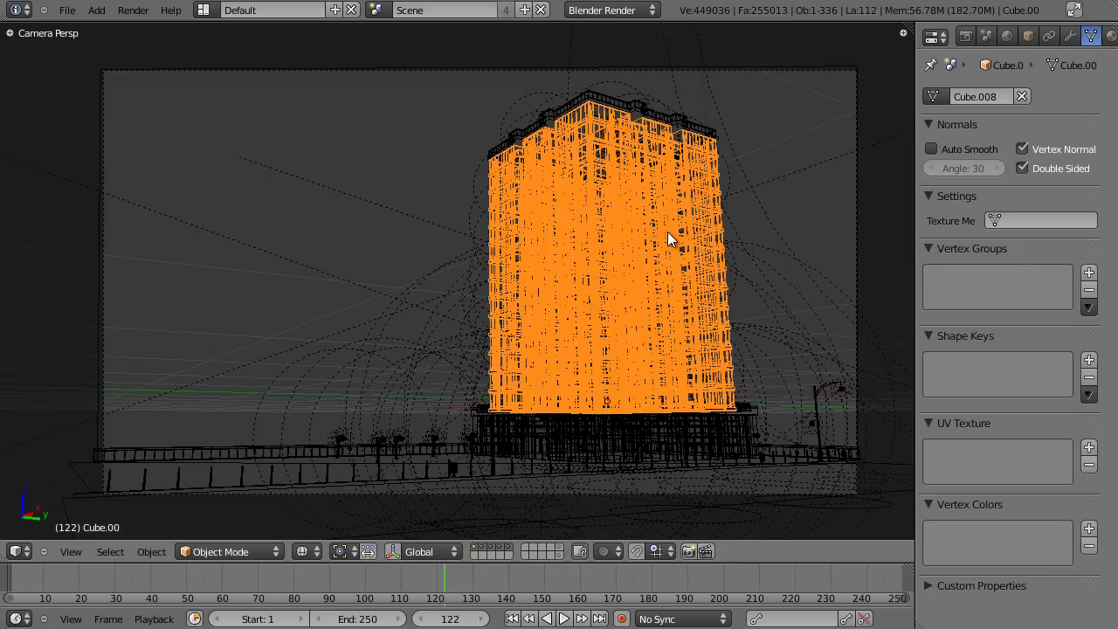
Switch to the other Blender window with the unlit building and view the tower from above its street corner
{"action": "key", "text": "alt+Tab"}
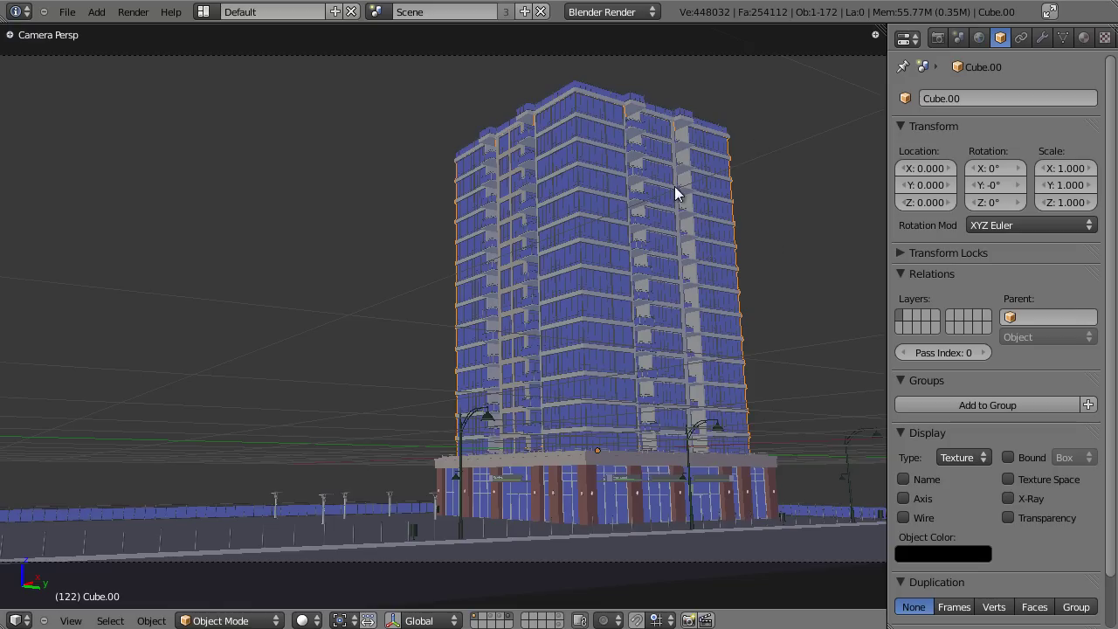
{"action": "middle_click_drag", "start_coordinate": [719, 258], "coordinate": [661, 271]}
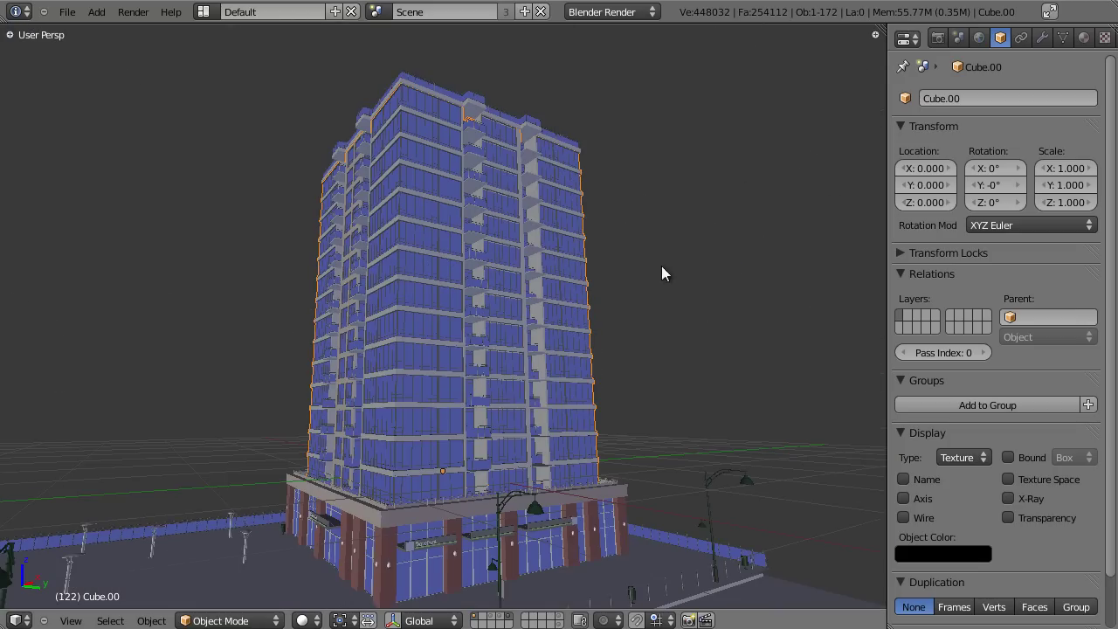
{"action": "middle_click_drag", "start_coordinate": [617, 327], "coordinate": [659, 273]}
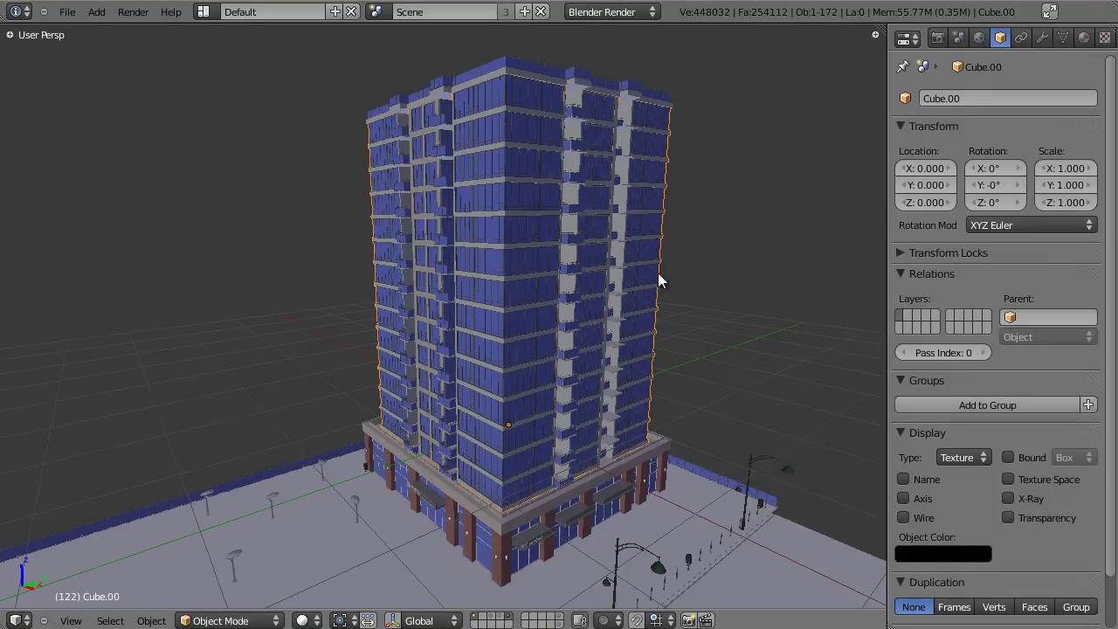
{"action": "scroll", "coordinate": [726, 194], "scroll_direction": "down", "scroll_amount": 1}
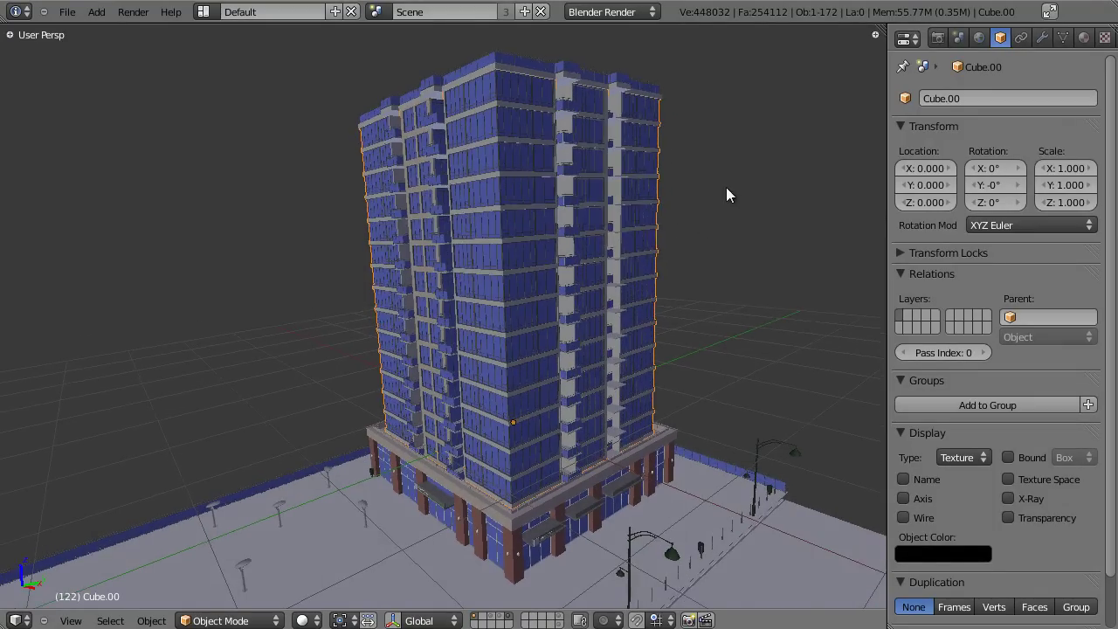
{"action": "scroll", "coordinate": [643, 219], "scroll_direction": "up", "scroll_amount": 3}
{"action": "middle_click_drag", "start_coordinate": [661, 180], "coordinate": [754, 184]}
Give the tower's Glass material a near-white diffuse colour and set its specular intensity to 0
{"action": "left_click", "coordinate": [1083, 39]}
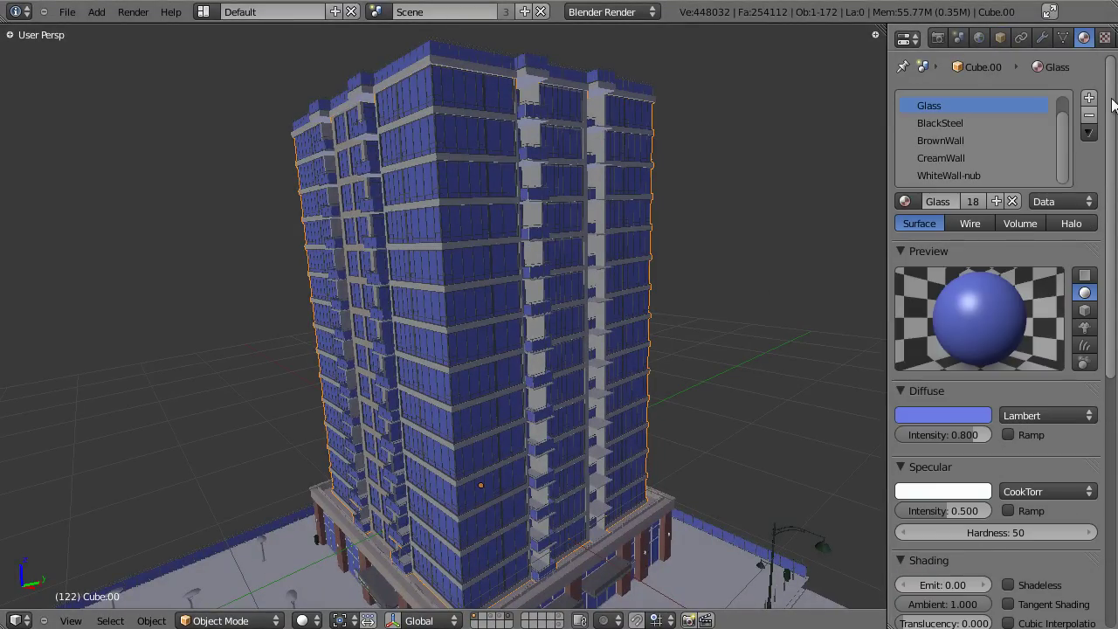
{"action": "scroll", "coordinate": [1041, 129], "scroll_direction": "up", "scroll_amount": 1}
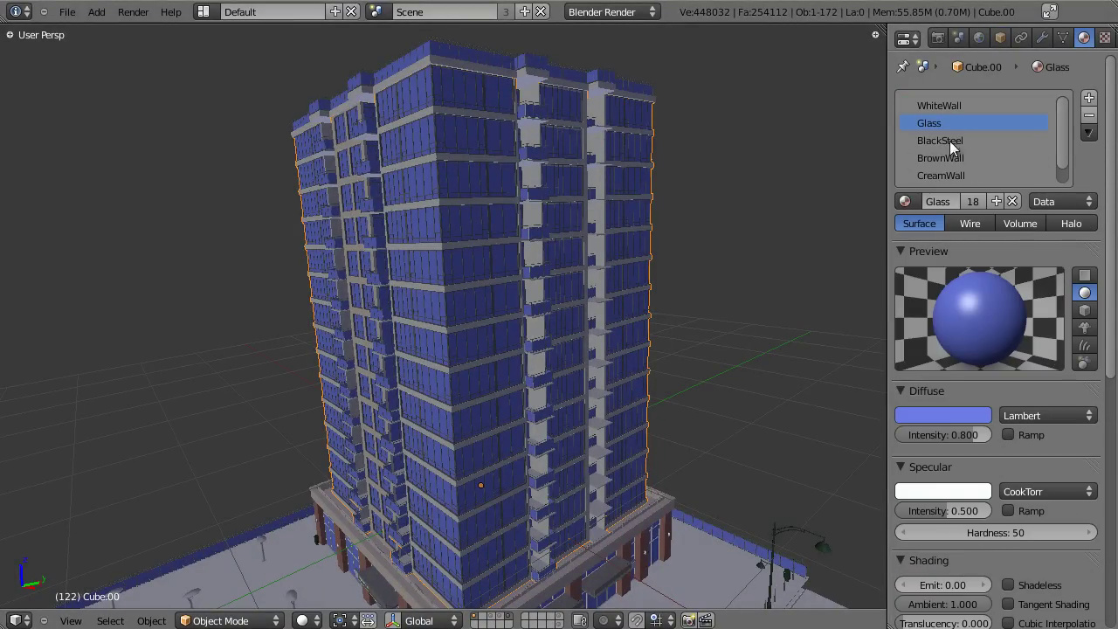
{"action": "left_click", "coordinate": [951, 413]}
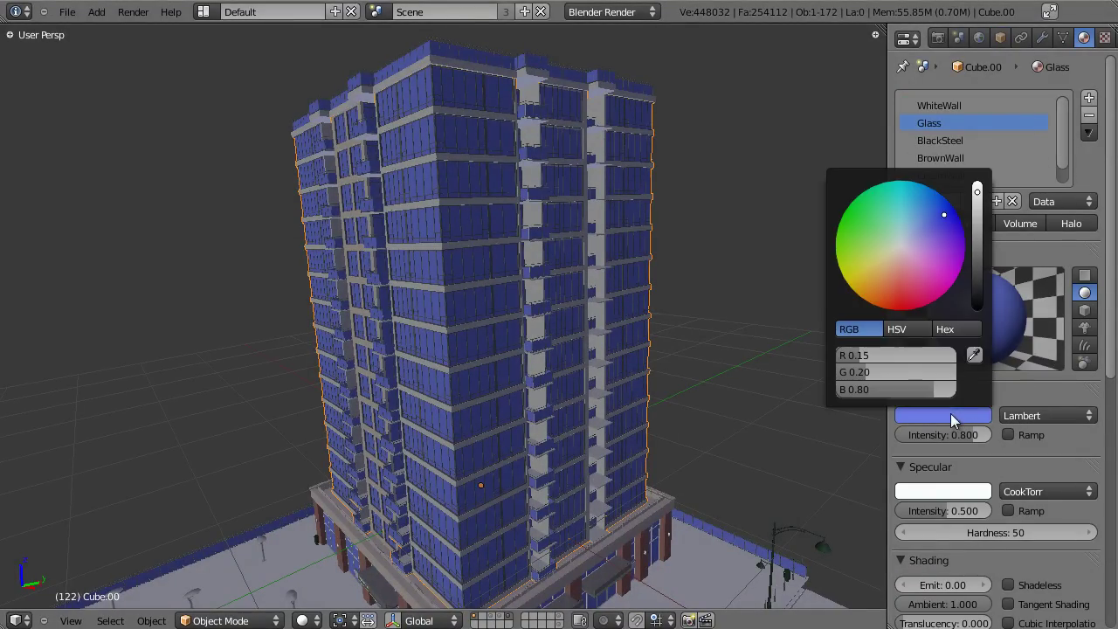
{"action": "left_click", "coordinate": [900, 244]}
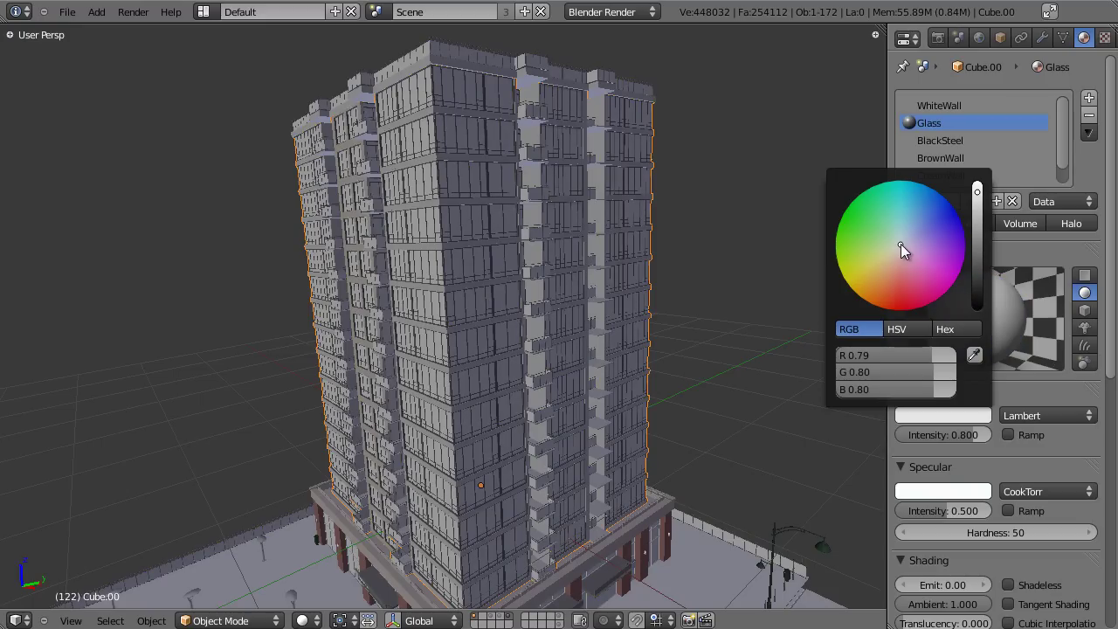
{"action": "scroll", "coordinate": [992, 323], "scroll_direction": "down", "scroll_amount": 5}
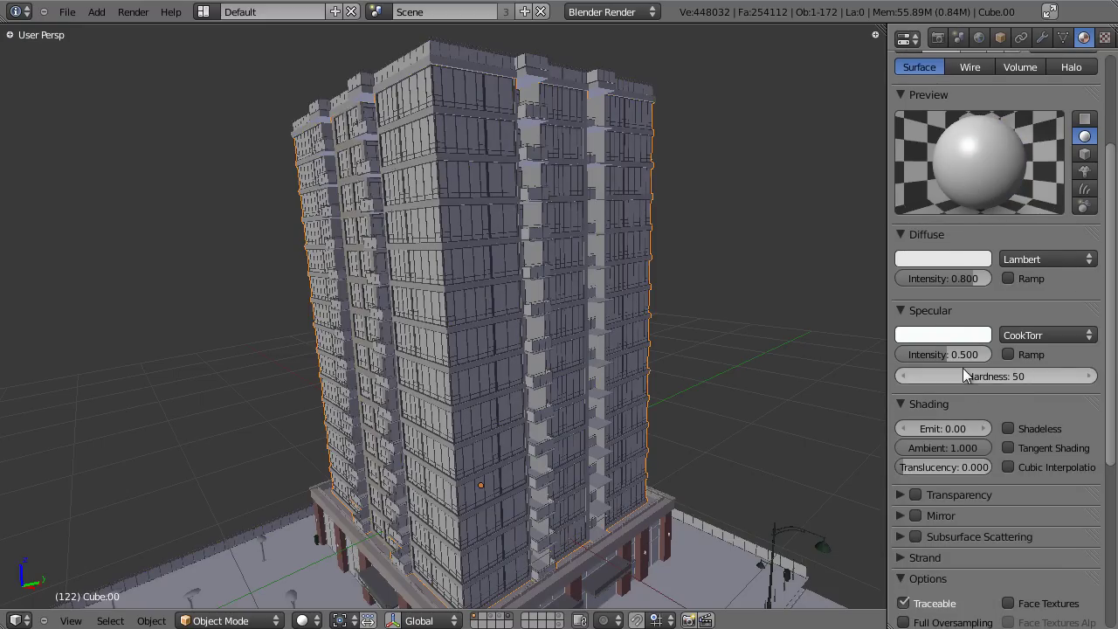
{"action": "left_click_drag", "start_coordinate": [908, 354], "coordinate": [896, 354]}
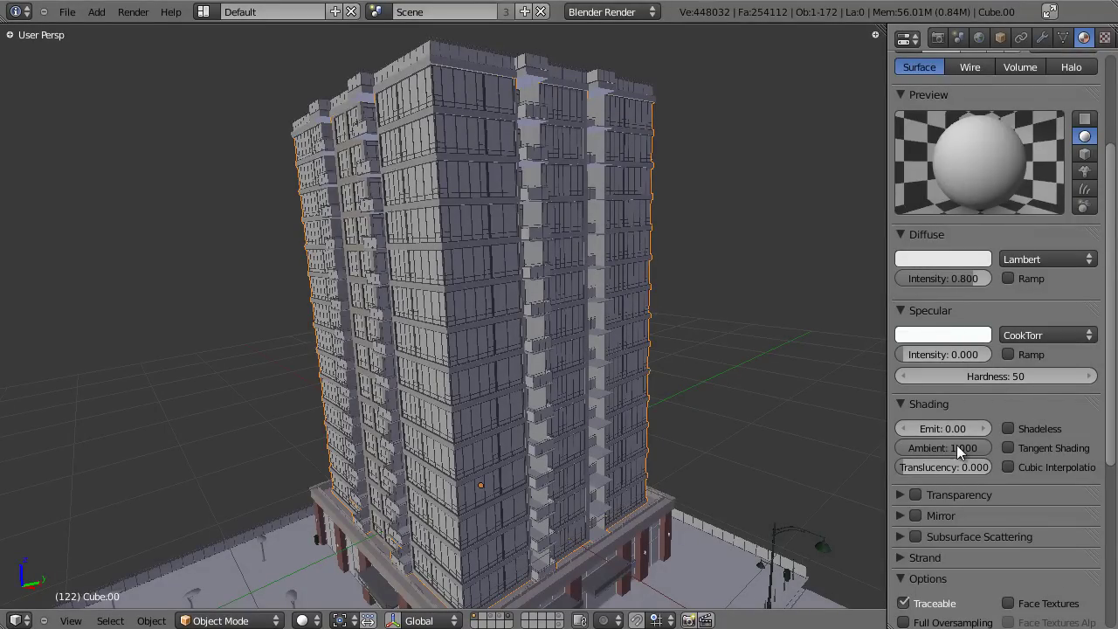
Enable raytraced transparency for the Glass material with alpha 0
{"action": "scroll", "coordinate": [964, 299], "scroll_direction": "down", "scroll_amount": 5}
{"action": "left_click", "coordinate": [901, 326]}
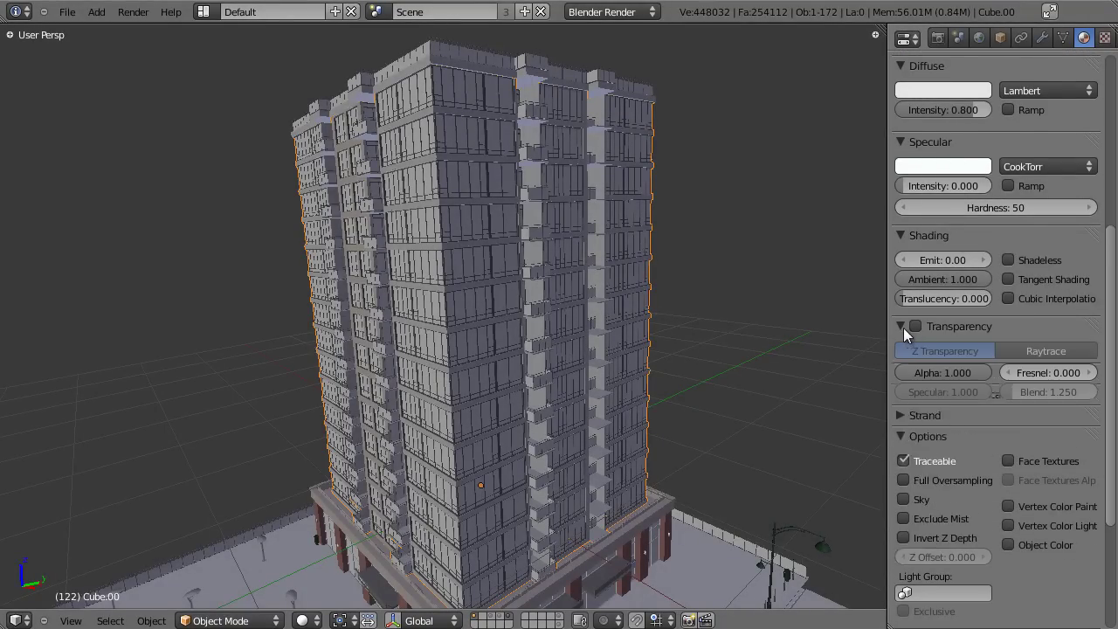
{"action": "left_click", "coordinate": [915, 326]}
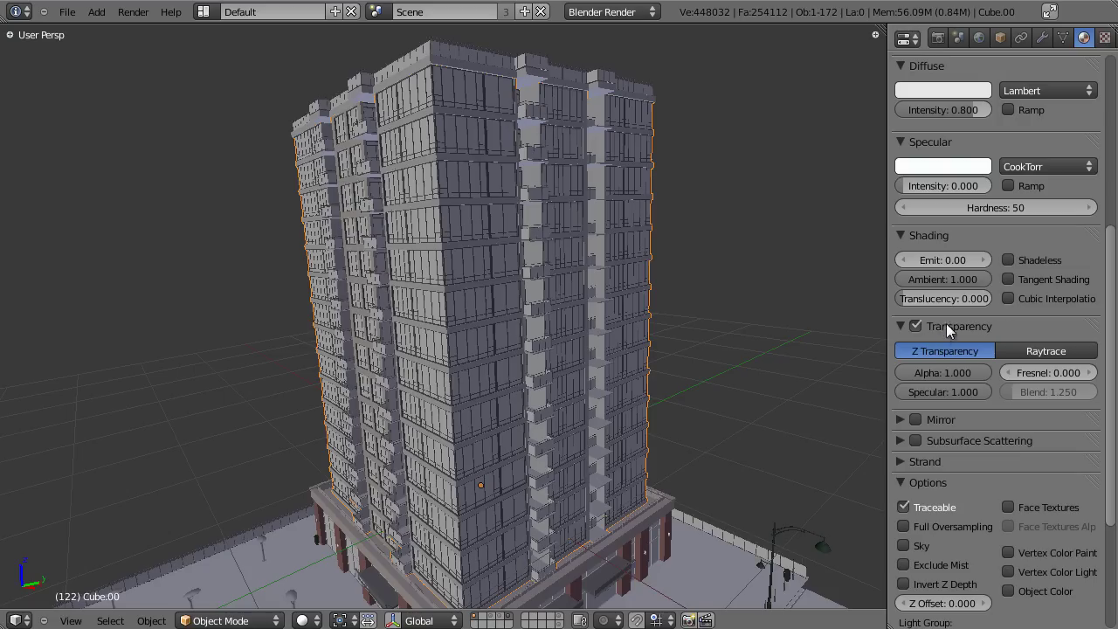
{"action": "left_click", "coordinate": [1028, 350]}
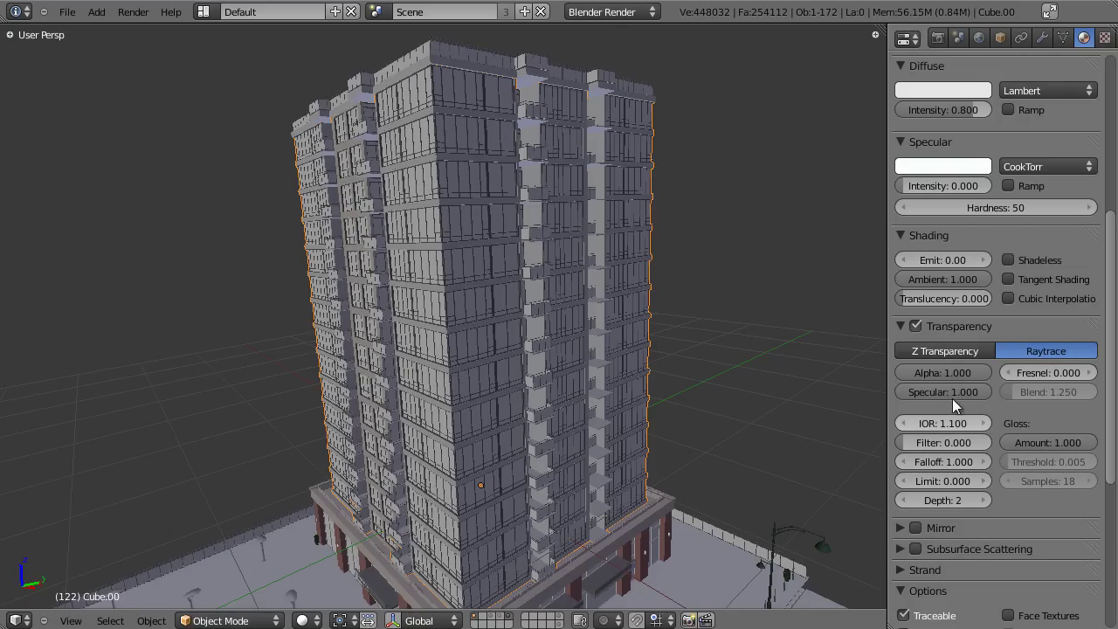
{"action": "left_click_drag", "start_coordinate": [959, 373], "coordinate": [772, 366]}
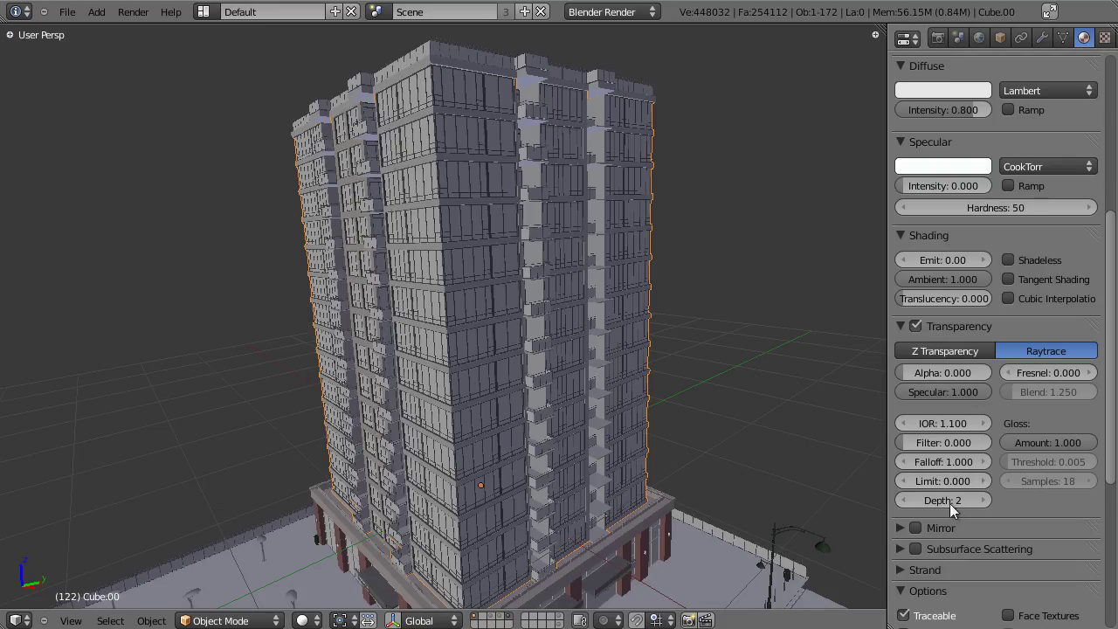
Enable mirror reflections for the Glass material with a reflectivity of 0.08 and check the material preview
{"action": "left_click", "coordinate": [899, 528]}
{"action": "left_click", "coordinate": [915, 528]}
{"action": "scroll", "coordinate": [923, 529], "scroll_direction": "down", "scroll_amount": 4}
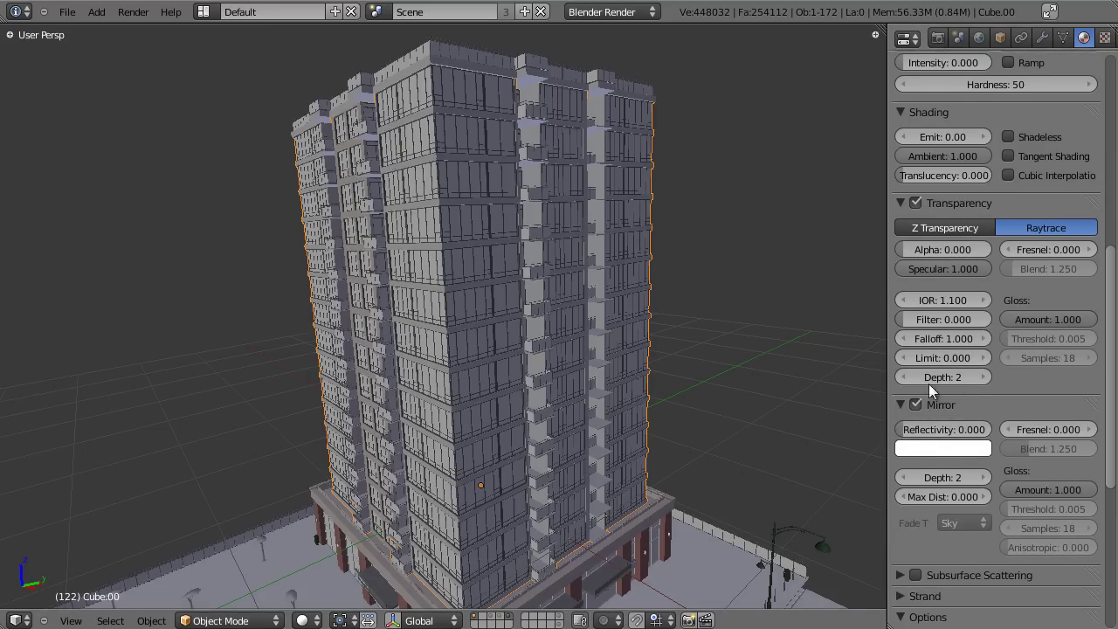
{"action": "left_click", "coordinate": [943, 428]}
{"action": "type", "text": "08"}
{"action": "key", "text": "Return"}
{"action": "scroll", "coordinate": [975, 261], "scroll_direction": "down", "scroll_amount": 5}
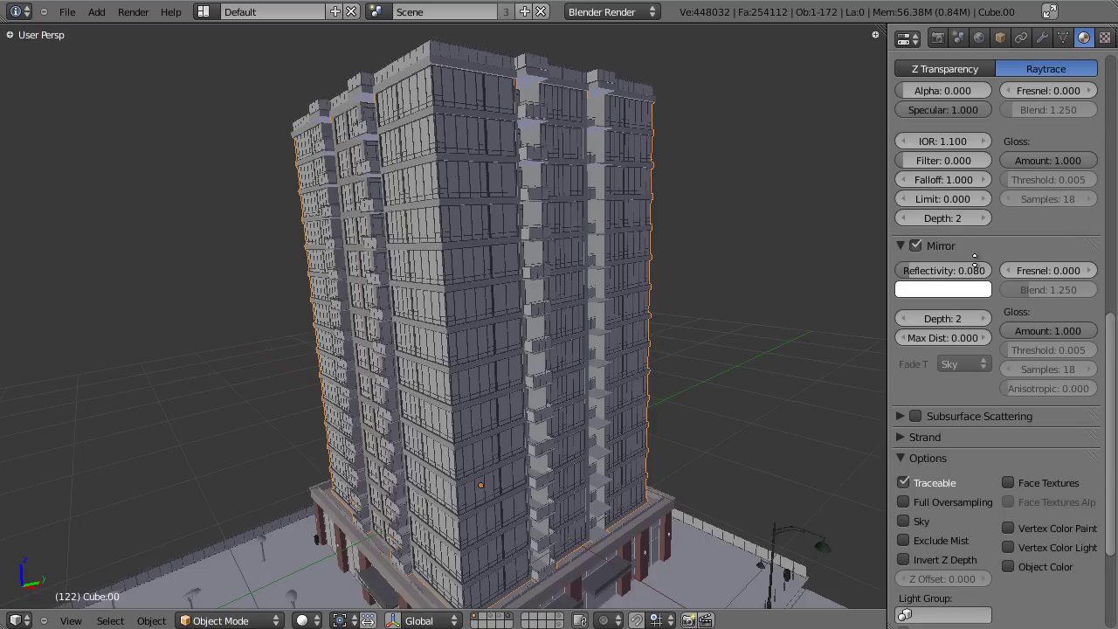
{"action": "scroll", "coordinate": [985, 184], "scroll_direction": "up", "scroll_amount": 18}
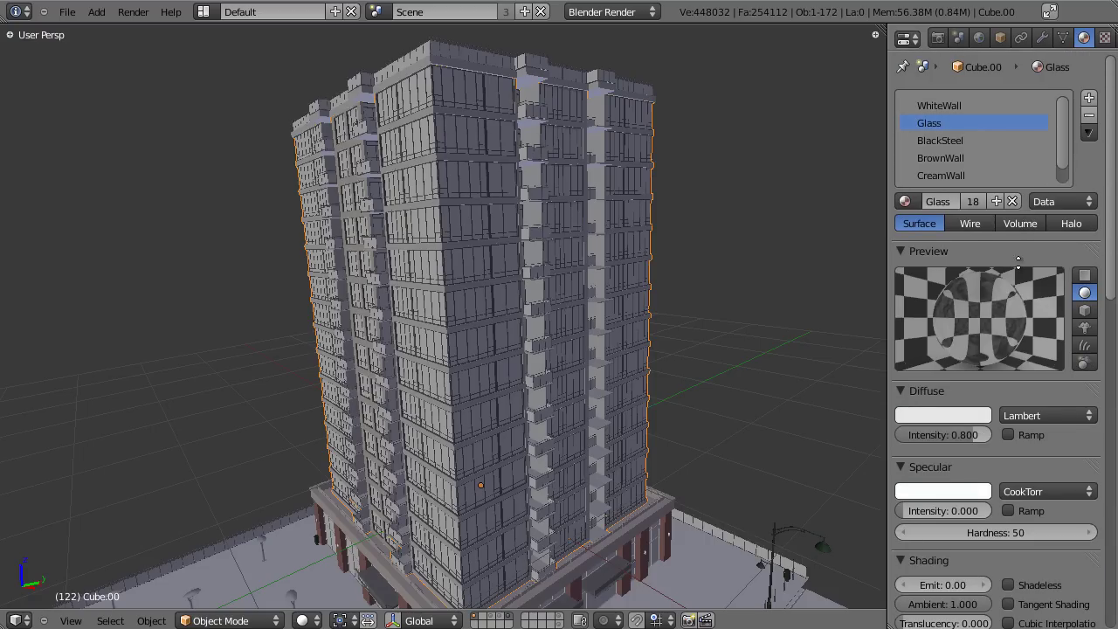
Enable viewport transparency for the tower object and look through its windows up close
{"action": "scroll", "coordinate": [677, 220], "scroll_direction": "up", "scroll_amount": 5}
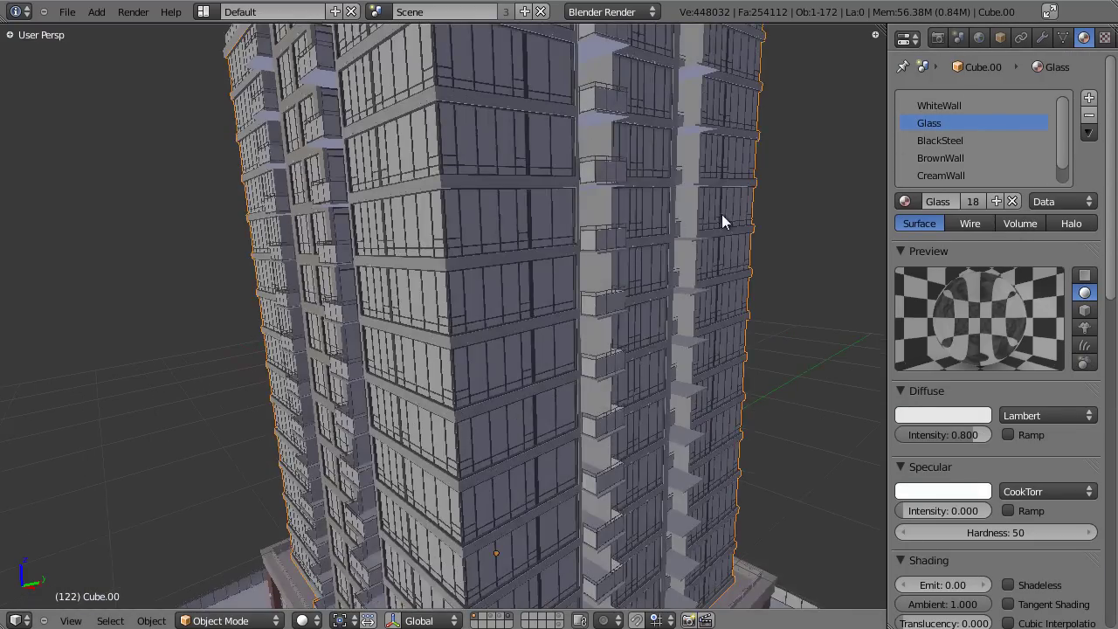
{"action": "left_click", "coordinate": [1003, 36]}
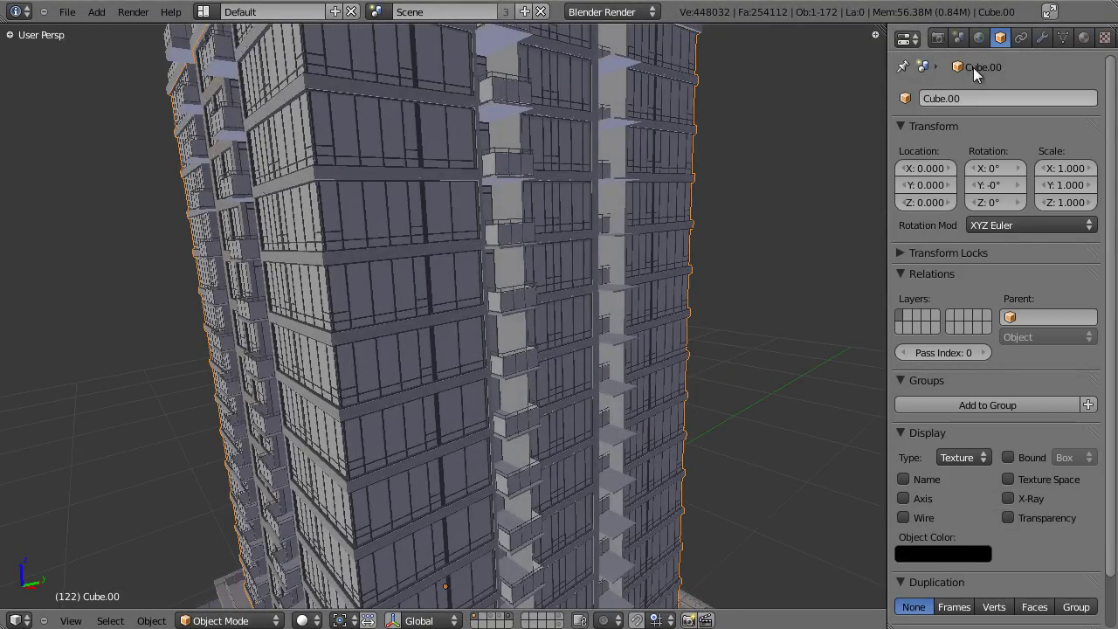
{"action": "left_click", "coordinate": [1031, 517]}
{"action": "mouse_move", "coordinate": [716, 266]}
{"action": "middle_mouse_down"}
{"action": "mouse_move", "coordinate": [672, 347]}
{"action": "mouse_move", "coordinate": [613, 350]}
{"action": "mouse_move", "coordinate": [564, 372]}
{"action": "middle_mouse_up"}
{"action": "scroll", "coordinate": [671, 347], "scroll_direction": "up", "scroll_amount": 2}
{"action": "scroll", "coordinate": [564, 372], "scroll_direction": "up", "scroll_amount": 2}
{"action": "middle_click_drag", "start_coordinate": [446, 333], "coordinate": [209, 271]}
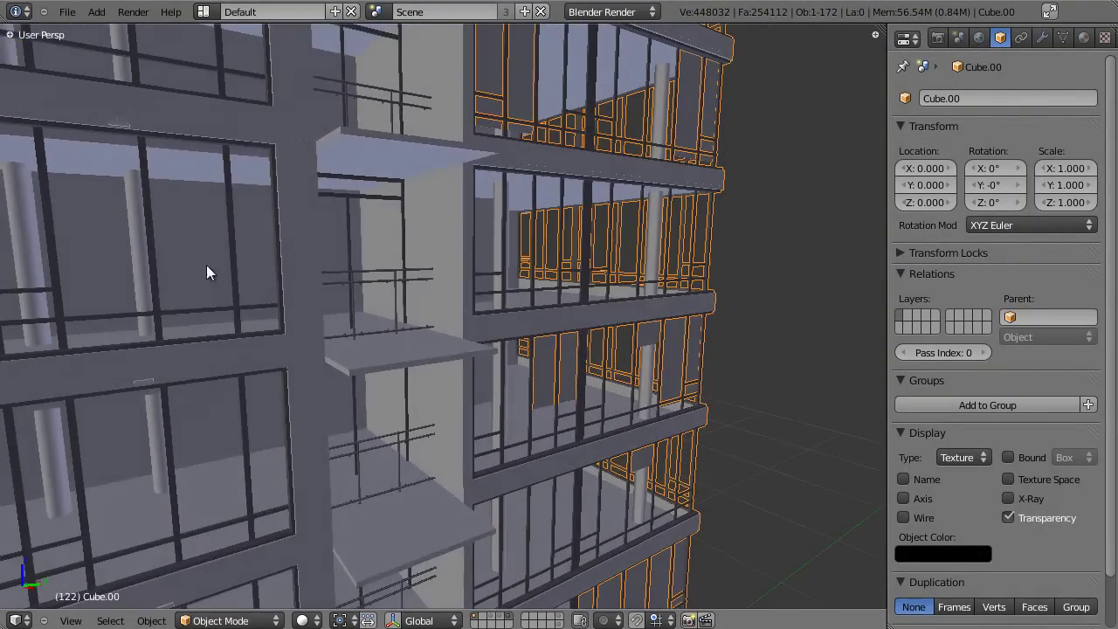
Try the Glass material's alpha at 1 and return it to 0
{"action": "left_click", "coordinate": [1083, 38]}
{"action": "scroll", "coordinate": [1004, 305], "scroll_direction": "down", "scroll_amount": 8}
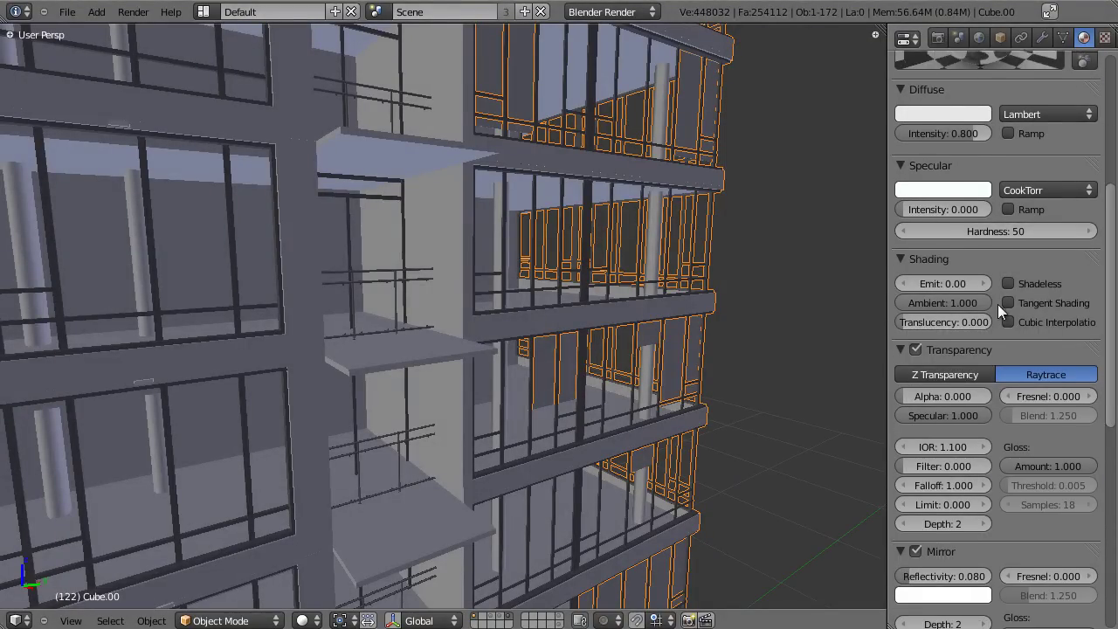
{"action": "scroll", "coordinate": [998, 303], "scroll_direction": "down", "scroll_amount": 1}
{"action": "left_click_drag", "start_coordinate": [938, 383], "coordinate": [1051, 387]}
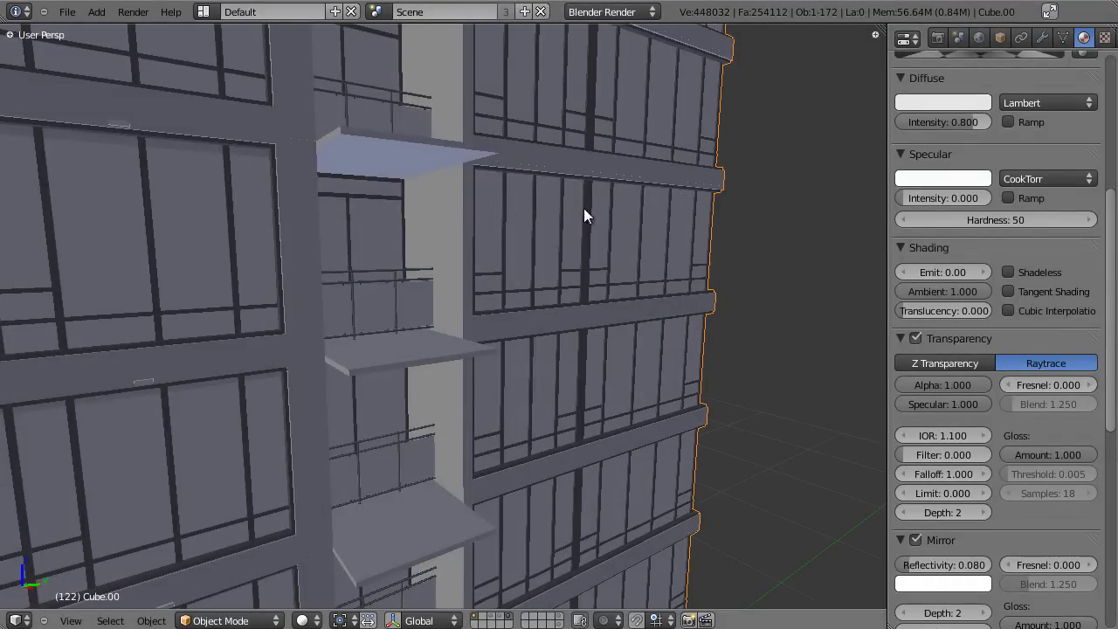
{"action": "left_click_drag", "start_coordinate": [939, 384], "coordinate": [875, 388]}
Deselect everything and view the whole tower with its transparent glass
{"action": "scroll", "coordinate": [773, 379], "scroll_direction": "down", "scroll_amount": 6}
{"action": "key", "text": "a"}
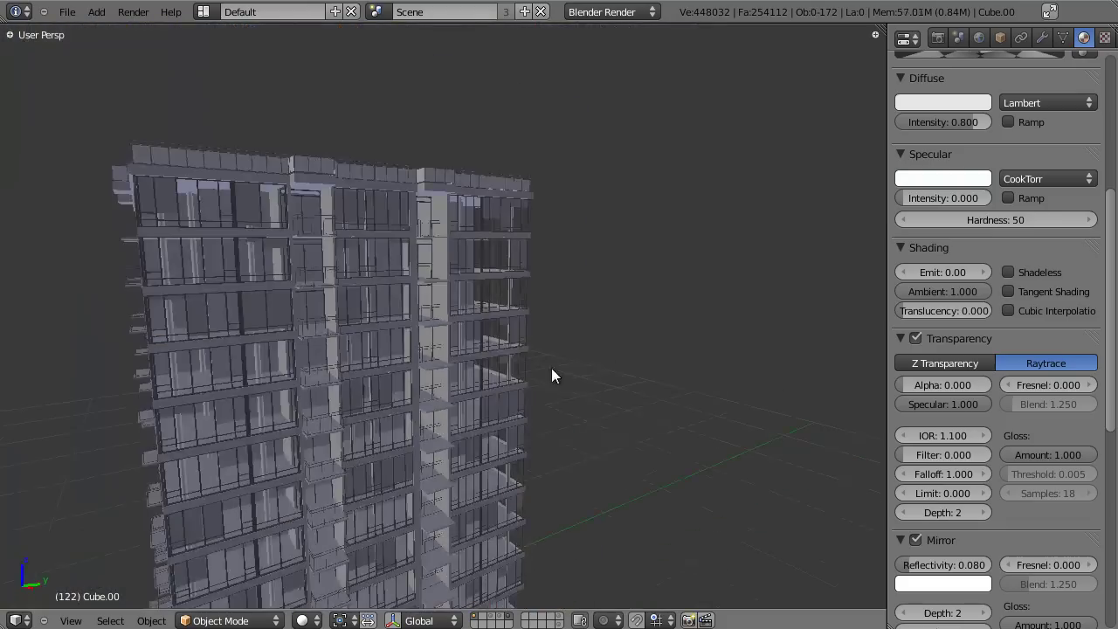
{"action": "middle_click_drag", "start_coordinate": [551, 367], "coordinate": [676, 322]}
{"action": "scroll", "coordinate": [652, 326], "scroll_direction": "up", "scroll_amount": 3}
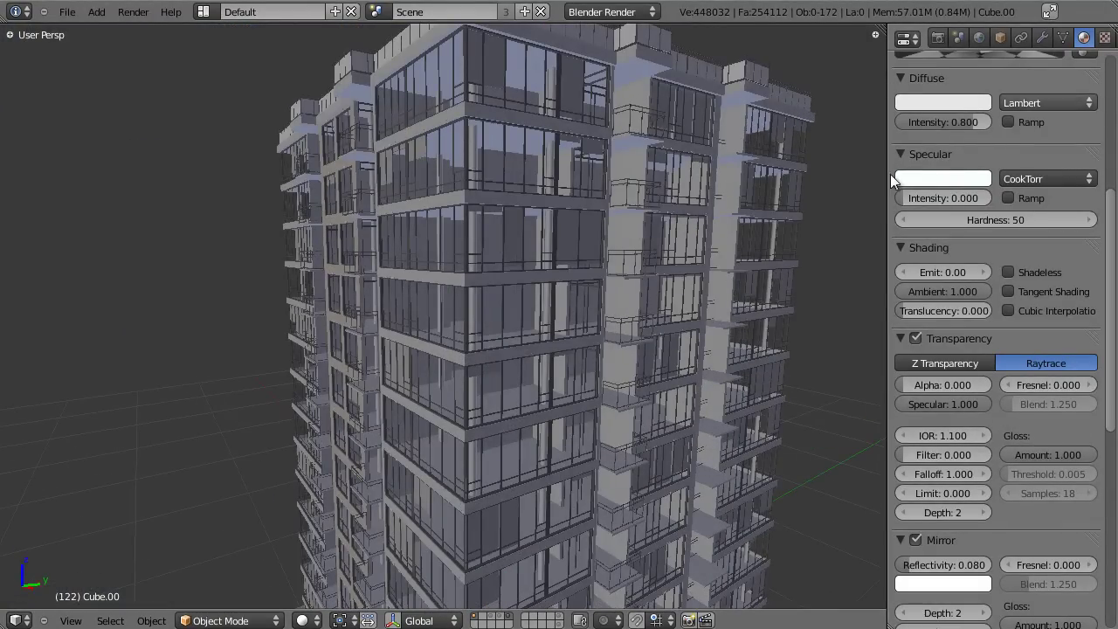
{"action": "scroll", "coordinate": [926, 175], "scroll_direction": "up", "scroll_amount": 8}
Activate the WhiteWall material and reselect the tower, examining its walls, blinds and interiors up close
{"action": "left_click", "coordinate": [968, 105]}
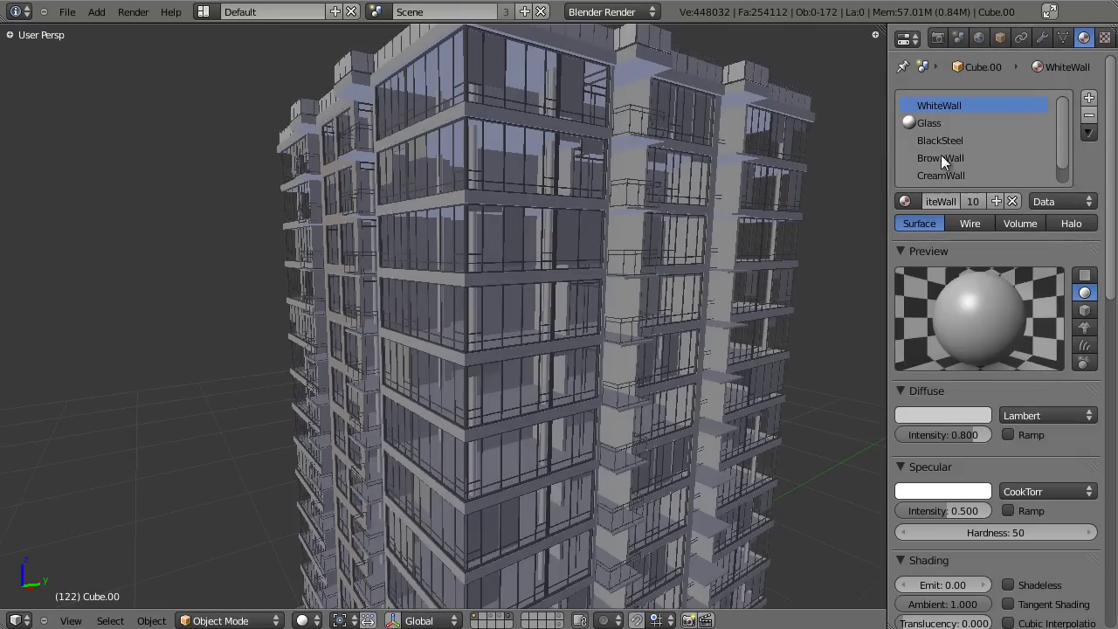
{"action": "middle_click_drag", "start_coordinate": [555, 237], "coordinate": [550, 278]}
{"action": "right_click", "coordinate": [545, 284]}
{"action": "scroll", "coordinate": [545, 284], "scroll_direction": "up", "scroll_amount": 4}
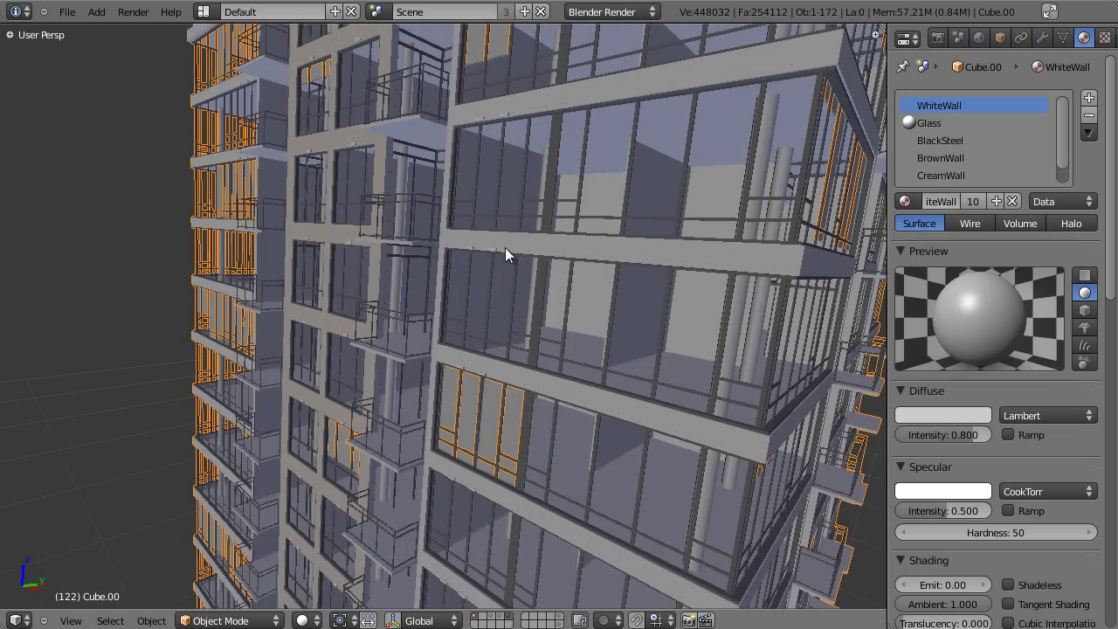
{"action": "scroll", "coordinate": [633, 231], "scroll_direction": "up", "scroll_amount": 4}
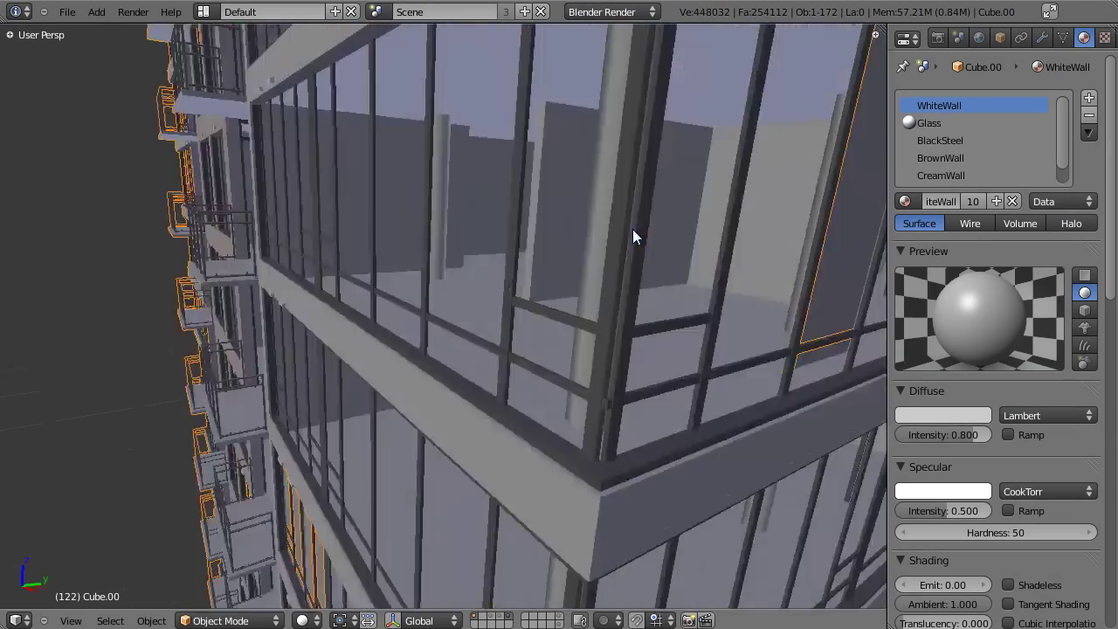
{"action": "scroll", "coordinate": [633, 229], "scroll_direction": "up", "scroll_amount": 3}
{"action": "scroll", "coordinate": [486, 129], "scroll_direction": "down", "scroll_amount": 5}
{"action": "scroll", "coordinate": [544, 259], "scroll_direction": "up", "scroll_amount": 2}
{"action": "scroll", "coordinate": [599, 382], "scroll_direction": "up", "scroll_amount": 1}
{"action": "scroll", "coordinate": [549, 340], "scroll_direction": "up", "scroll_amount": 2}
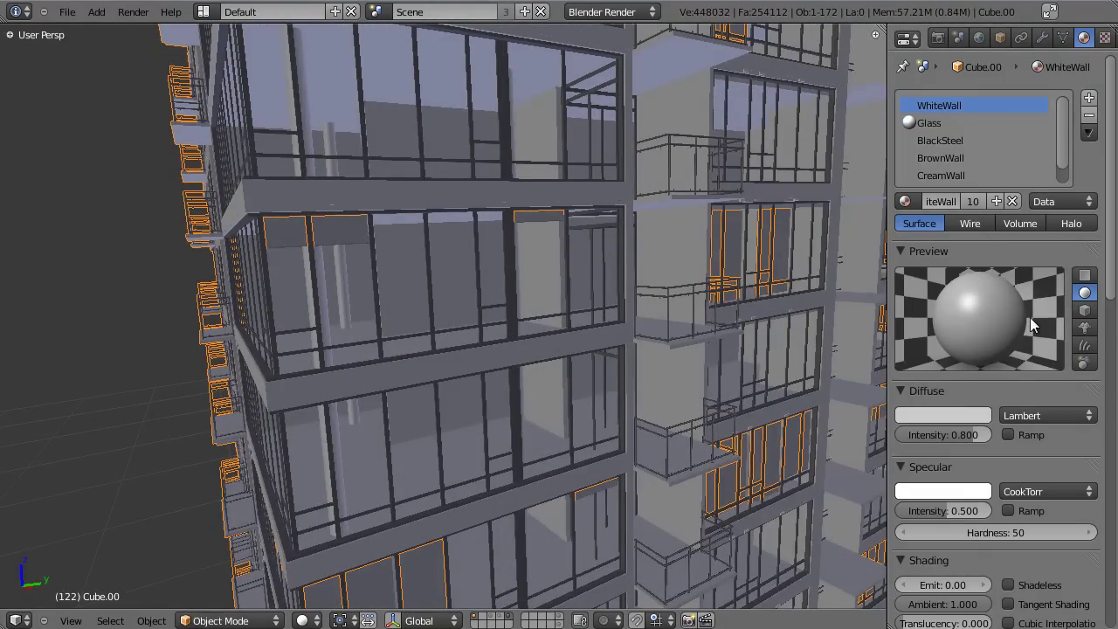
Set the WhiteWall material's specular intensity to 0 and review its remaining settings
{"action": "scroll", "coordinate": [1024, 296], "scroll_direction": "down", "scroll_amount": 3}
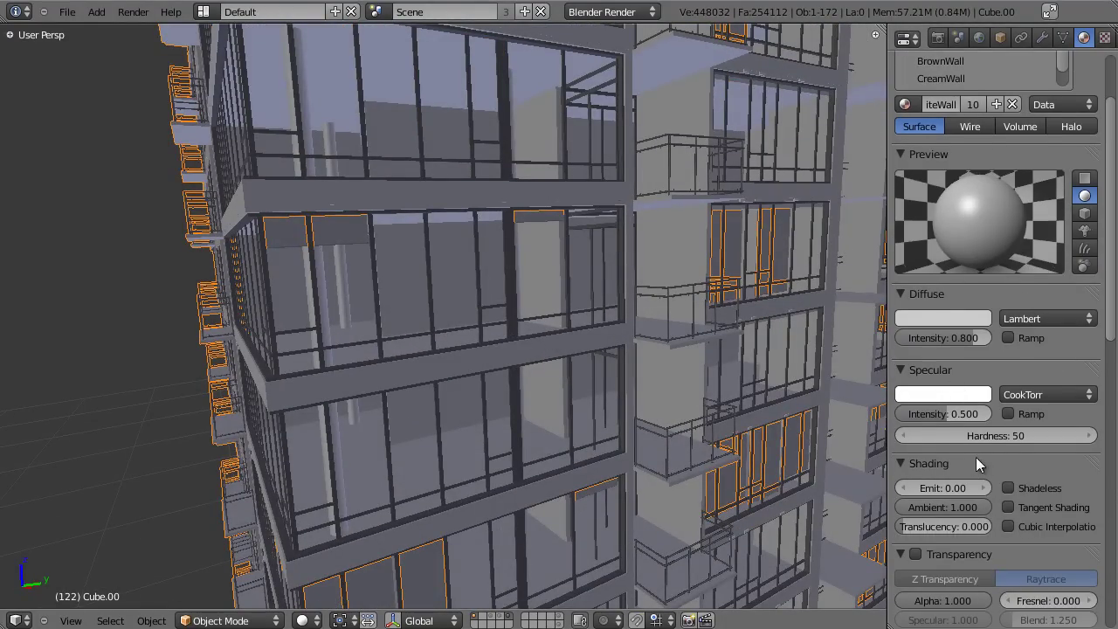
{"action": "left_click_drag", "start_coordinate": [952, 417], "coordinate": [844, 423]}
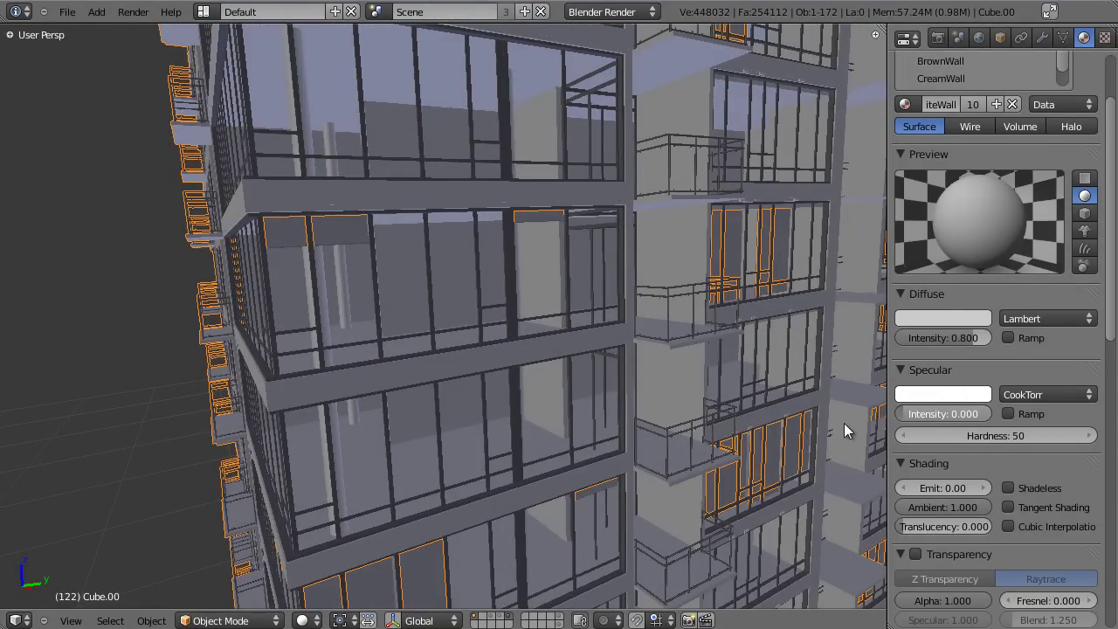
{"action": "scroll", "coordinate": [985, 282], "scroll_direction": "down", "scroll_amount": 15}
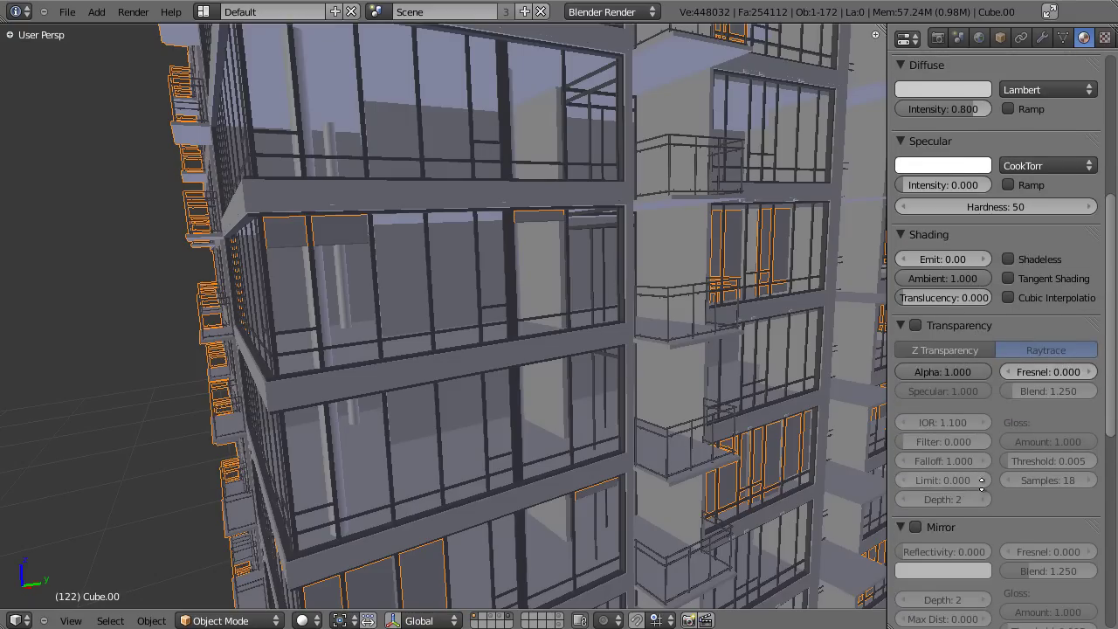
{"action": "scroll", "coordinate": [979, 249], "scroll_direction": "down", "scroll_amount": 3}
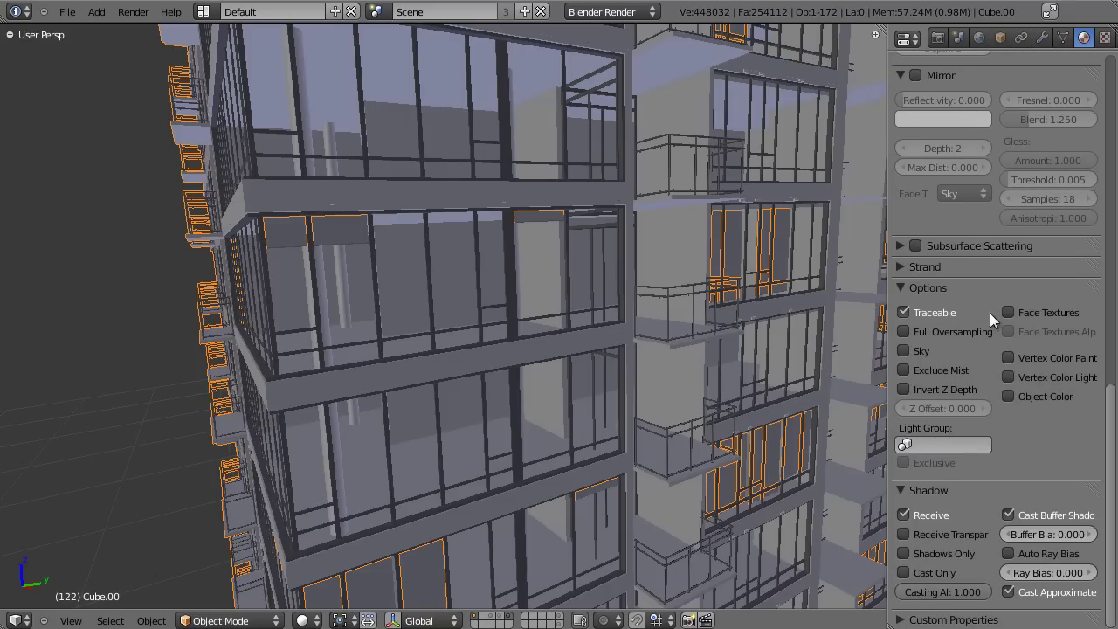
Let the WhiteWall material receive transparent shadows and inspect the walls and columns behind the glass
{"action": "left_click", "coordinate": [934, 537]}
{"action": "middle_click_drag", "start_coordinate": [582, 360], "coordinate": [511, 264]}
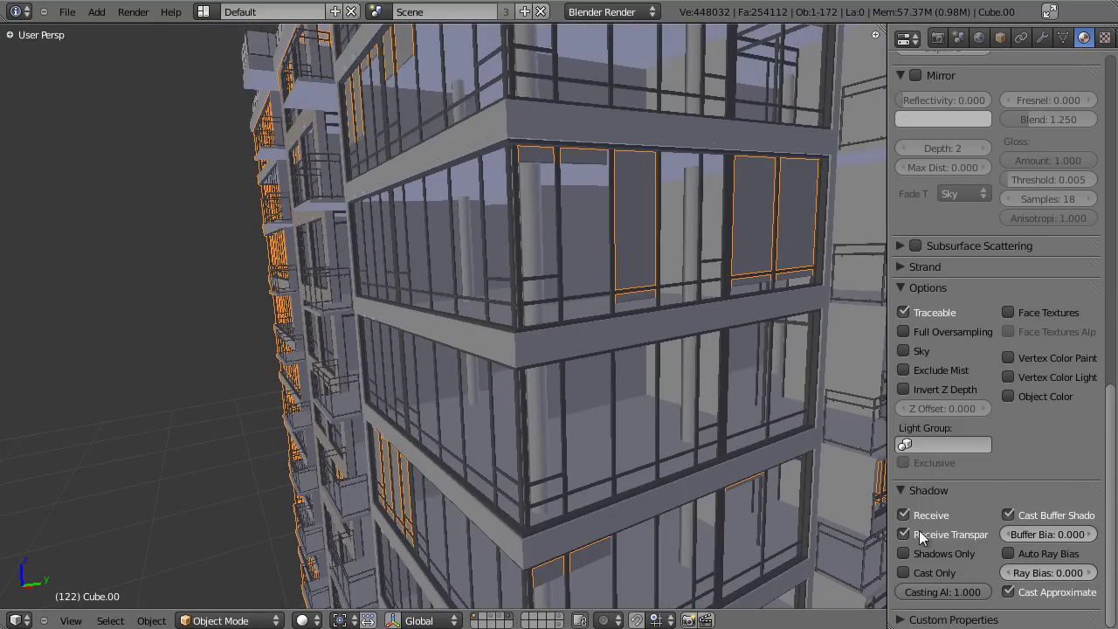
{"action": "scroll", "coordinate": [544, 294], "scroll_direction": "up", "scroll_amount": 5}
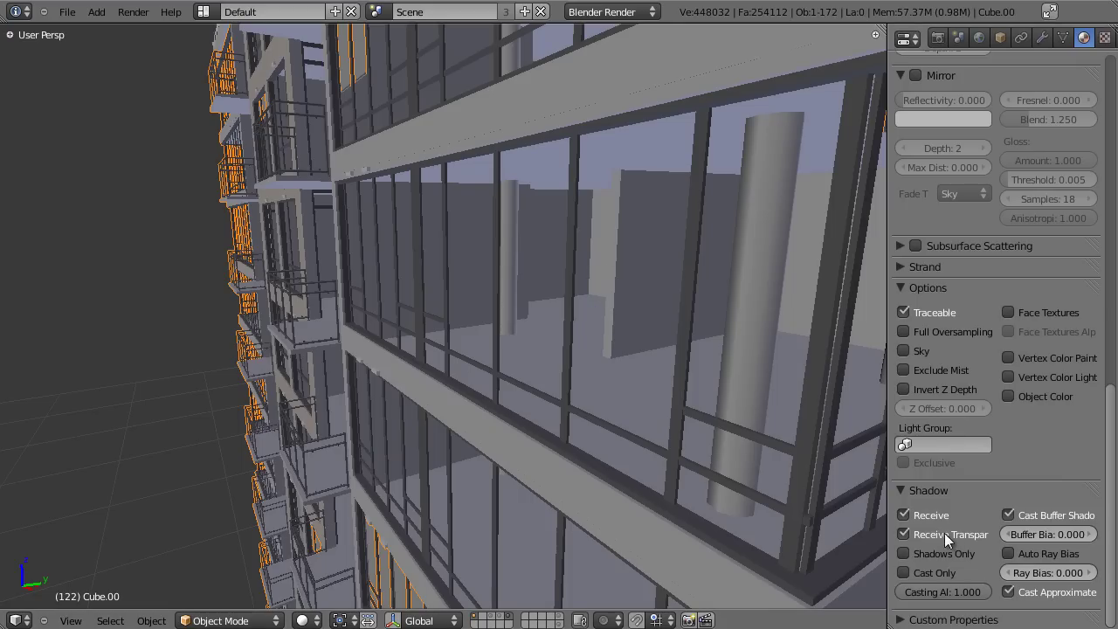
{"action": "scroll", "coordinate": [402, 346], "scroll_direction": "down", "scroll_amount": 4}
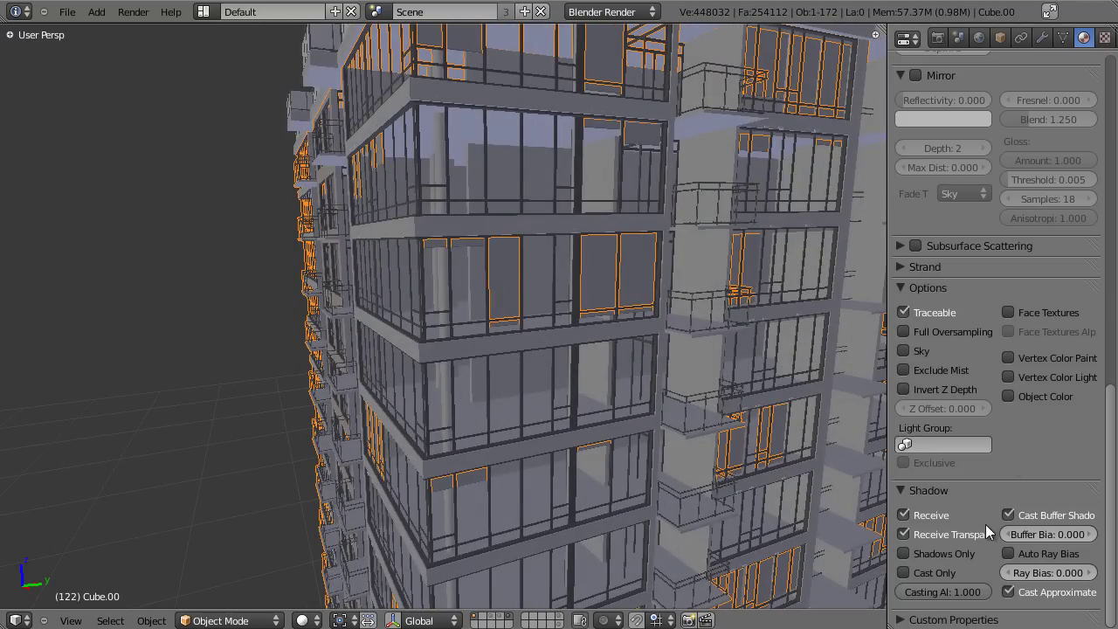
{"action": "scroll", "coordinate": [993, 356], "scroll_direction": "up", "scroll_amount": 15}
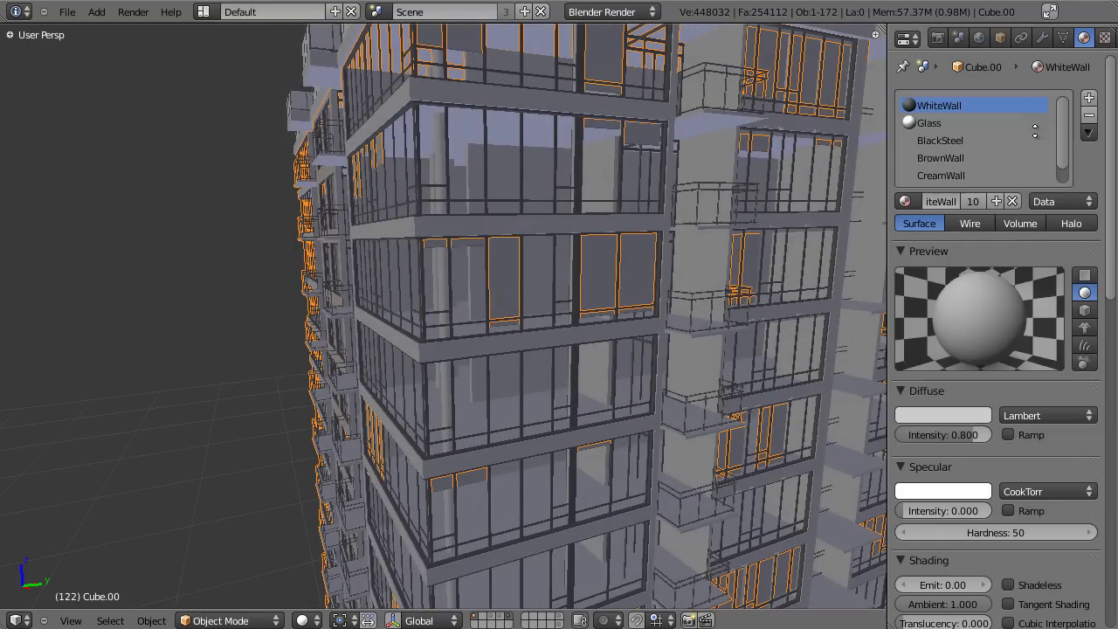
Select the ledge above the storefront and darken its BrownWall diffuse colour to R 0.23, G 0.21, B 0.19
{"action": "middle_click_drag", "start_coordinate": [829, 312], "coordinate": [402, 325]}
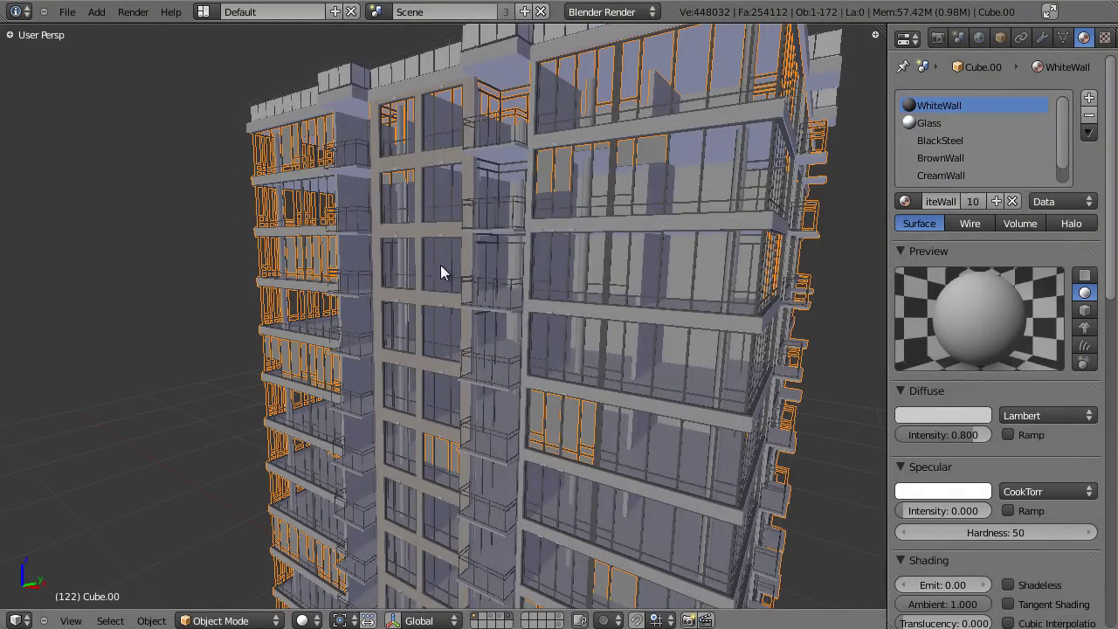
{"action": "middle_click_drag", "start_coordinate": [496, 423], "coordinate": [563, 194], "text": "shift"}
{"action": "middle_click_drag", "start_coordinate": [537, 419], "coordinate": [557, 205], "text": "shift"}
{"action": "middle_click_drag", "start_coordinate": [507, 572], "coordinate": [450, 335], "text": "shift"}
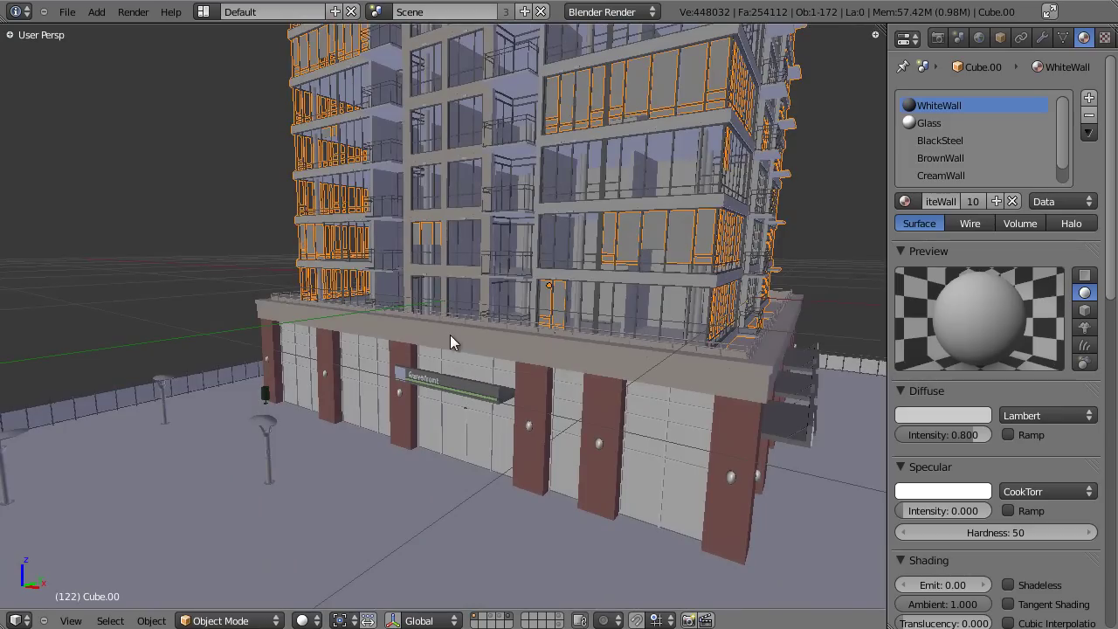
{"action": "right_click", "coordinate": [598, 360]}
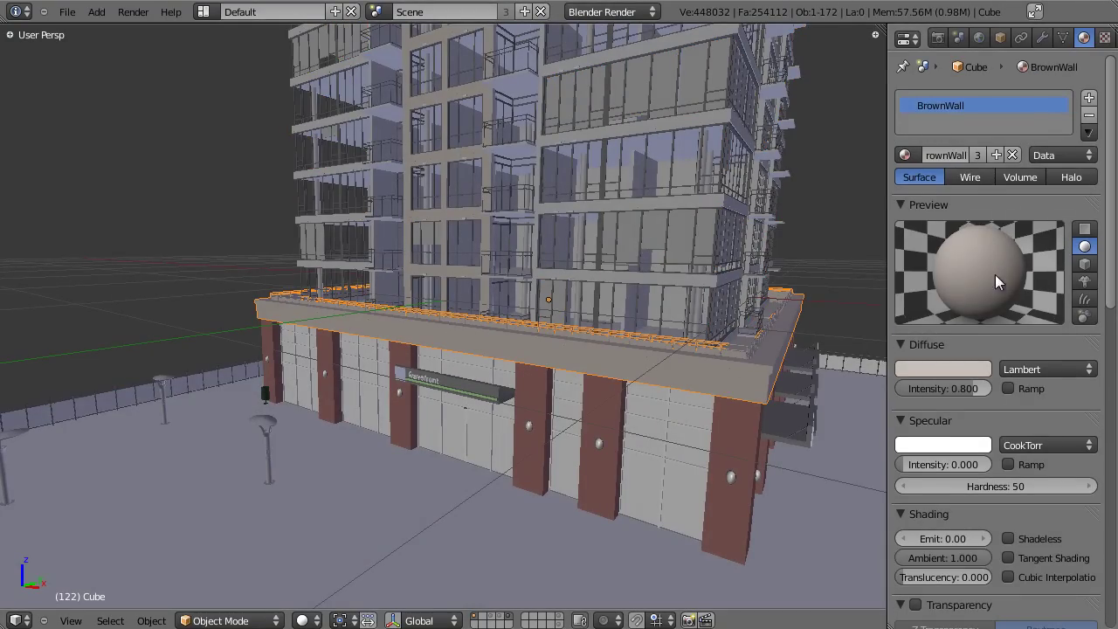
{"action": "left_click", "coordinate": [965, 369]}
{"action": "left_click", "coordinate": [967, 367]}
{"action": "mouse_move", "coordinate": [972, 203]}
{"action": "left_mouse_down"}
{"action": "mouse_move", "coordinate": [982, 211]}
{"action": "mouse_move", "coordinate": [979, 194]}
{"action": "left_mouse_up"}
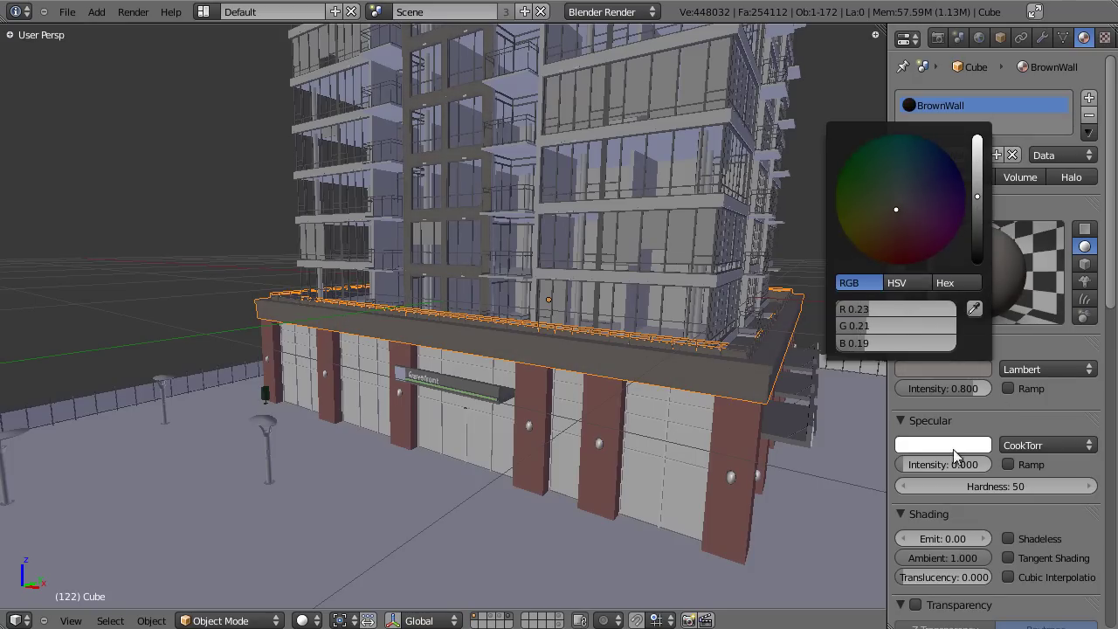
Deselect everything and inspect the darker brown walls along the tower and the storefront ledge
{"action": "middle_click_drag", "start_coordinate": [564, 365], "coordinate": [476, 285]}
{"action": "key", "text": "a"}
{"action": "scroll", "coordinate": [539, 348], "scroll_direction": "up", "scroll_amount": 2}
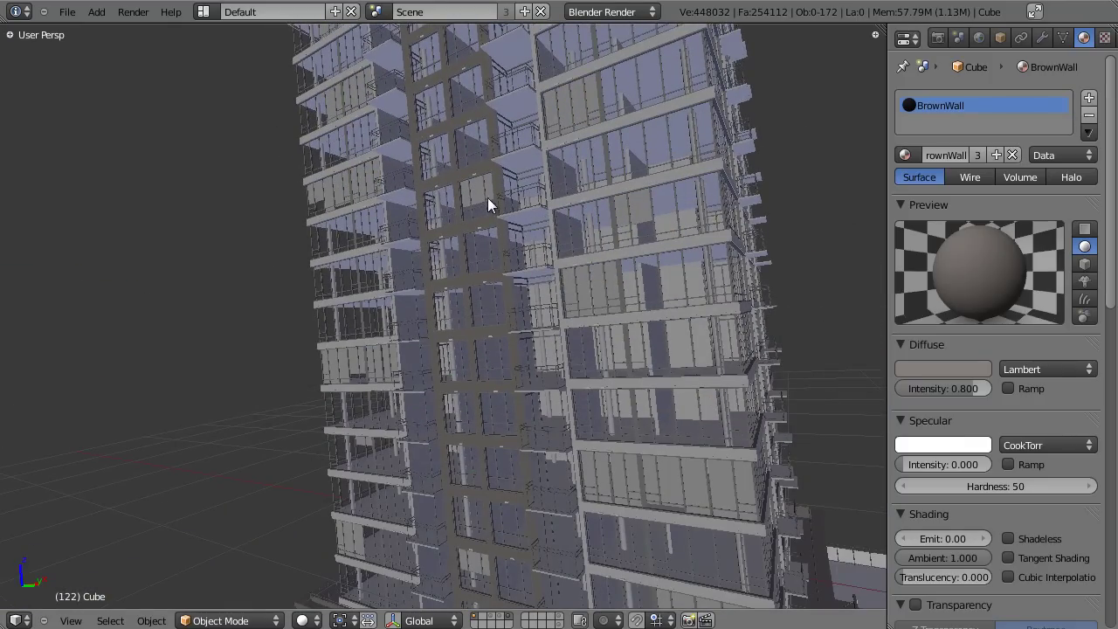
{"action": "middle_click_drag", "start_coordinate": [488, 198], "coordinate": [489, 111]}
{"action": "middle_click_drag", "start_coordinate": [502, 474], "coordinate": [464, 309], "text": "shift"}
{"action": "right_click", "coordinate": [467, 377]}
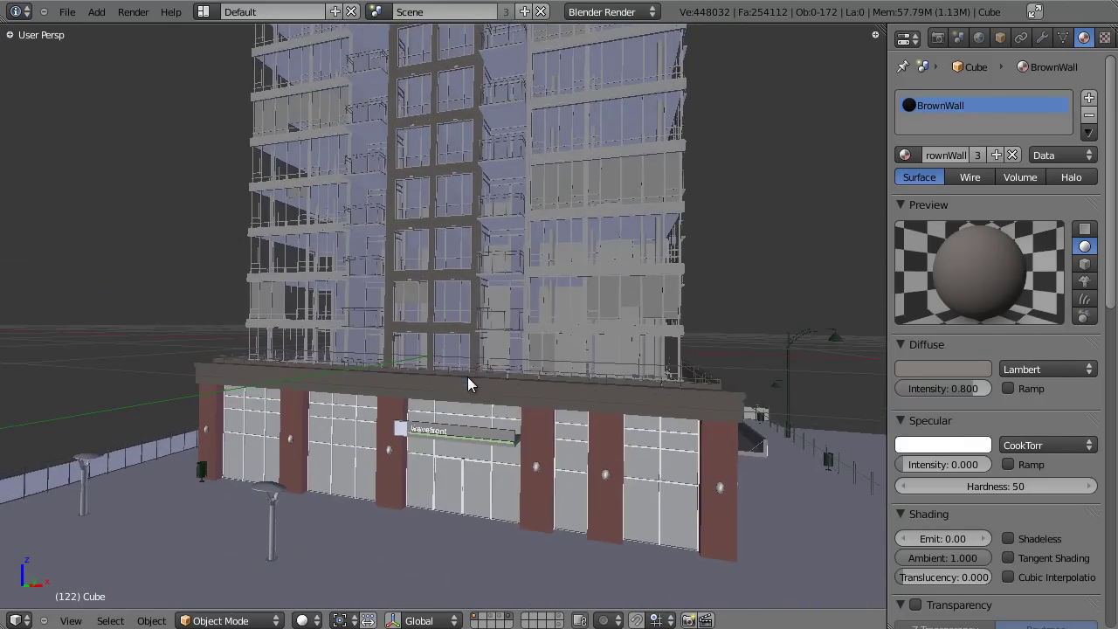
{"action": "middle_click_drag", "start_coordinate": [467, 376], "coordinate": [492, 288], "text": "shift"}
{"action": "scroll", "coordinate": [437, 242], "scroll_direction": "up", "scroll_amount": 5}
{"action": "scroll", "coordinate": [437, 242], "scroll_direction": "down", "scroll_amount": 5}
Select the storefront with its red pillars and examine the corner pillar's base up close
{"action": "right_click", "coordinate": [539, 322]}
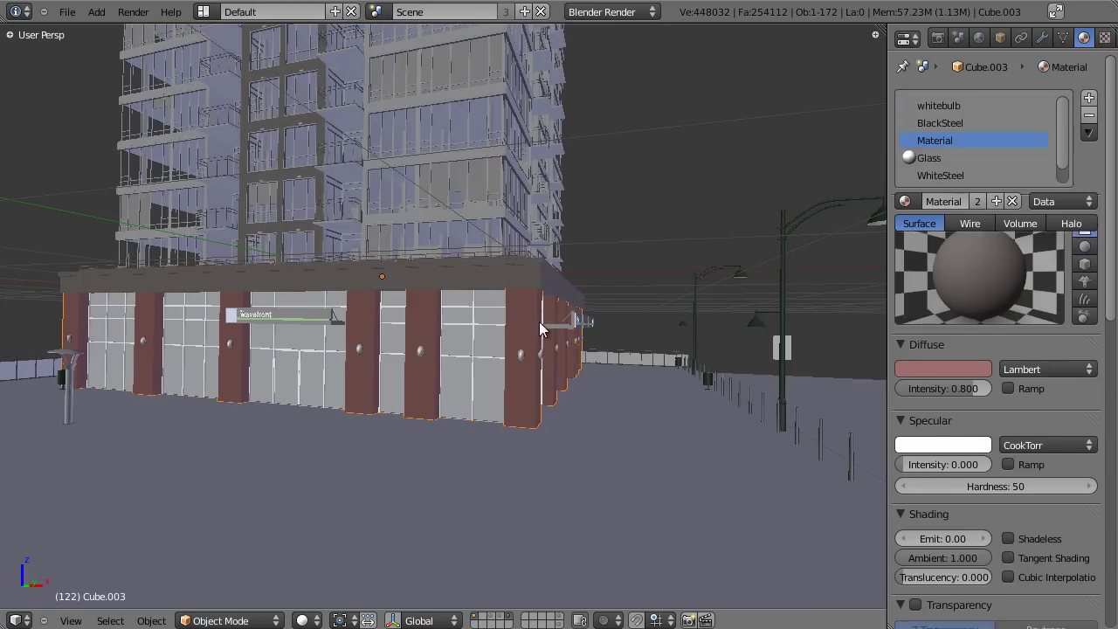
{"action": "scroll", "coordinate": [588, 360], "scroll_direction": "up", "scroll_amount": 2}
{"action": "middle_click_drag", "start_coordinate": [588, 359], "coordinate": [550, 339]}
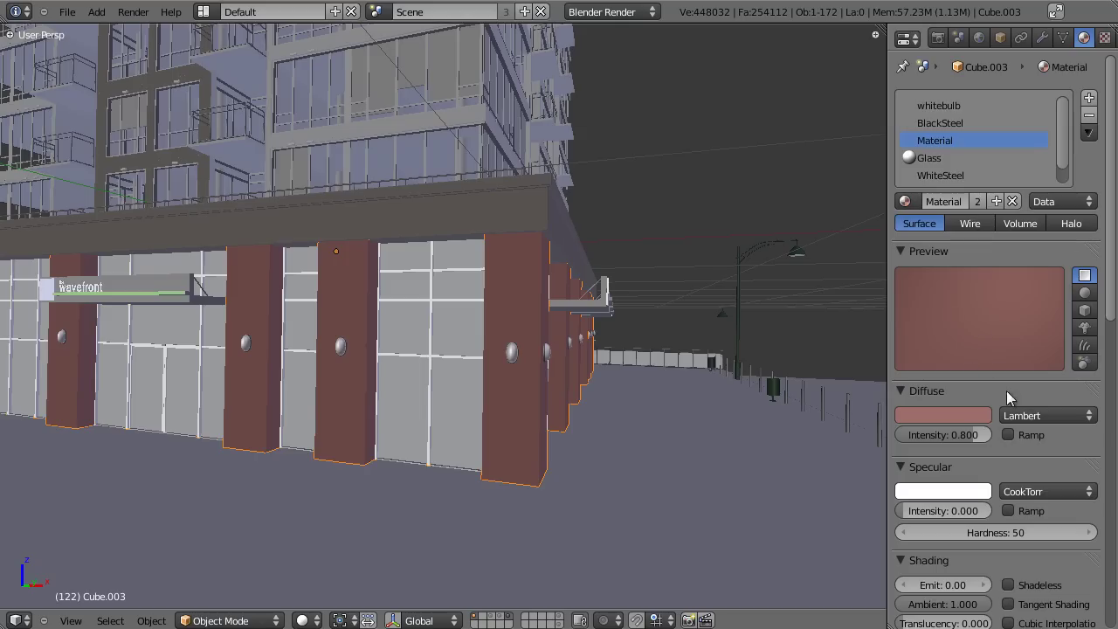
{"action": "scroll", "coordinate": [626, 388], "scroll_direction": "up", "scroll_amount": 5}
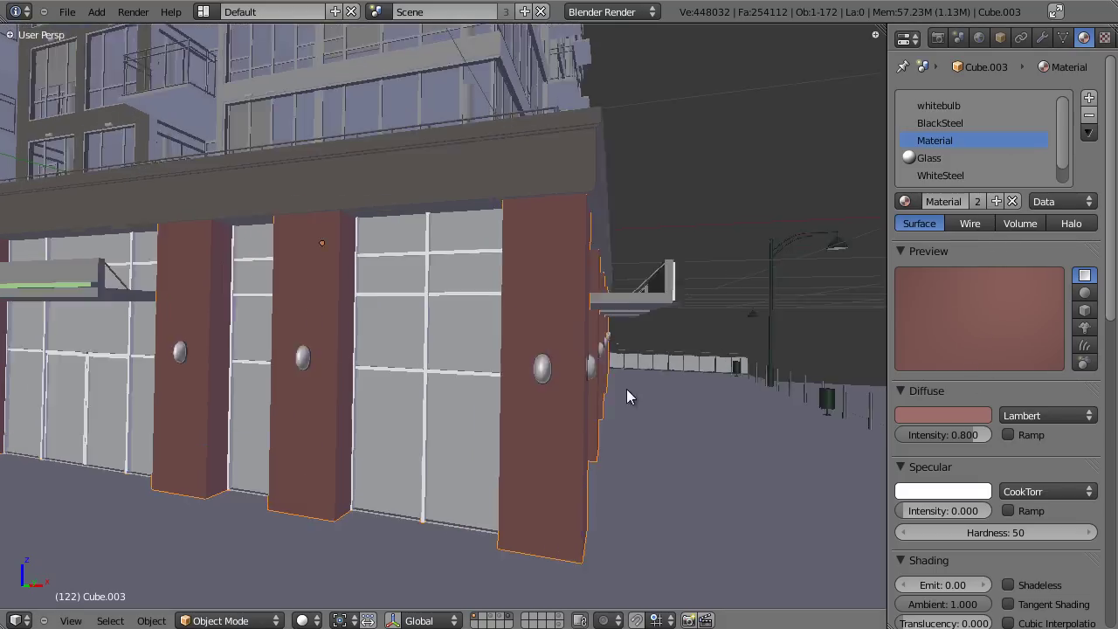
{"action": "middle_click_drag", "start_coordinate": [378, 423], "coordinate": [365, 376]}
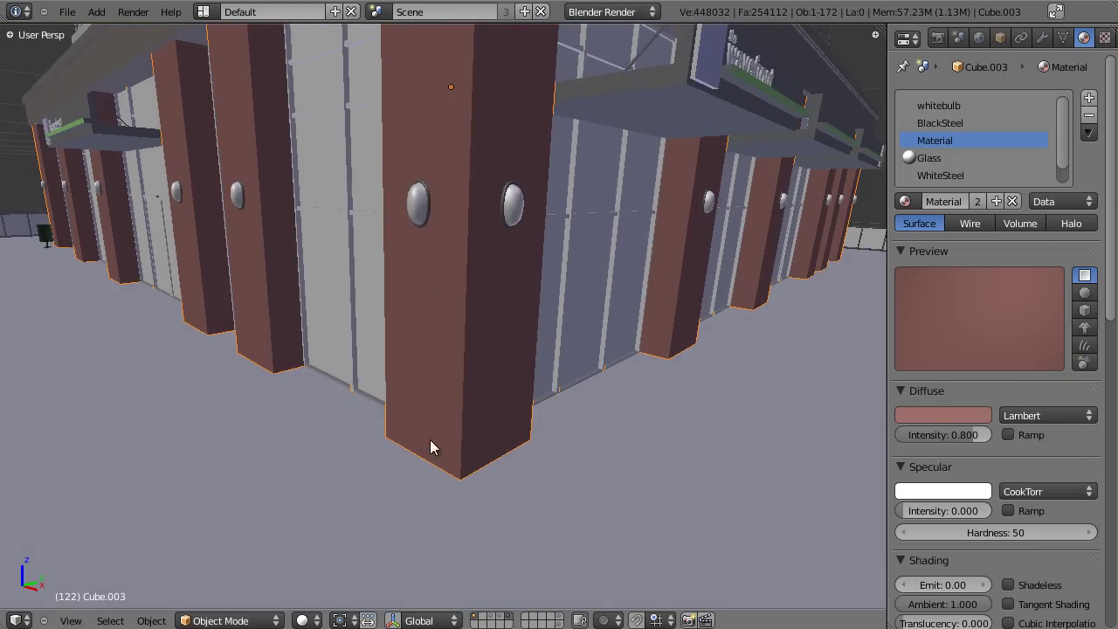
{"action": "middle_click_drag", "start_coordinate": [487, 428], "coordinate": [435, 414]}
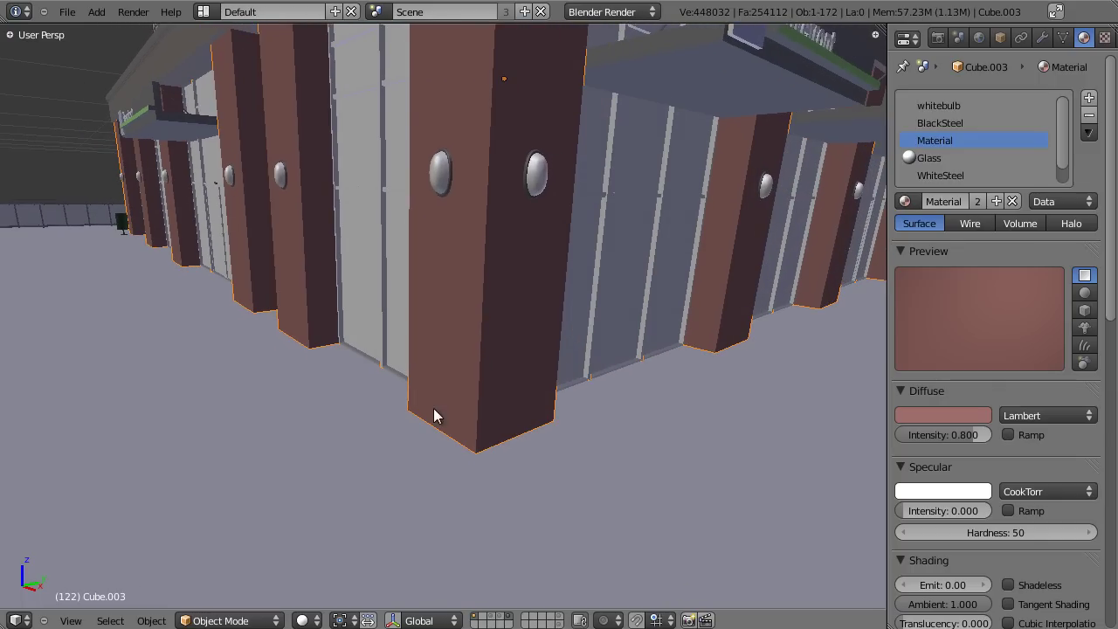
{"action": "scroll", "coordinate": [452, 430], "scroll_direction": "up", "scroll_amount": 3}
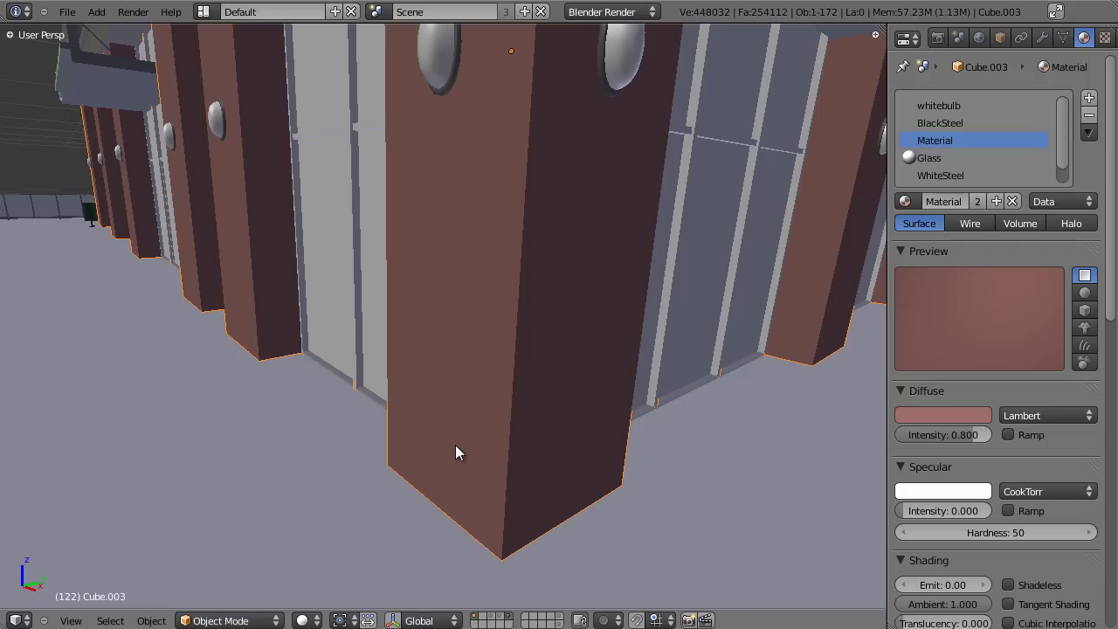
{"action": "scroll", "coordinate": [460, 439], "scroll_direction": "down", "scroll_amount": 3}
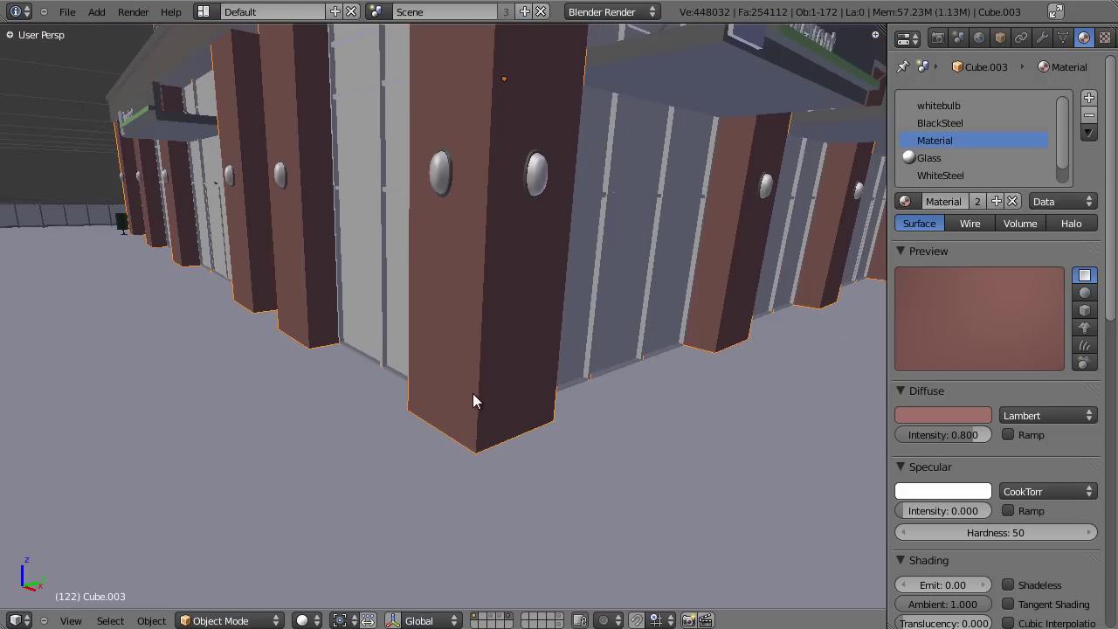
{"action": "right_click", "coordinate": [522, 399]}
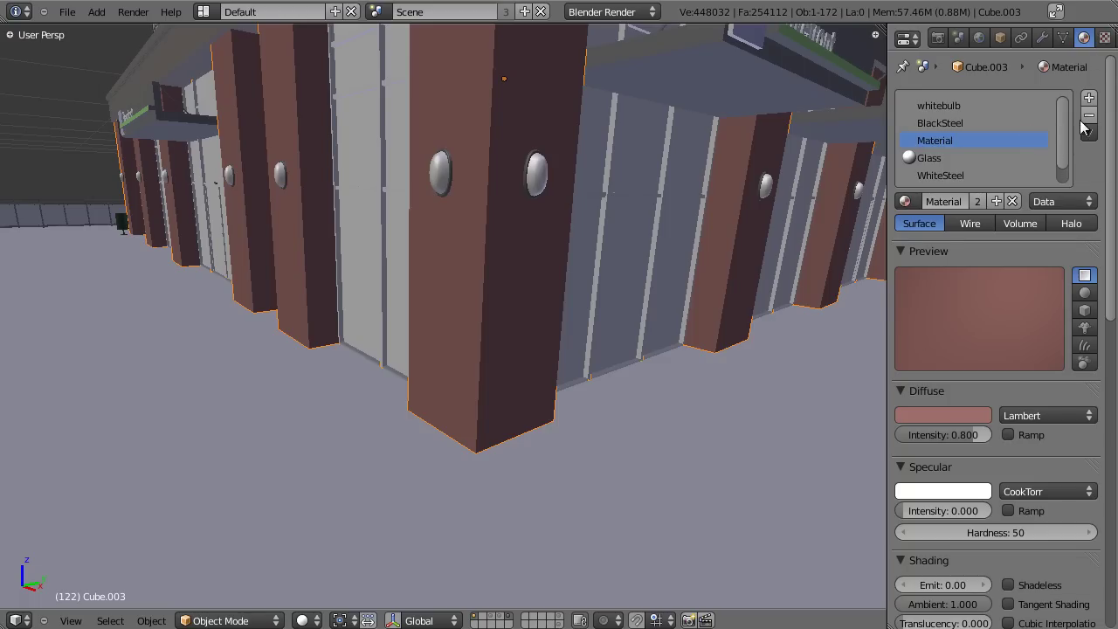
Add a new texture to the pillar material as a linear Blend with vertical direction
{"action": "left_click_drag", "start_coordinate": [888, 123], "coordinate": [867, 122]}
{"action": "left_click", "coordinate": [1083, 38]}
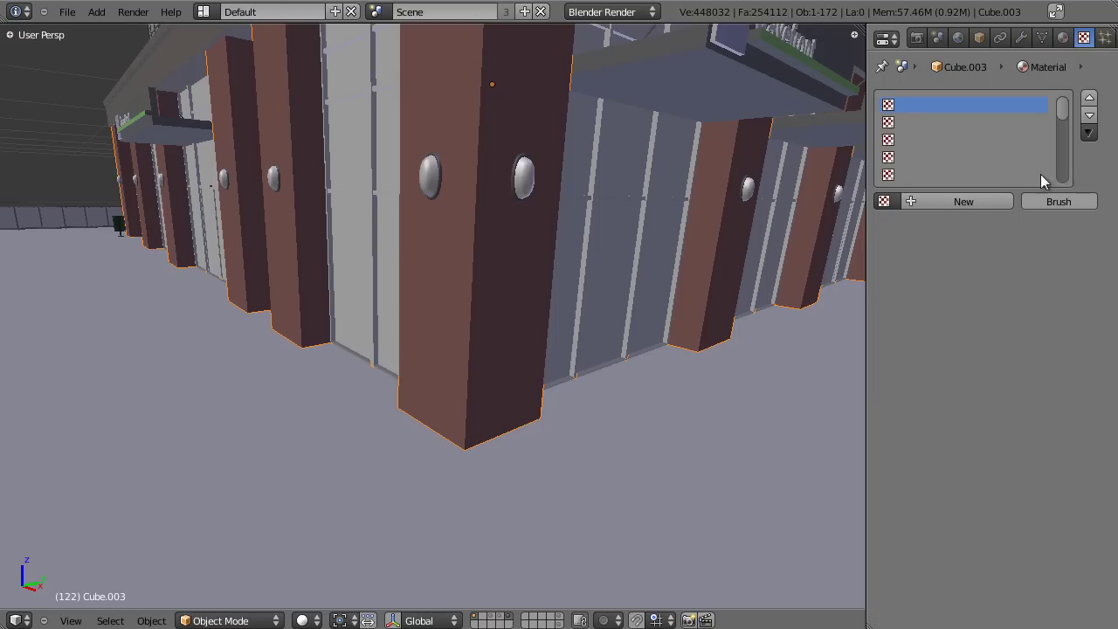
{"action": "left_click", "coordinate": [935, 201]}
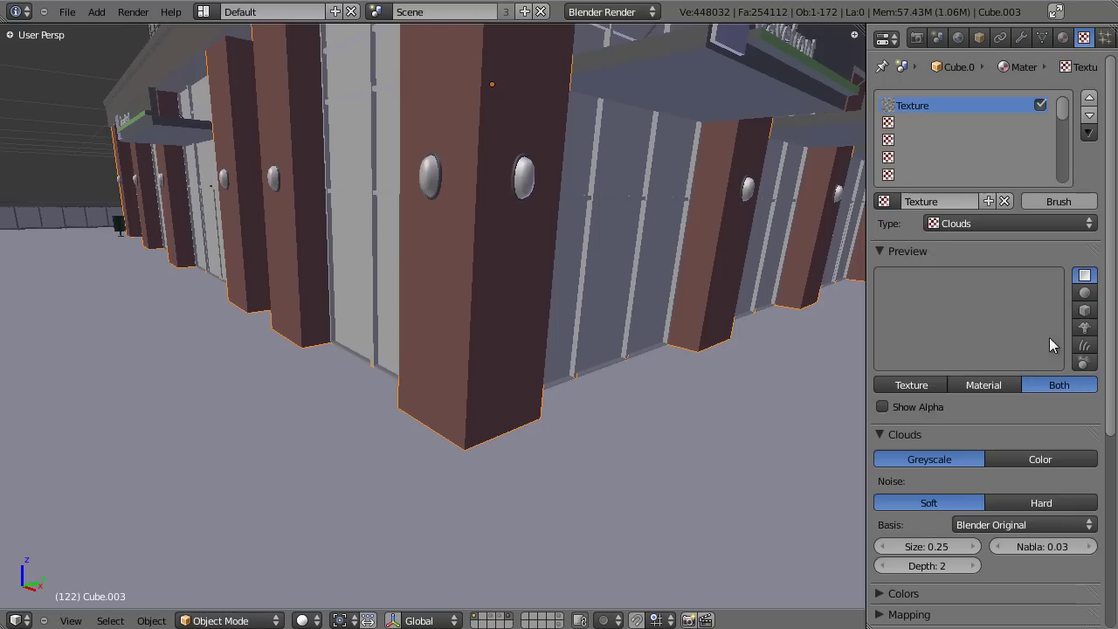
{"action": "left_click", "coordinate": [977, 222]}
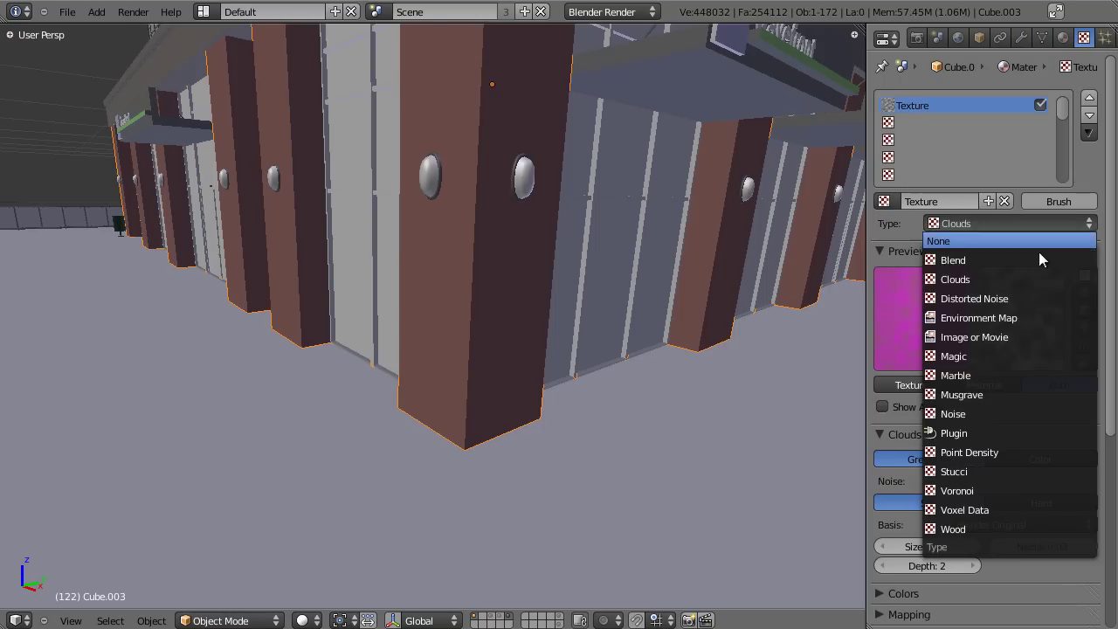
{"action": "left_click", "coordinate": [990, 260]}
{"action": "left_click", "coordinate": [891, 431]}
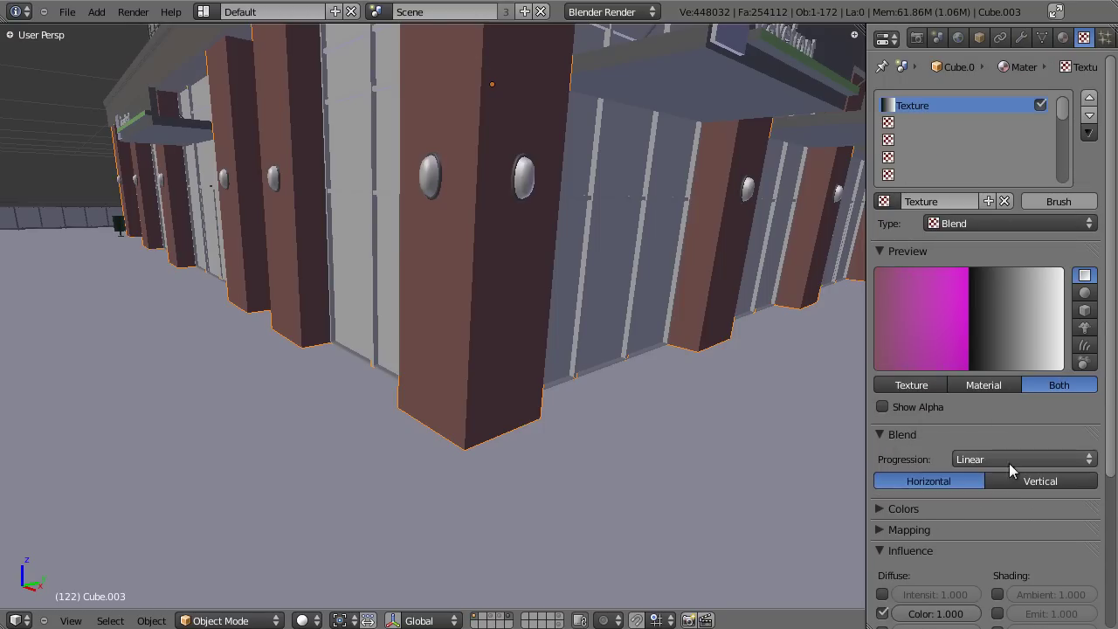
{"action": "left_click", "coordinate": [1045, 484]}
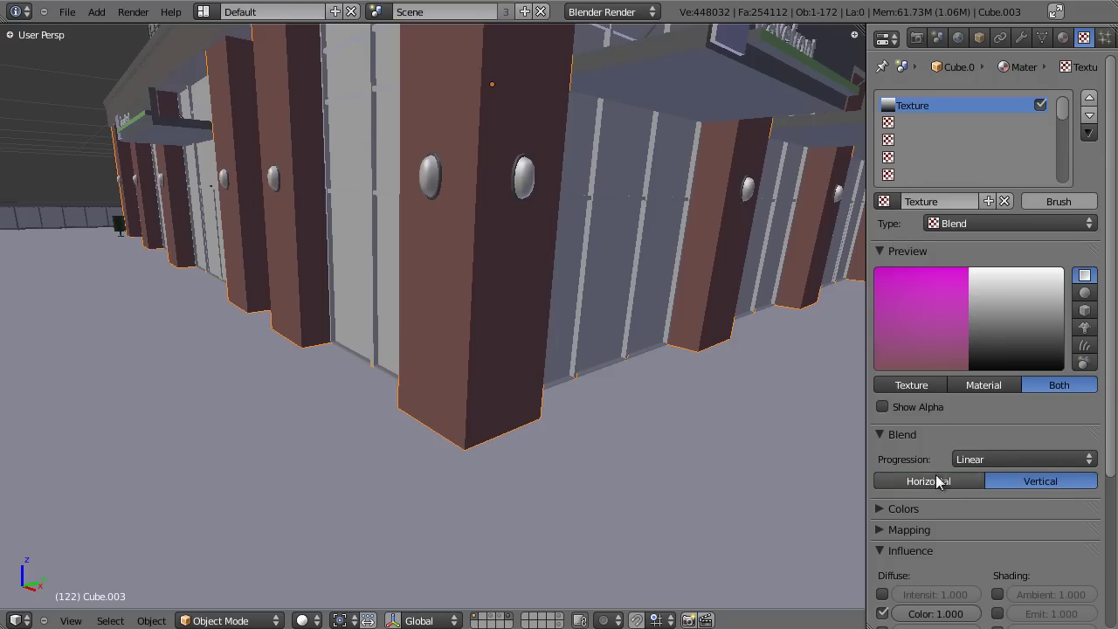
Enable the Blend texture's colour ramp, pull its end stop to about a third, and preview it on the material
{"action": "left_click", "coordinate": [883, 435]}
{"action": "left_click", "coordinate": [901, 454]}
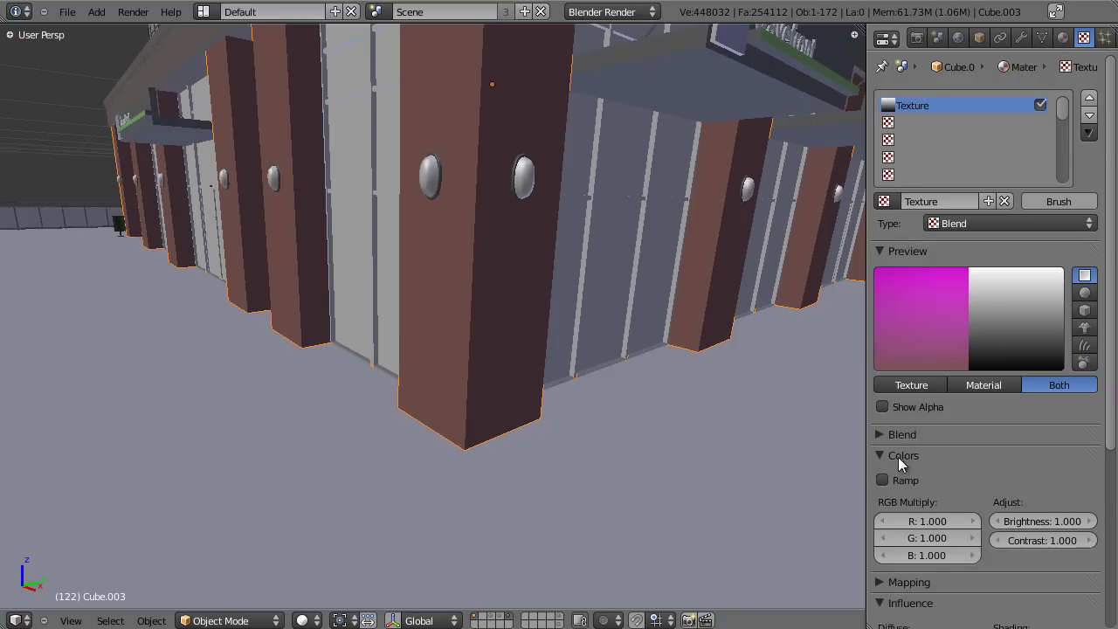
{"action": "left_click", "coordinate": [883, 479]}
{"action": "left_click_drag", "start_coordinate": [1097, 527], "coordinate": [837, 508]}
{"action": "left_click", "coordinate": [989, 390]}
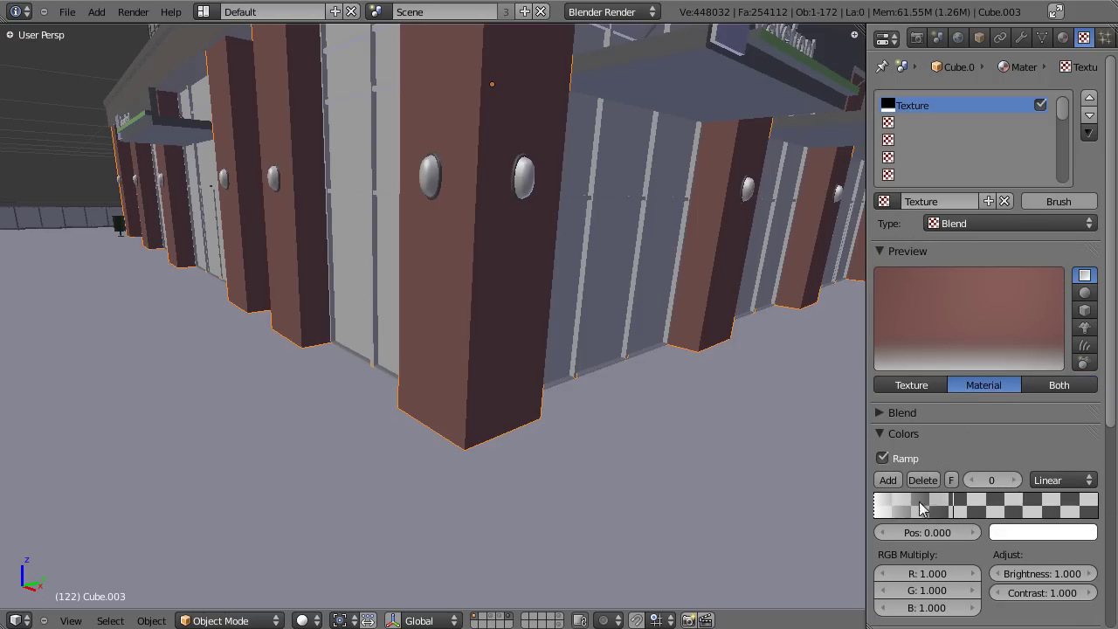
Set the ramp stop at position 0 to black and view the storefront pillars
{"action": "left_click", "coordinate": [1017, 532]}
{"action": "left_click_drag", "start_coordinate": [1083, 325], "coordinate": [1090, 472]}
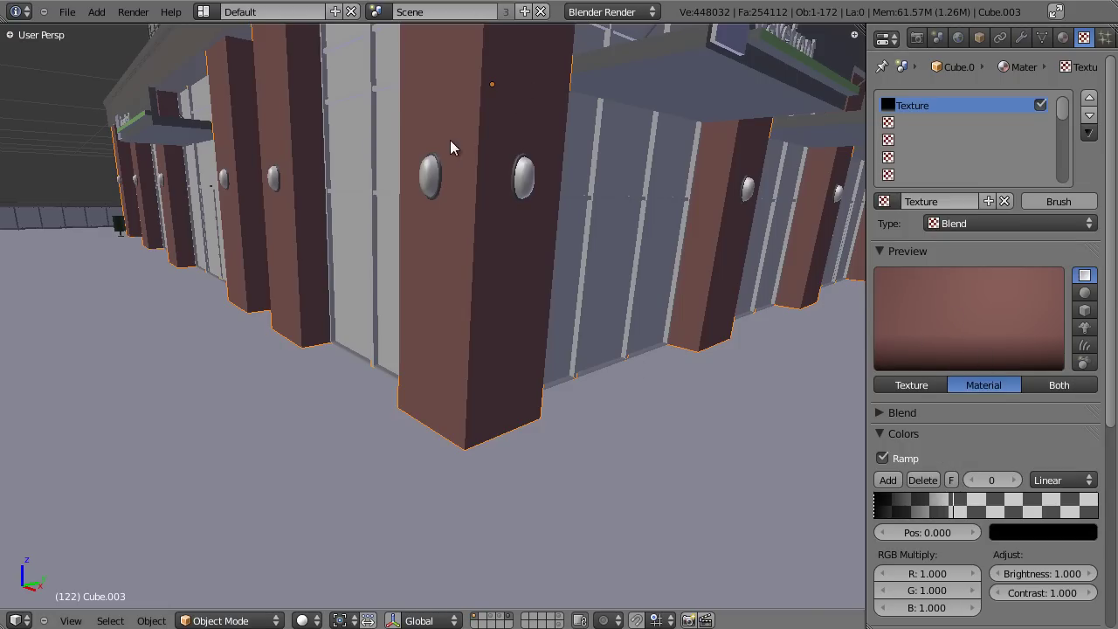
{"action": "middle_click_drag", "start_coordinate": [450, 147], "coordinate": [476, 61]}
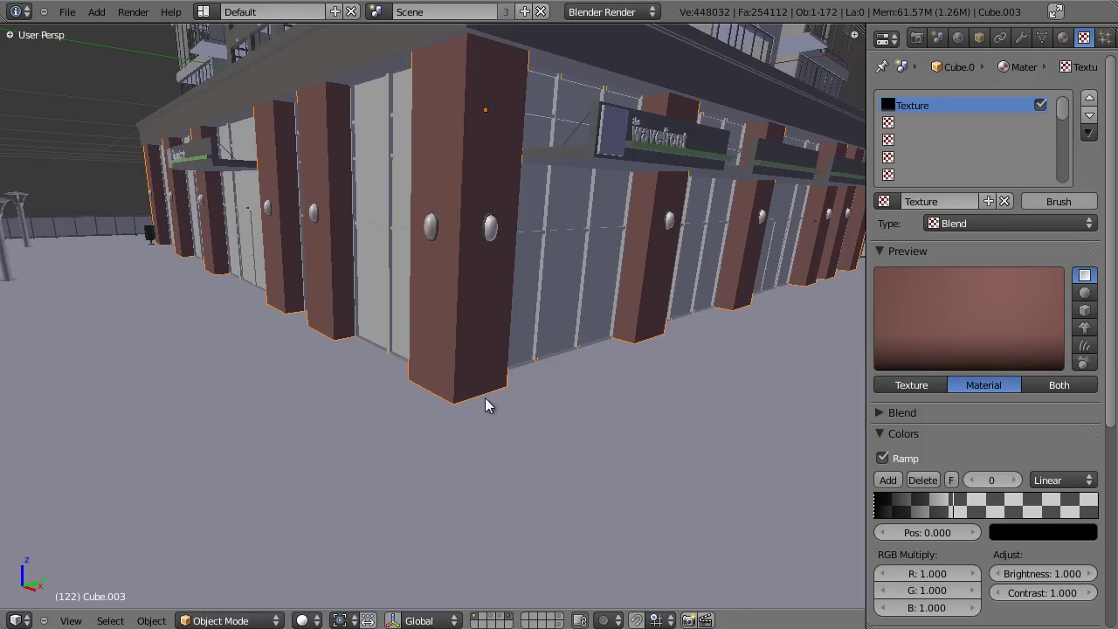
Reduce the texture's diffuse colour influence to 0.600 and shift the ramp's transparent stop to position 0.315
{"action": "scroll", "coordinate": [979, 431], "scroll_direction": "down", "scroll_amount": 8}
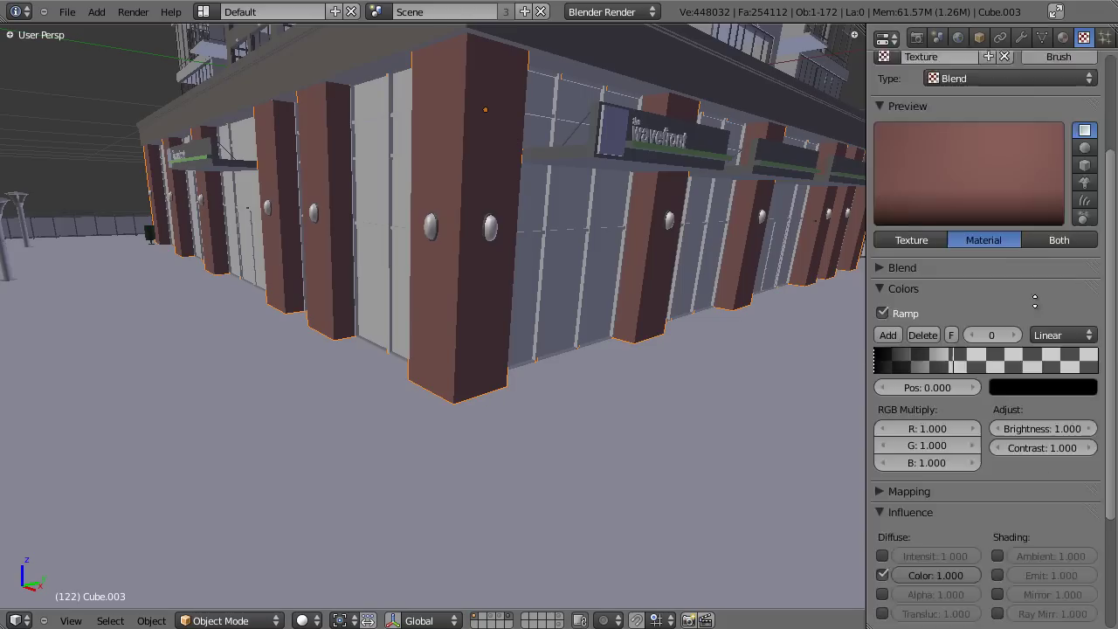
{"action": "left_click_drag", "start_coordinate": [937, 398], "coordinate": [905, 412]}
{"action": "scroll", "coordinate": [906, 413], "scroll_direction": "up", "scroll_amount": 1}
{"action": "scroll", "coordinate": [1002, 279], "scroll_direction": "up", "scroll_amount": 7}
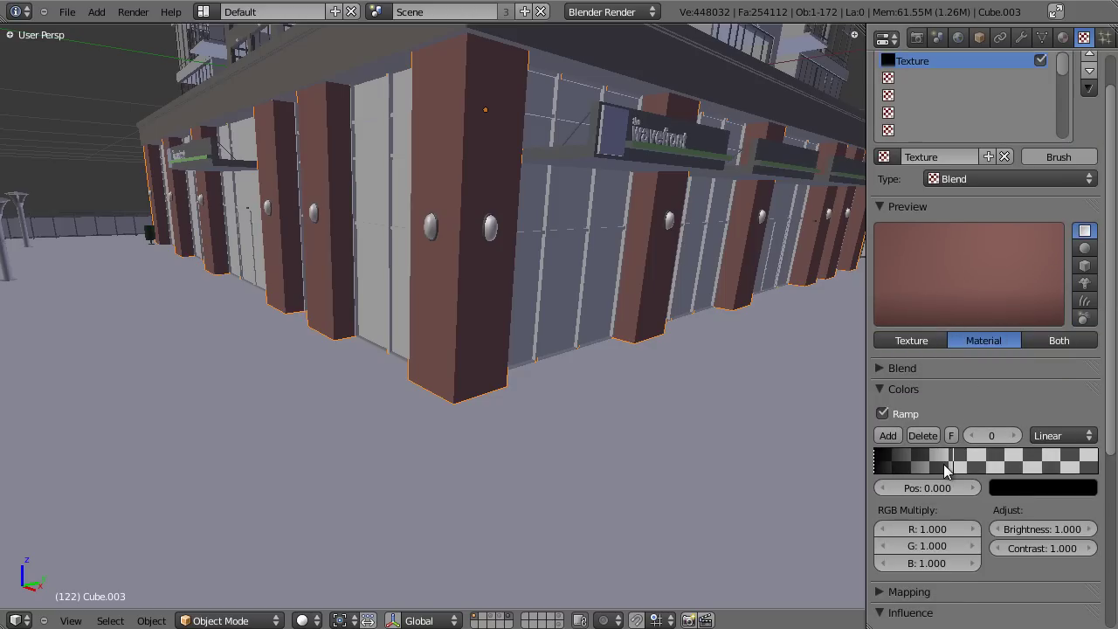
{"action": "left_click_drag", "start_coordinate": [951, 463], "coordinate": [944, 463]}
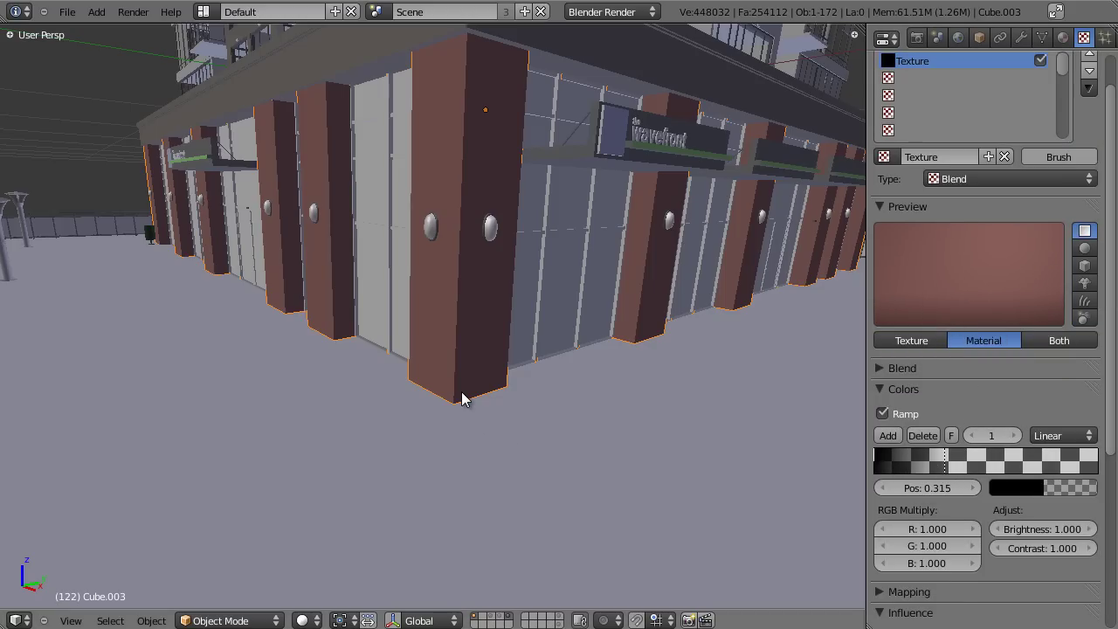
Show the storefront in front orthographic view and select all of its geometry in Edit Mode
{"action": "middle_click_drag", "start_coordinate": [461, 393], "coordinate": [499, 423]}
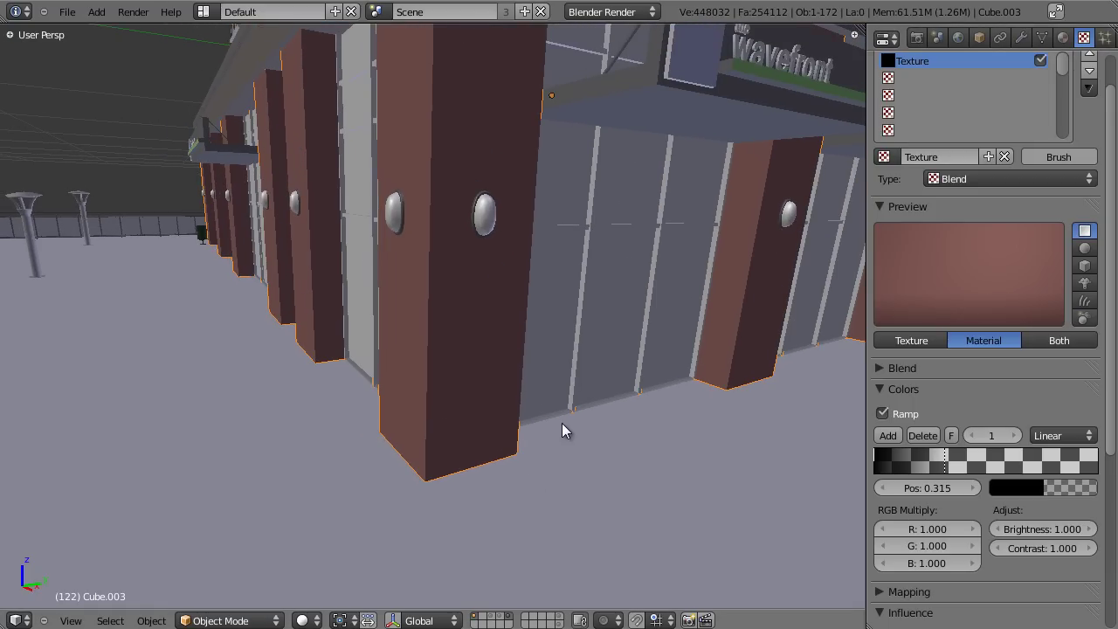
{"action": "key", "text": "KP_1"}
{"action": "scroll", "coordinate": [986, 366], "scroll_direction": "down", "scroll_amount": 2}
{"action": "key", "text": "KP_Decimal"}
{"action": "key", "text": "Tab"}
{"action": "key", "text": "a"}
{"action": "key", "text": "a"}
{"action": "key", "text": "a"}
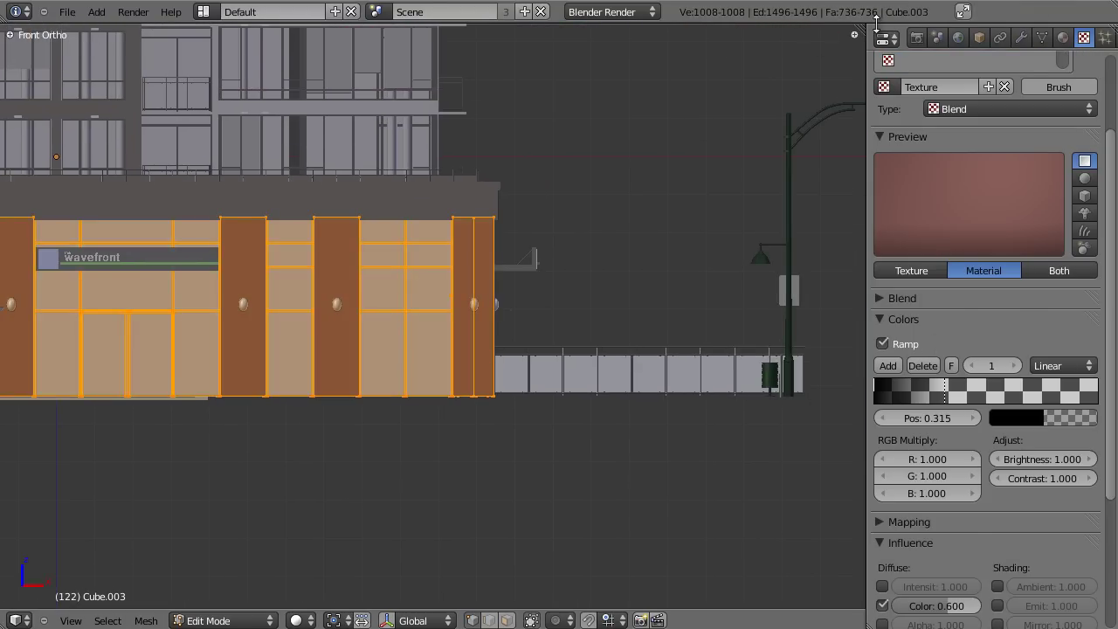
Open a UV/Image Editor beside the 3D view, unlink the render image, and unwrap the storefront with Project from View (Bounds)
{"action": "left_click_drag", "start_coordinate": [854, 34], "coordinate": [465, 53]}
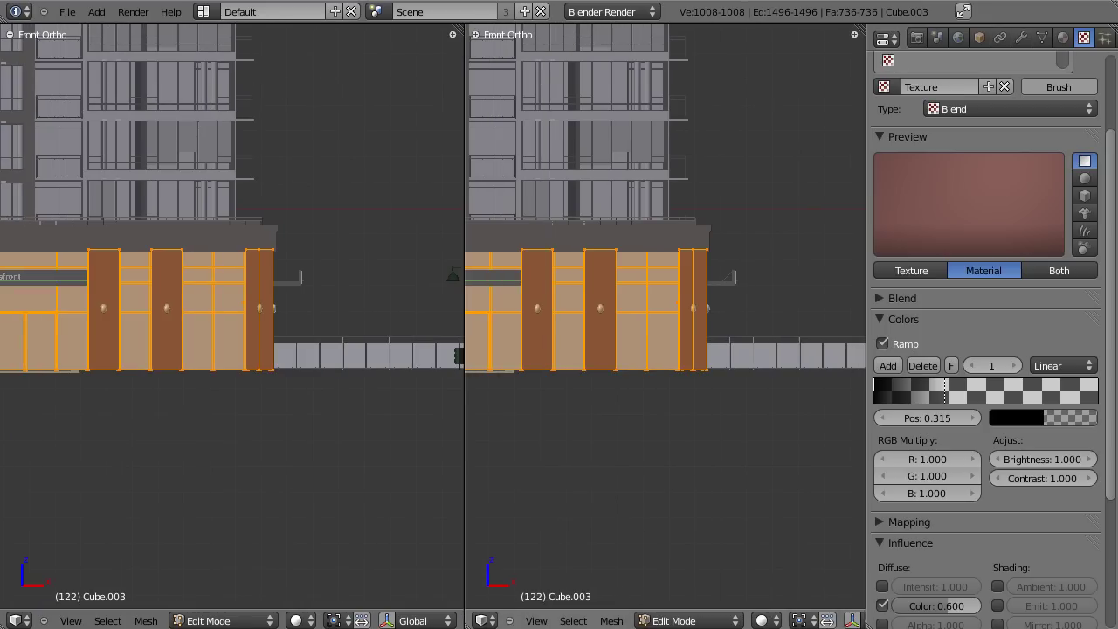
{"action": "left_click", "coordinate": [482, 620]}
{"action": "left_click", "coordinate": [515, 527]}
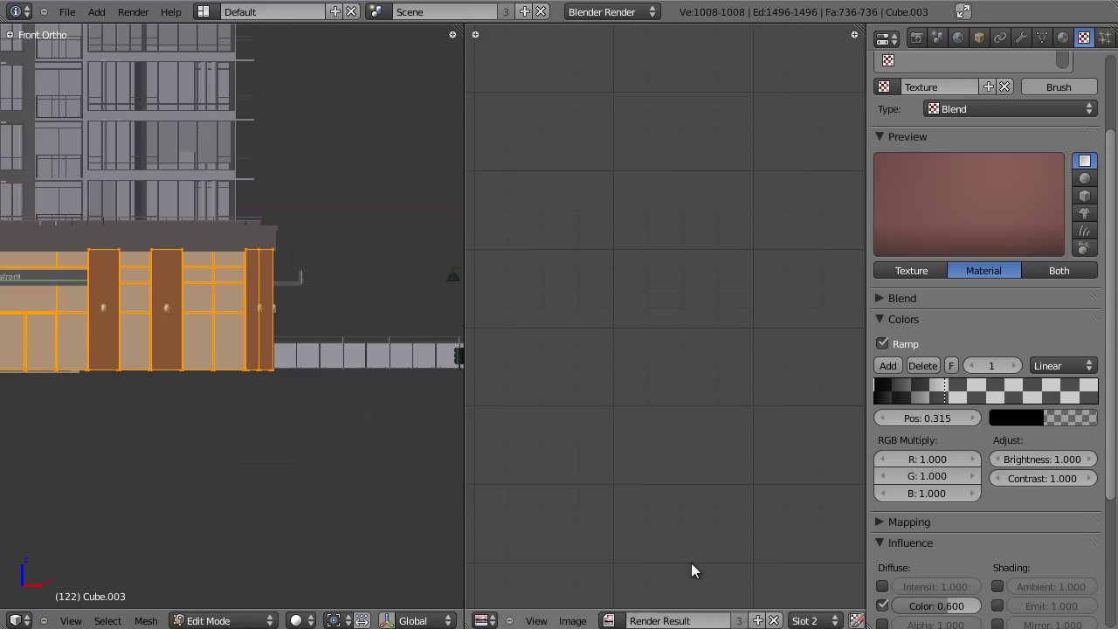
{"action": "left_click", "coordinate": [773, 620]}
{"action": "key", "text": "u"}
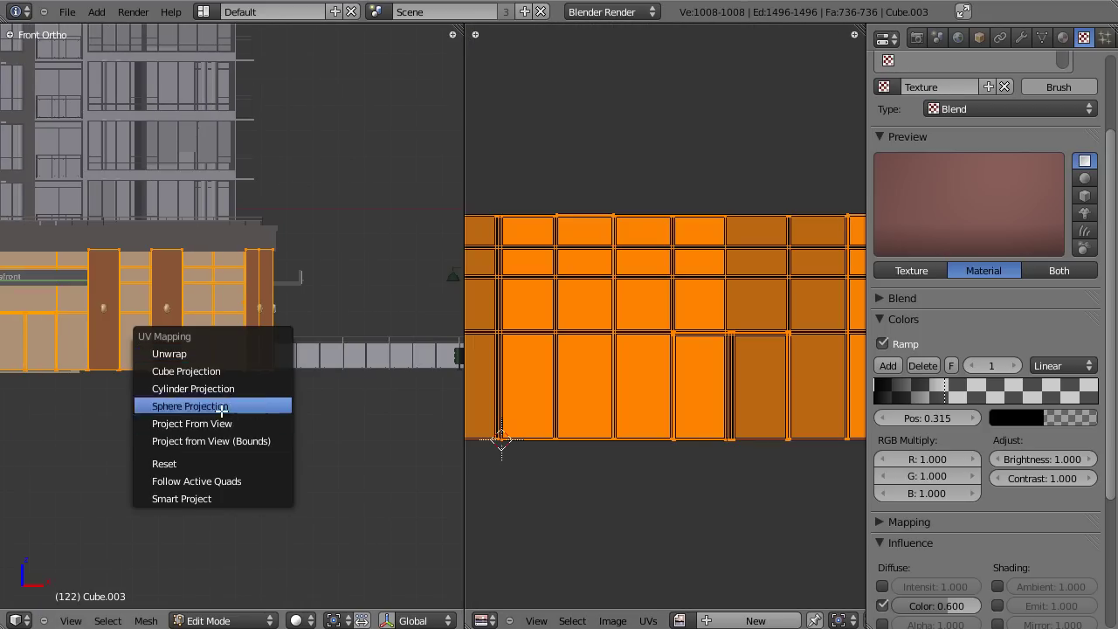
{"action": "left_click", "coordinate": [218, 441]}
Scale the storefront's UV layout slightly so it lines up with the image bounds, checking its lower and upper edges
{"action": "key", "text": "s"}
{"action": "left_click", "coordinate": [817, 488]}
{"action": "key", "text": "s"}
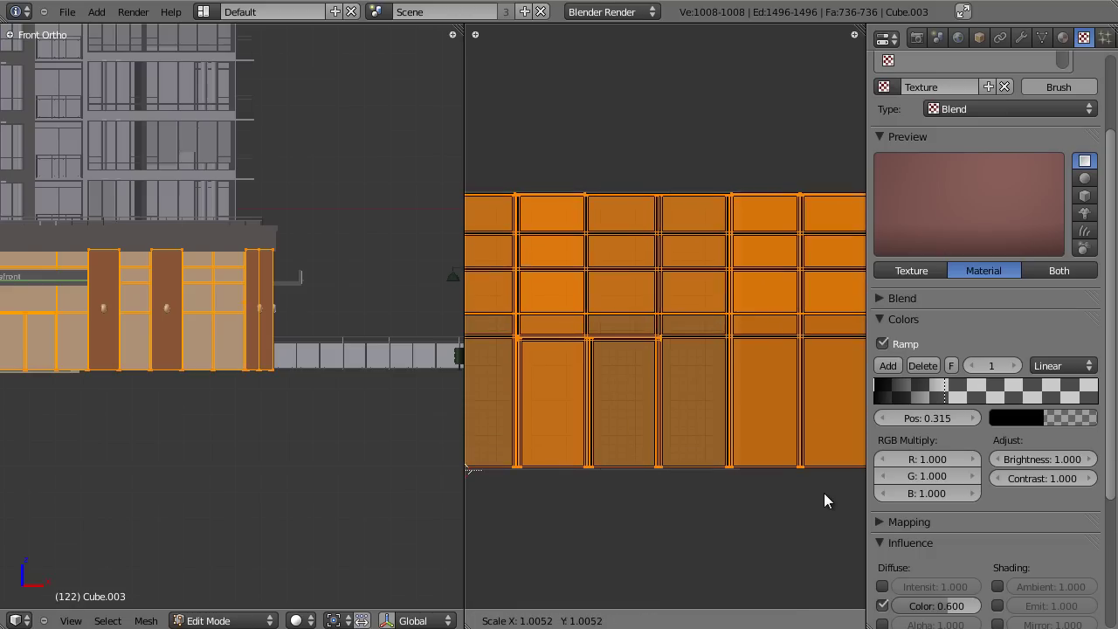
{"action": "left_click", "coordinate": [826, 494]}
{"action": "scroll", "coordinate": [699, 470], "scroll_direction": "up", "scroll_amount": 2}
{"action": "middle_click_drag", "start_coordinate": [644, 464], "coordinate": [680, 249]}
{"action": "scroll", "coordinate": [657, 381], "scroll_direction": "up", "scroll_amount": 4}
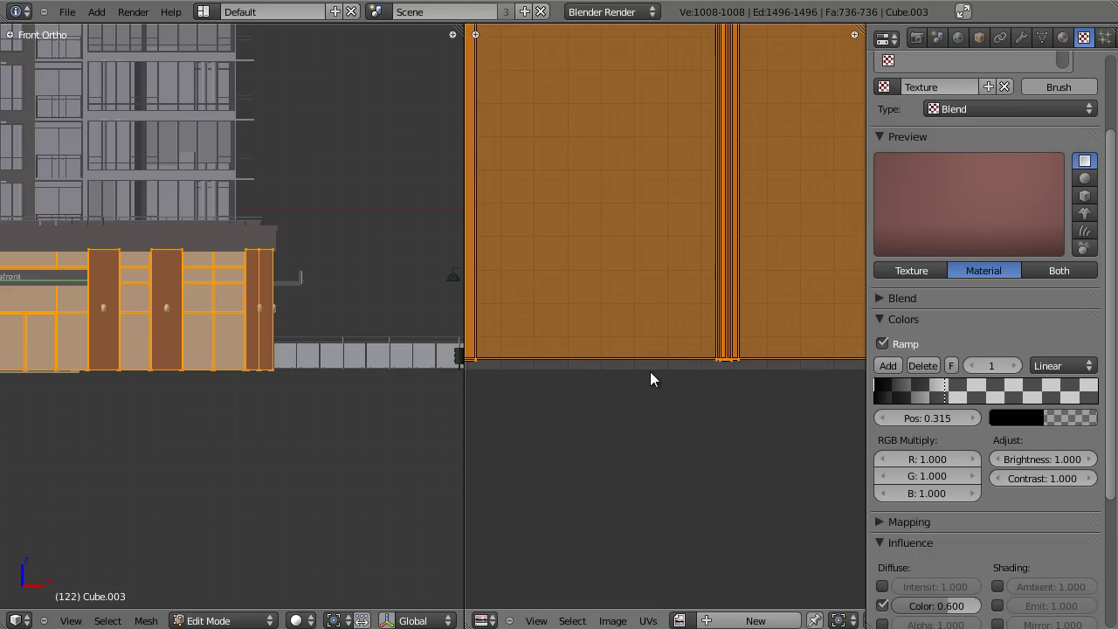
{"action": "scroll", "coordinate": [649, 358], "scroll_direction": "down", "scroll_amount": 5}
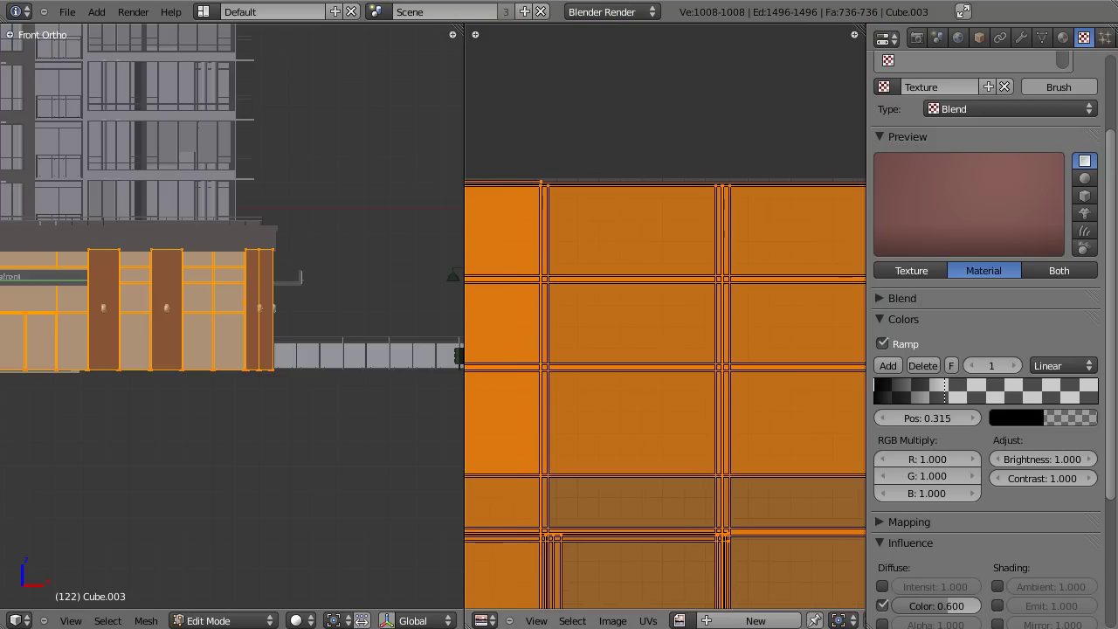
Leave Edit Mode and change the coordinate type in the Blend texture's mapping settings
{"action": "key", "text": "Tab"}
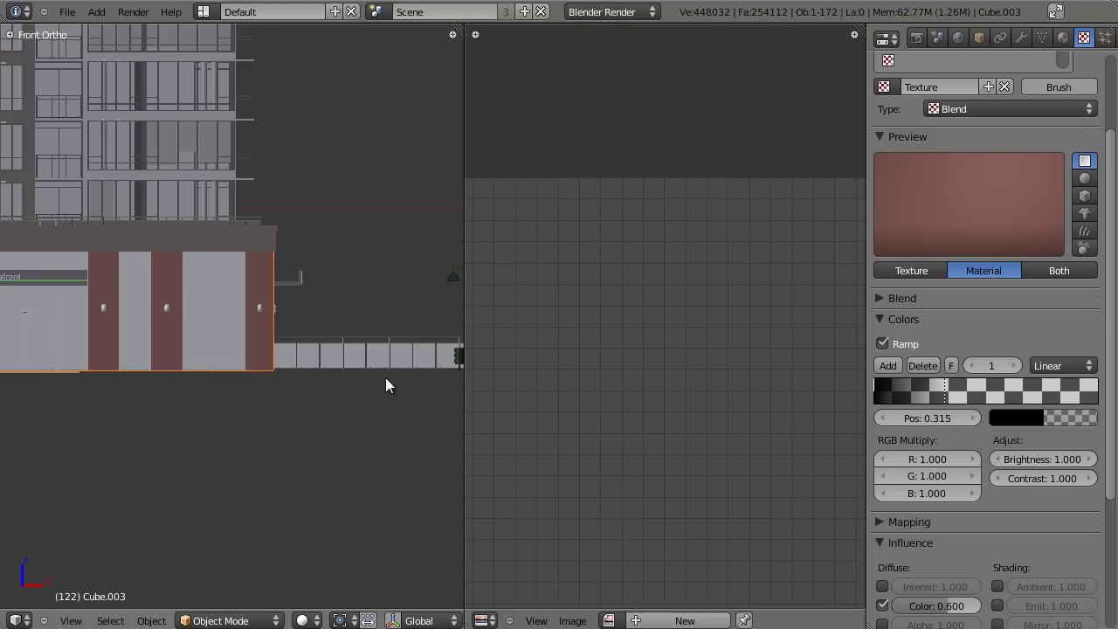
{"action": "scroll", "coordinate": [965, 390], "scroll_direction": "down", "scroll_amount": 5}
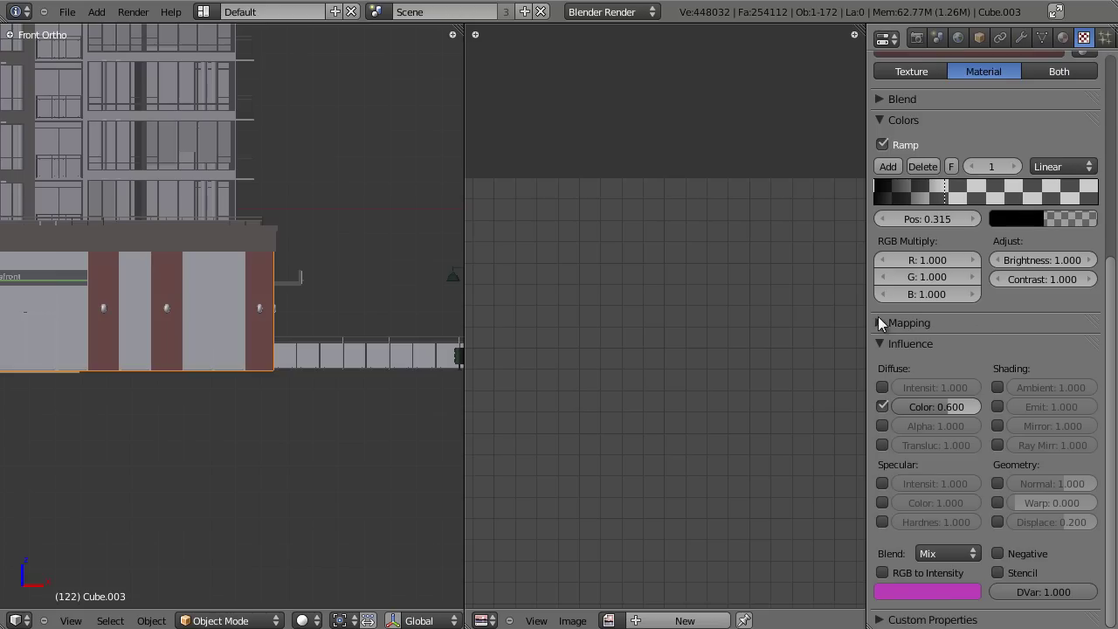
{"action": "left_click", "coordinate": [880, 323]}
{"action": "left_click", "coordinate": [967, 347]}
{"action": "left_click", "coordinate": [975, 273]}
{"action": "left_click", "coordinate": [873, 323]}
{"action": "scroll", "coordinate": [969, 262], "scroll_direction": "up", "scroll_amount": 9}
Show the pillar material's settings, merge the UV editor back into the 3D view, and save over begin_pt3b.blend
{"action": "left_click", "coordinate": [1063, 38]}
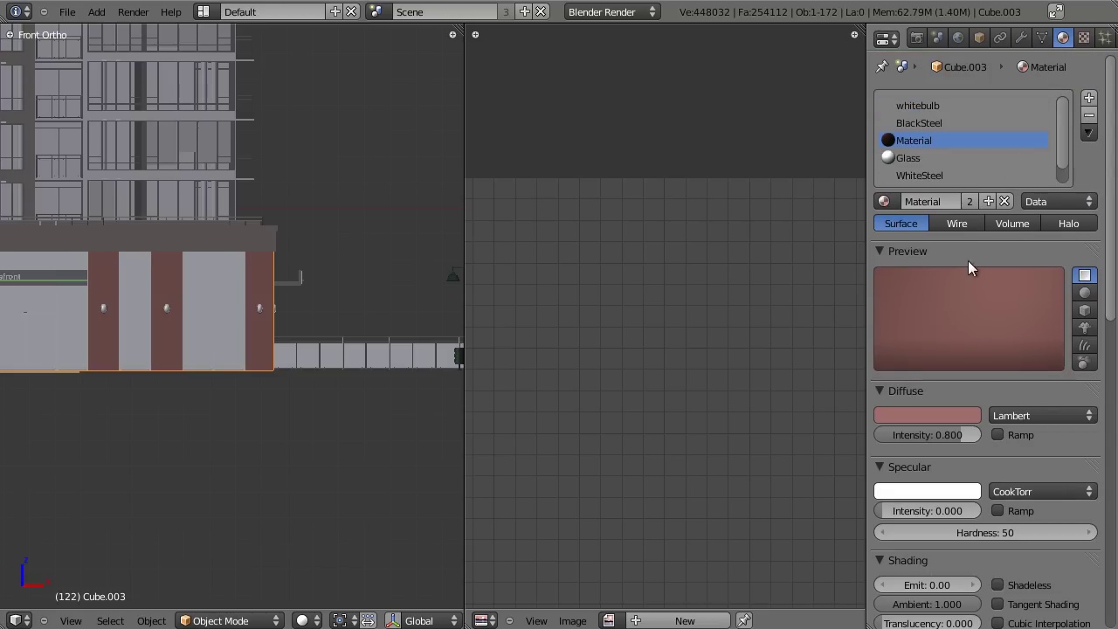
{"action": "scroll", "coordinate": [297, 300], "scroll_direction": "down", "scroll_amount": 4}
{"action": "middle_click_drag", "start_coordinate": [227, 311], "coordinate": [444, 61]}
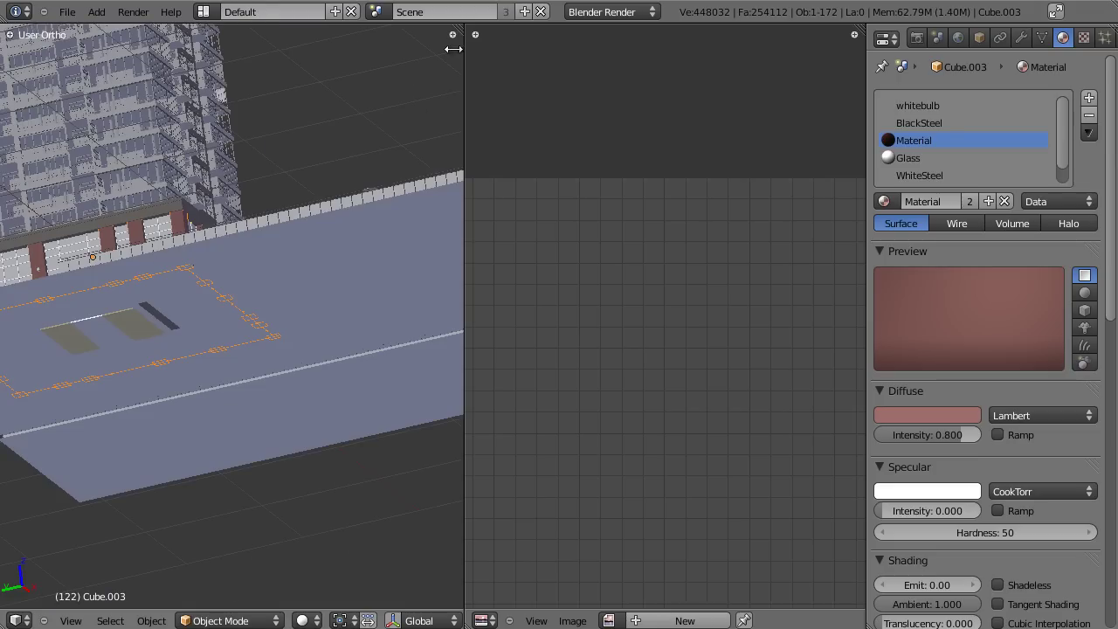
{"action": "left_click_drag", "start_coordinate": [452, 34], "coordinate": [537, 44]}
{"action": "key", "text": "ctrl+s"}
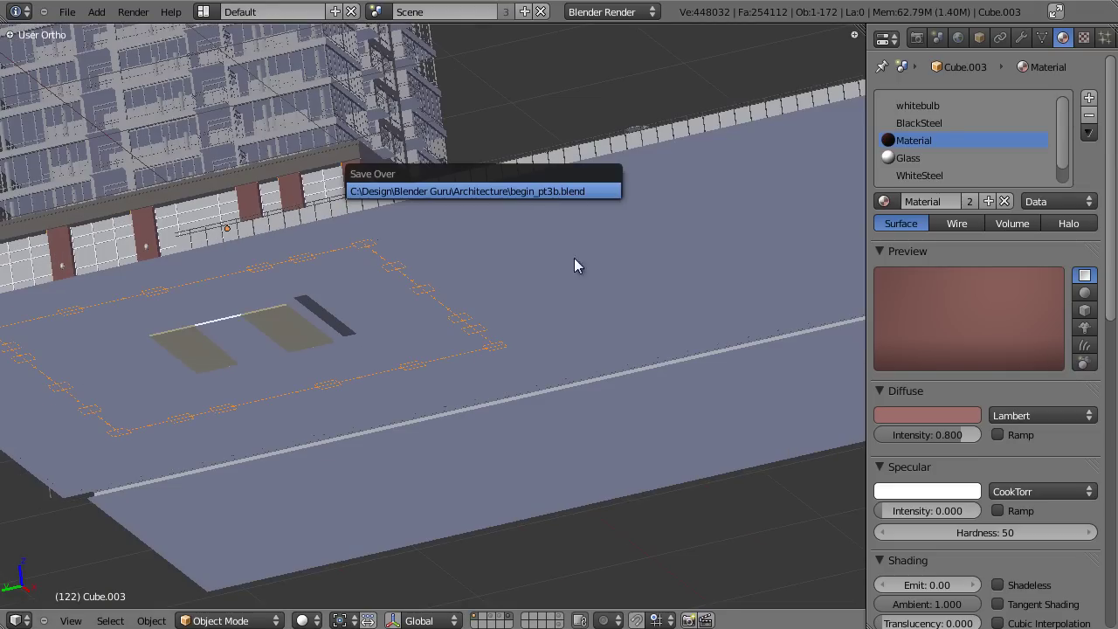
{"action": "key", "text": "Return"}
Select the wall lights on the storefront pillars and set the lightbulb material's emit to 1.00
{"action": "key", "text": "KP_0"}
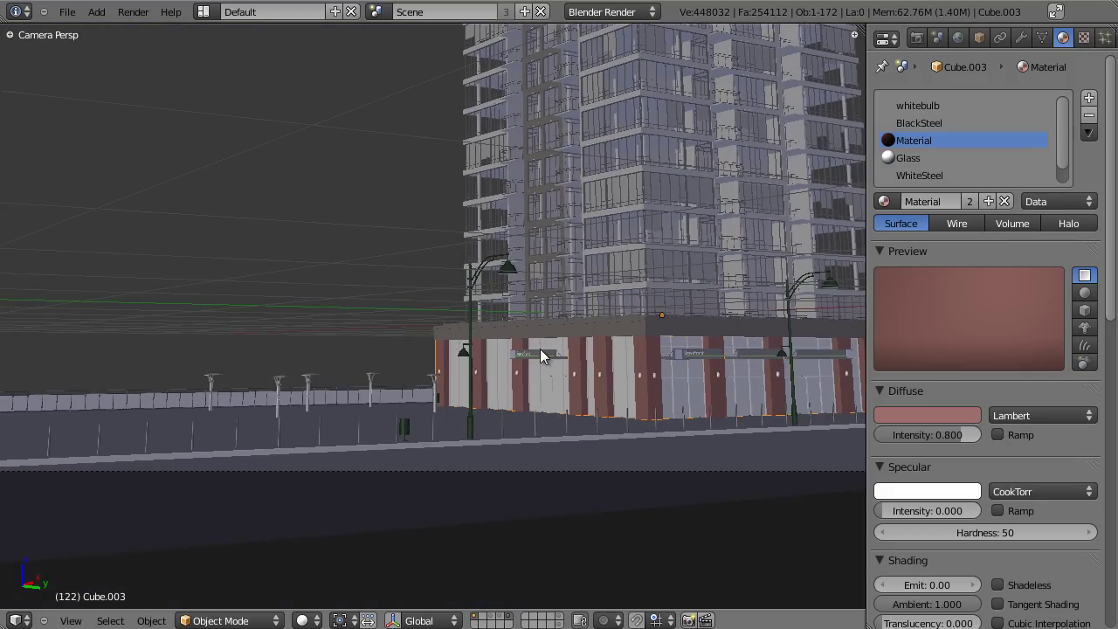
{"action": "right_click", "coordinate": [547, 391]}
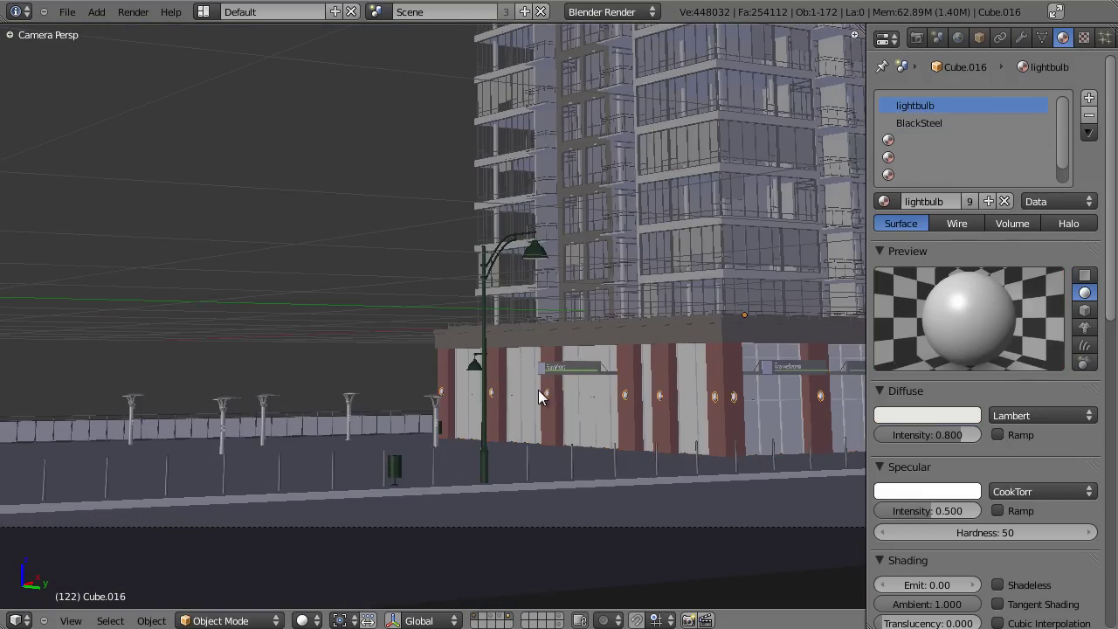
{"action": "key", "text": "KP_0"}
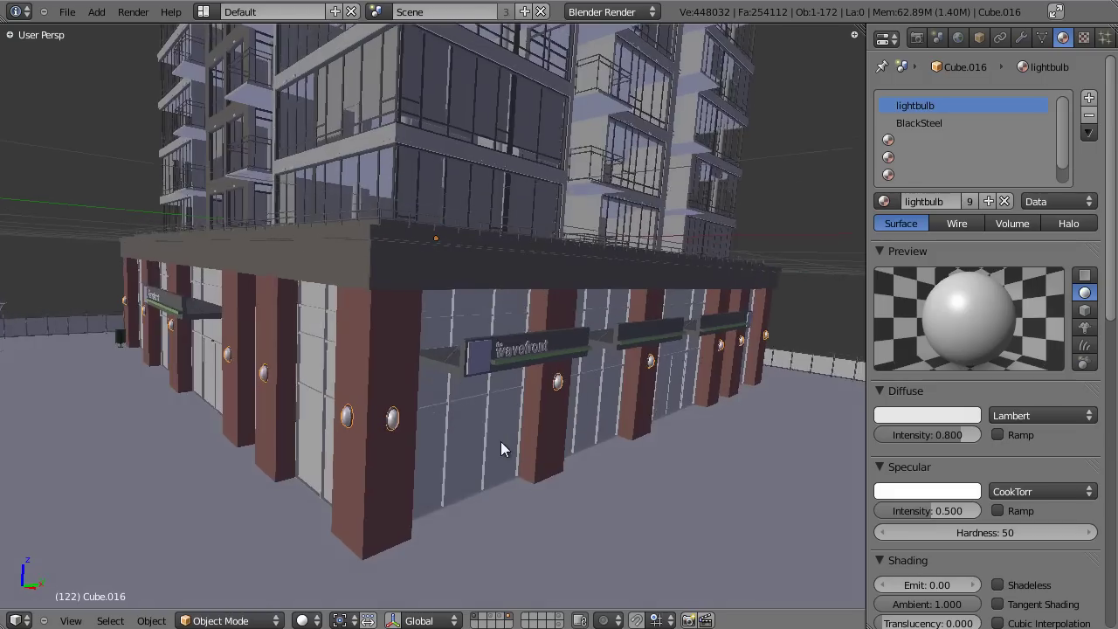
{"action": "left_click", "coordinate": [938, 585]}
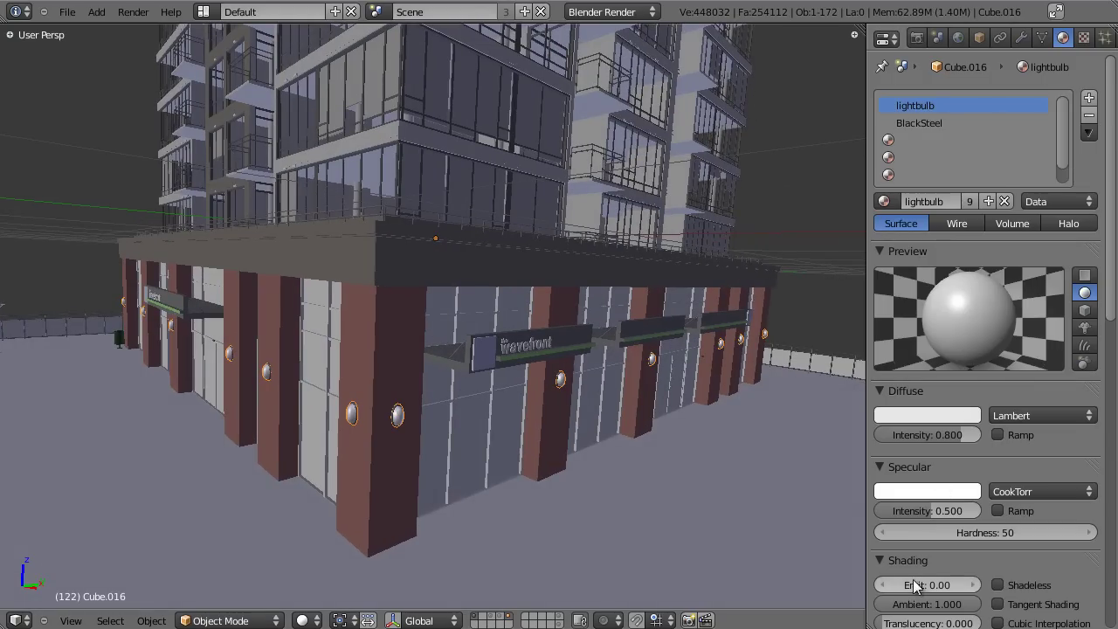
{"action": "type", "text": "1"}
{"action": "key", "text": "Return"}
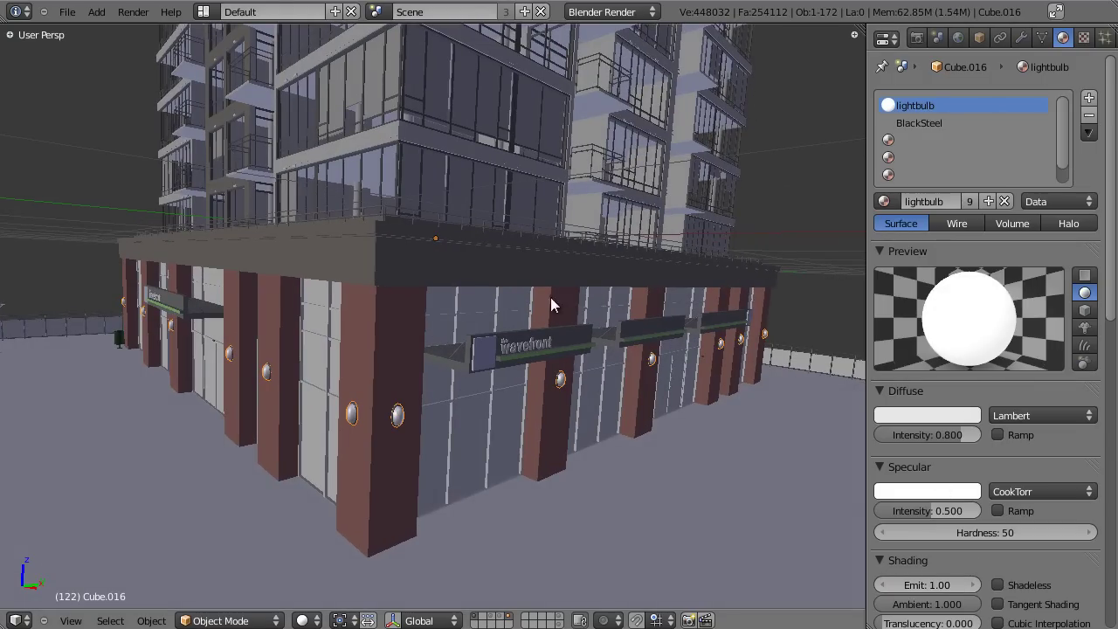
Check the material on the storefront sign's lettering, and set the logo panel's material emit to 1.00
{"action": "right_click", "coordinate": [512, 349]}
{"action": "key", "text": "KP_Decimal"}
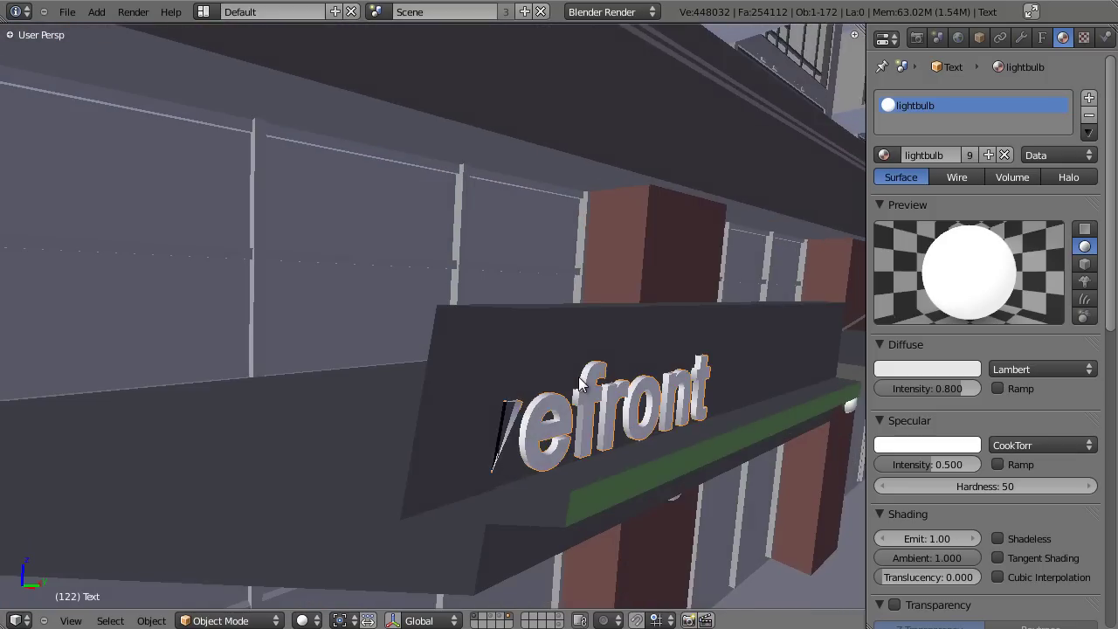
{"action": "right_click", "coordinate": [407, 333]}
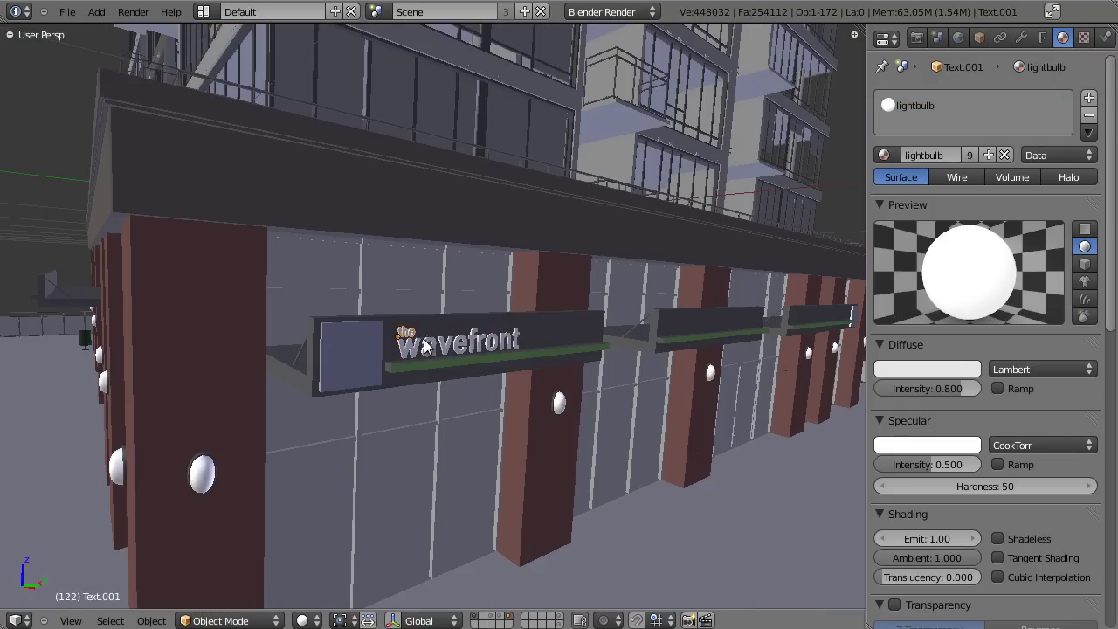
{"action": "right_click", "coordinate": [362, 348]}
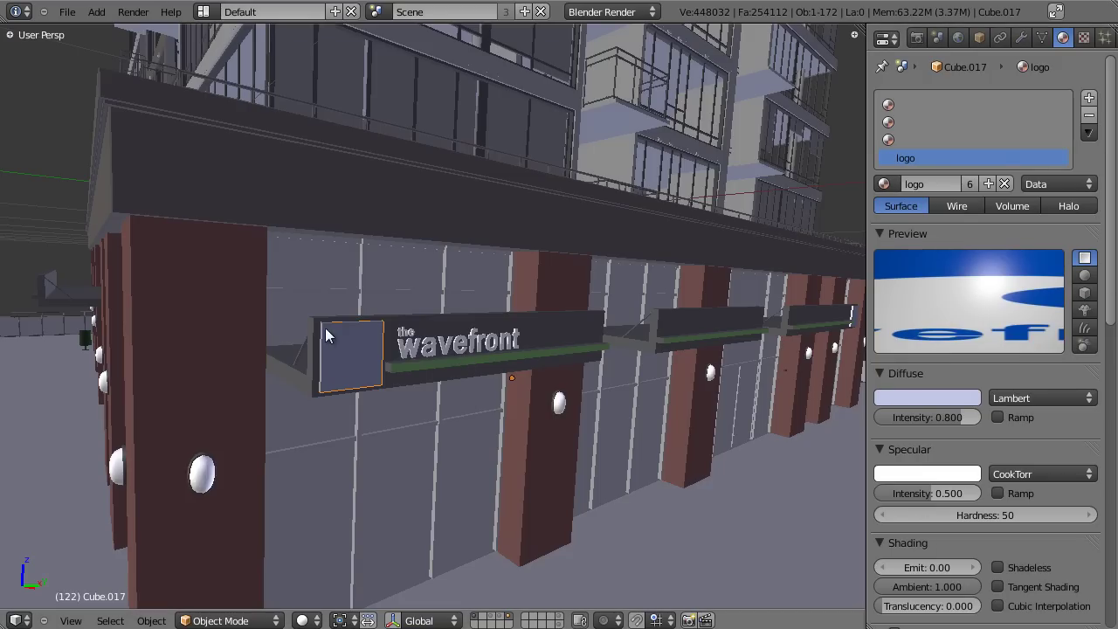
{"action": "left_click", "coordinate": [926, 567]}
{"action": "type", "text": "1"}
{"action": "key", "text": "Return"}
Add a spot lamp in top orthographic view and move it over the open ground in front of the building
{"action": "scroll", "coordinate": [451, 428], "scroll_direction": "down", "scroll_amount": 5}
{"action": "middle_click_drag", "start_coordinate": [451, 429], "coordinate": [465, 382]}
{"action": "scroll", "coordinate": [465, 381], "scroll_direction": "down", "scroll_amount": 8}
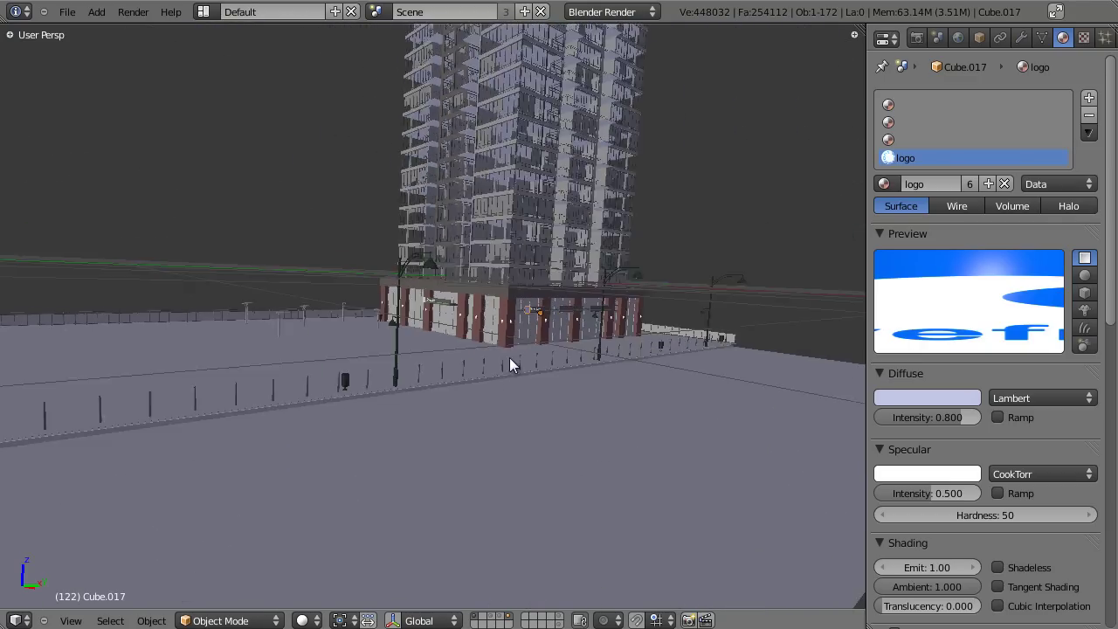
{"action": "key", "text": "KP_7"}
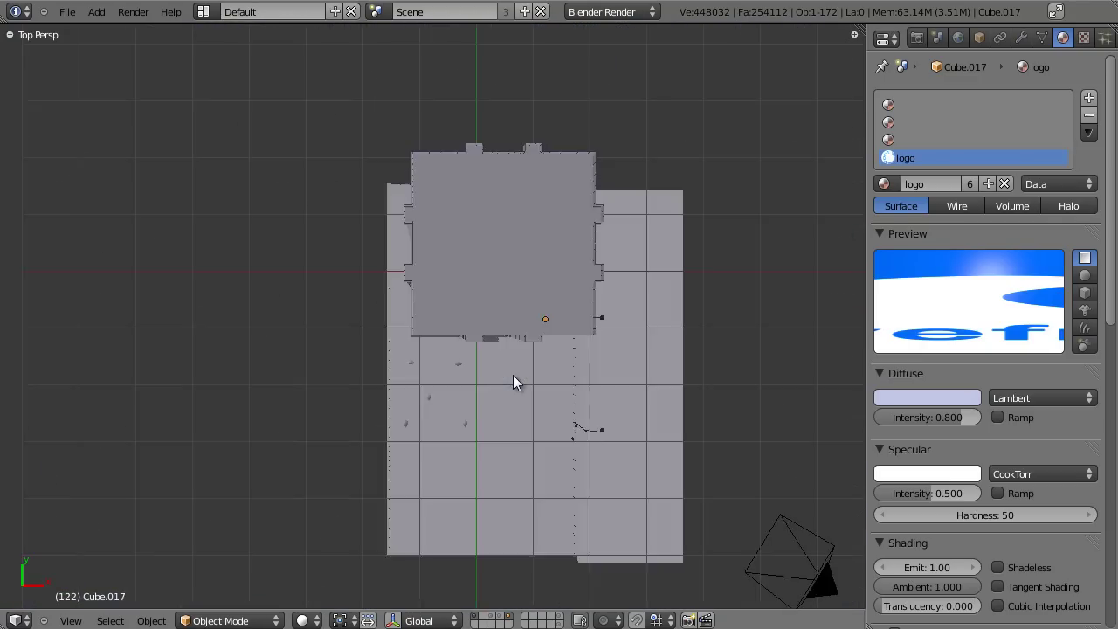
{"action": "key", "text": "KP_5"}
{"action": "key", "text": "shift+a"}
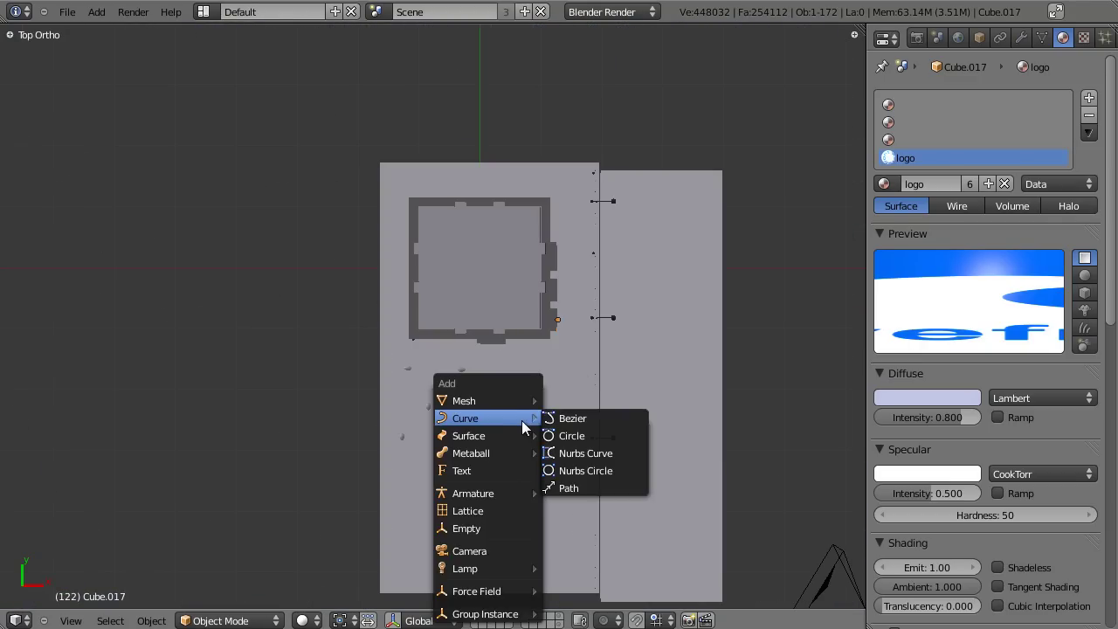
{"action": "mouse_move", "coordinate": [515, 569]}
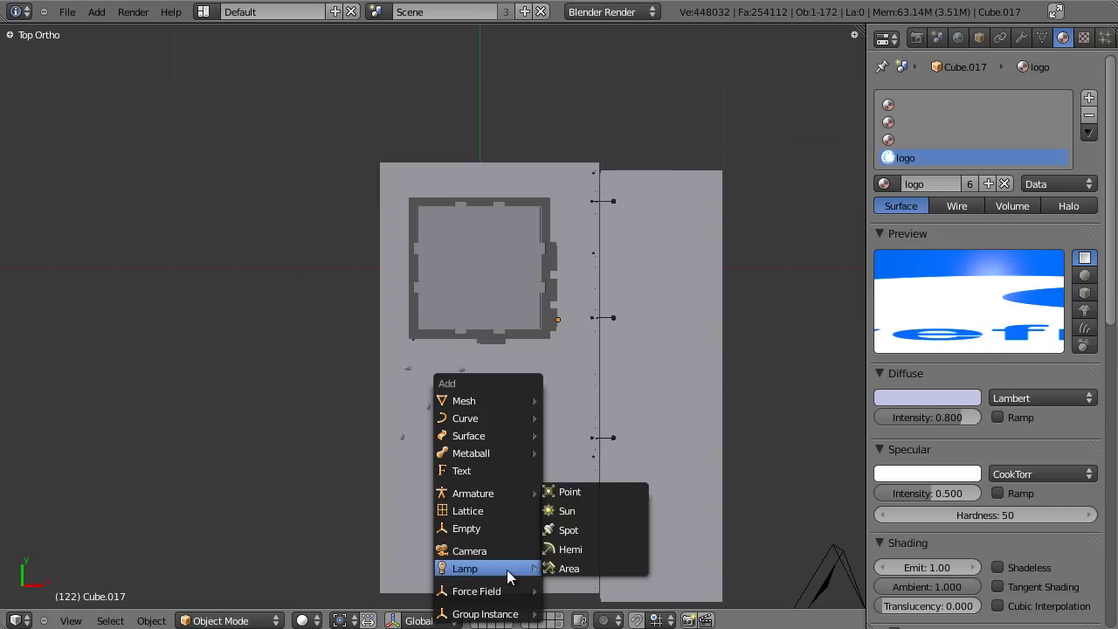
{"action": "left_click", "coordinate": [580, 525]}
{"action": "scroll", "coordinate": [770, 319], "scroll_direction": "down", "scroll_amount": 4}
{"action": "key", "text": "g"}
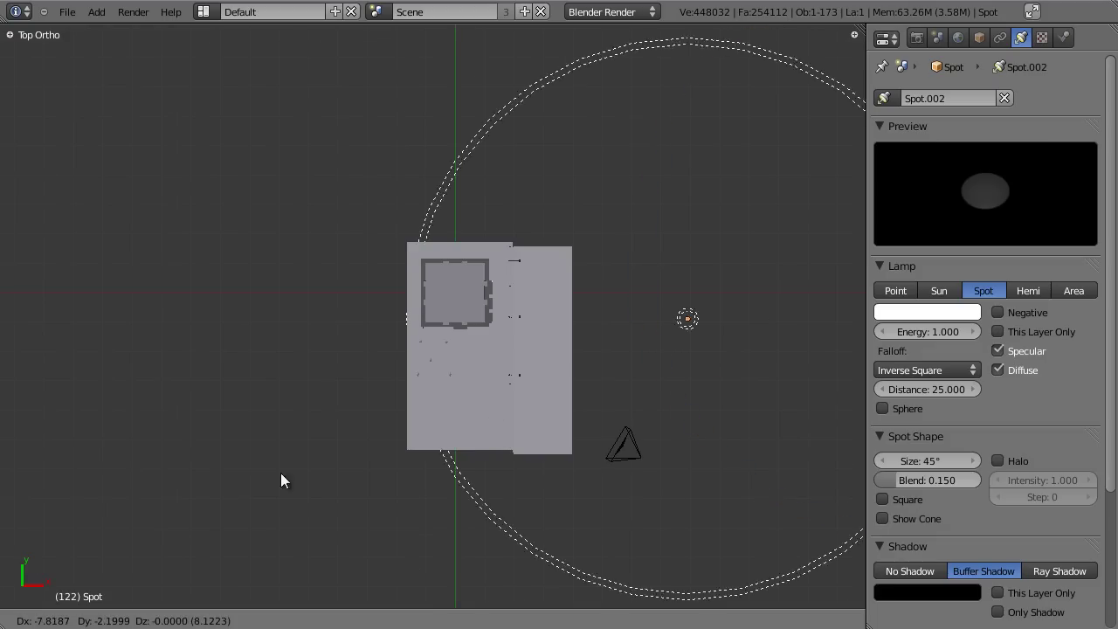
{"action": "left_click", "coordinate": [320, 461]}
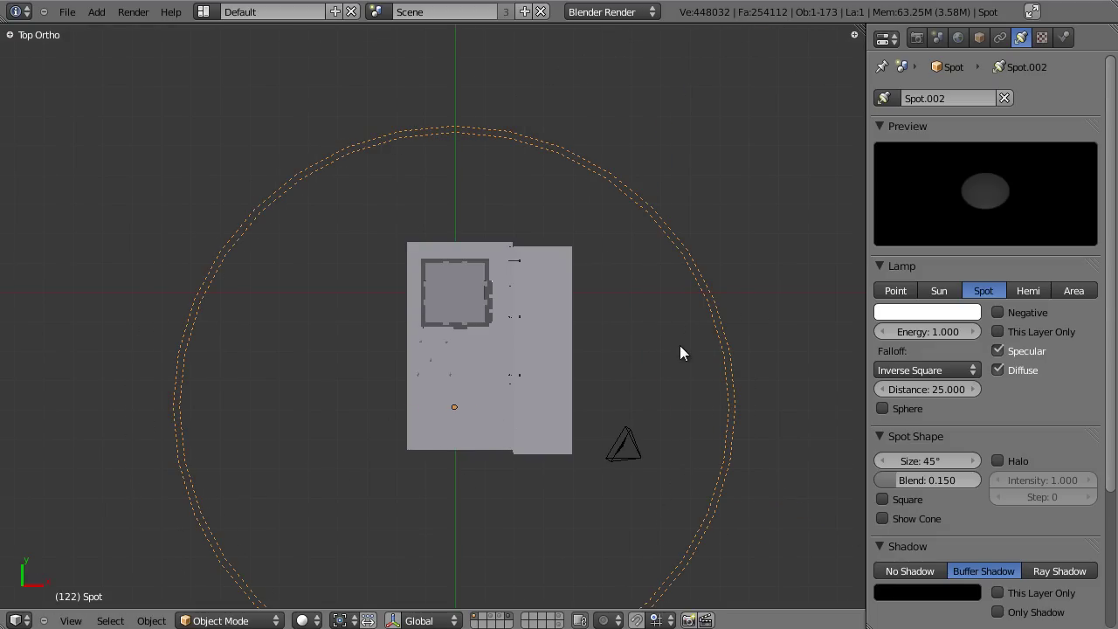
Switch to the high_rise_second44.blend window and examine how light falls across the facade and storefront in its dusk render
{"action": "key", "text": "alt+Tab"}
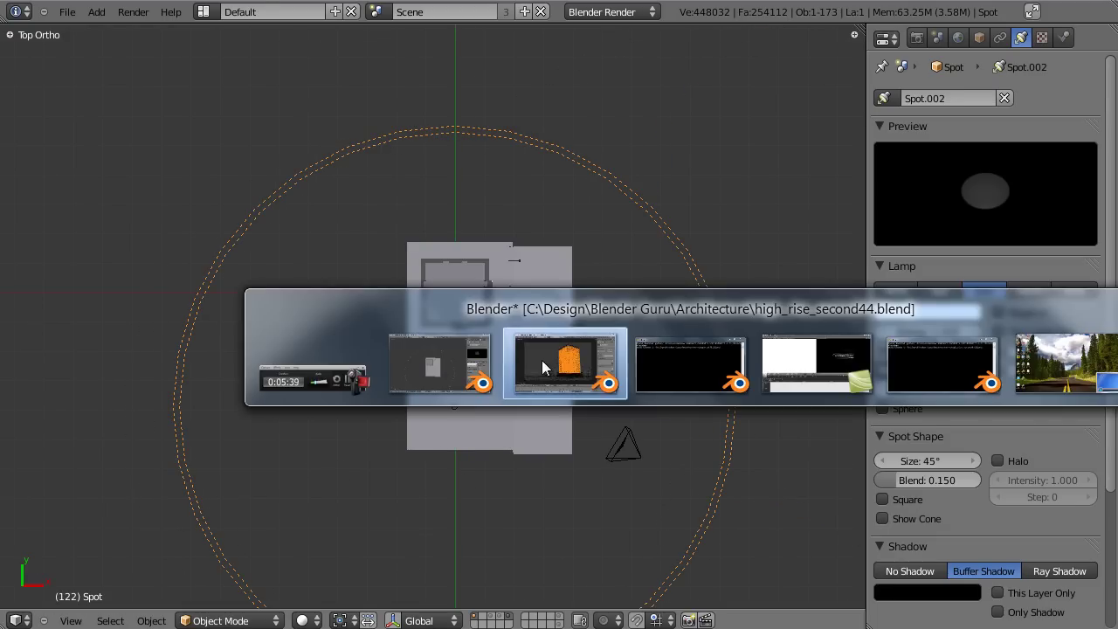
{"action": "key", "text": "F11"}
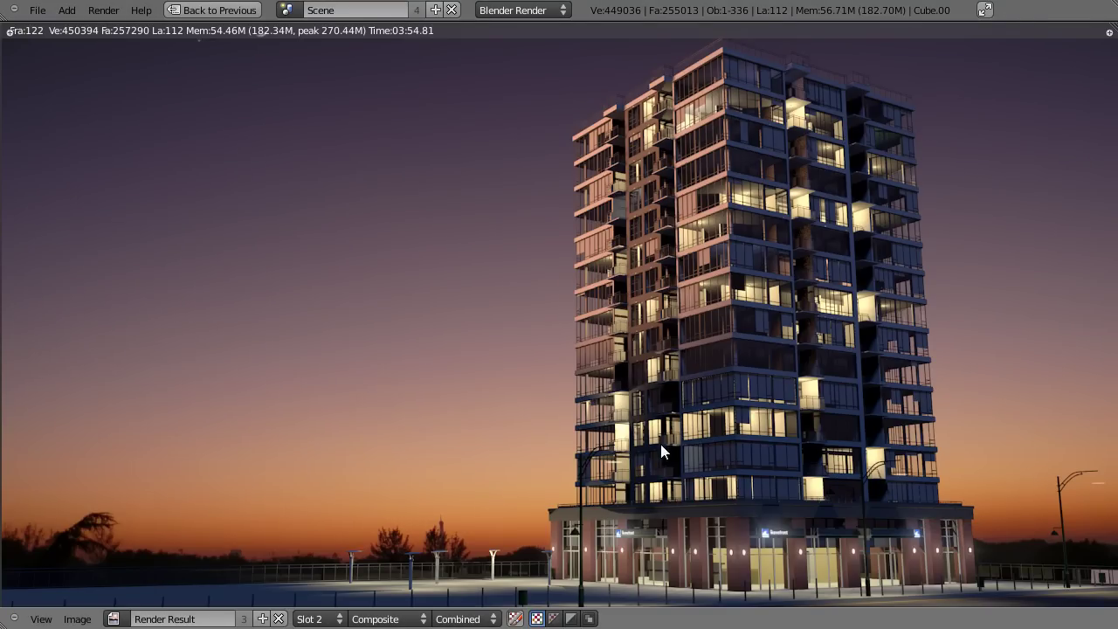
{"action": "middle_click_drag", "start_coordinate": [521, 377], "coordinate": [711, 329]}
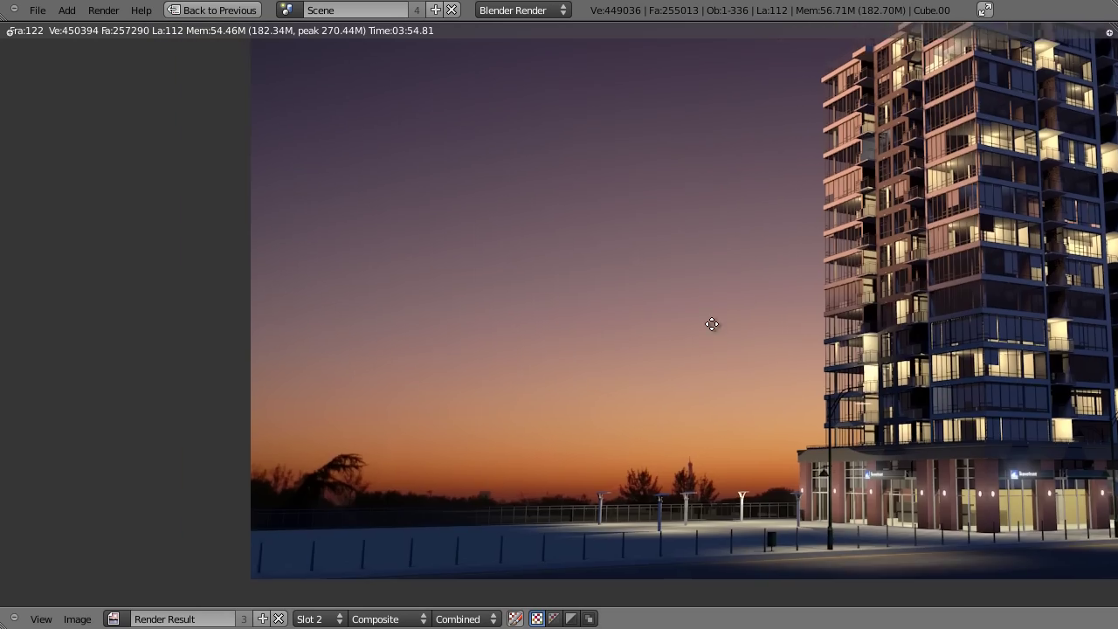
{"action": "scroll", "coordinate": [711, 330], "scroll_direction": "up", "scroll_amount": 2}
{"action": "middle_click_drag", "start_coordinate": [672, 296], "coordinate": [761, 222]}
{"action": "scroll", "coordinate": [731, 467], "scroll_direction": "up", "scroll_amount": 2}
{"action": "middle_click_drag", "start_coordinate": [731, 466], "coordinate": [714, 376]}
{"action": "scroll", "coordinate": [713, 376], "scroll_direction": "down", "scroll_amount": 5}
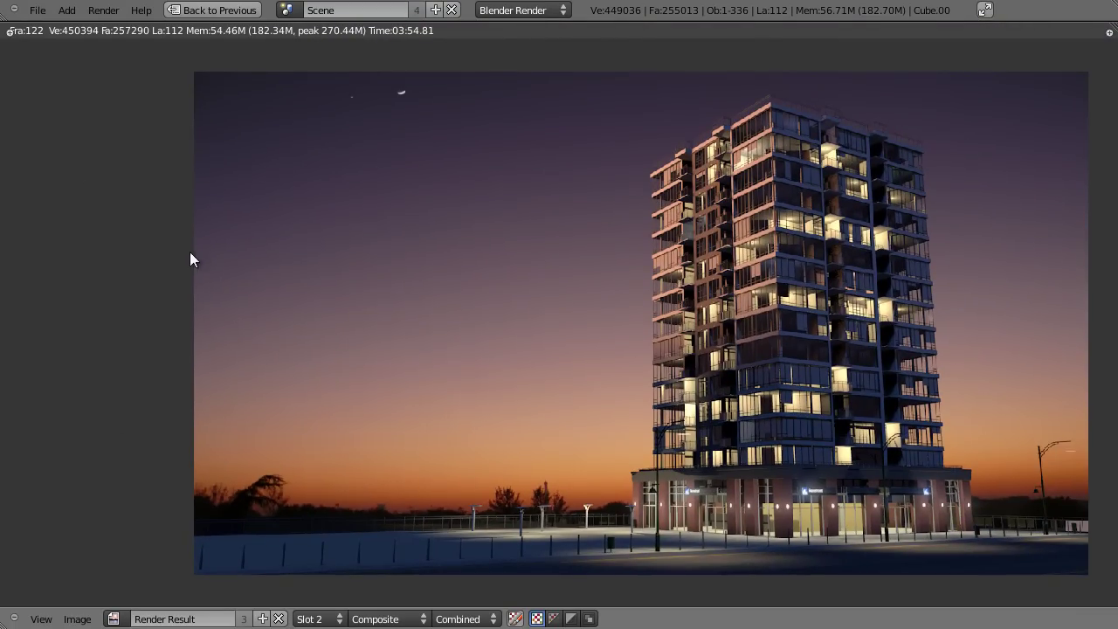
{"action": "middle_click_drag", "start_coordinate": [632, 332], "coordinate": [489, 332]}
{"action": "scroll", "coordinate": [500, 344], "scroll_direction": "up", "scroll_amount": 2}
{"action": "scroll", "coordinate": [546, 373], "scroll_direction": "up", "scroll_amount": 1}
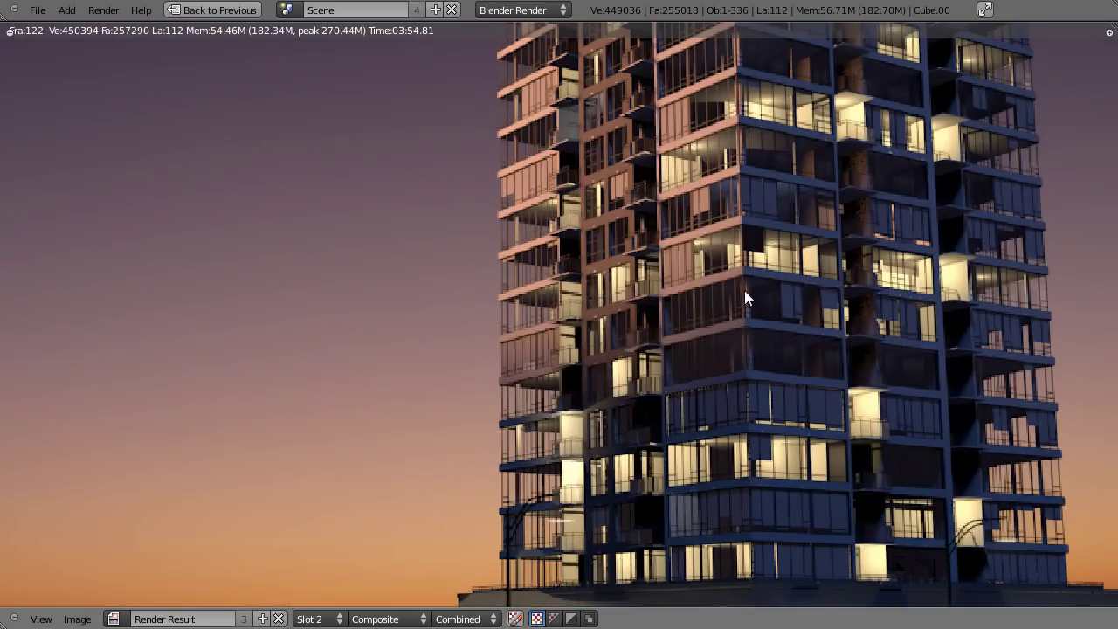
{"action": "middle_click_drag", "start_coordinate": [706, 286], "coordinate": [672, 282]}
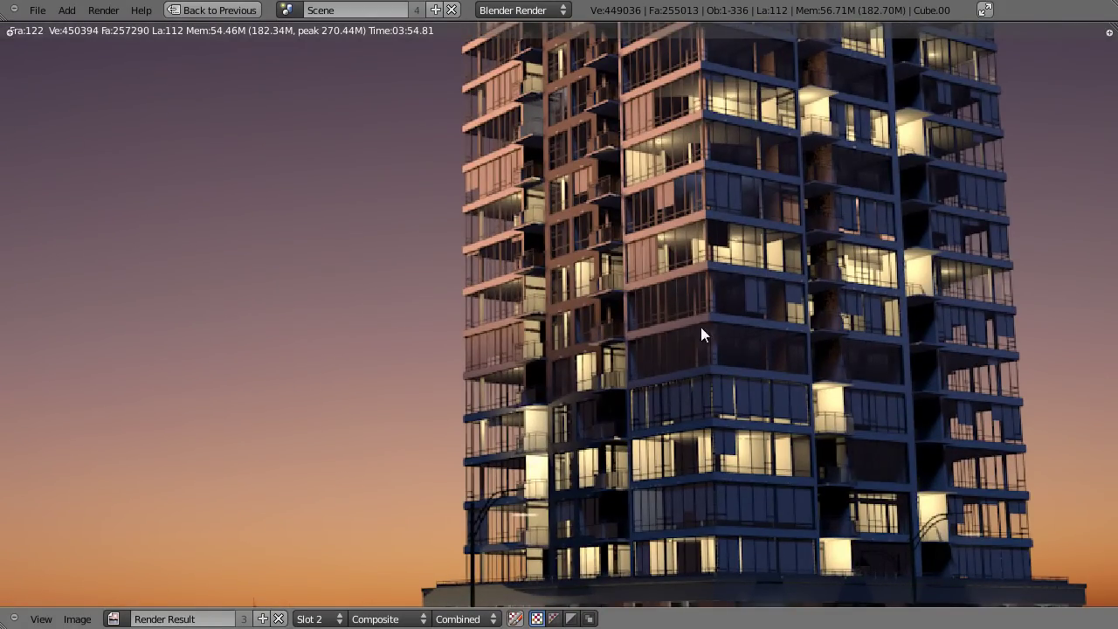
{"action": "scroll", "coordinate": [639, 318], "scroll_direction": "down", "scroll_amount": 2}
{"action": "middle_click_drag", "start_coordinate": [715, 266], "coordinate": [724, 297]}
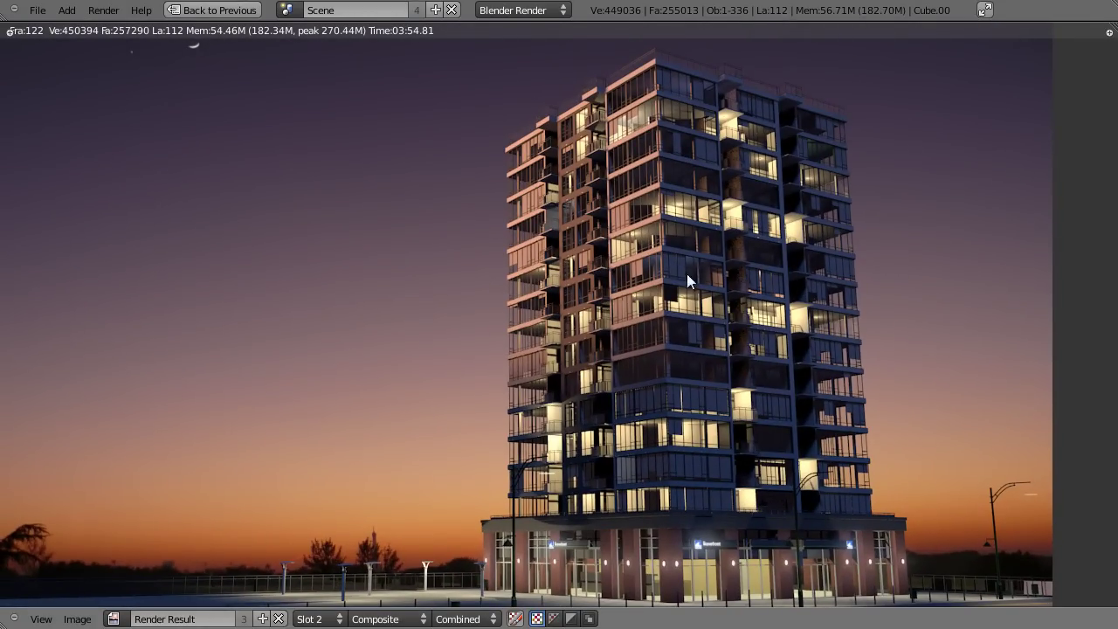
Return to the working scene and, in right orthographic view, raise the spot lamp above the camera and rotate it towards the building
{"action": "key", "text": "alt+Tab"}
{"action": "scroll", "coordinate": [585, 318], "scroll_direction": "down", "scroll_amount": 2}
{"action": "key", "text": "KP_3"}
{"action": "key", "text": "g"}
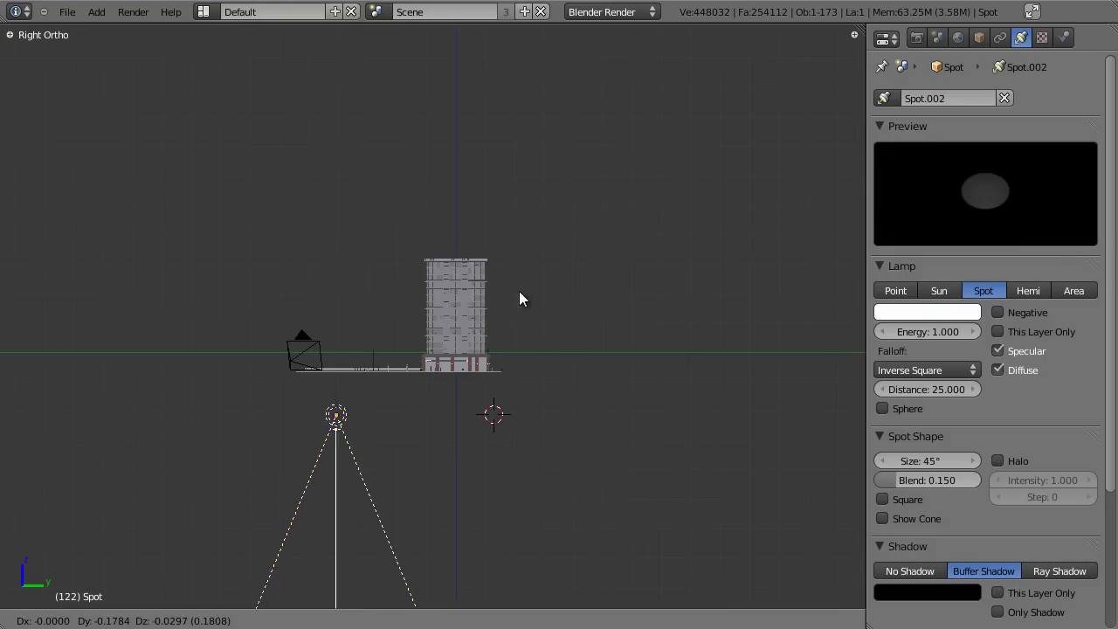
{"action": "left_click", "coordinate": [517, 174]}
{"action": "key", "text": "r"}
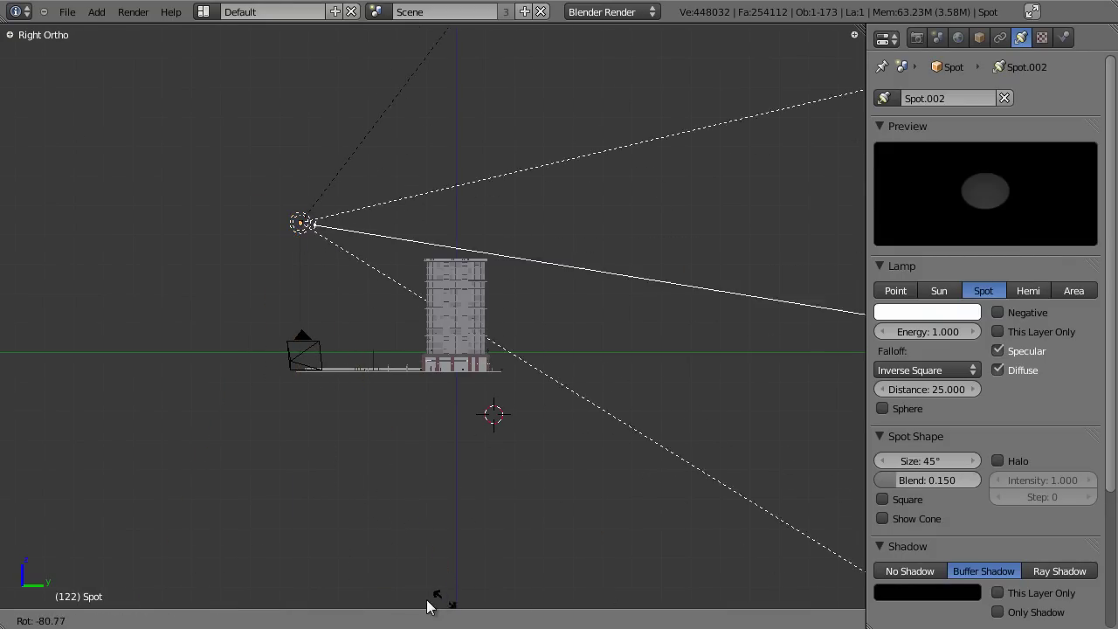
{"action": "left_click", "coordinate": [411, 594]}
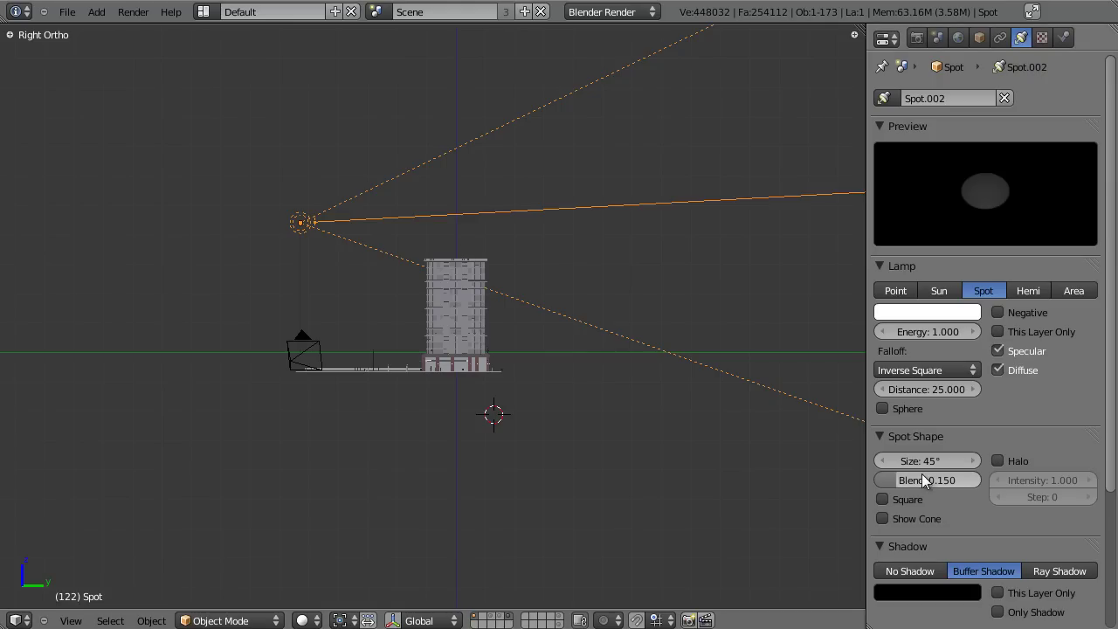
Widen the spot lamp's cone to 72° and reposition the lamp lower and farther from the building, tilted upward
{"action": "left_click_drag", "start_coordinate": [921, 462], "coordinate": [950, 464]}
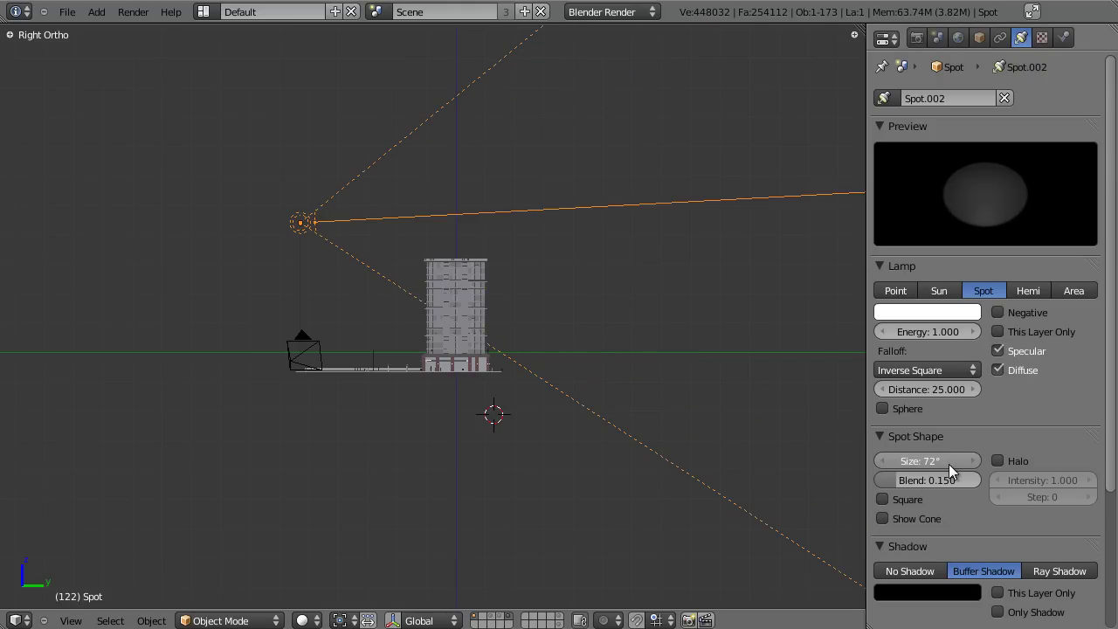
{"action": "key", "text": "r"}
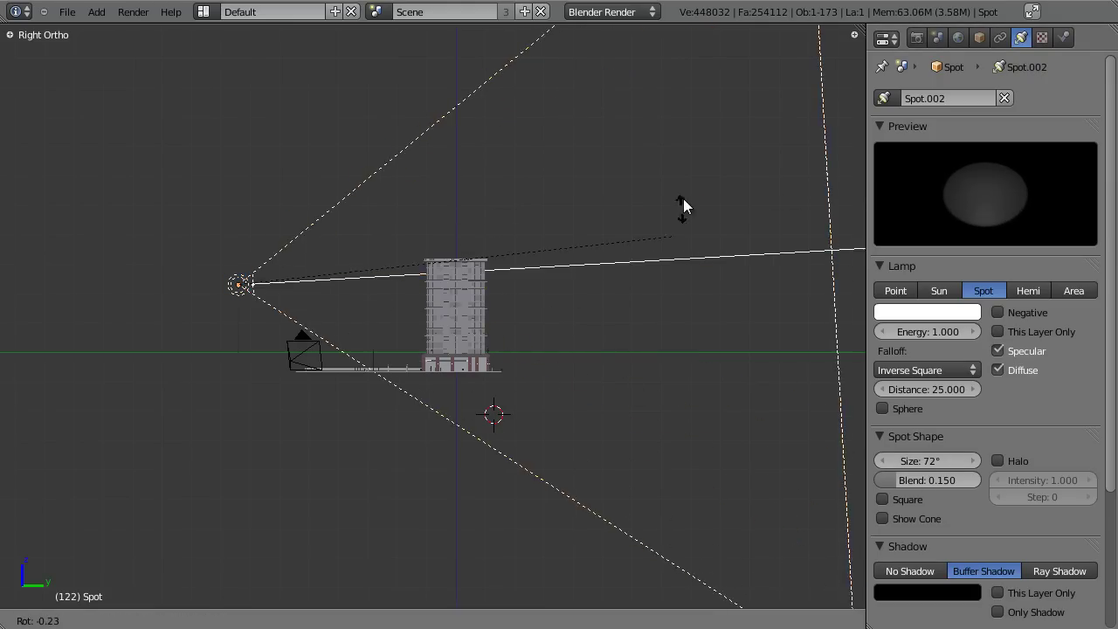
{"action": "left_click", "coordinate": [671, 127]}
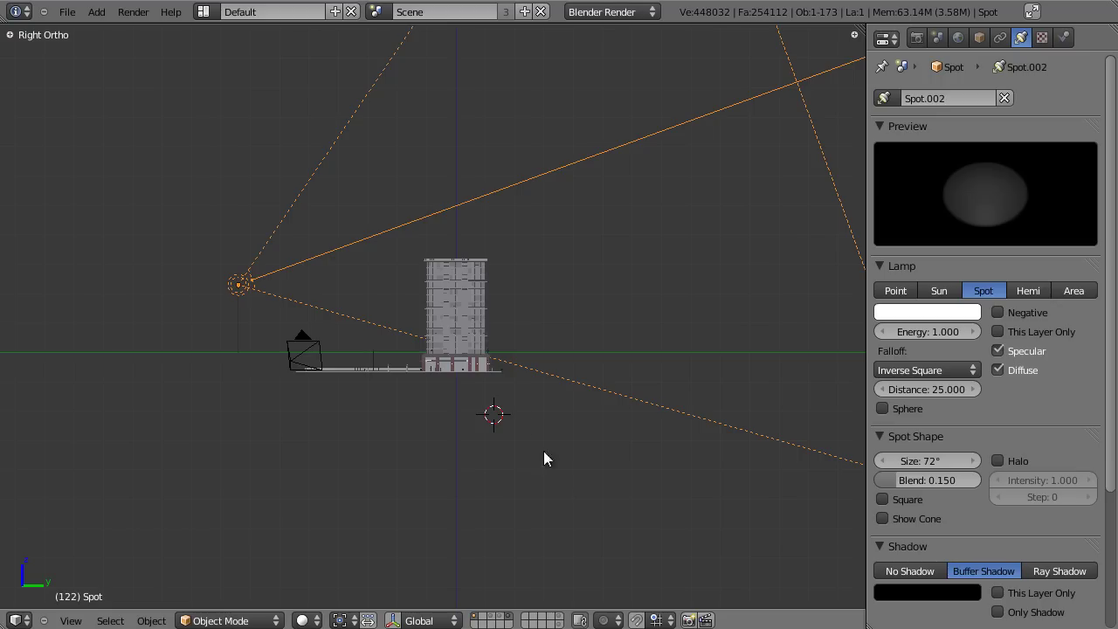
Give the spot lamp a warm orange colour and set its energy to 8
{"action": "left_click", "coordinate": [912, 314]}
{"action": "mouse_move", "coordinate": [884, 170]}
{"action": "left_mouse_down"}
{"action": "mouse_move", "coordinate": [870, 184]}
{"action": "mouse_move", "coordinate": [877, 201]}
{"action": "left_mouse_up"}
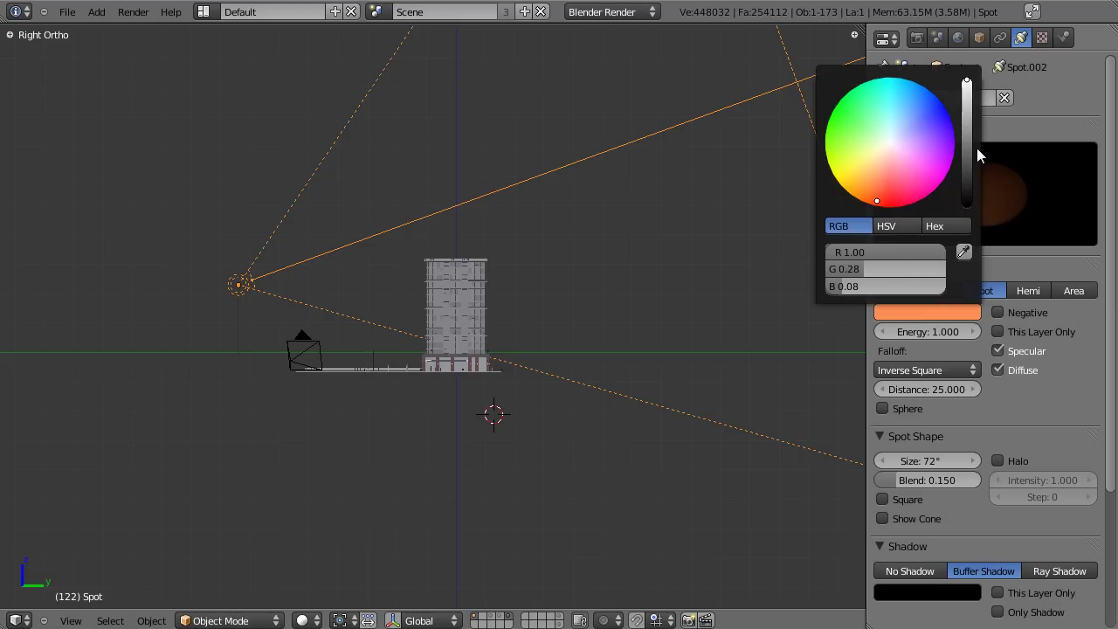
{"action": "left_click", "coordinate": [965, 147]}
{"action": "left_click", "coordinate": [871, 186]}
{"action": "left_click_drag", "start_coordinate": [967, 146], "coordinate": [967, 90]}
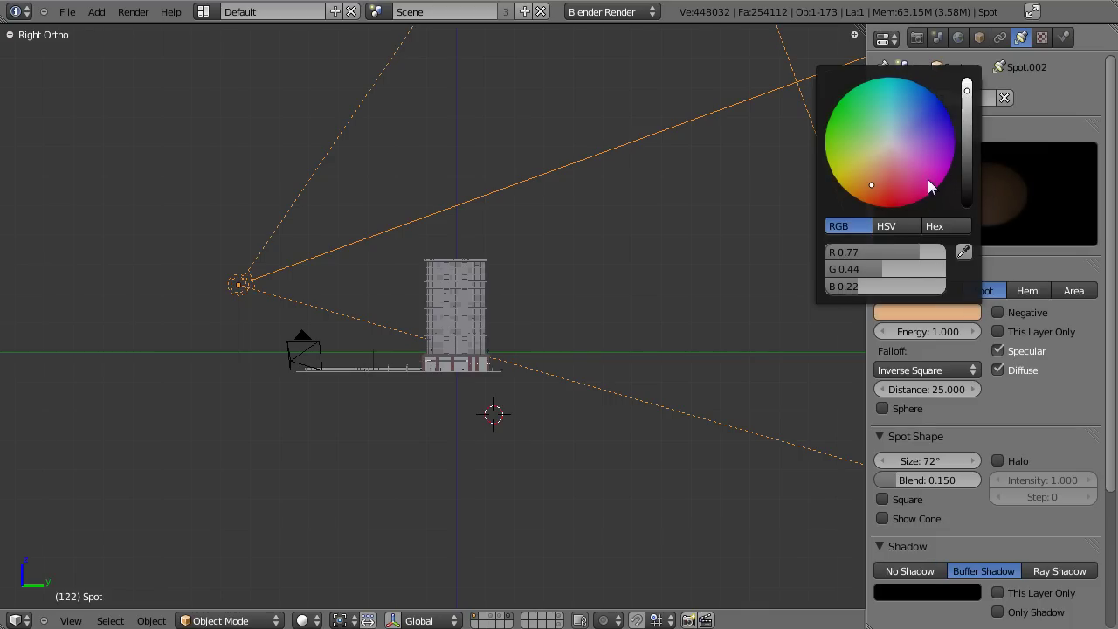
{"action": "left_click_drag", "start_coordinate": [921, 255], "coordinate": [852, 286]}
{"action": "left_click", "coordinate": [939, 331]}
{"action": "type", "text": "8"}
{"action": "key", "text": "Return"}
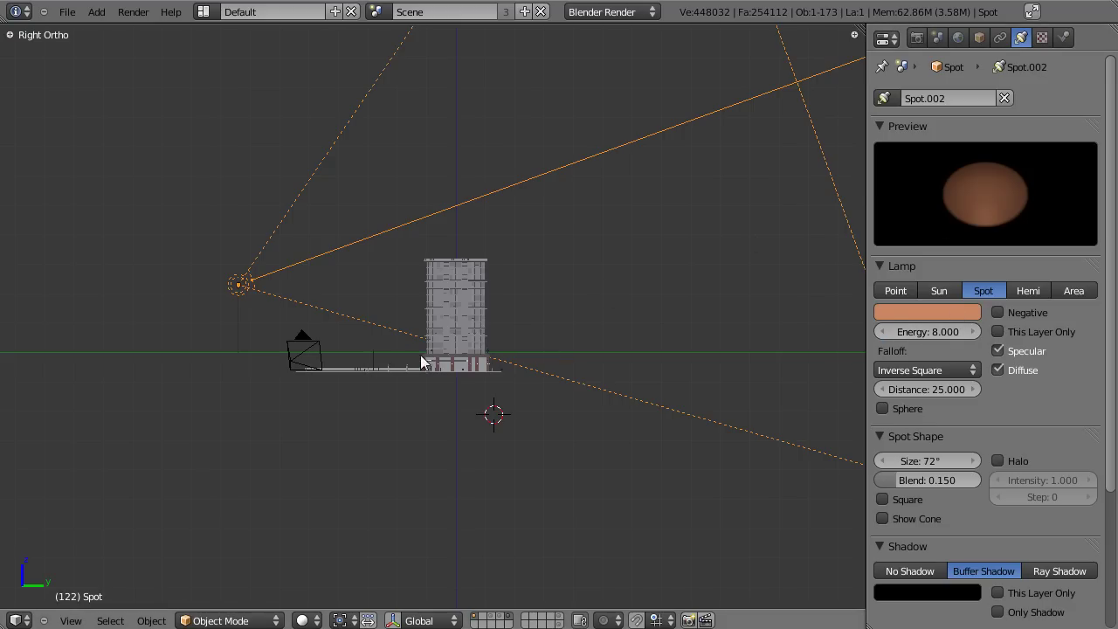
Rotate the spot lamp slightly further upward in right orthographic view so the beam's lower edge meets the building higher up
{"action": "key", "text": "r"}
{"action": "key", "text": "Escape"}
{"action": "scroll", "coordinate": [696, 231], "scroll_direction": "up", "scroll_amount": 4}
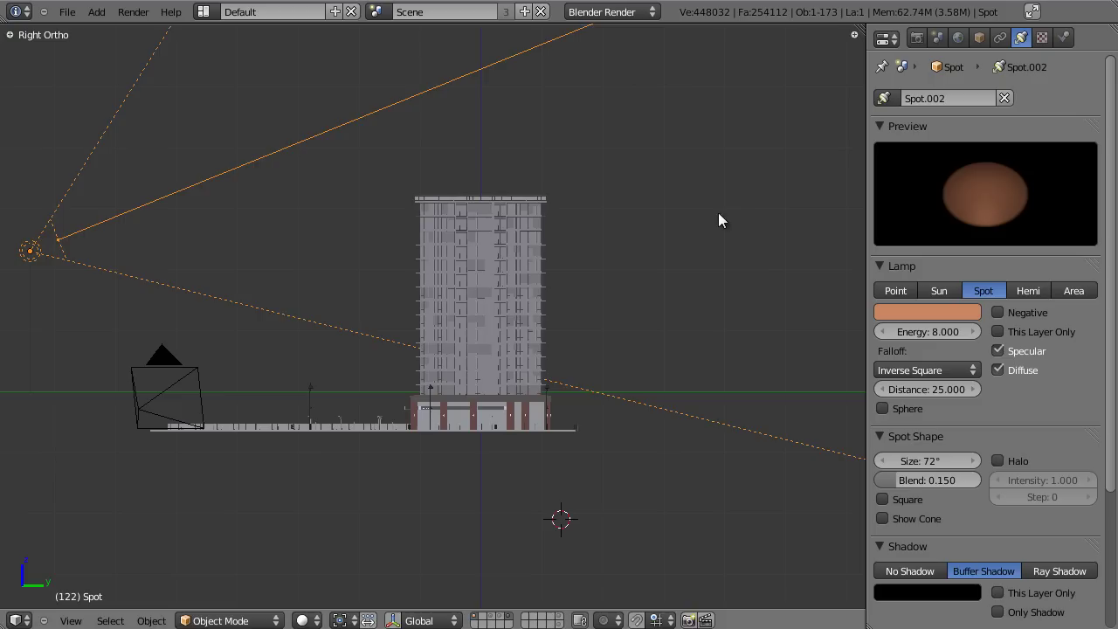
{"action": "key", "text": "r"}
{"action": "key", "text": "Escape"}
{"action": "key", "text": "r"}
{"action": "left_click", "coordinate": [723, 200]}
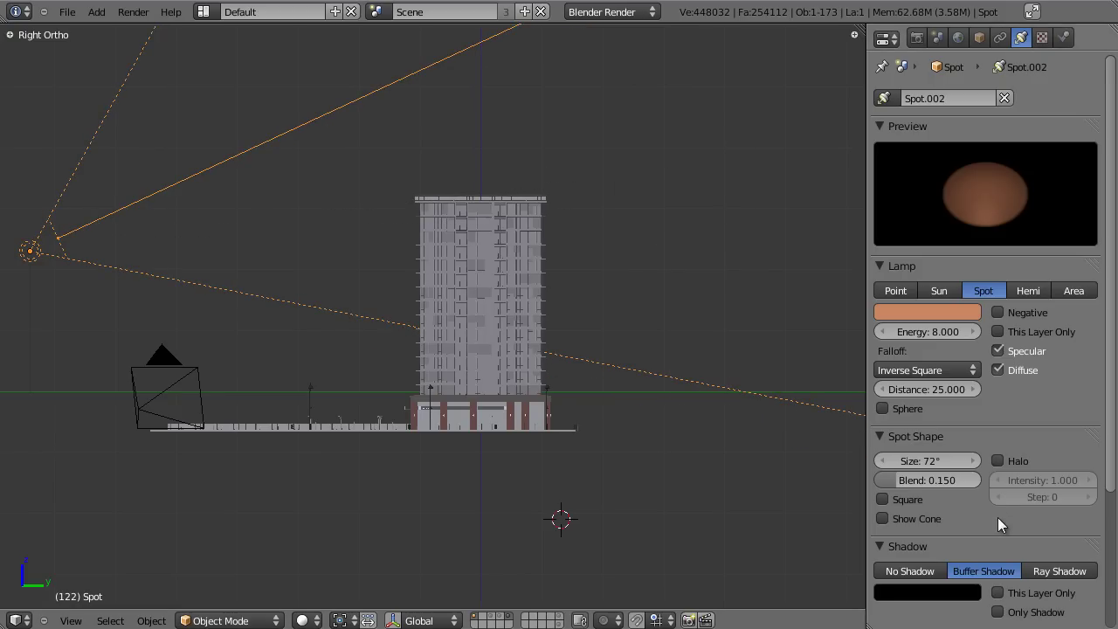
Switch the spot lamp to ray shadows with a soft size of 4 and 6 samples
{"action": "scroll", "coordinate": [1022, 522], "scroll_direction": "down", "scroll_amount": 1}
{"action": "left_click", "coordinate": [1053, 536]}
{"action": "scroll", "coordinate": [1051, 489], "scroll_direction": "down", "scroll_amount": 3}
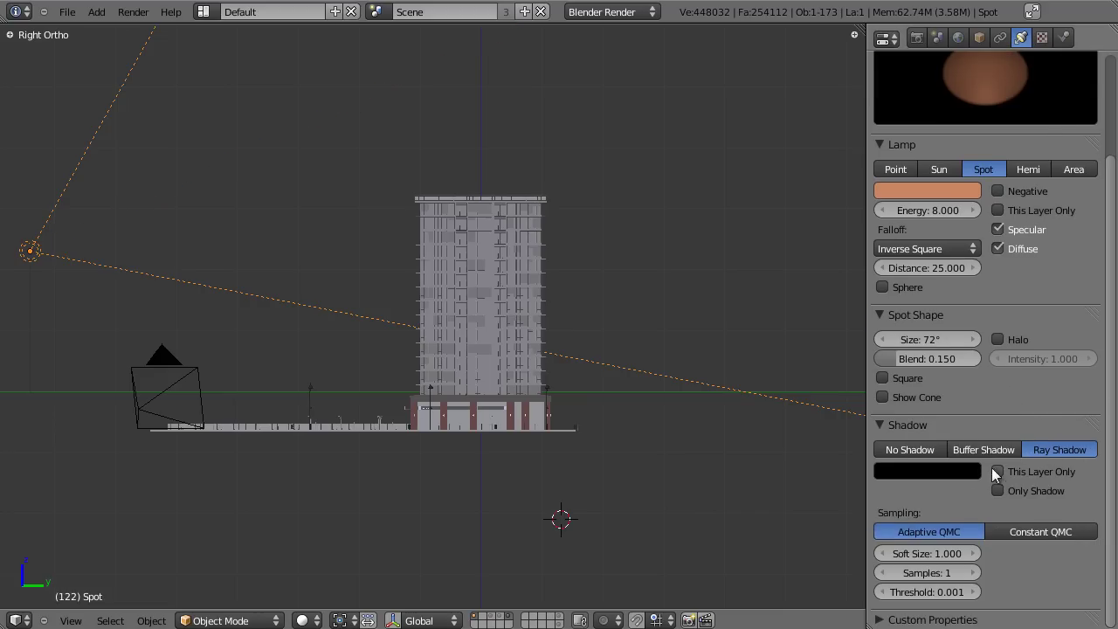
{"action": "left_click", "coordinate": [927, 554]}
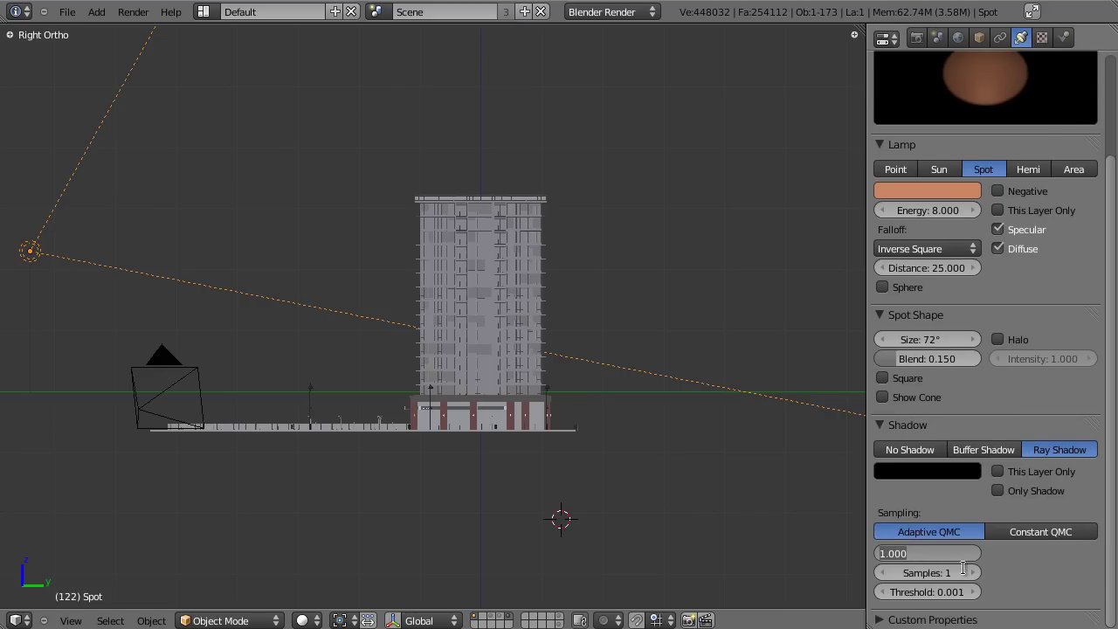
{"action": "type", "text": "4"}
{"action": "key", "text": "Return"}
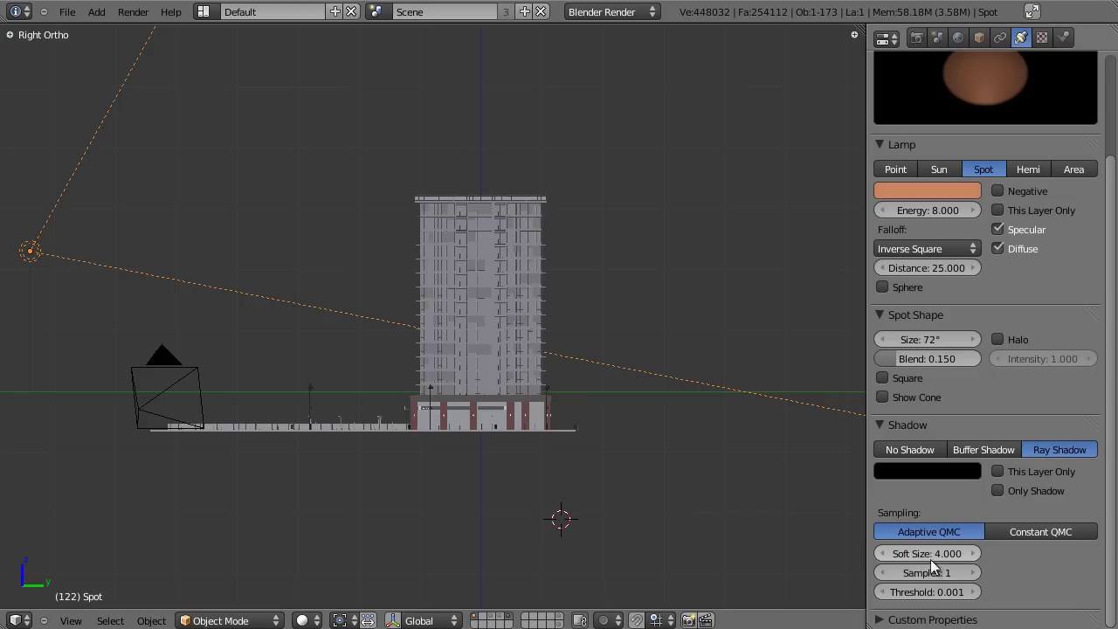
{"action": "left_click", "coordinate": [935, 573]}
{"action": "type", "text": "6"}
{"action": "key", "text": "Return"}
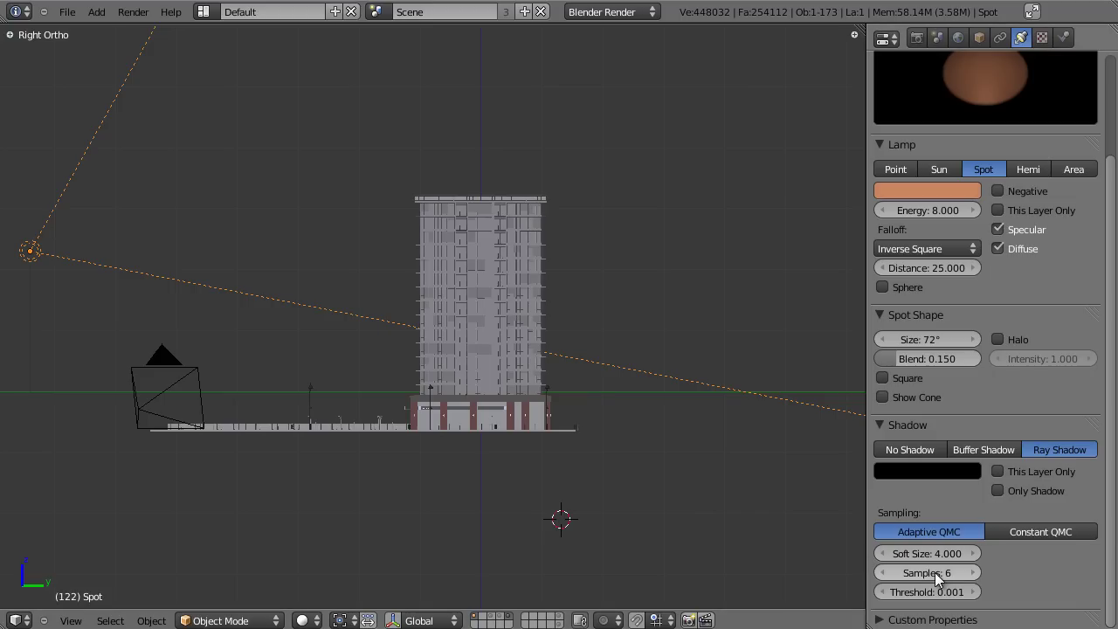
Duplicate the spot lamp in top orthographic view, place the copy beyond the street side and rotate it towards the building
{"action": "scroll", "coordinate": [641, 370], "scroll_direction": "down", "scroll_amount": 2}
{"action": "scroll", "coordinate": [524, 284], "scroll_direction": "up", "scroll_amount": 2}
{"action": "middle_click_drag", "start_coordinate": [461, 258], "coordinate": [548, 202]}
{"action": "scroll", "coordinate": [487, 264], "scroll_direction": "up", "scroll_amount": 4}
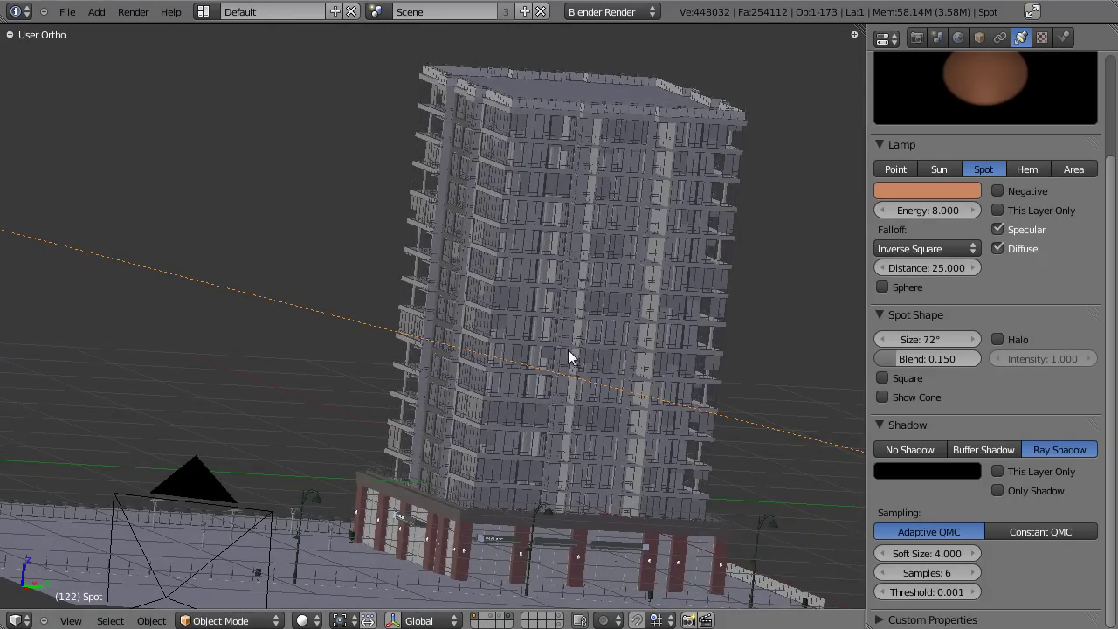
{"action": "scroll", "coordinate": [572, 371], "scroll_direction": "down", "scroll_amount": 6}
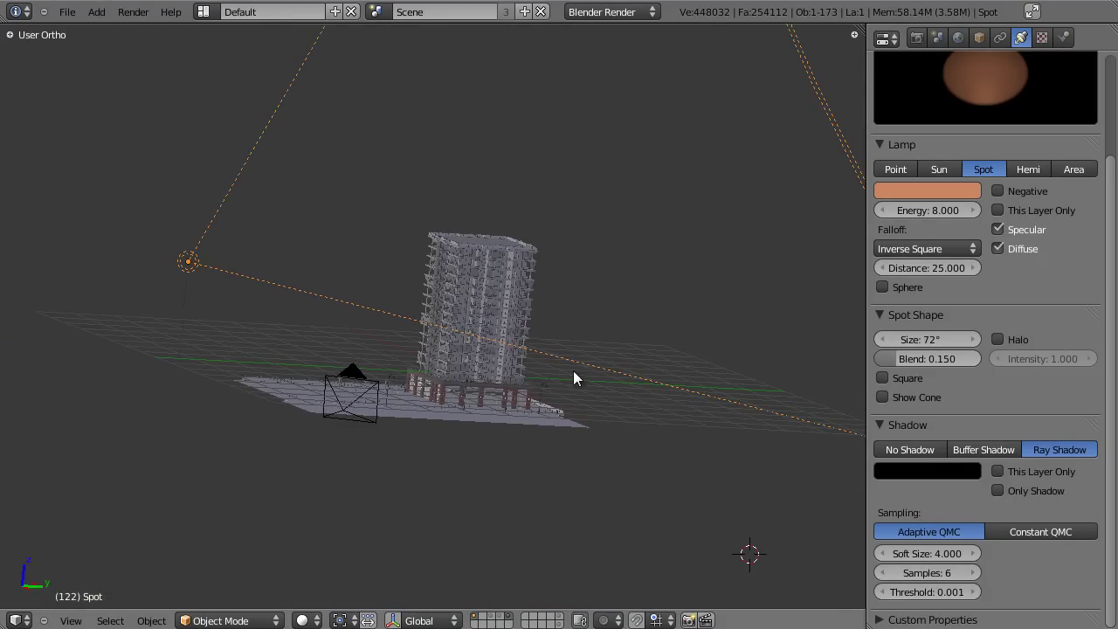
{"action": "key", "text": "KP_7"}
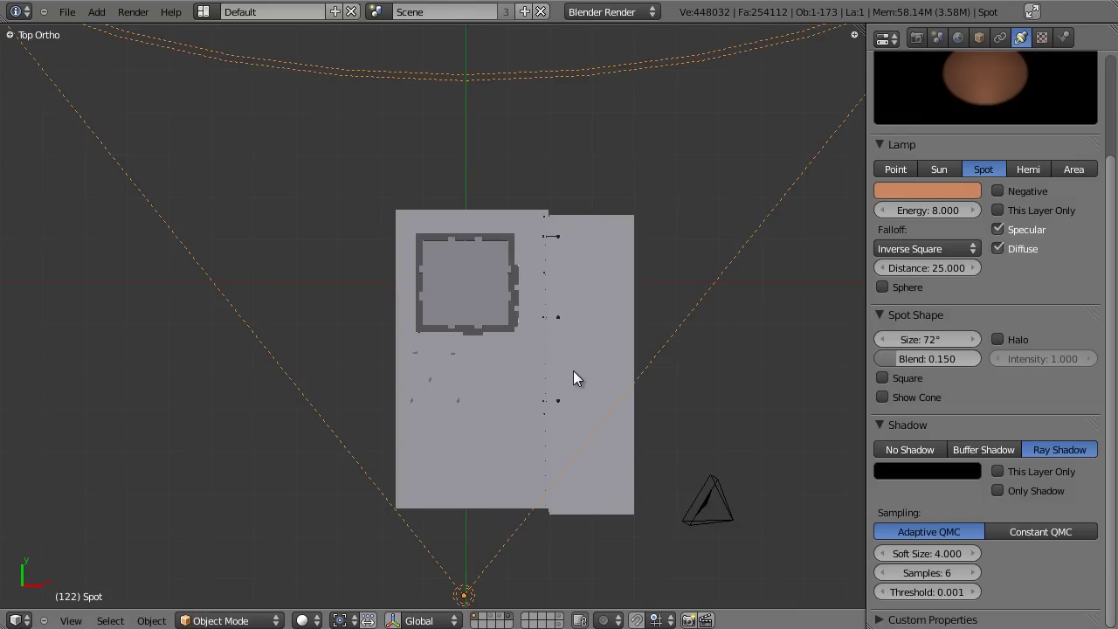
{"action": "scroll", "coordinate": [559, 432], "scroll_direction": "down", "scroll_amount": 2}
{"action": "key", "text": "shift+d"}
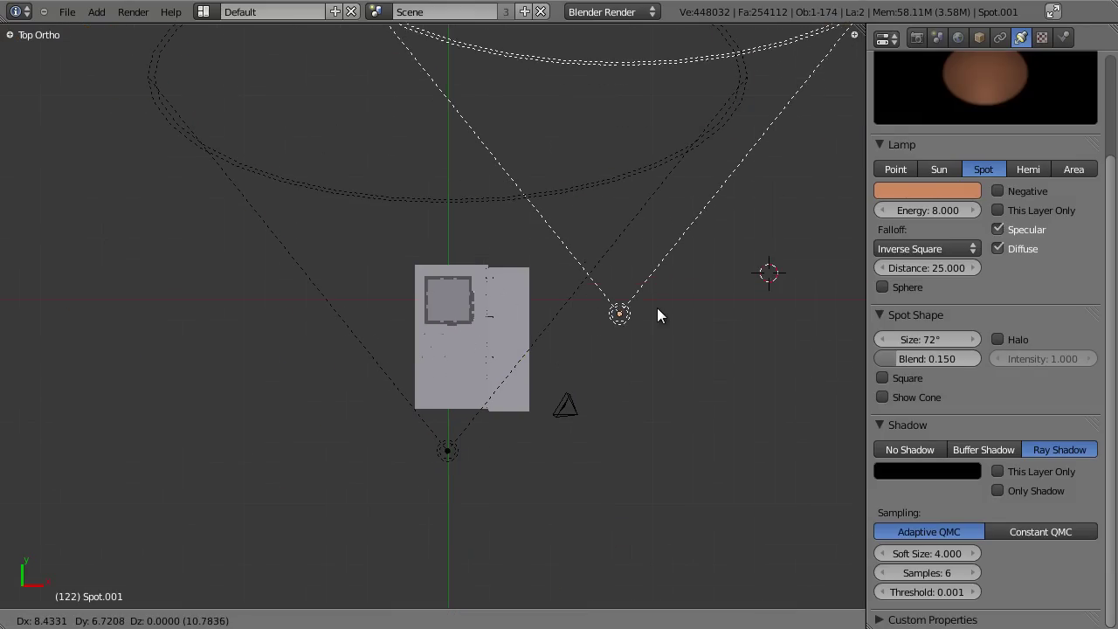
{"action": "left_click", "coordinate": [655, 308]}
{"action": "key", "text": "r"}
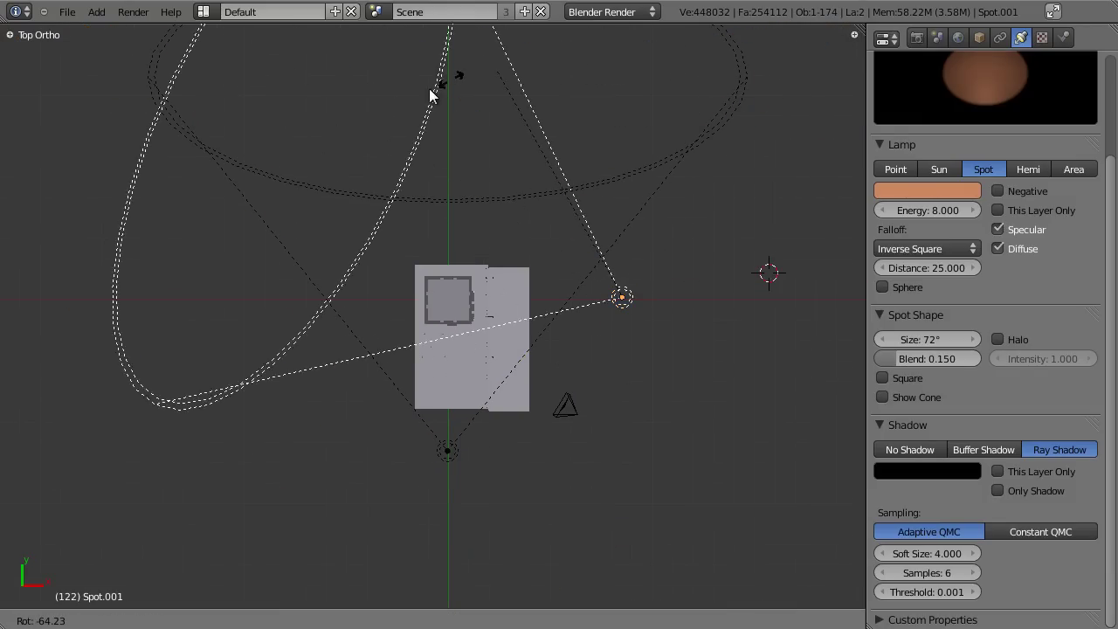
{"action": "left_click", "coordinate": [389, 112]}
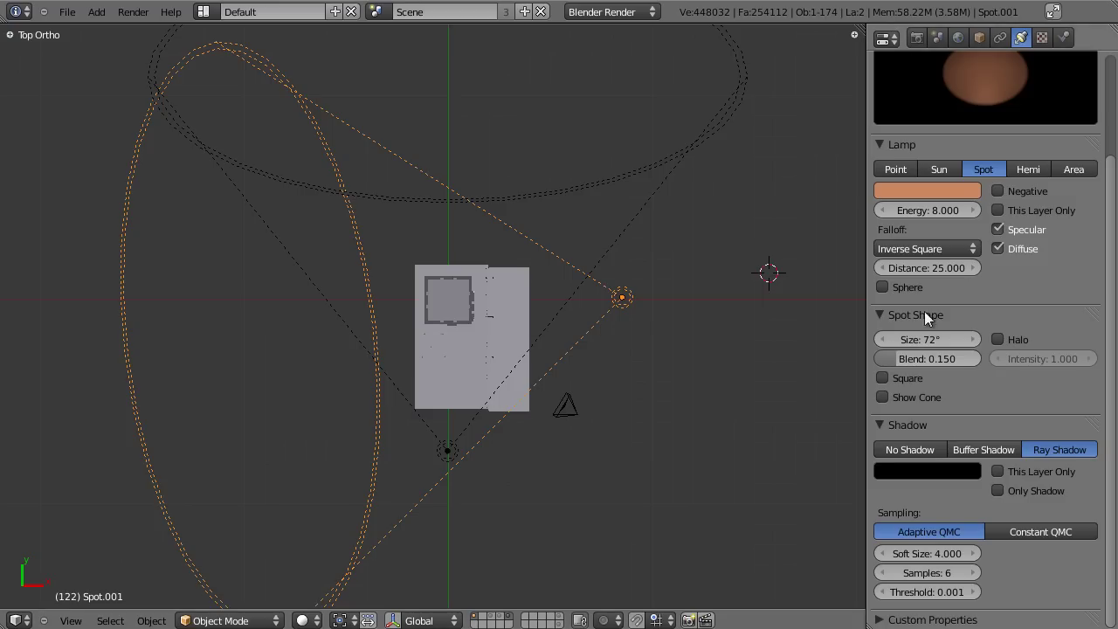
Change the duplicated lamp to a sun and rotate it downward in front orthographic view to aim at the building
{"action": "left_click", "coordinate": [953, 173]}
{"action": "scroll", "coordinate": [1009, 164], "scroll_direction": "up", "scroll_amount": 3}
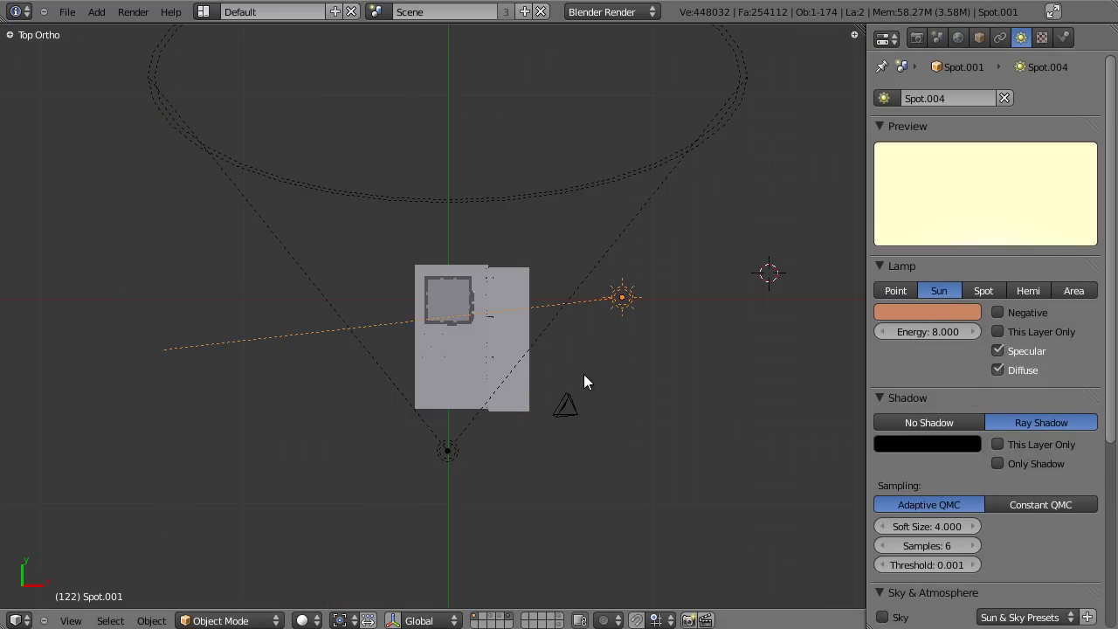
{"action": "middle_click_drag", "start_coordinate": [453, 284], "coordinate": [402, 294]}
{"action": "key", "text": "KP_1"}
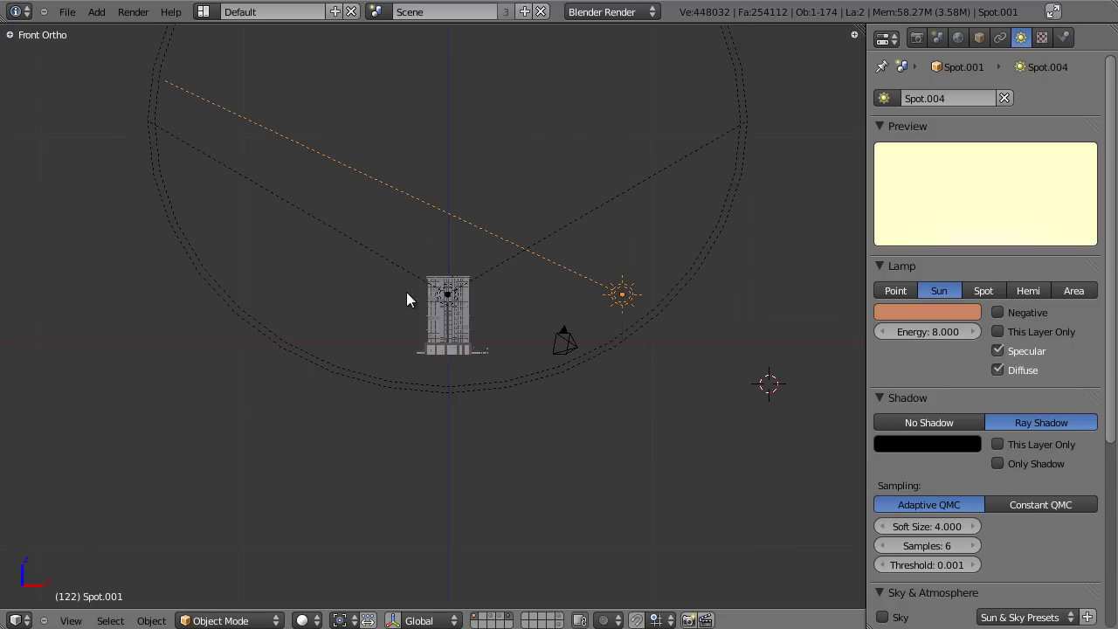
{"action": "key", "text": "r"}
{"action": "key", "text": "g"}
{"action": "left_click", "coordinate": [779, 198]}
{"action": "middle_click_drag", "start_coordinate": [779, 198], "coordinate": [622, 277]}
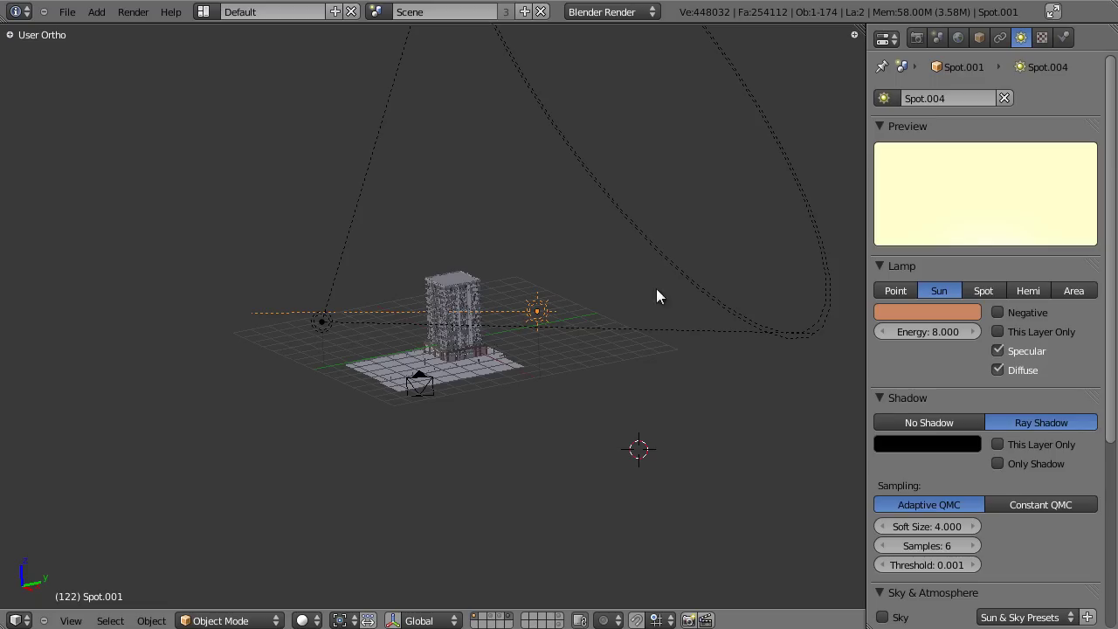
{"action": "middle_click_drag", "start_coordinate": [531, 282], "coordinate": [415, 365]}
{"action": "scroll", "coordinate": [415, 363], "scroll_direction": "up", "scroll_amount": 4}
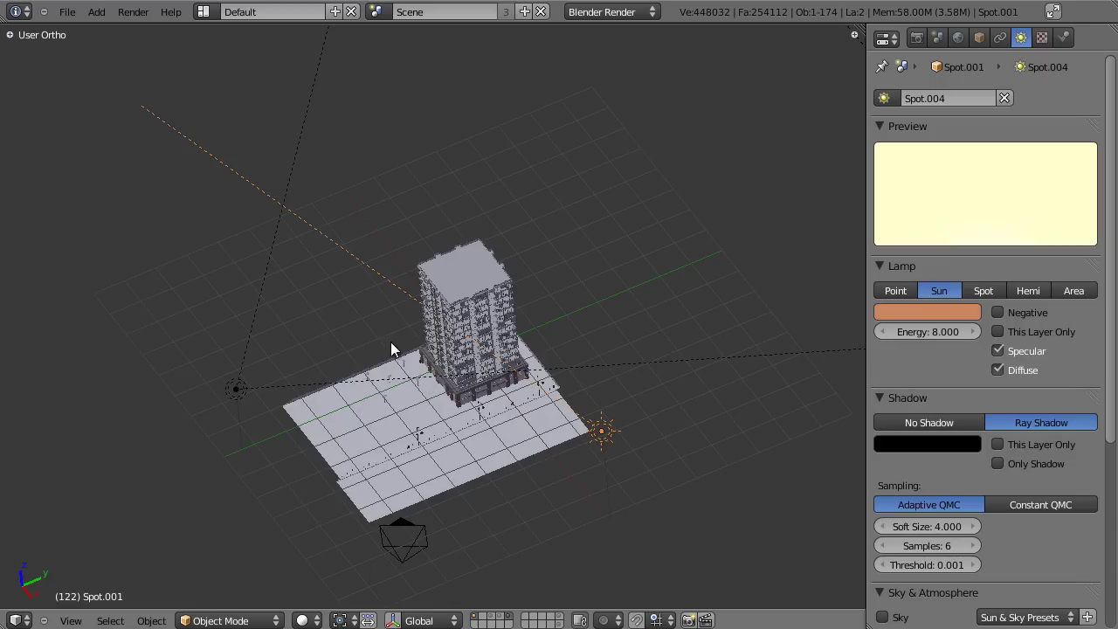
{"action": "middle_click_drag", "start_coordinate": [412, 369], "coordinate": [491, 365]}
{"action": "middle_click_drag", "start_coordinate": [486, 419], "coordinate": [538, 345]}
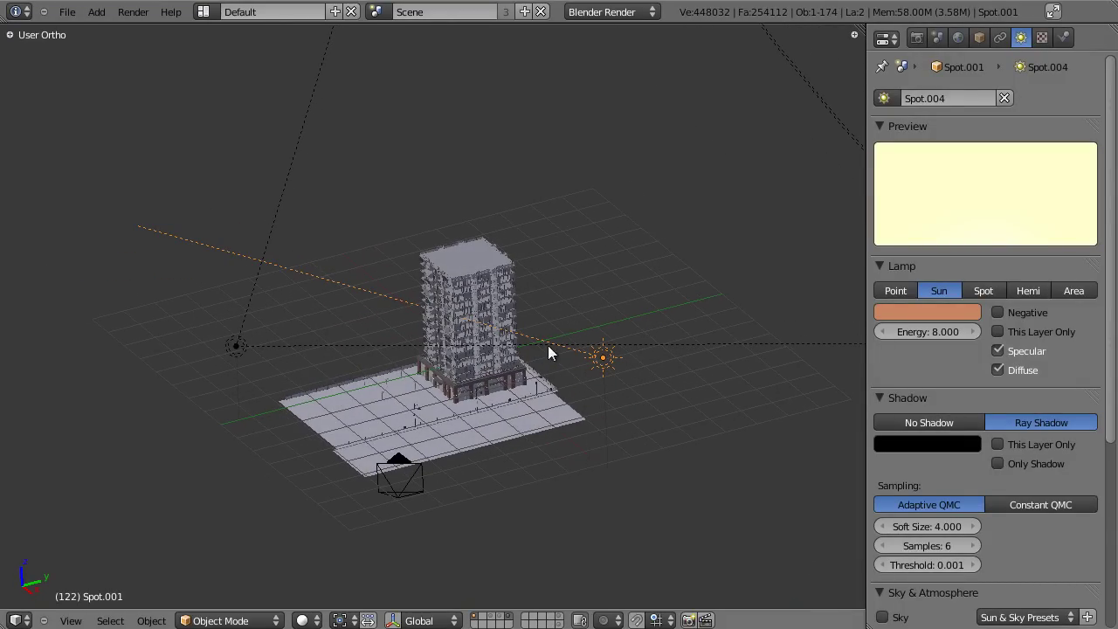
{"action": "middle_click_drag", "start_coordinate": [649, 348], "coordinate": [711, 279]}
Set the sun lamp's energy to 0.3 and change its colour to light blue
{"action": "left_click", "coordinate": [925, 331]}
{"action": "key", "text": "BackSpace"}
{"action": "type", "text": "0.3"}
{"action": "key", "text": "Return"}
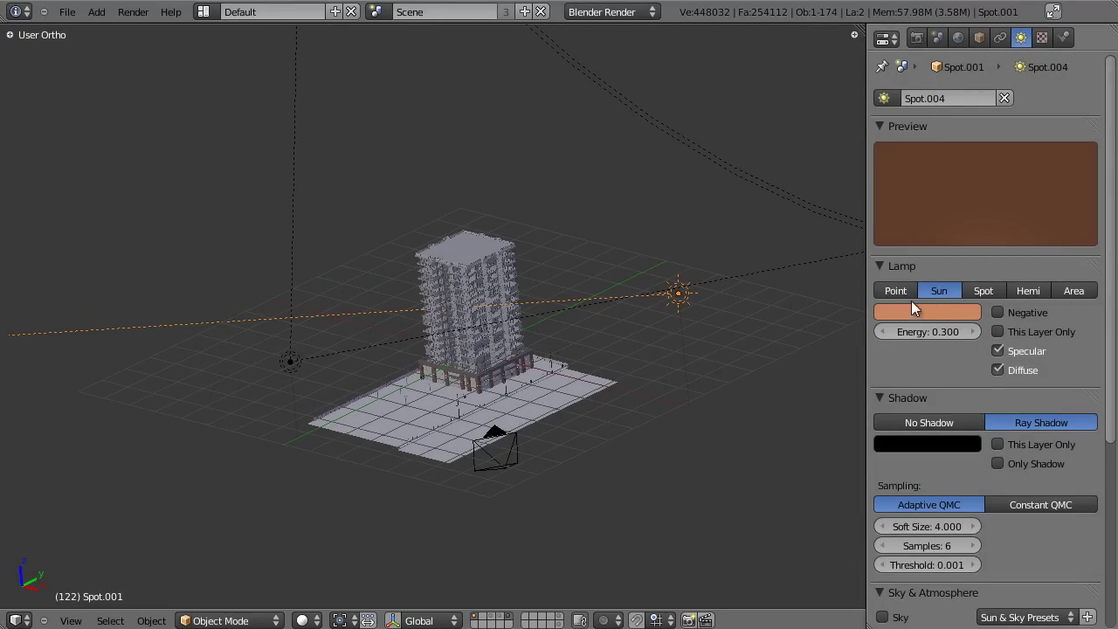
{"action": "left_click", "coordinate": [877, 313]}
{"action": "left_click_drag", "start_coordinate": [927, 111], "coordinate": [930, 101]}
{"action": "mouse_move", "coordinate": [904, 246]}
{"action": "left_mouse_down"}
{"action": "mouse_move", "coordinate": [893, 263]}
{"action": "mouse_move", "coordinate": [915, 262]}
{"action": "mouse_move", "coordinate": [925, 288]}
{"action": "mouse_move", "coordinate": [963, 284]}
{"action": "left_mouse_up"}
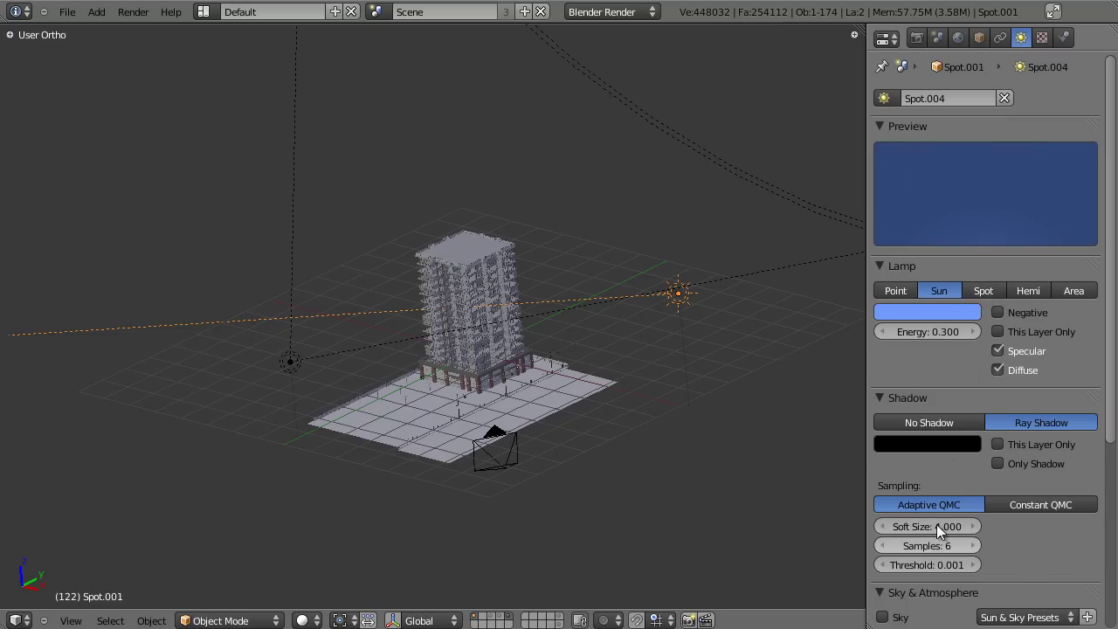
Raise the sun lamp along the Z axis in front orthographic view to slightly above the building's roof
{"action": "middle_click_drag", "start_coordinate": [762, 519], "coordinate": [524, 377]}
{"action": "key", "text": "KP_7"}
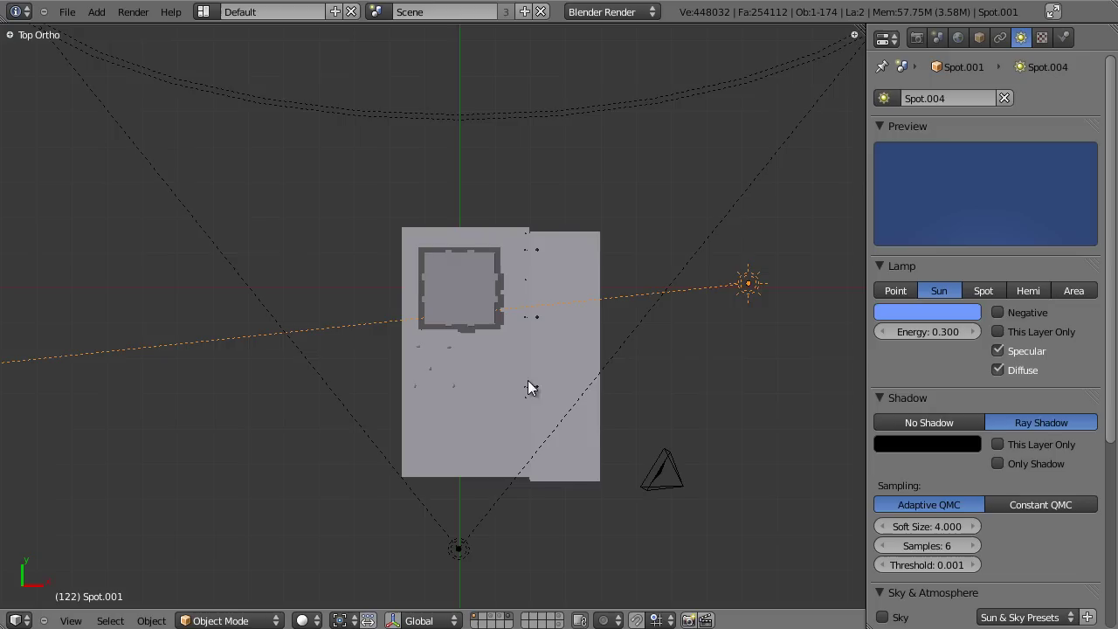
{"action": "scroll", "coordinate": [575, 452], "scroll_direction": "down", "scroll_amount": 2}
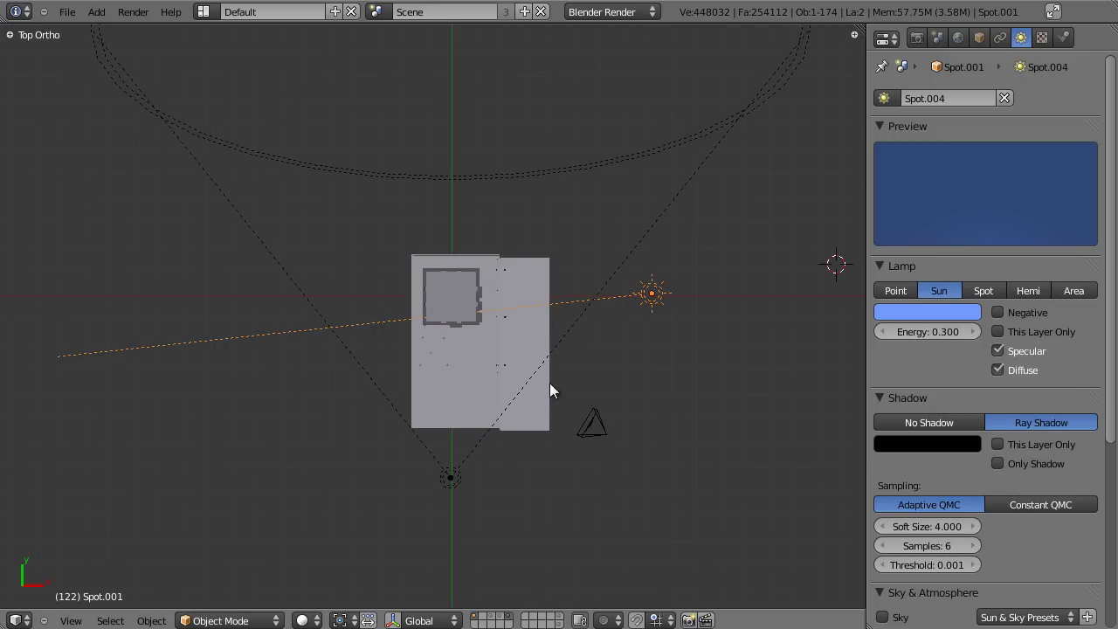
{"action": "middle_click_drag", "start_coordinate": [447, 375], "coordinate": [421, 330]}
{"action": "key", "text": "KP_1"}
{"action": "key", "text": "g"}
{"action": "key", "text": "z"}
{"action": "left_click", "coordinate": [680, 237]}
{"action": "middle_click_drag", "start_coordinate": [791, 183], "coordinate": [783, 225]}
Duplicate the sun lamp straight down along the Z axis to below ground level and rotate the copy to shine upward
{"action": "key", "text": "KP_1"}
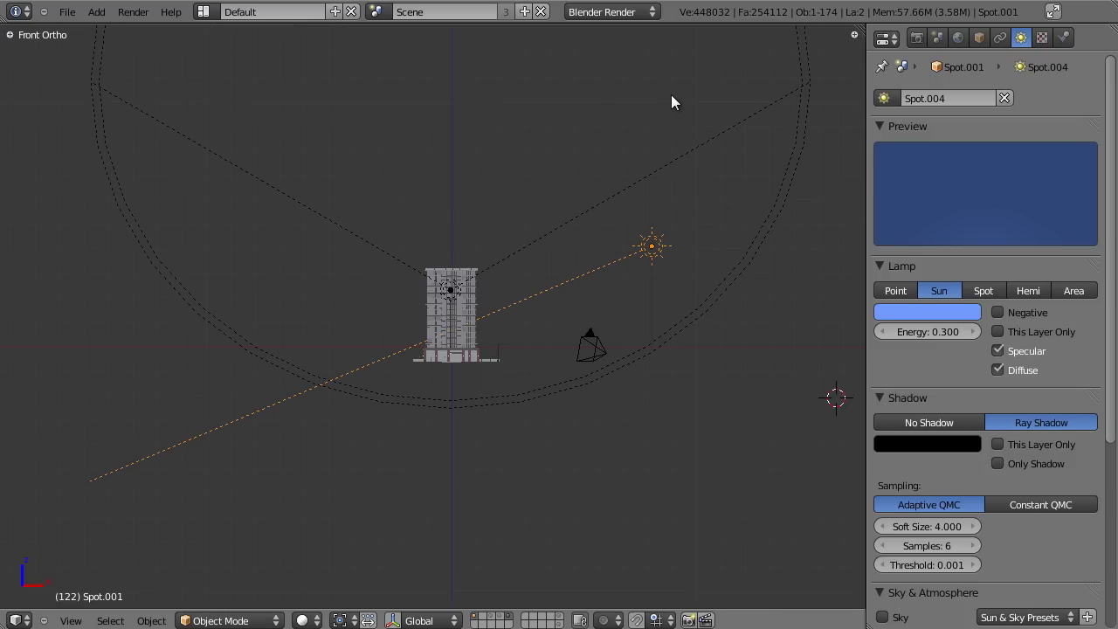
{"action": "key", "text": "shift+d"}
{"action": "key", "text": "z"}
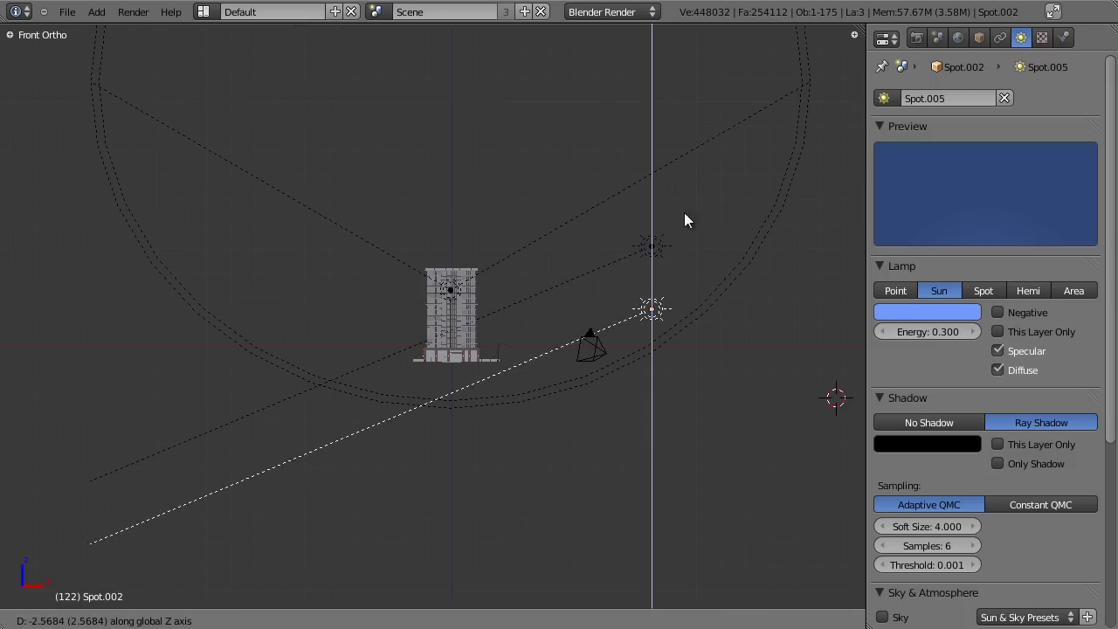
{"action": "left_click", "coordinate": [691, 266]}
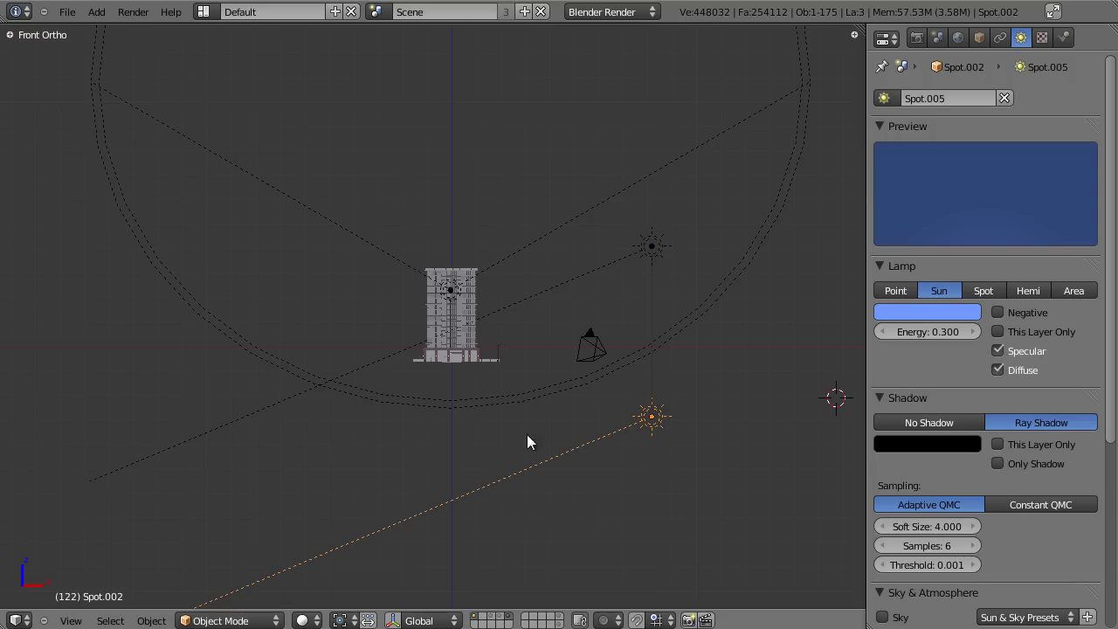
{"action": "key", "text": "r"}
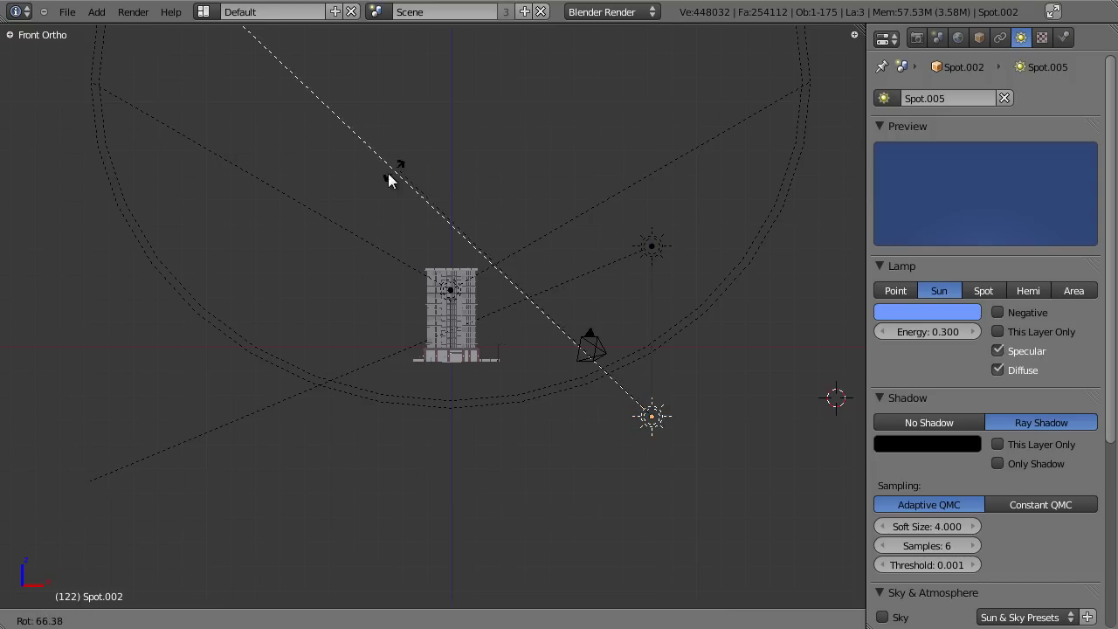
{"action": "left_click", "coordinate": [366, 192]}
Rotate the lower sun lamp in right orthographic view to adjust its upward aim, and inspect the balcony facade up close
{"action": "middle_click_drag", "start_coordinate": [433, 219], "coordinate": [294, 348]}
{"action": "scroll", "coordinate": [296, 349], "scroll_direction": "up", "scroll_amount": 4}
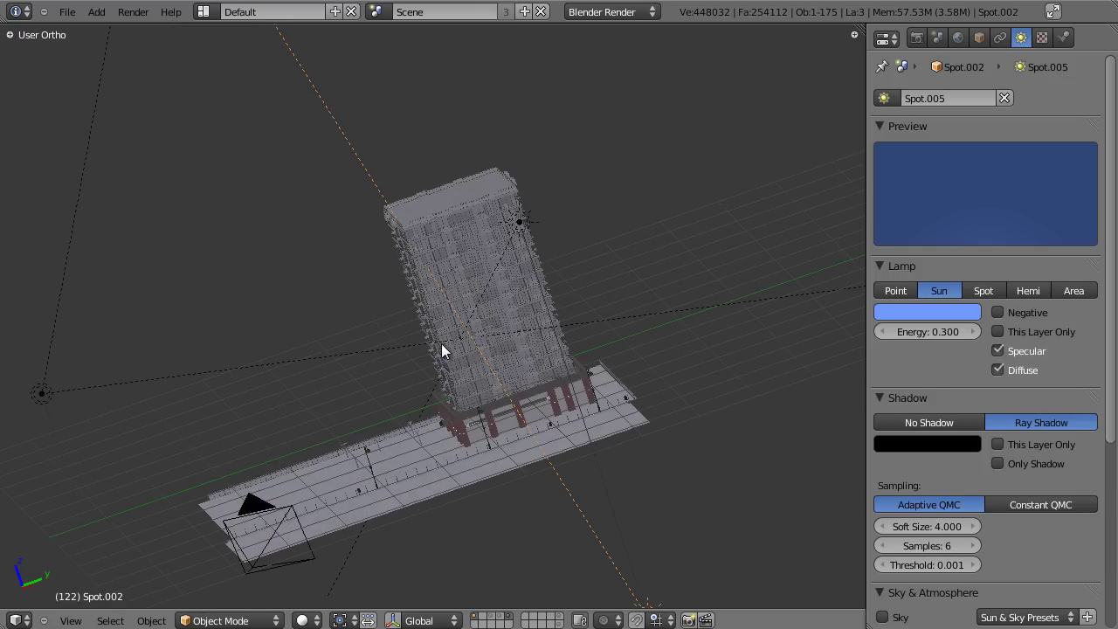
{"action": "middle_click_drag", "start_coordinate": [441, 345], "coordinate": [512, 310]}
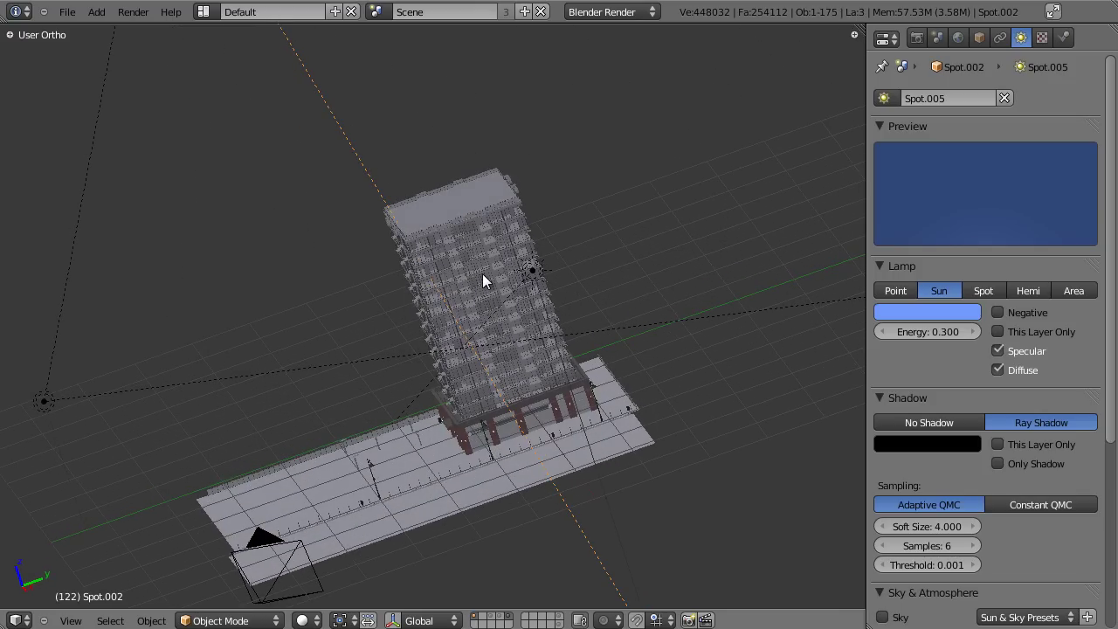
{"action": "key", "text": "KP_3"}
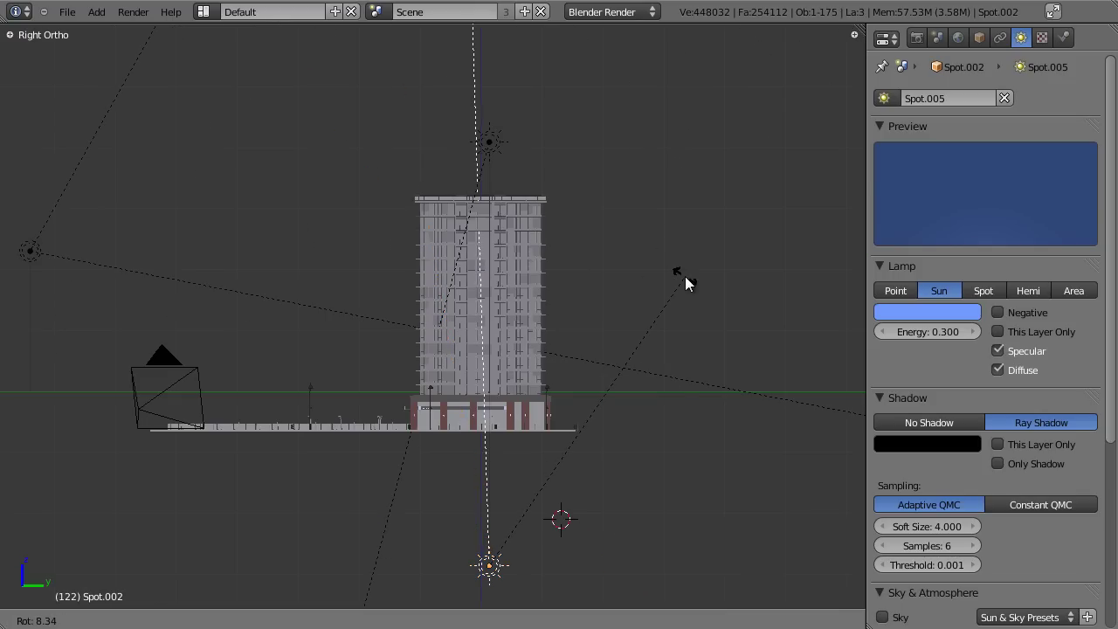
{"action": "middle_click_drag", "start_coordinate": [433, 313], "coordinate": [397, 206]}
{"action": "scroll", "coordinate": [448, 341], "scroll_direction": "up", "scroll_amount": 10}
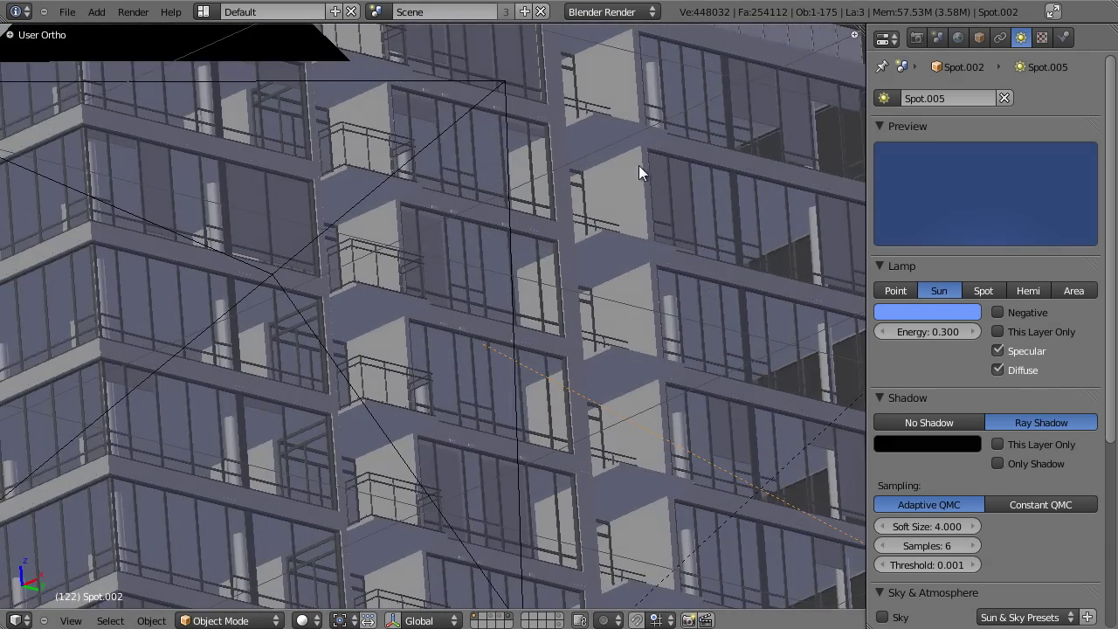
Examine the spot lamp's placement around the building and the tower's balcony facade up close
{"action": "scroll", "coordinate": [638, 165], "scroll_direction": "down", "scroll_amount": 10}
{"action": "scroll", "coordinate": [547, 249], "scroll_direction": "down", "scroll_amount": 2}
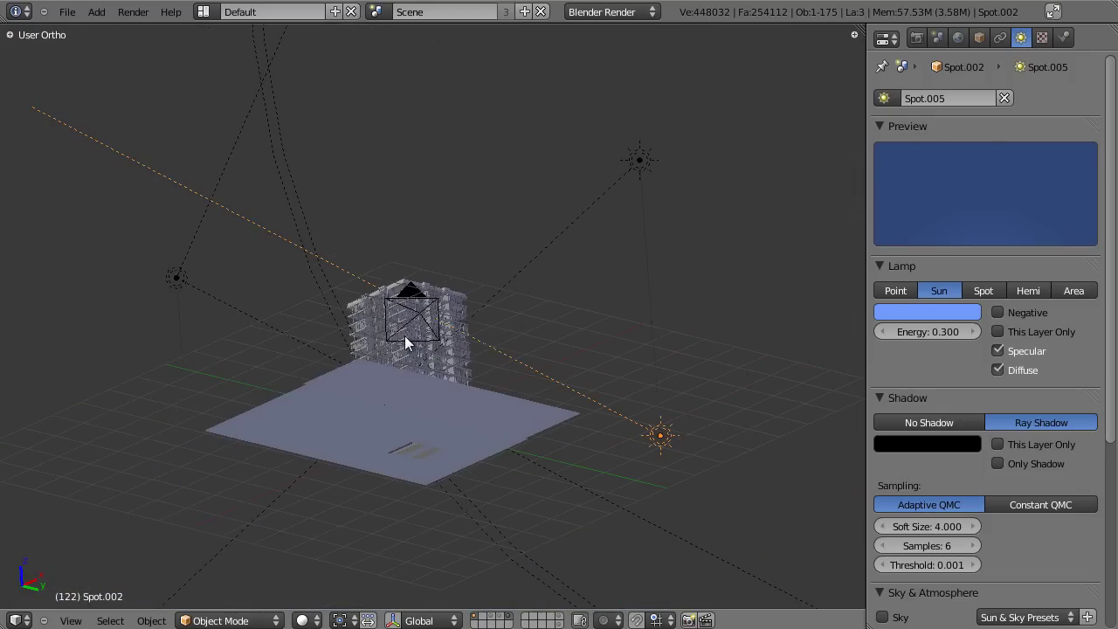
{"action": "middle_click_drag", "start_coordinate": [404, 335], "coordinate": [318, 396]}
{"action": "right_click", "coordinate": [114, 343]}
{"action": "middle_click_drag", "start_coordinate": [202, 357], "coordinate": [456, 273]}
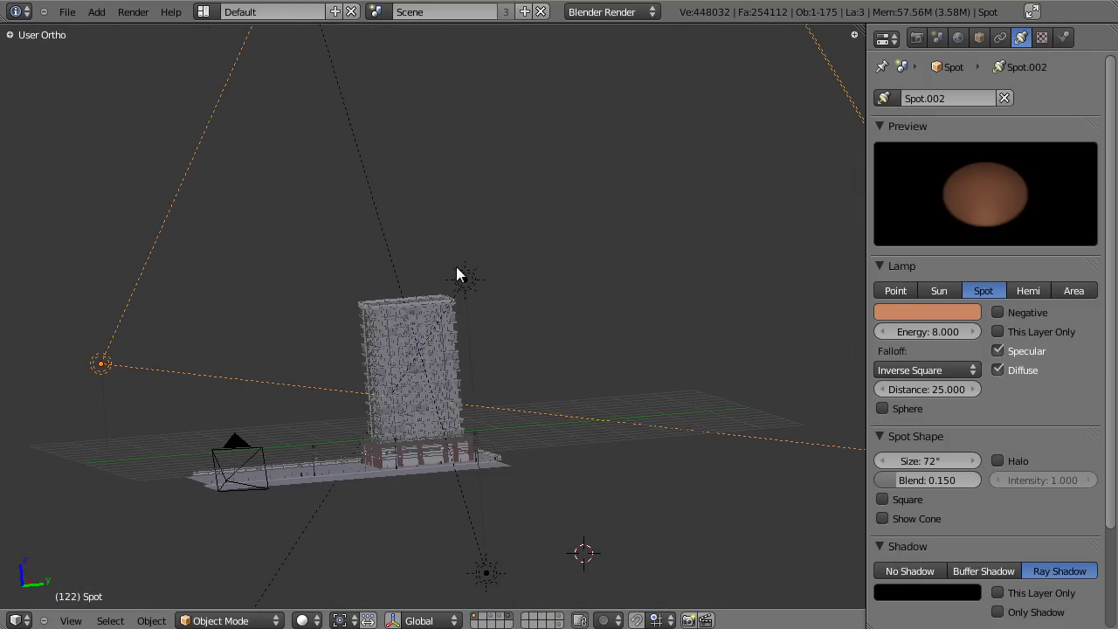
{"action": "middle_click_drag", "start_coordinate": [439, 370], "coordinate": [498, 410]}
{"action": "scroll", "coordinate": [443, 423], "scroll_direction": "up", "scroll_amount": 8}
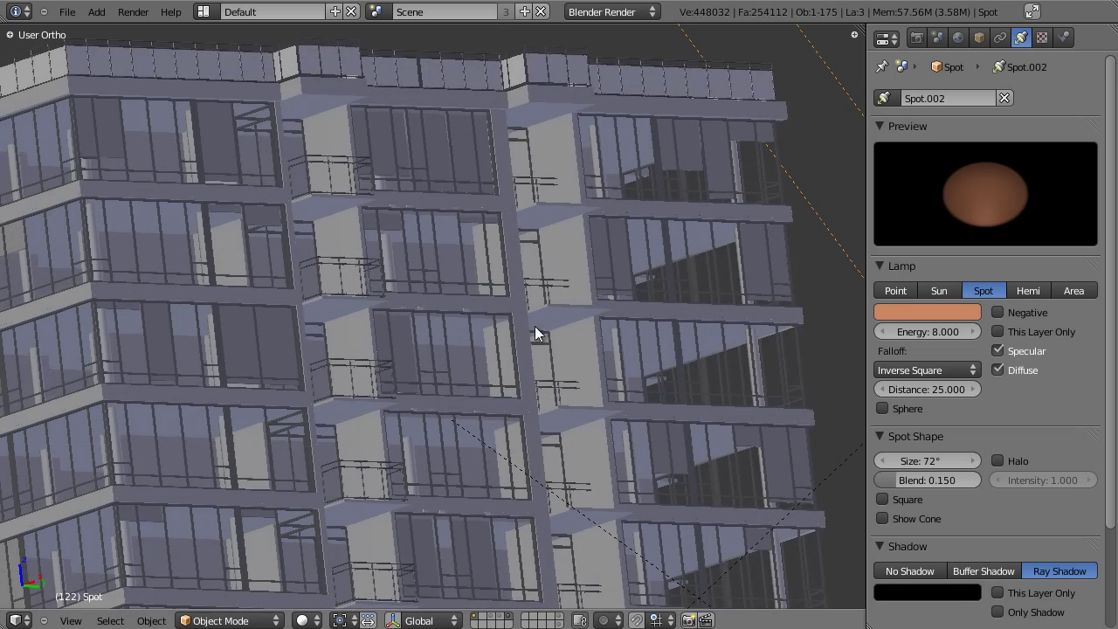
{"action": "middle_click_drag", "start_coordinate": [464, 344], "coordinate": [464, 380]}
{"action": "scroll", "coordinate": [459, 342], "scroll_direction": "down", "scroll_amount": 6}
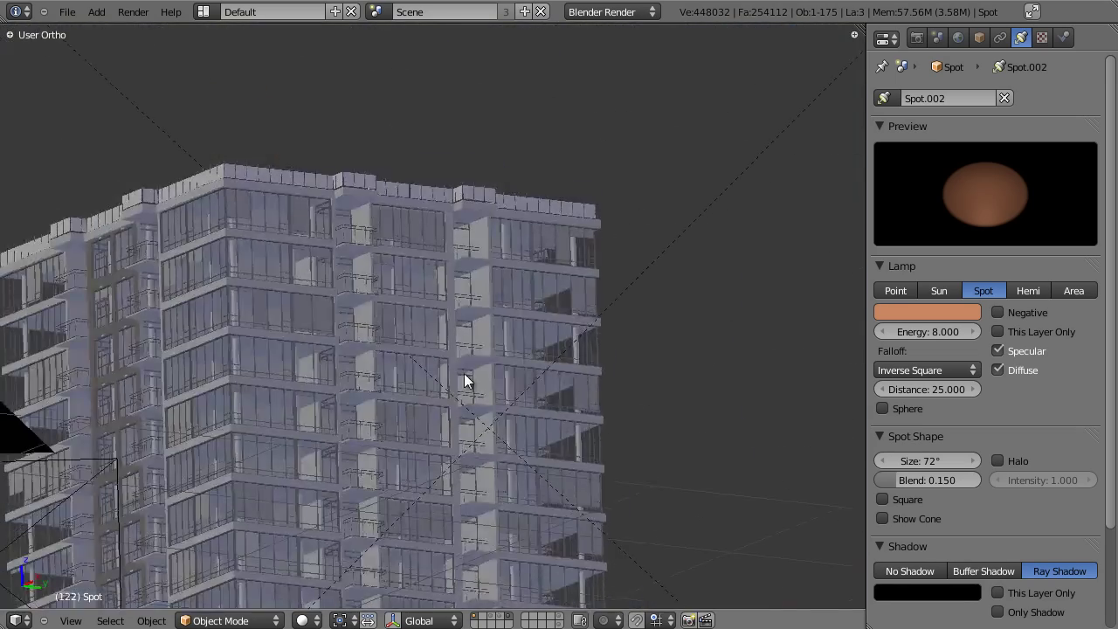
{"action": "scroll", "coordinate": [472, 371], "scroll_direction": "up", "scroll_amount": 5}
{"action": "scroll", "coordinate": [537, 313], "scroll_direction": "down", "scroll_amount": 11}
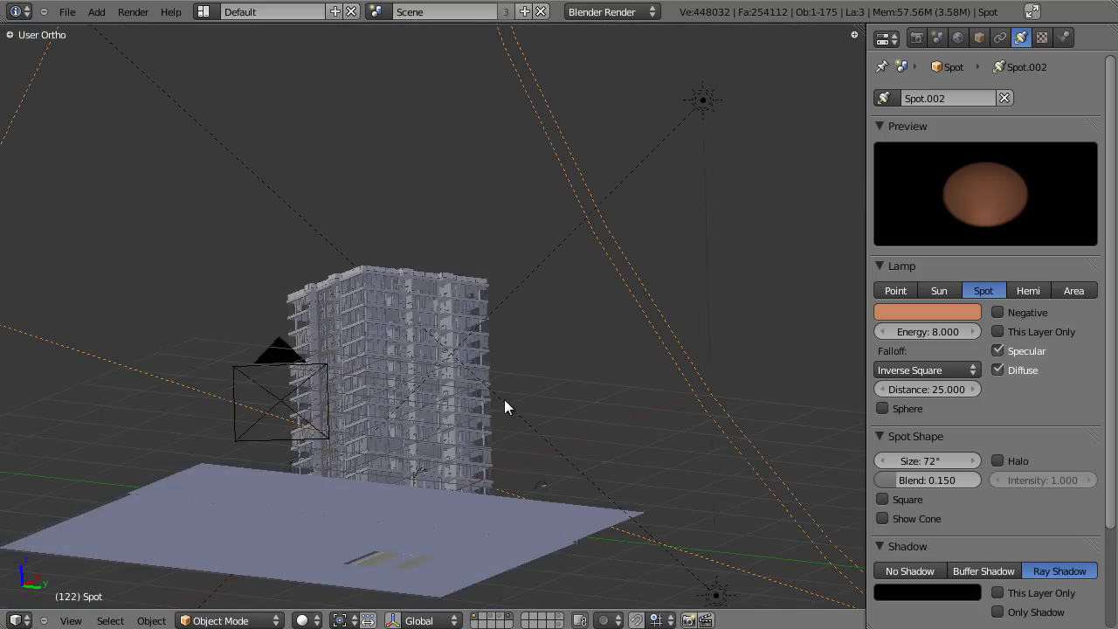
Select the lower sun lamp and lighten its colour to pale blue
{"action": "right_click", "coordinate": [505, 399]}
{"action": "middle_click_drag", "start_coordinate": [508, 406], "coordinate": [557, 469]}
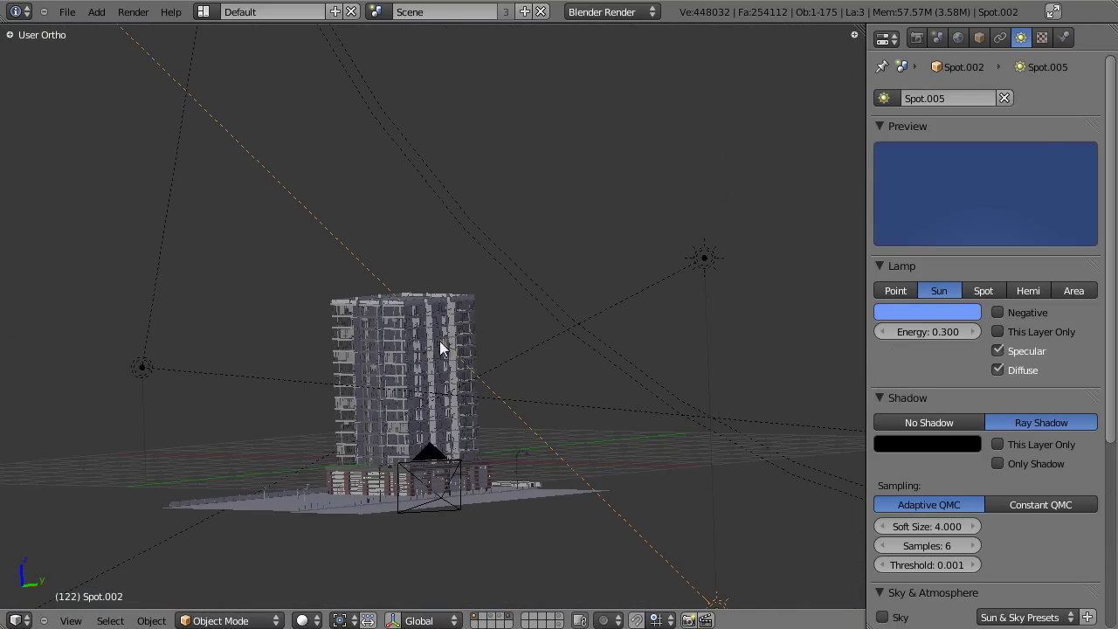
{"action": "middle_click_drag", "start_coordinate": [442, 334], "coordinate": [387, 304]}
{"action": "scroll", "coordinate": [387, 304], "scroll_direction": "up", "scroll_amount": 7}
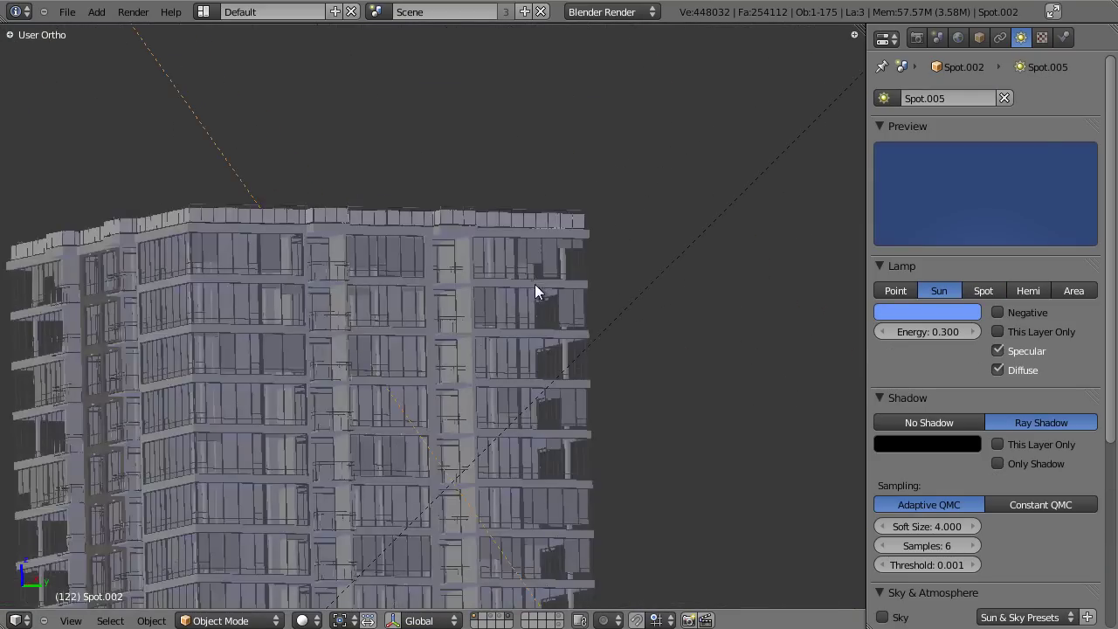
{"action": "scroll", "coordinate": [548, 282], "scroll_direction": "up", "scroll_amount": 3}
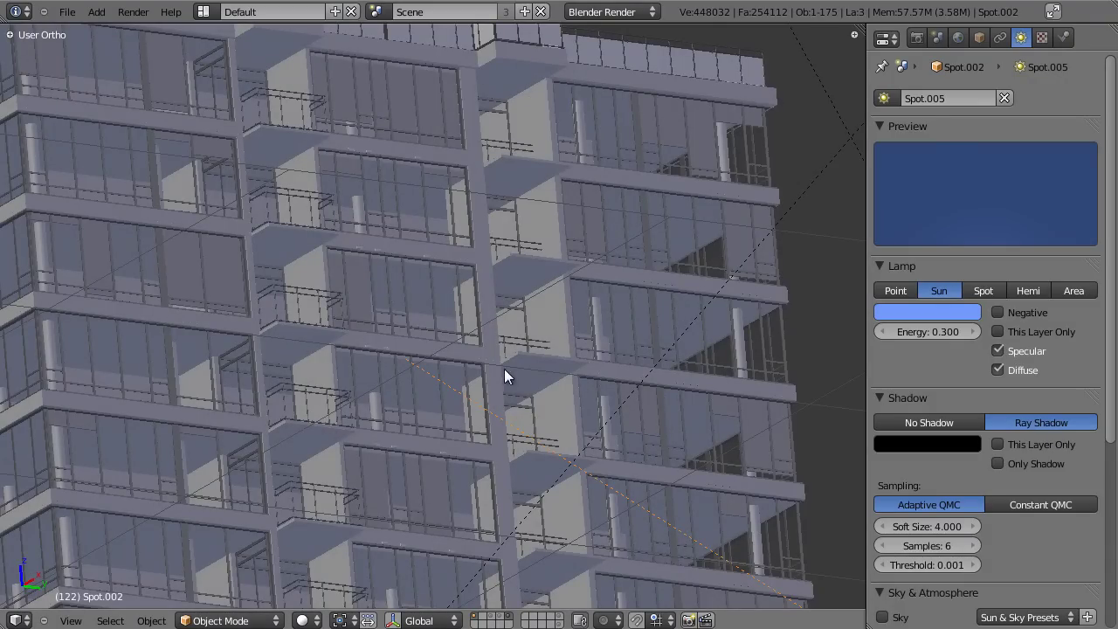
{"action": "scroll", "coordinate": [505, 376], "scroll_direction": "down", "scroll_amount": 9}
{"action": "middle_click_drag", "start_coordinate": [607, 358], "coordinate": [503, 419]}
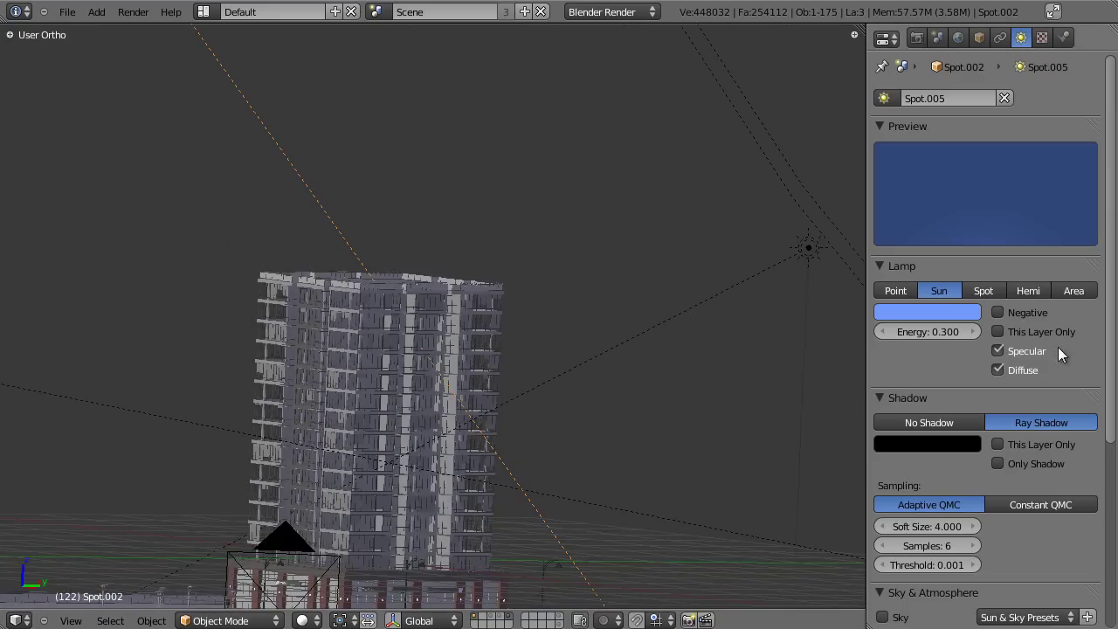
{"action": "left_click", "coordinate": [943, 312]}
{"action": "left_click_drag", "start_coordinate": [916, 113], "coordinate": [912, 121]}
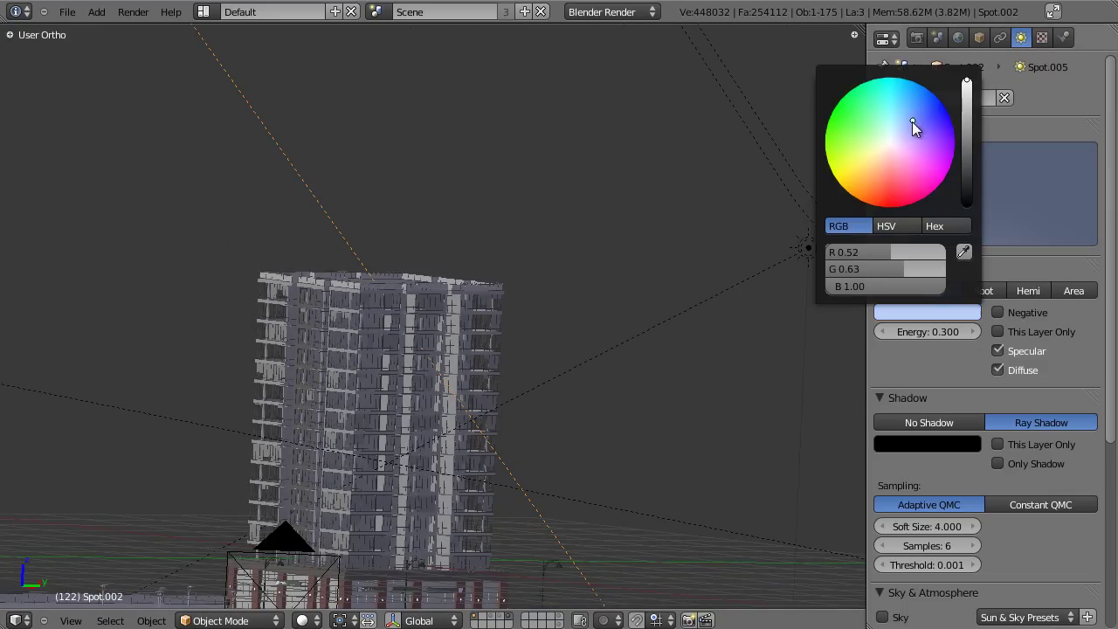
Set the lower sun lamp's energy to 0.05 and its colour to pale violet (R 0.60, G 0.54, B 1.00)
{"action": "left_click", "coordinate": [952, 332]}
{"action": "type", "text": "0.30\\"}
{"action": "key", "text": "BackSpace"}
{"action": "key", "text": "BackSpace"}
{"action": "key", "text": "BackSpace"}
{"action": "type", "text": "05"}
{"action": "key", "text": "Return"}
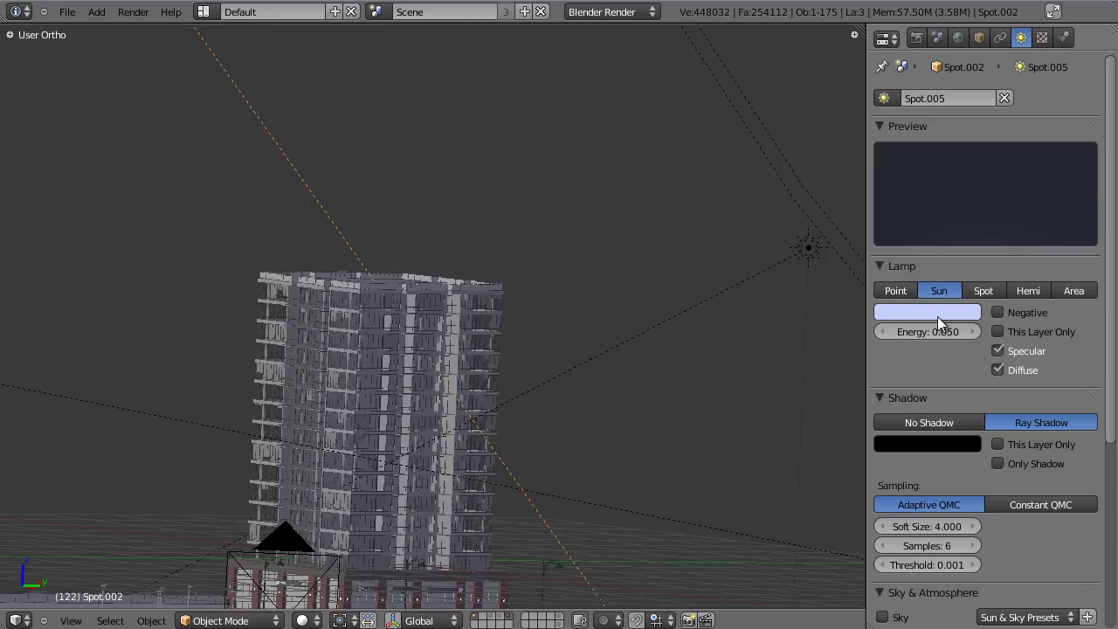
{"action": "left_click", "coordinate": [937, 315]}
{"action": "left_click_drag", "start_coordinate": [898, 244], "coordinate": [897, 274]}
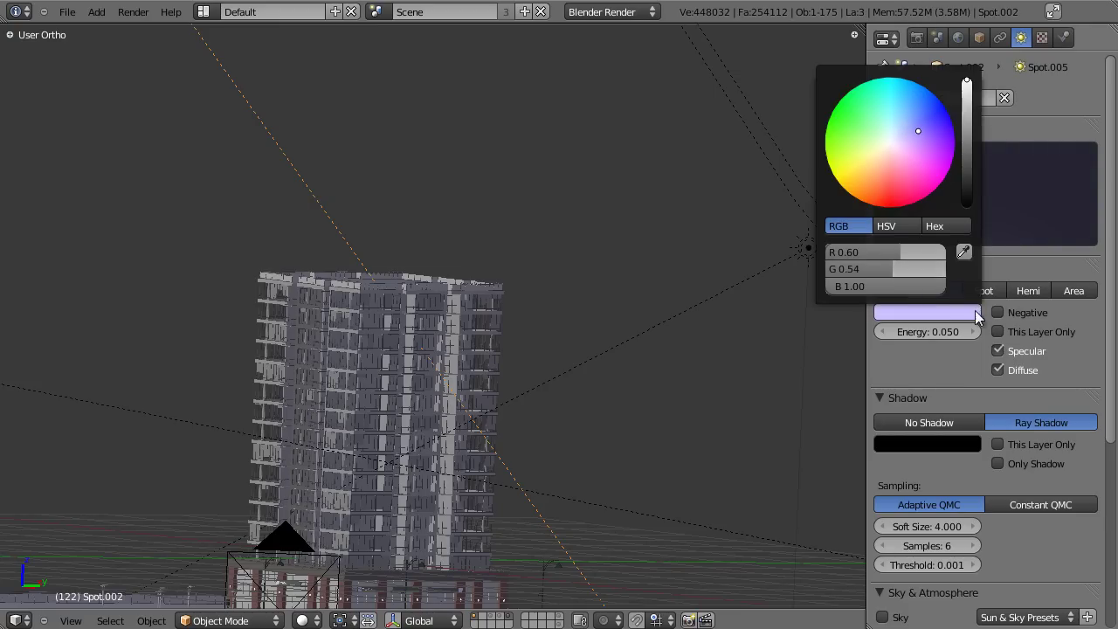
Duplicate the lower sun lamp in top orthographic view to beside the spot lamp and rotate the copy about 92° towards the building
{"action": "middle_click_drag", "start_coordinate": [638, 429], "coordinate": [541, 330]}
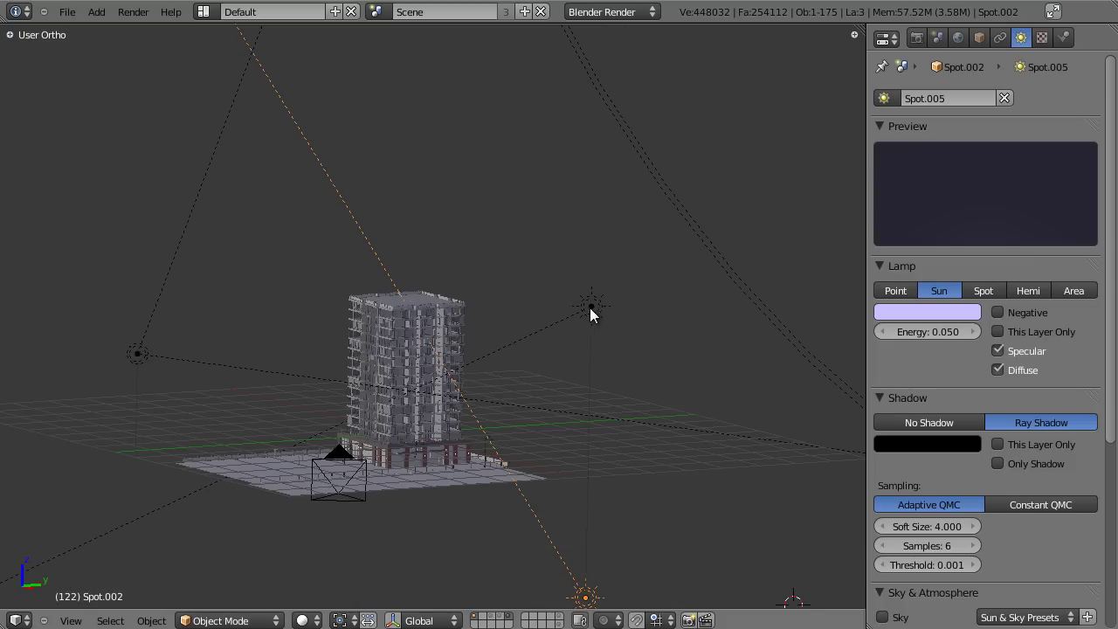
{"action": "key", "text": "KP_7"}
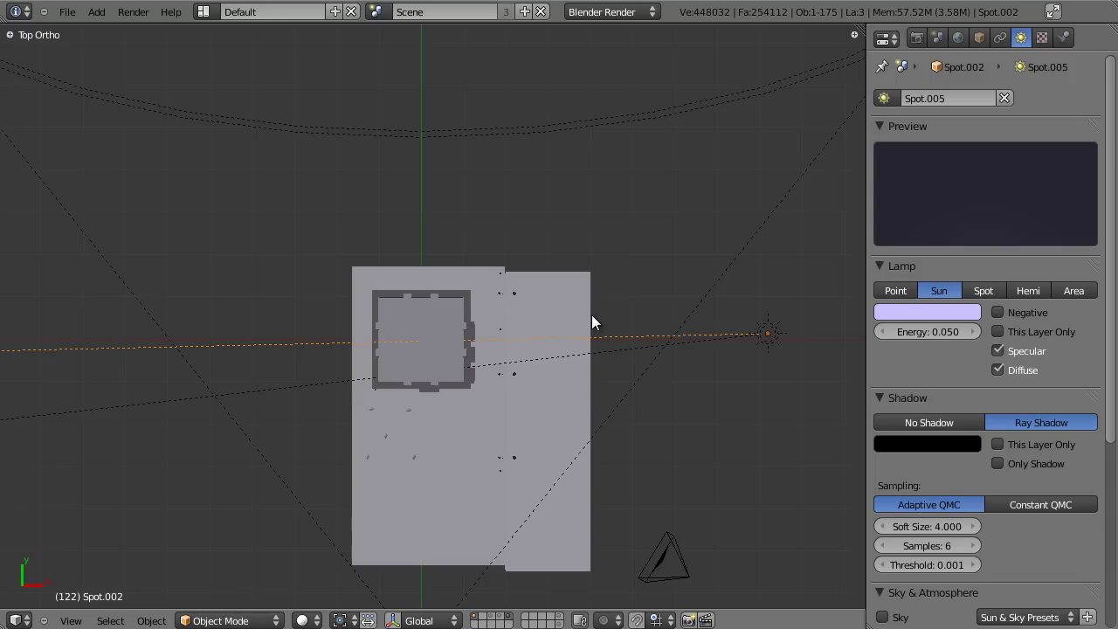
{"action": "scroll", "coordinate": [591, 323], "scroll_direction": "down", "scroll_amount": 2}
{"action": "key", "text": "shift+d"}
{"action": "left_click", "coordinate": [421, 462]}
{"action": "key", "text": "r"}
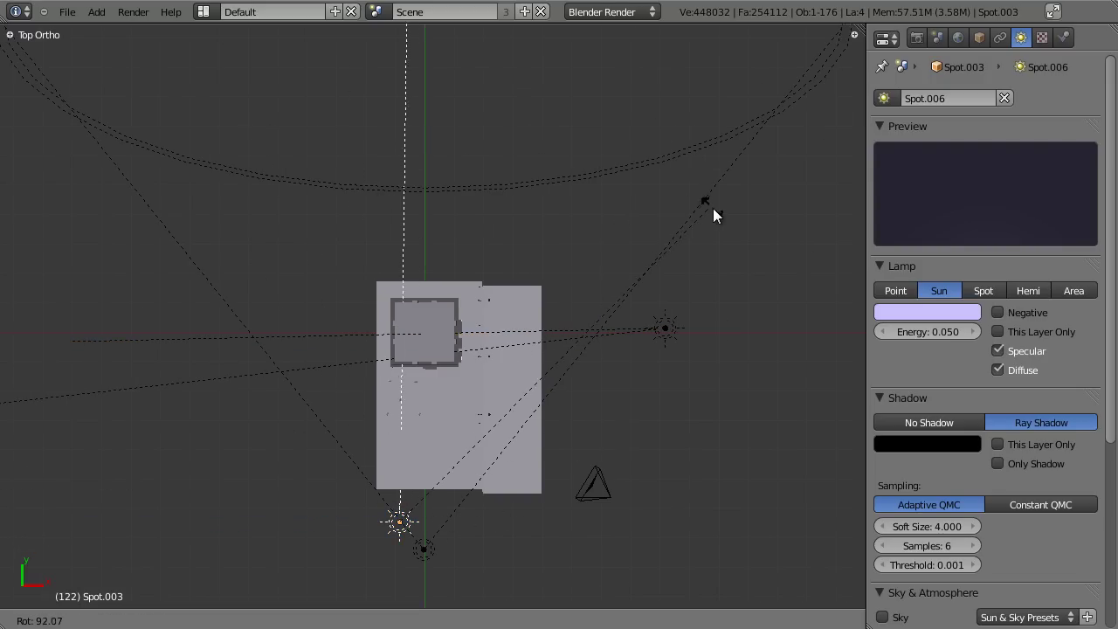
{"action": "left_click", "coordinate": [713, 209]}
{"action": "key", "text": "KP_3"}
{"action": "middle_click_drag", "start_coordinate": [498, 302], "coordinate": [665, 510]}
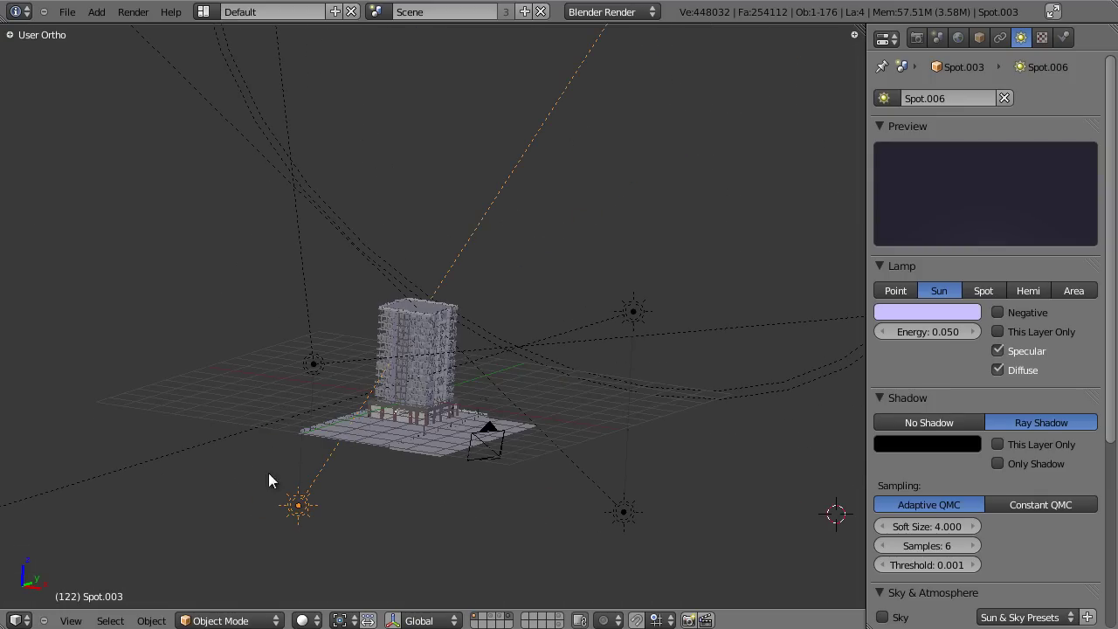
Move the upper sun lamp next to the camera in top orthographic view and rotate it to aim diagonally at the building
{"action": "middle_click_drag", "start_coordinate": [353, 422], "coordinate": [649, 356]}
{"action": "right_click", "coordinate": [580, 367]}
{"action": "right_click", "coordinate": [580, 367]}
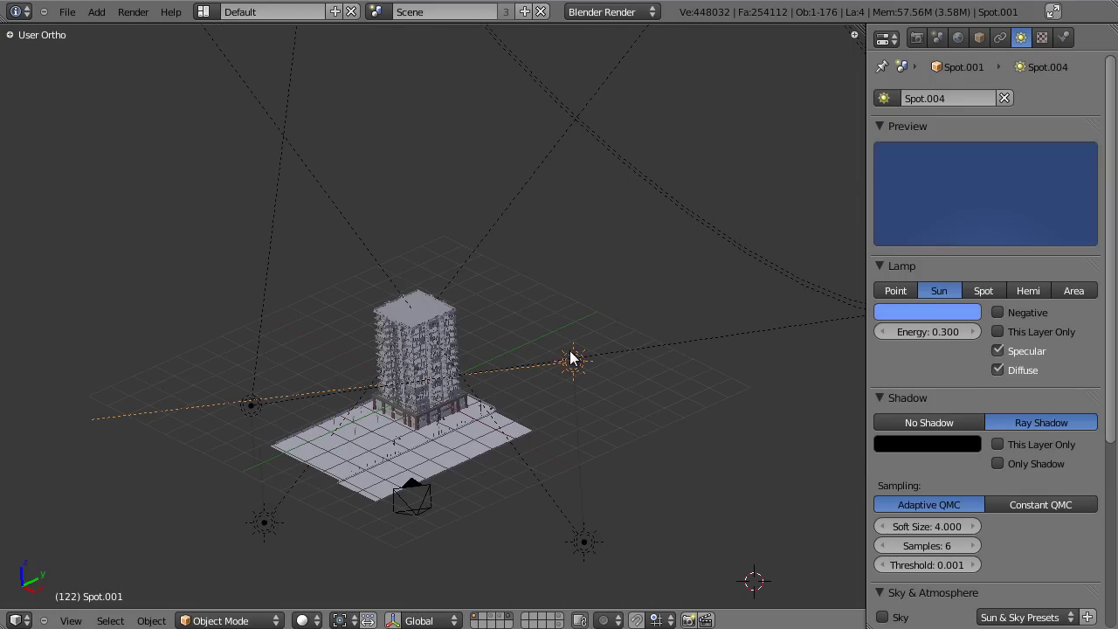
{"action": "key", "text": "KP_7"}
{"action": "middle_click_drag", "start_coordinate": [527, 385], "coordinate": [639, 267]}
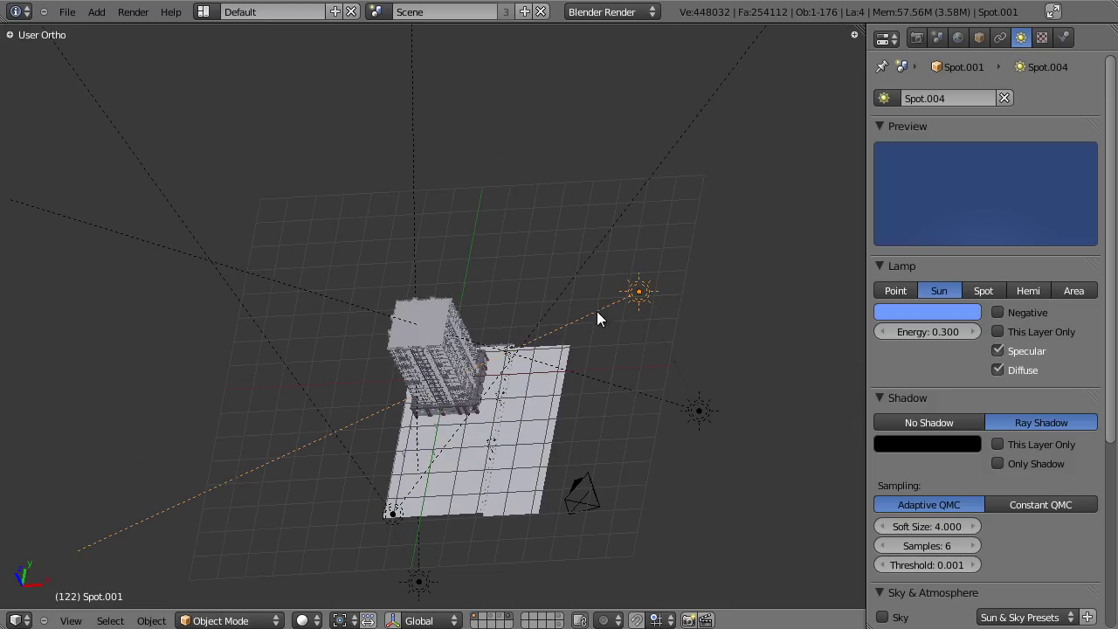
{"action": "middle_click_drag", "start_coordinate": [597, 318], "coordinate": [609, 325]}
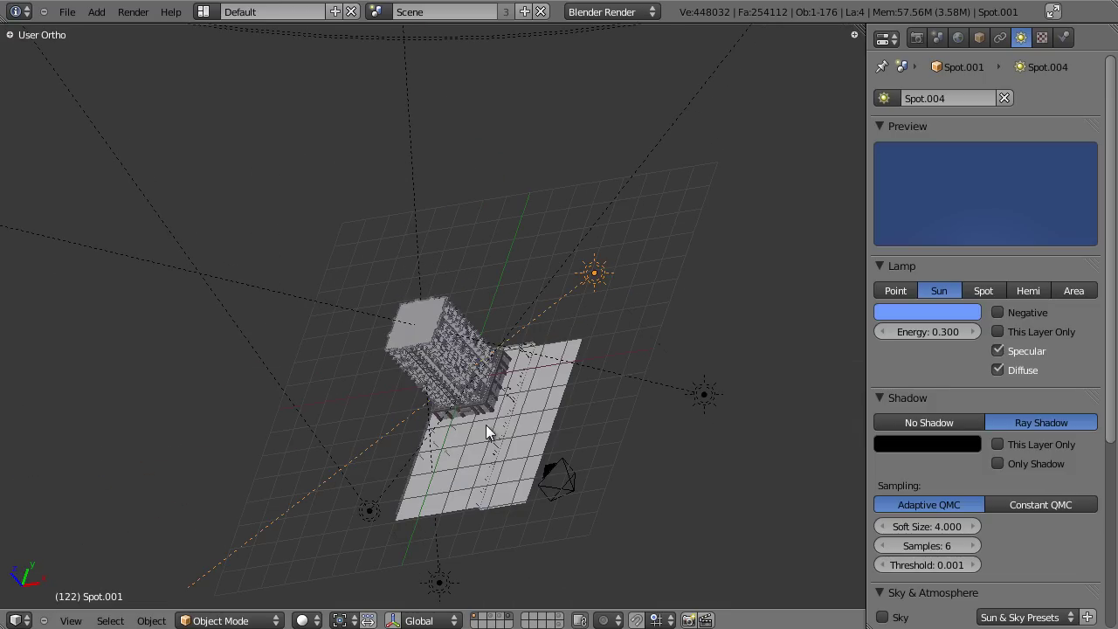
{"action": "key", "text": "KP_7"}
{"action": "key", "text": "g"}
{"action": "left_click", "coordinate": [557, 510]}
{"action": "key", "text": "r"}
{"action": "left_click", "coordinate": [360, 214]}
{"action": "key", "text": "g"}
{"action": "left_click", "coordinate": [574, 363]}
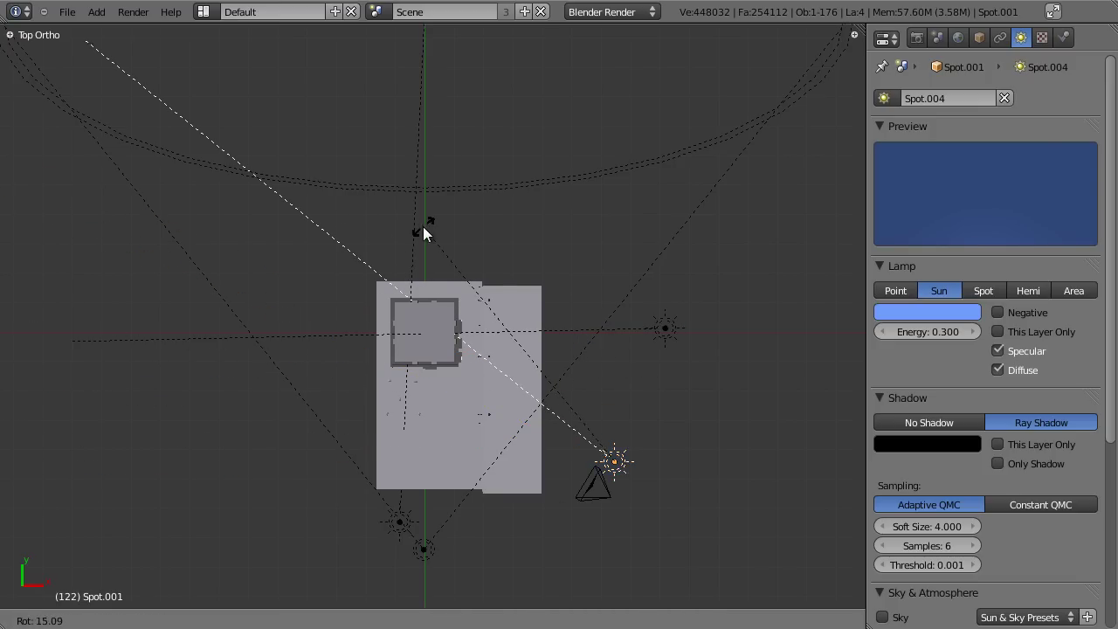
{"action": "middle_click_drag", "start_coordinate": [386, 293], "coordinate": [512, 408]}
{"action": "key", "text": "KP_7"}
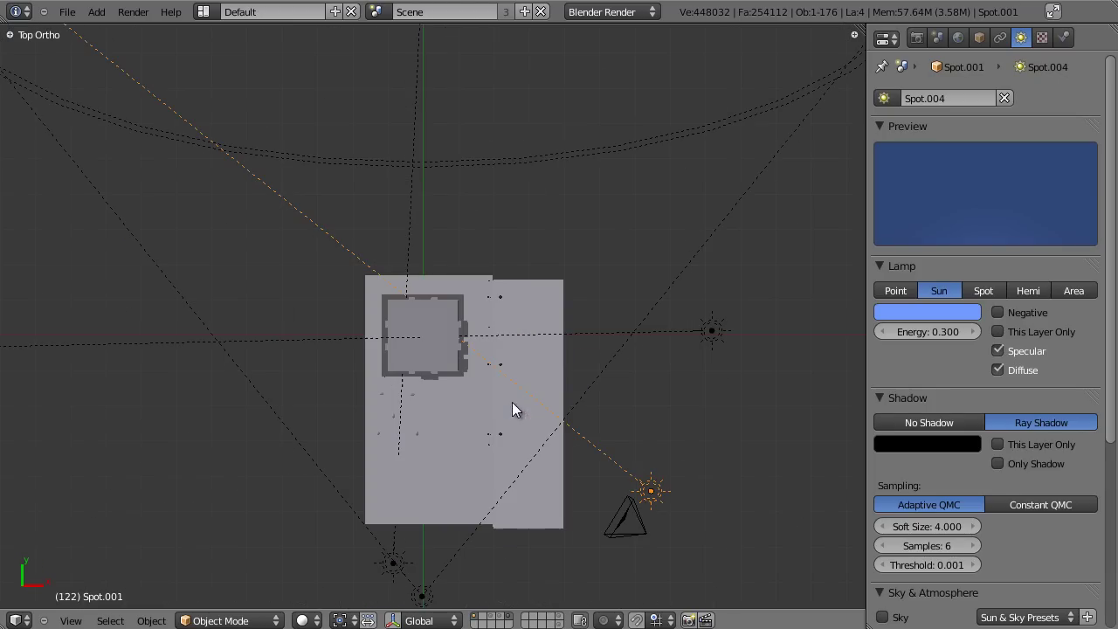
Place the 3D cursor beside the tower's upper floors in right orthographic view, with the upper sun lamp selected
{"action": "scroll", "coordinate": [525, 510], "scroll_direction": "down", "scroll_amount": 2}
{"action": "middle_click_drag", "start_coordinate": [525, 510], "coordinate": [443, 425]}
{"action": "key", "text": "a"}
{"action": "scroll", "coordinate": [547, 395], "scroll_direction": "up", "scroll_amount": 4}
{"action": "middle_click_drag", "start_coordinate": [350, 442], "coordinate": [416, 373]}
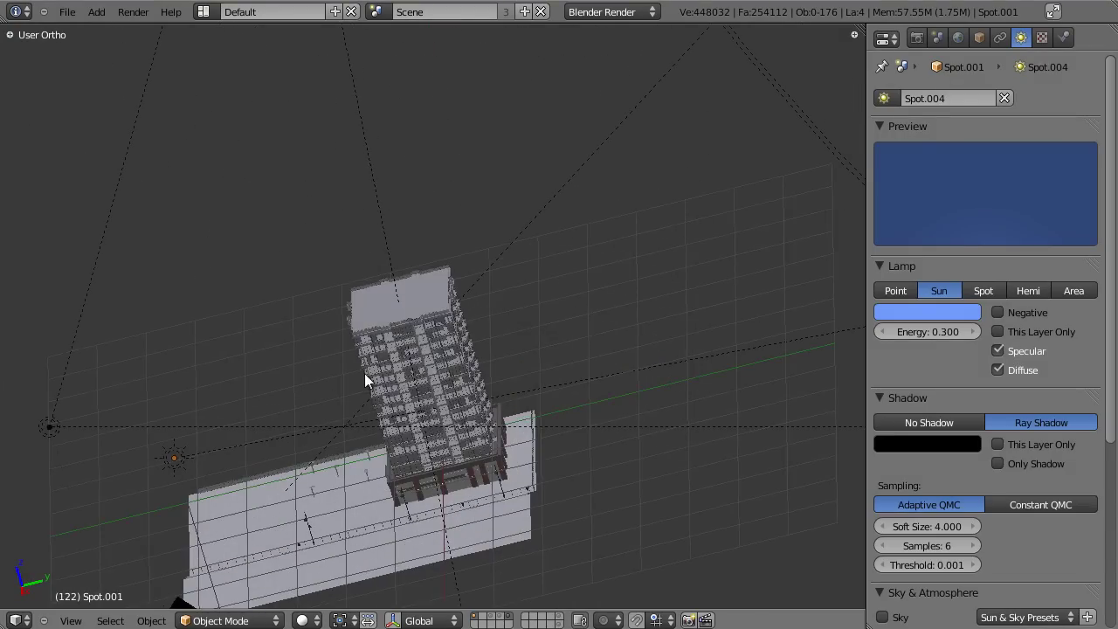
{"action": "key", "text": "KP_3"}
{"action": "scroll", "coordinate": [415, 326], "scroll_direction": "up", "scroll_amount": 4}
{"action": "middle_click_drag", "start_coordinate": [415, 333], "coordinate": [646, 232], "text": "shift"}
{"action": "scroll", "coordinate": [646, 233], "scroll_direction": "down", "scroll_amount": 2}
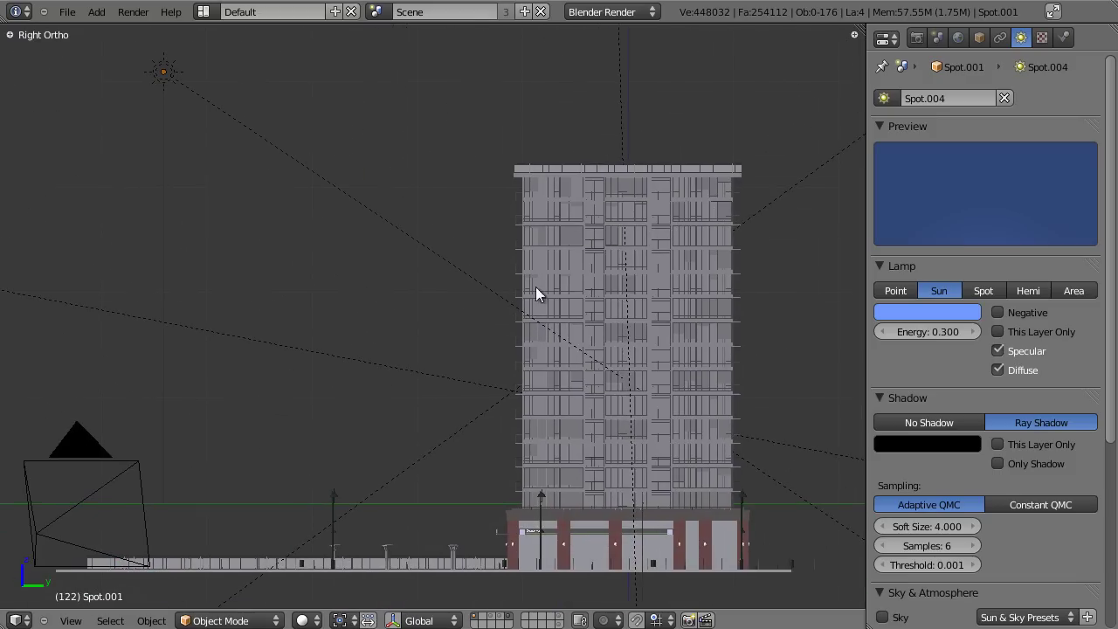
{"action": "scroll", "coordinate": [394, 260], "scroll_direction": "up", "scroll_amount": 2}
{"action": "left_click", "coordinate": [393, 255]}
{"action": "scroll", "coordinate": [470, 300], "scroll_direction": "down", "scroll_amount": 2}
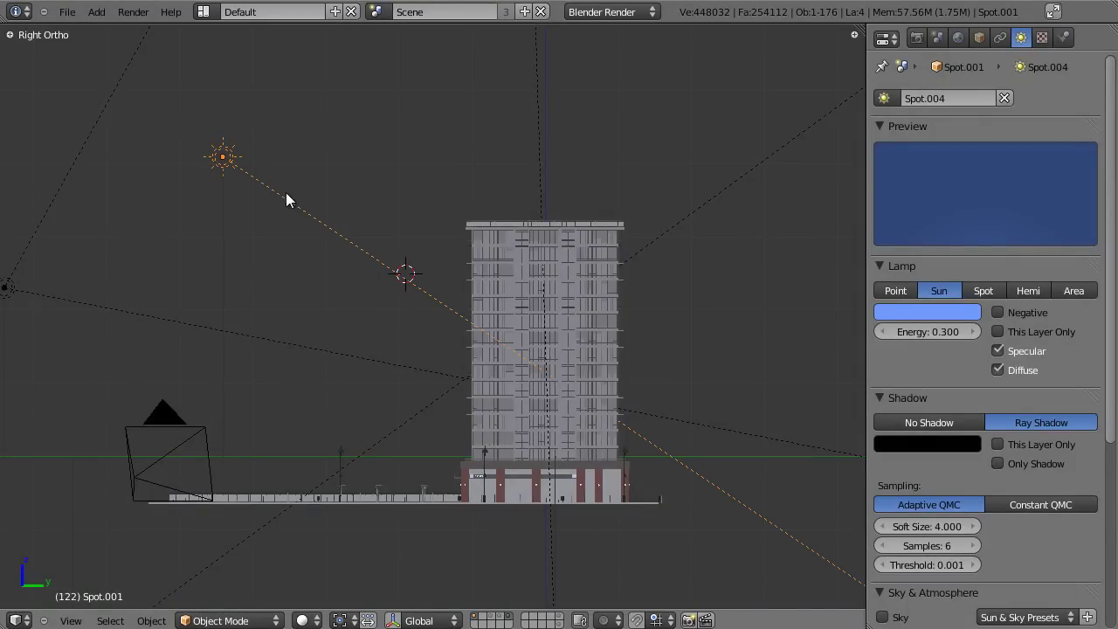
Add a point lamp at the 3D cursor beside the tower's upper floors
{"action": "key", "text": "shift+s"}
{"action": "scroll", "coordinate": [437, 253], "scroll_direction": "up", "scroll_amount": 4}
{"action": "key", "text": "shift+a"}
{"action": "mouse_move", "coordinate": [444, 233]}
{"action": "left_click", "coordinate": [489, 229]}
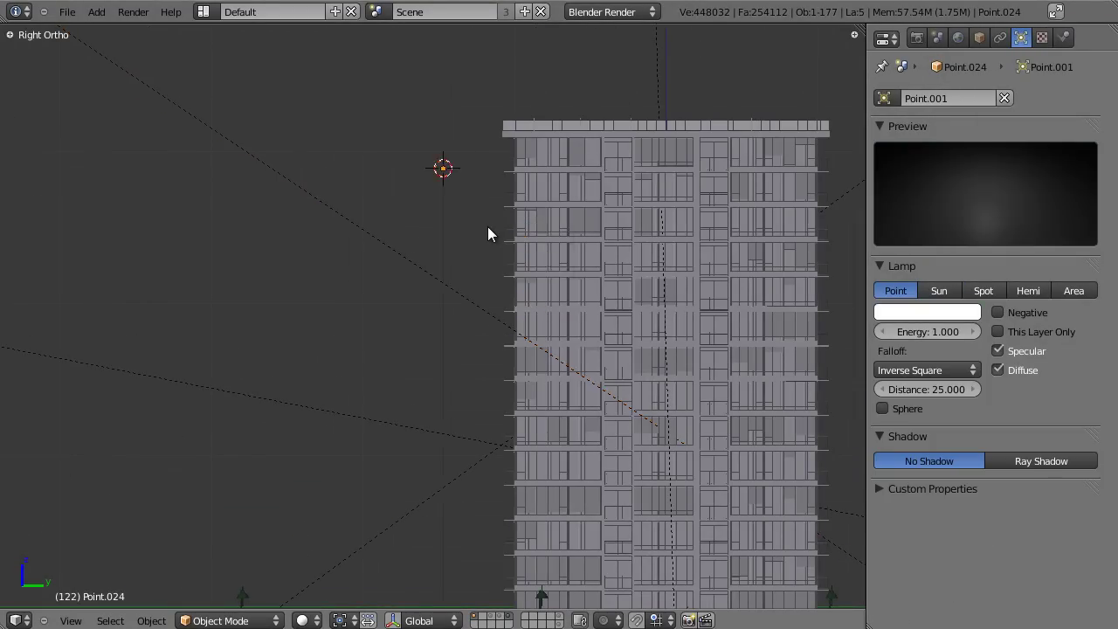
{"action": "middle_click_drag", "start_coordinate": [555, 207], "coordinate": [534, 219]}
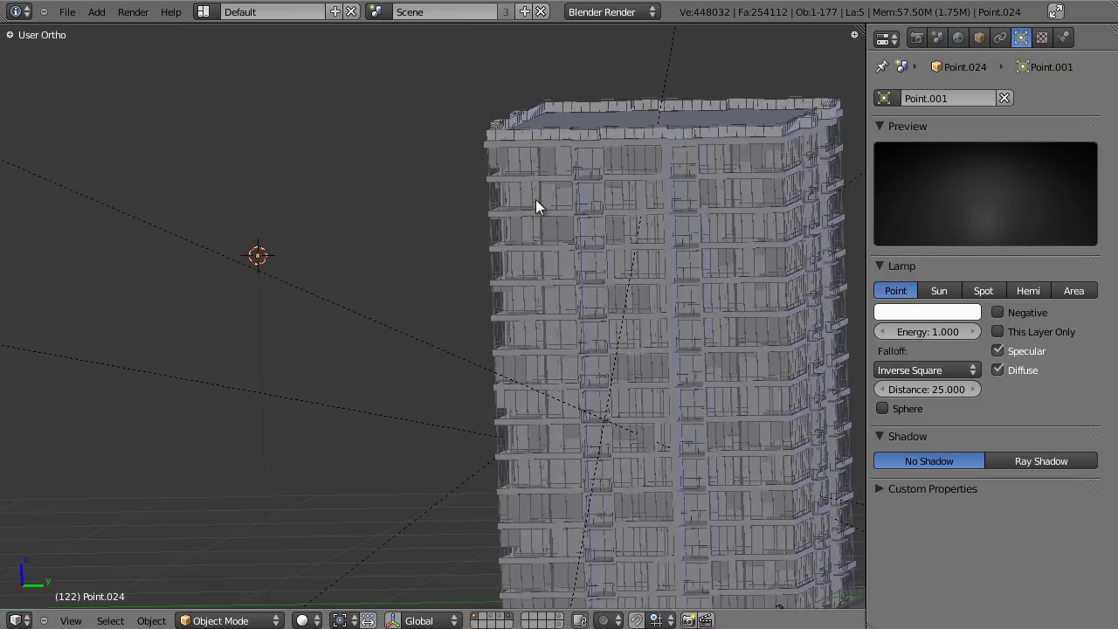
Move the point lamp in top orthographic view inside the tower, near the corner facing the camera
{"action": "key", "text": "KP_1"}
{"action": "key", "text": "KP_7"}
{"action": "scroll", "coordinate": [494, 349], "scroll_direction": "down", "scroll_amount": 5}
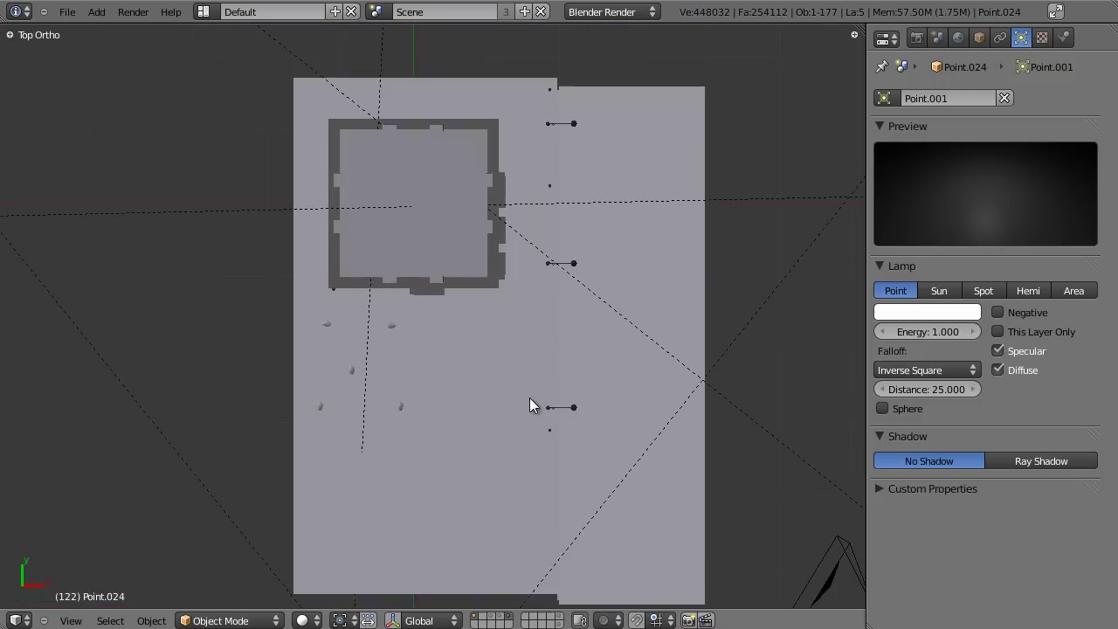
{"action": "key", "text": "g"}
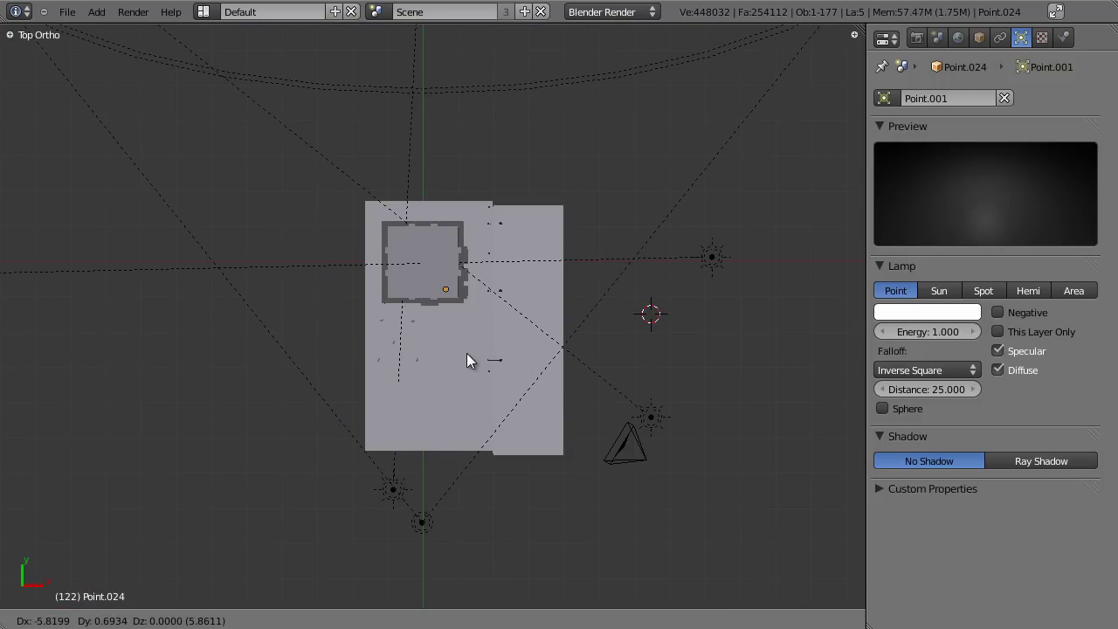
{"action": "left_click", "coordinate": [468, 354]}
{"action": "scroll", "coordinate": [542, 200], "scroll_direction": "up", "scroll_amount": 8}
{"action": "key", "text": "g"}
{"action": "left_click", "coordinate": [535, 321]}
Move the point lamp along the Z axis in front wireframe view into the storey below the top floor
{"action": "key", "text": "KP_1"}
{"action": "scroll", "coordinate": [546, 287], "scroll_direction": "down", "scroll_amount": 6}
{"action": "scroll", "coordinate": [476, 323], "scroll_direction": "up", "scroll_amount": 10}
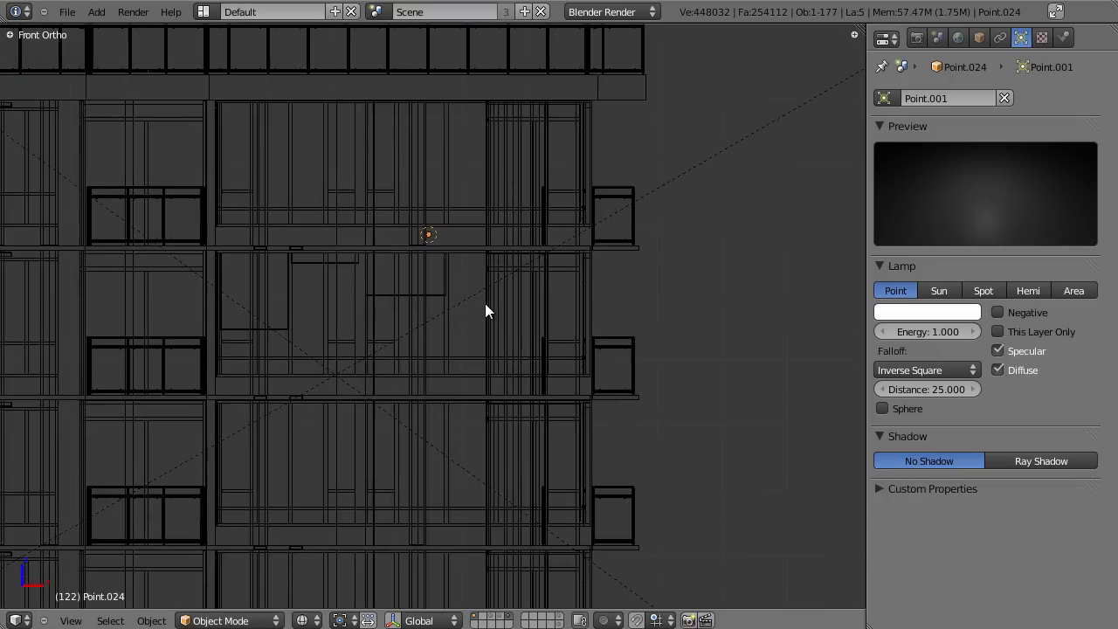
{"action": "scroll", "coordinate": [485, 303], "scroll_direction": "up", "scroll_amount": 4}
{"action": "key", "text": "g"}
{"action": "key", "text": "z"}
{"action": "left_click", "coordinate": [480, 305]}
Fine-tune the point lamp's height along the Z axis so it sits slightly below the room's ceiling
{"action": "scroll", "coordinate": [480, 300], "scroll_direction": "up", "scroll_amount": 4}
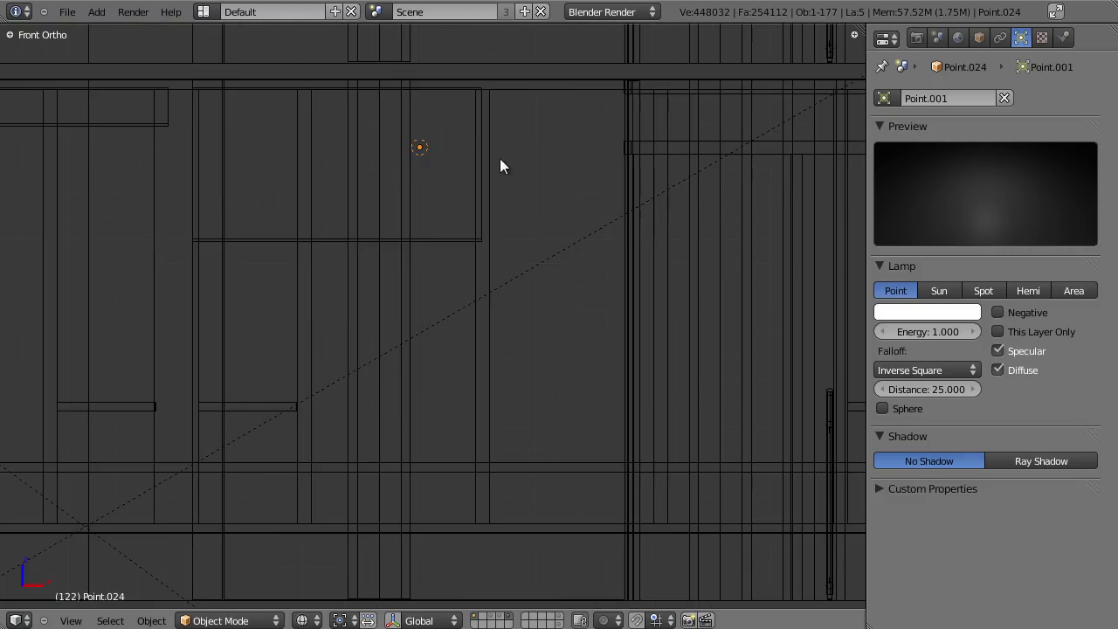
{"action": "middle_click_drag", "start_coordinate": [500, 159], "coordinate": [492, 160], "text": "shift"}
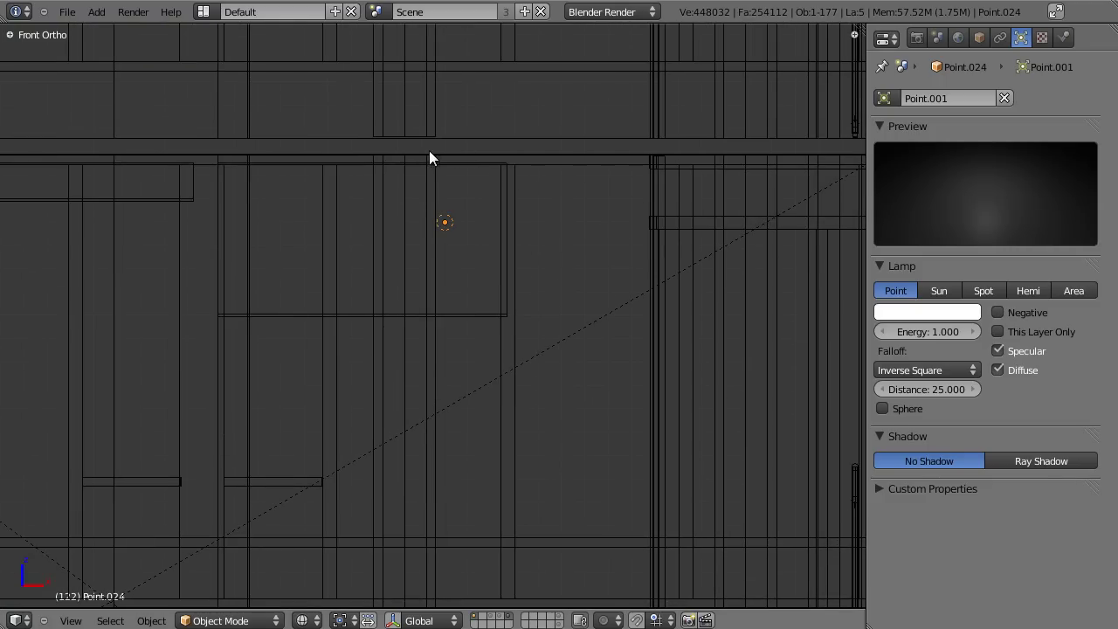
{"action": "key", "text": "g"}
{"action": "key", "text": "z"}
{"action": "left_click", "coordinate": [454, 241]}
{"action": "scroll", "coordinate": [453, 219], "scroll_direction": "down", "scroll_amount": 2}
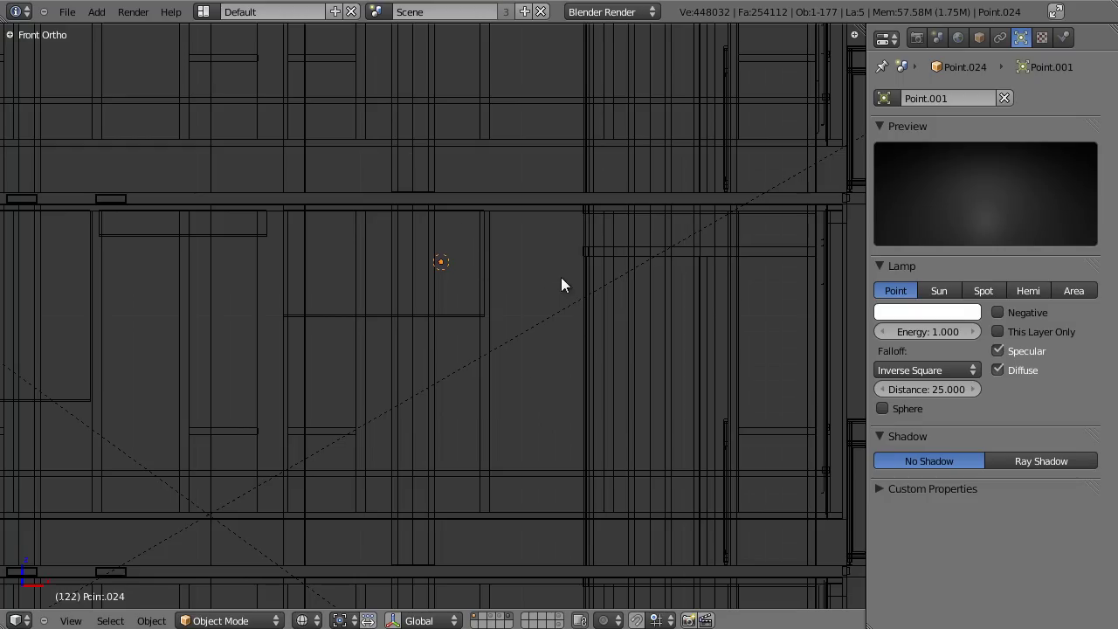
Limit the point lamp to a sphere with a distance of 0.5 and set its energy to 4
{"action": "left_click", "coordinate": [903, 408]}
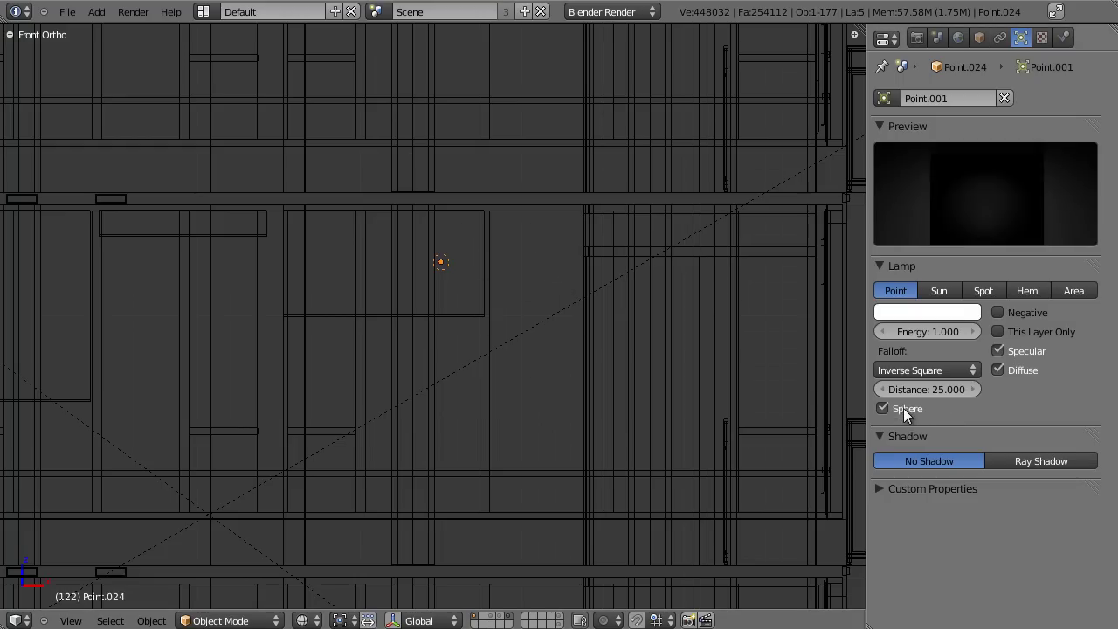
{"action": "scroll", "coordinate": [567, 355], "scroll_direction": "down", "scroll_amount": 5}
{"action": "left_click", "coordinate": [918, 393]}
{"action": "type", "text": "0.5"}
{"action": "key", "text": "Return"}
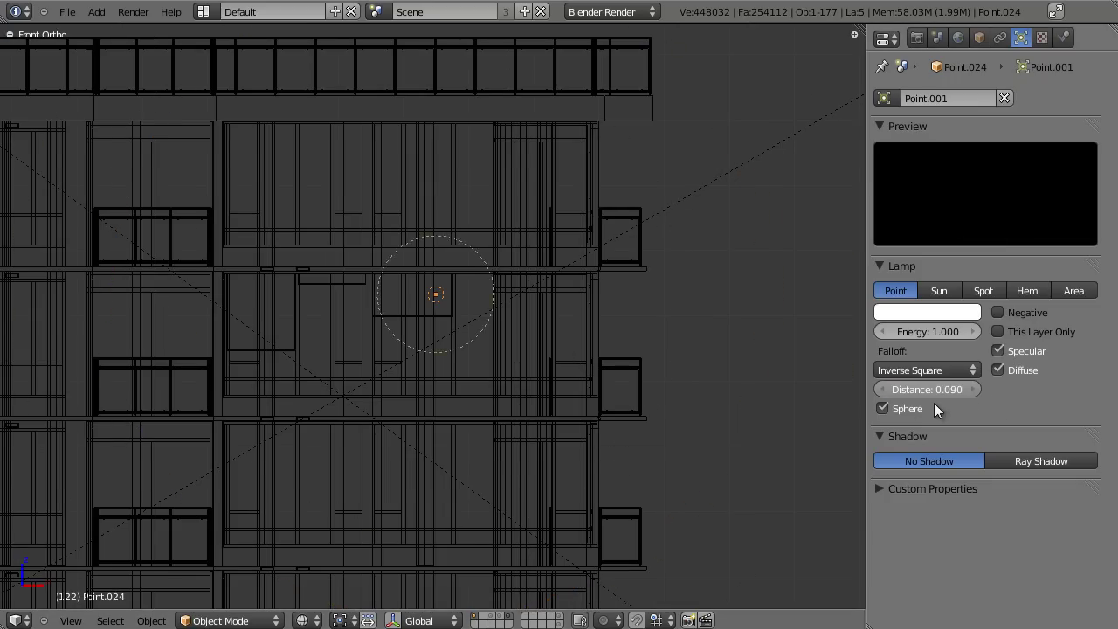
{"action": "left_click_drag", "start_coordinate": [949, 406], "coordinate": [969, 405]}
{"action": "left_click", "coordinate": [904, 402]}
{"action": "left_click", "coordinate": [943, 313]}
{"action": "left_click_drag", "start_coordinate": [912, 330], "coordinate": [905, 329]}
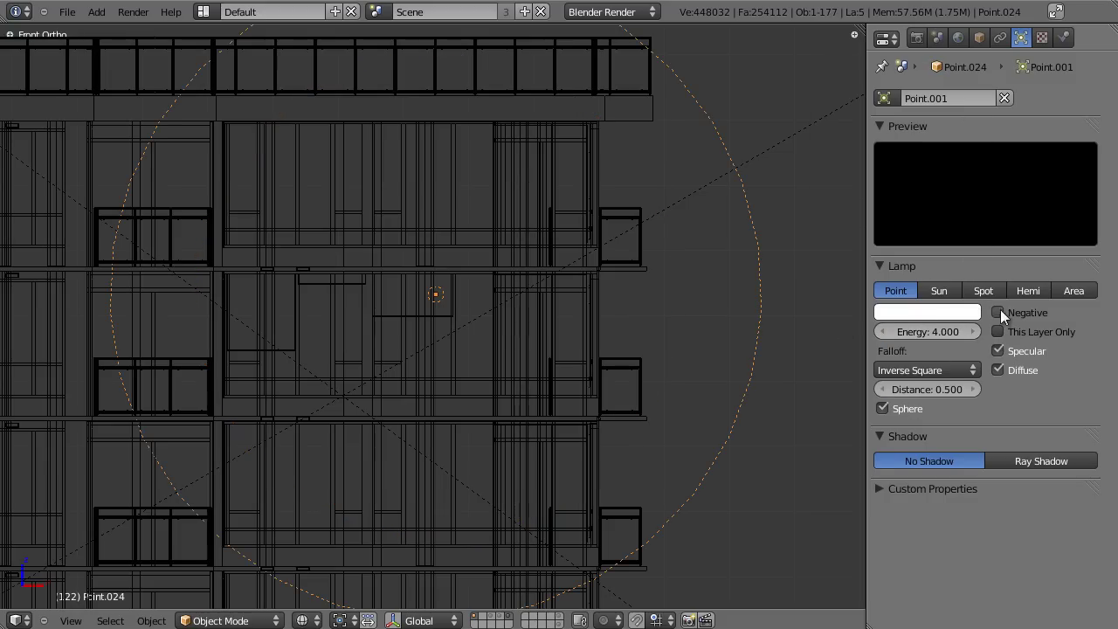
Set the point lamp's colour to a pale warm yellow and enable Ray Shadow for it
{"action": "left_click", "coordinate": [960, 313]}
{"action": "left_click_drag", "start_coordinate": [876, 160], "coordinate": [862, 160]}
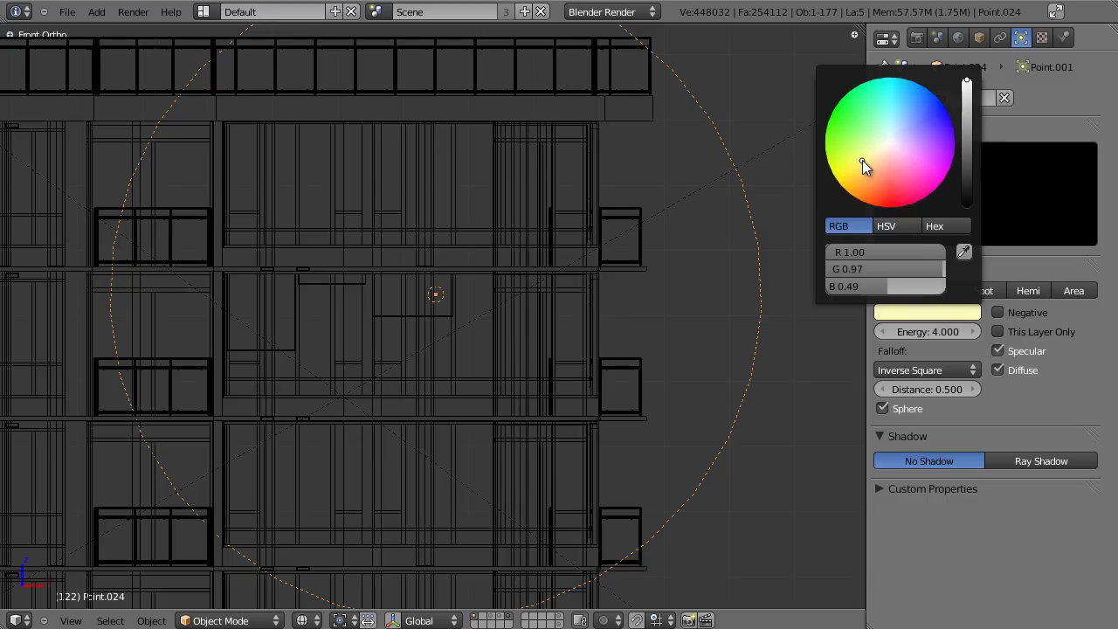
{"action": "left_click", "coordinate": [950, 315]}
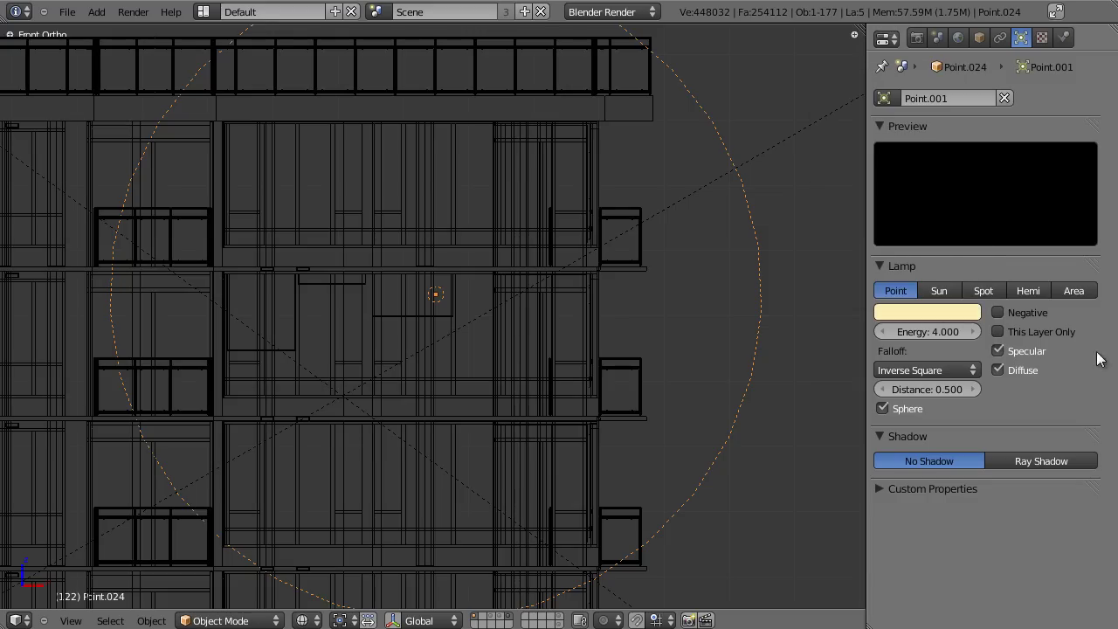
{"action": "left_click", "coordinate": [1053, 463]}
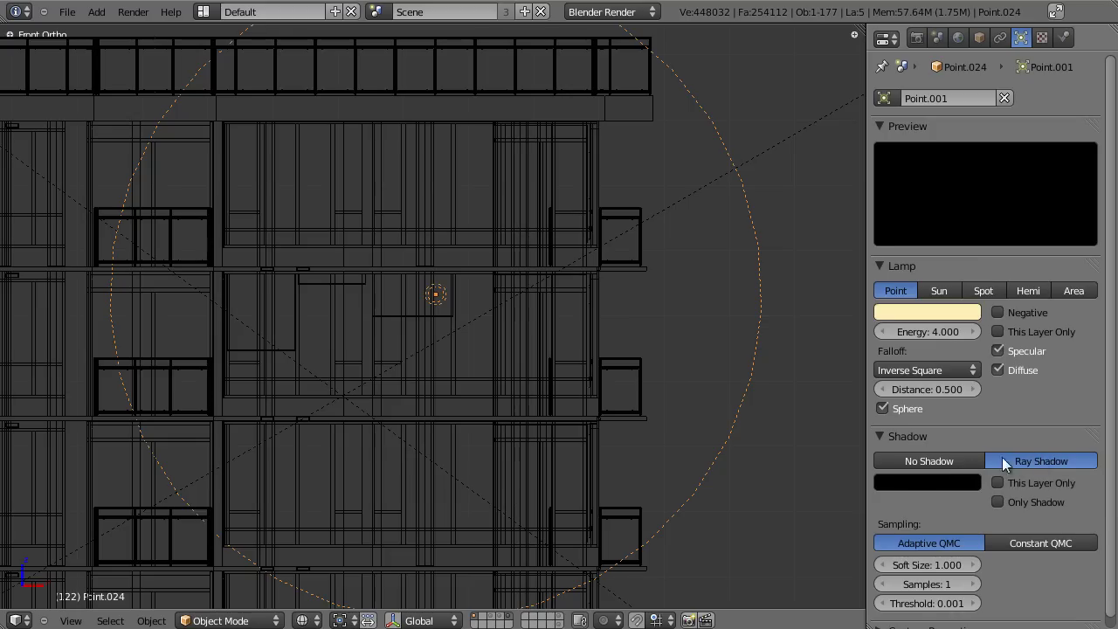
{"action": "scroll", "coordinate": [996, 480], "scroll_direction": "down", "scroll_amount": 1}
{"action": "left_click", "coordinate": [878, 423]}
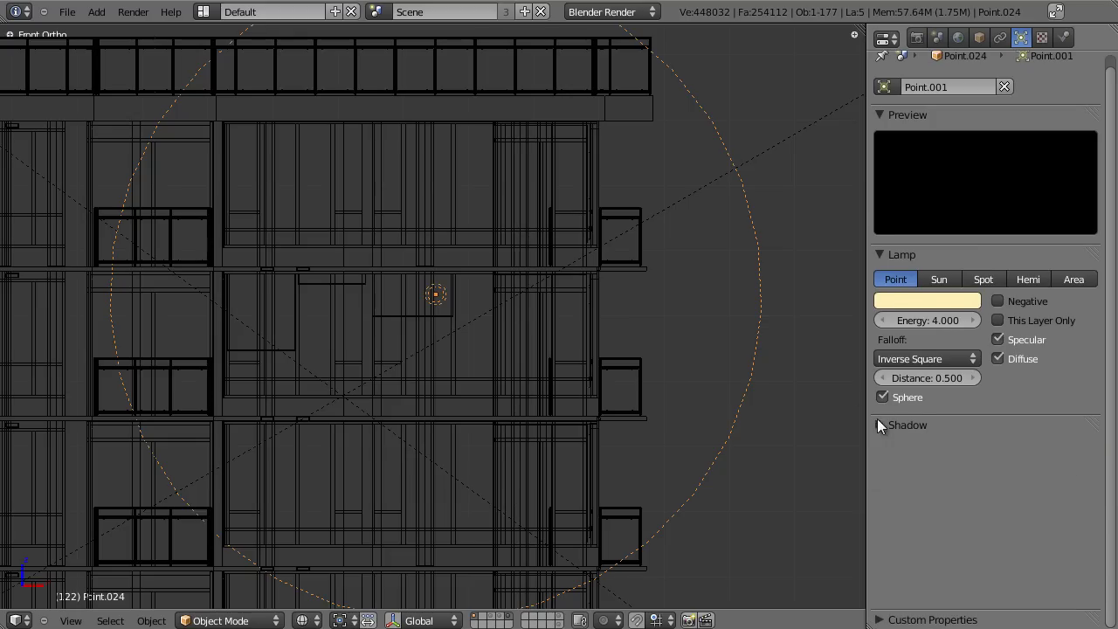
{"action": "left_click", "coordinate": [882, 423]}
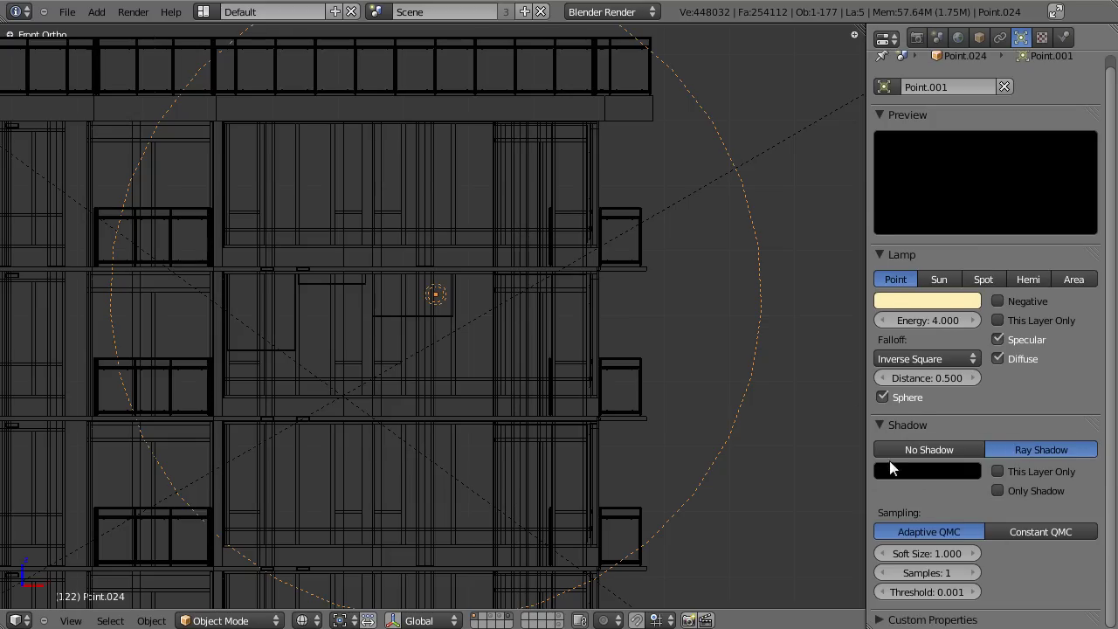
{"action": "left_click", "coordinate": [886, 424]}
Snap the 3D cursor to the point lamp and show it in front orthographic view
{"action": "middle_click_drag", "start_coordinate": [583, 355], "coordinate": [609, 357]}
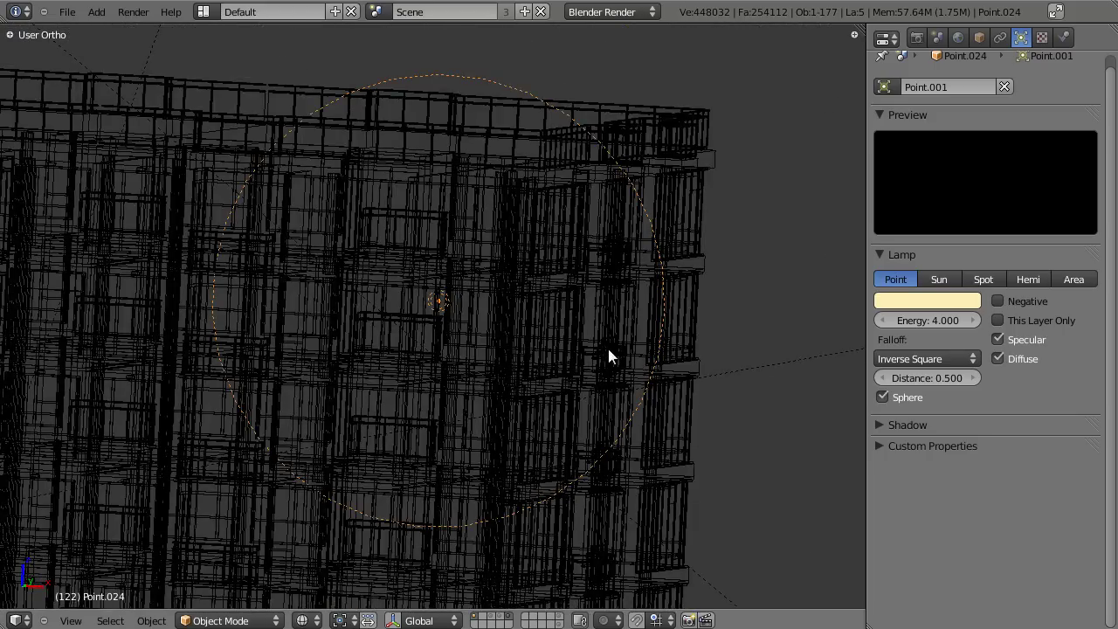
{"action": "key", "text": "KP_1"}
{"action": "key", "text": "shift+s"}
{"action": "left_click", "coordinate": [620, 331]}
{"action": "scroll", "coordinate": [568, 345], "scroll_direction": "up", "scroll_amount": 4}
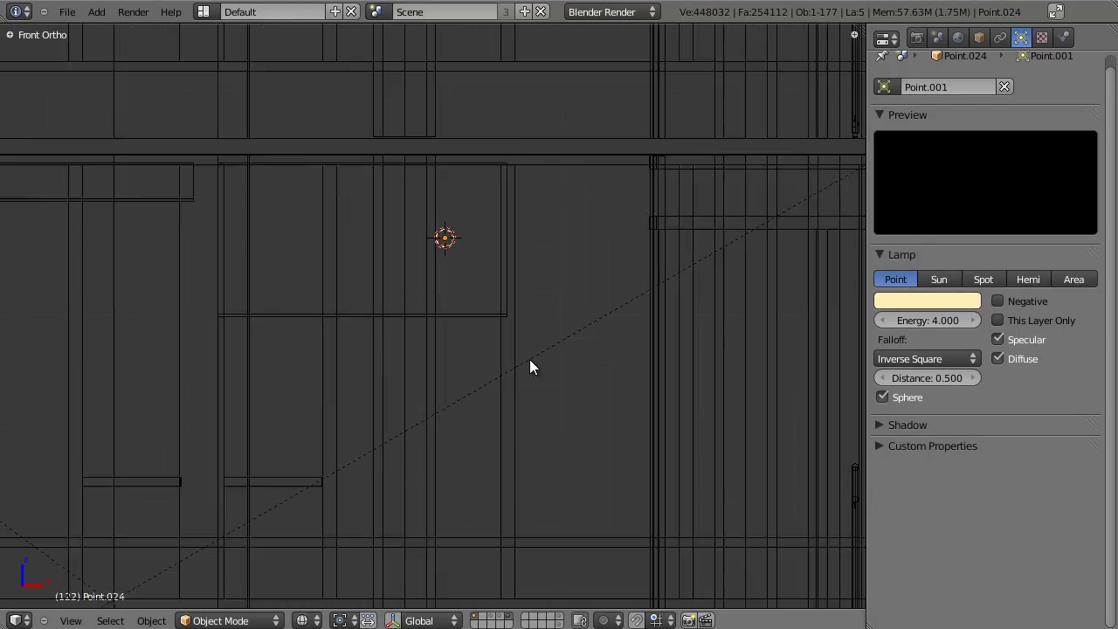
{"action": "key", "text": "shift+a"}
{"action": "mouse_move", "coordinate": [493, 185]}
{"action": "left_click", "coordinate": [578, 182]}
{"action": "key", "text": "x"}
{"action": "left_click", "coordinate": [585, 200]}
Add a cube at the 3D cursor and scale it down to a small box inside the room
{"action": "key", "text": "shift+a"}
{"action": "mouse_move", "coordinate": [570, 214]}
{"action": "left_click", "coordinate": [646, 227]}
{"action": "key", "text": "s"}
{"action": "left_click", "coordinate": [693, 357]}
{"action": "key", "text": "s"}
{"action": "left_click", "coordinate": [474, 230]}
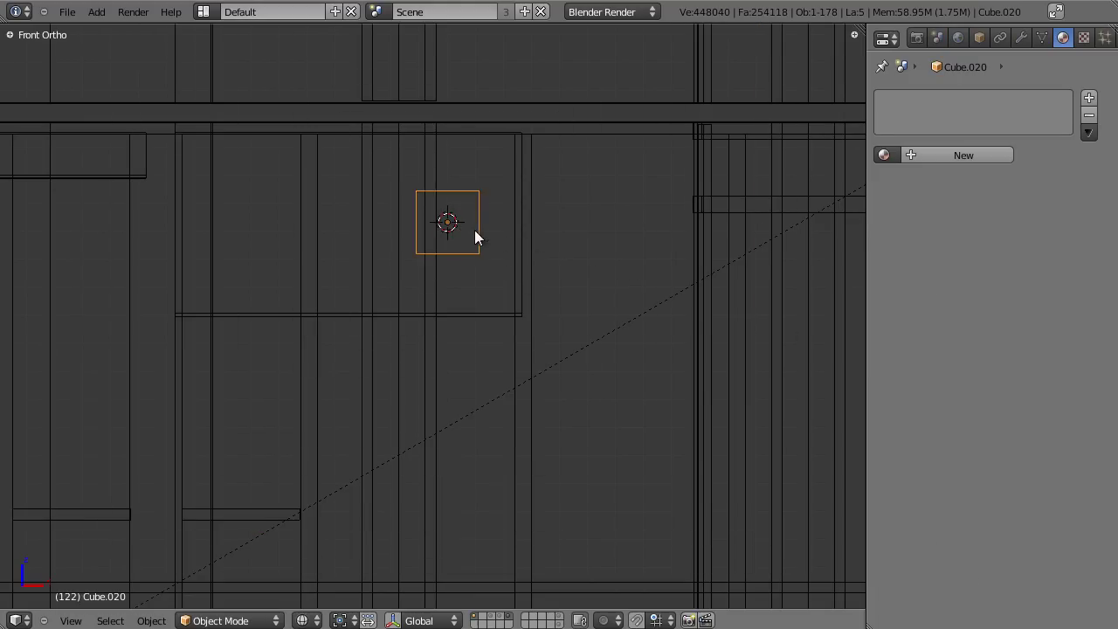
Move the cube up along the Z axis towards the room's ceiling and scale it down further
{"action": "scroll", "coordinate": [474, 229], "scroll_direction": "up", "scroll_amount": 3}
{"action": "middle_click_drag", "start_coordinate": [472, 257], "coordinate": [449, 417], "text": "shift"}
{"action": "key", "text": "g"}
{"action": "key", "text": "z"}
{"action": "left_click", "coordinate": [629, 317]}
{"action": "key", "text": "s"}
{"action": "left_click", "coordinate": [491, 260]}
Shrink the cube to light-fixture size and fine-tune its height along Z just beneath the ceiling slab
{"action": "scroll", "coordinate": [516, 299], "scroll_direction": "up", "scroll_amount": 4}
{"action": "scroll", "coordinate": [517, 300], "scroll_direction": "up", "scroll_amount": 1}
{"action": "key", "text": "s"}
{"action": "left_click", "coordinate": [603, 271]}
{"action": "scroll", "coordinate": [597, 302], "scroll_direction": "down", "scroll_amount": 2}
{"action": "key", "text": "g"}
{"action": "key", "text": "z"}
{"action": "left_click", "coordinate": [575, 198]}
{"action": "scroll", "coordinate": [559, 188], "scroll_direction": "up", "scroll_amount": 3}
{"action": "middle_click_drag", "start_coordinate": [543, 183], "coordinate": [509, 379], "text": "shift"}
Extrude the cube's top face, scale it narrower, raise it along Z and extrude it again as a neck reaching the ceiling
{"action": "key", "text": "Tab"}
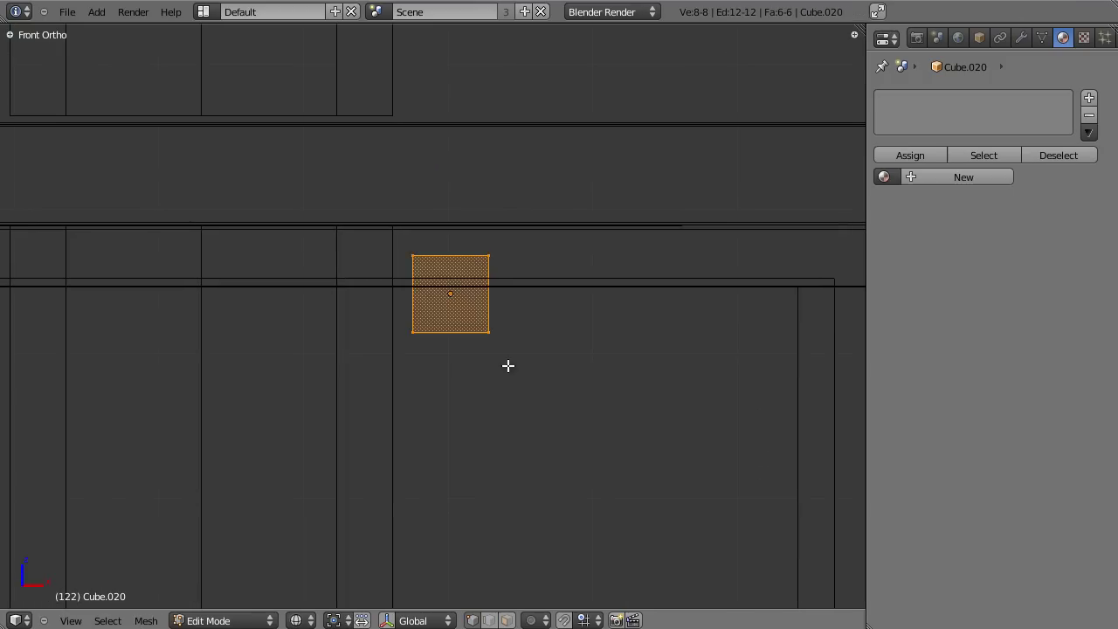
{"action": "key", "text": "a"}
{"action": "key", "text": "b"}
{"action": "left_click_drag", "start_coordinate": [375, 227], "coordinate": [524, 271]}
{"action": "key", "text": "e"}
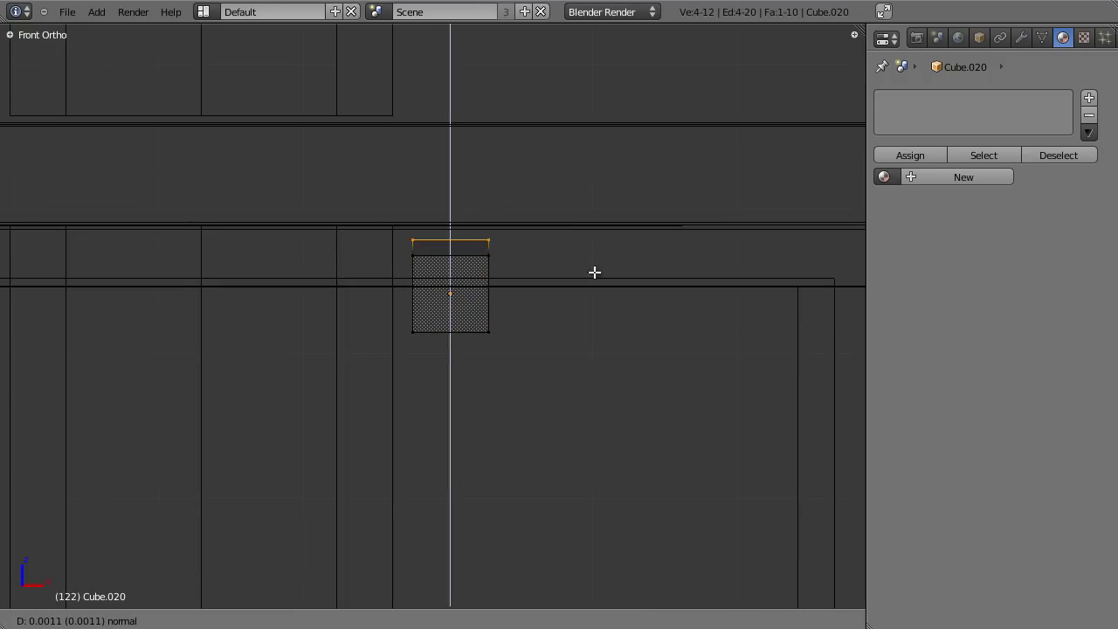
{"action": "key", "text": "Escape"}
{"action": "key", "text": "s"}
{"action": "left_click", "coordinate": [597, 256]}
{"action": "key", "text": "g"}
{"action": "key", "text": "z"}
{"action": "left_click", "coordinate": [596, 244]}
{"action": "key", "text": "e"}
{"action": "key", "text": "Escape"}
{"action": "scroll", "coordinate": [579, 307], "scroll_direction": "down", "scroll_amount": 5}
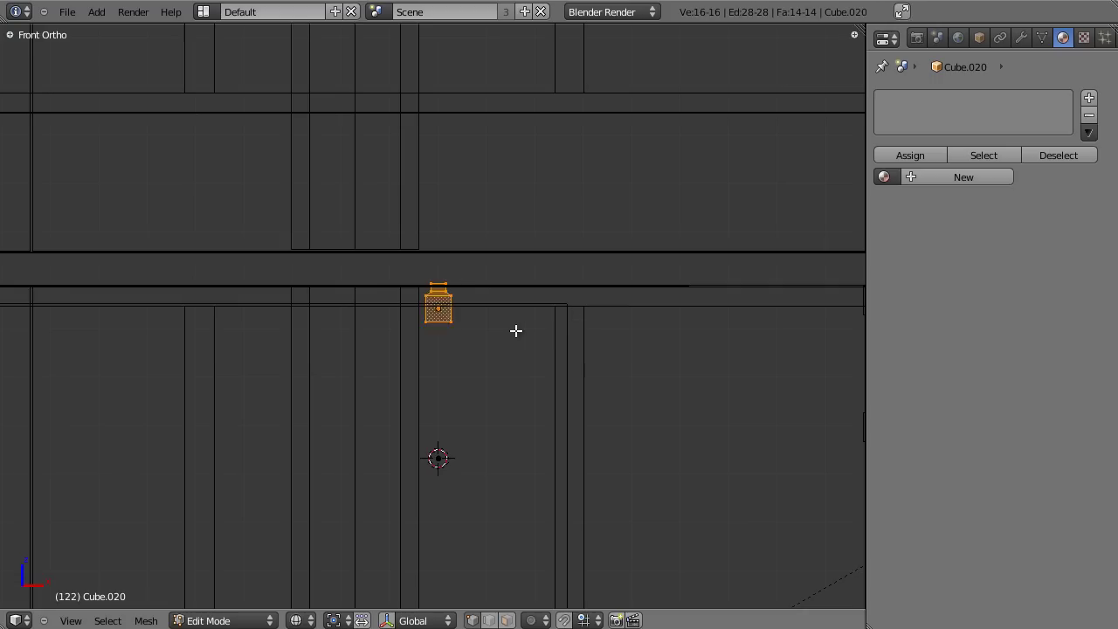
Raise and widen the fixture's bottom vertices, then extrude them downward and scale them in to form a tapered bulb
{"action": "scroll", "coordinate": [516, 330], "scroll_direction": "up", "scroll_amount": 7}
{"action": "key", "text": "a"}
{"action": "key", "text": "b"}
{"action": "left_click_drag", "start_coordinate": [350, 312], "coordinate": [610, 379]}
{"action": "key", "text": "g"}
{"action": "key", "text": "z"}
{"action": "left_click", "coordinate": [637, 337]}
{"action": "key", "text": "s"}
{"action": "left_click", "coordinate": [699, 341]}
{"action": "key", "text": "e"}
{"action": "left_click", "coordinate": [696, 386]}
{"action": "key", "text": "s"}
{"action": "left_click", "coordinate": [759, 377]}
{"action": "key", "text": "Tab"}
Give the bulb a new material with a pale yellow diffuse colour and an Emit value of 1.00
{"action": "scroll", "coordinate": [671, 379], "scroll_direction": "down", "scroll_amount": 8}
{"action": "middle_click_drag", "start_coordinate": [672, 384], "coordinate": [597, 409]}
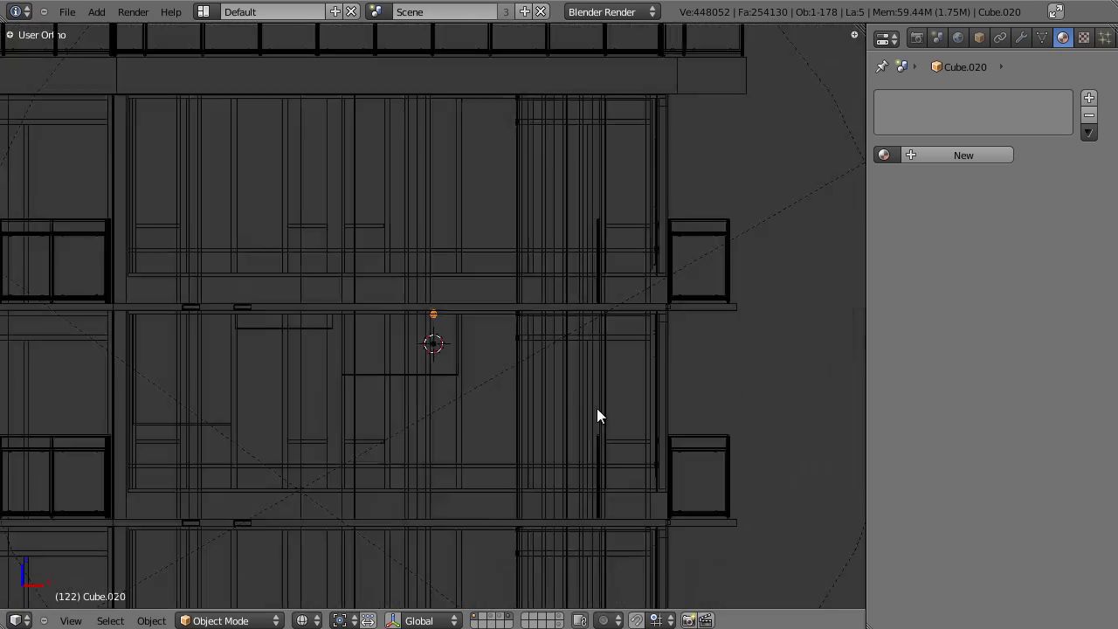
{"action": "key", "text": "KP_1"}
{"action": "scroll", "coordinate": [444, 468], "scroll_direction": "up", "scroll_amount": 12}
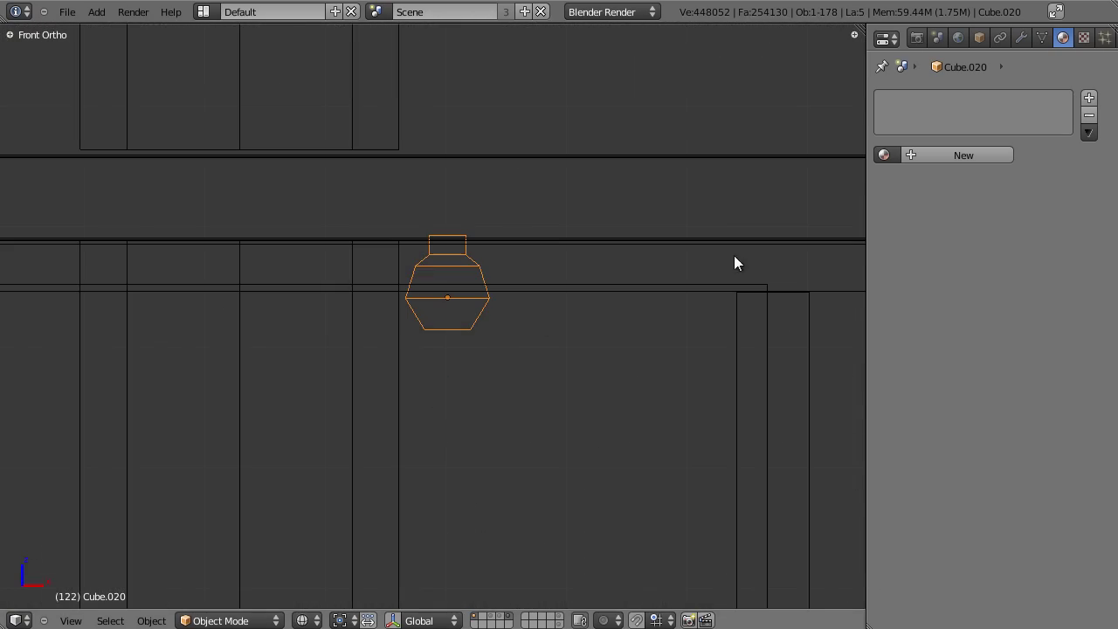
{"action": "left_click", "coordinate": [963, 155]}
{"action": "left_click", "coordinate": [928, 368]}
{"action": "left_click_drag", "start_coordinate": [914, 200], "coordinate": [868, 218]}
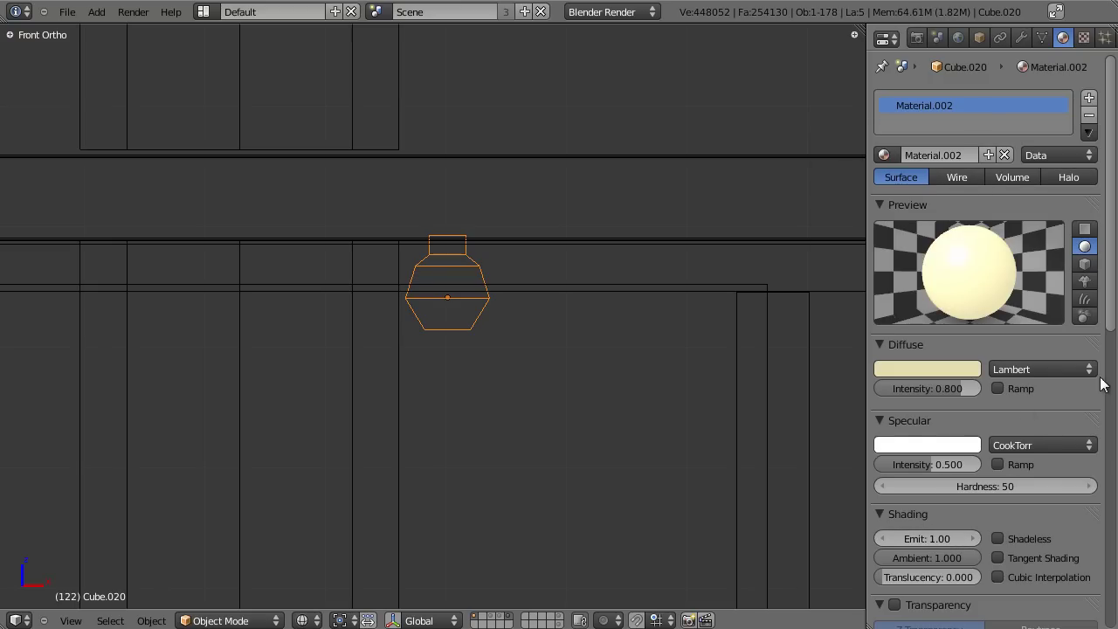
Select the point lamp together with the bulb and duplicate them down along the Z axis by two storeys
{"action": "scroll", "coordinate": [455, 308], "scroll_direction": "down", "scroll_amount": 8}
{"action": "middle_click_drag", "start_coordinate": [466, 368], "coordinate": [398, 395]}
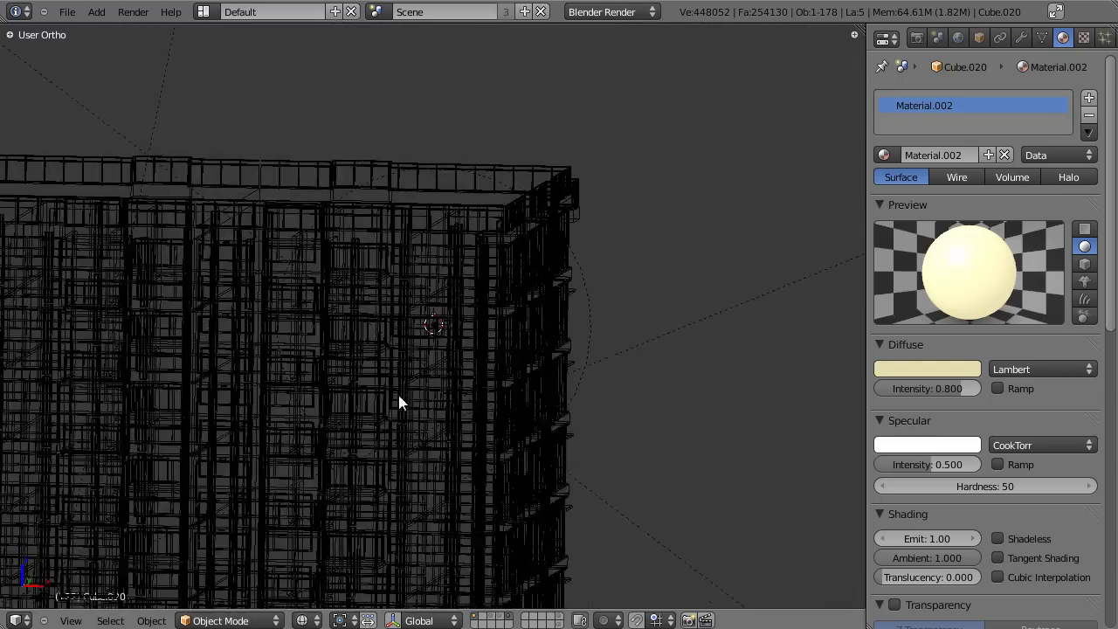
{"action": "key", "text": "KP_1"}
{"action": "scroll", "coordinate": [497, 338], "scroll_direction": "up", "scroll_amount": 6}
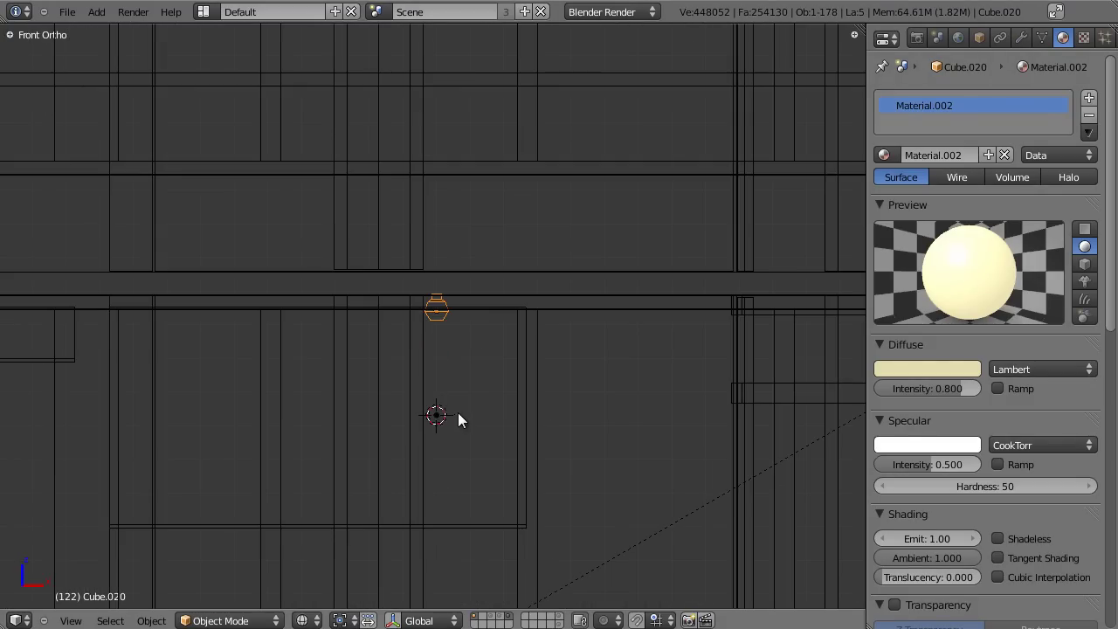
{"action": "right_click", "coordinate": [439, 419], "text": "shift"}
{"action": "scroll", "coordinate": [435, 316], "scroll_direction": "down", "scroll_amount": 3}
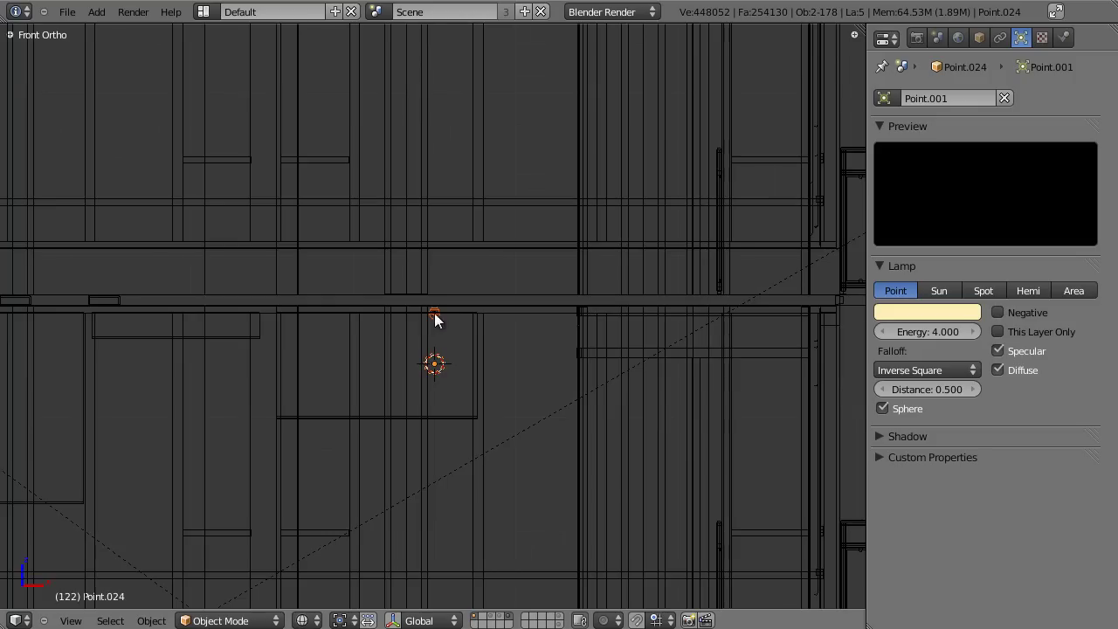
{"action": "scroll", "coordinate": [440, 435], "scroll_direction": "down", "scroll_amount": 8}
{"action": "scroll", "coordinate": [433, 389], "scroll_direction": "up", "scroll_amount": 8}
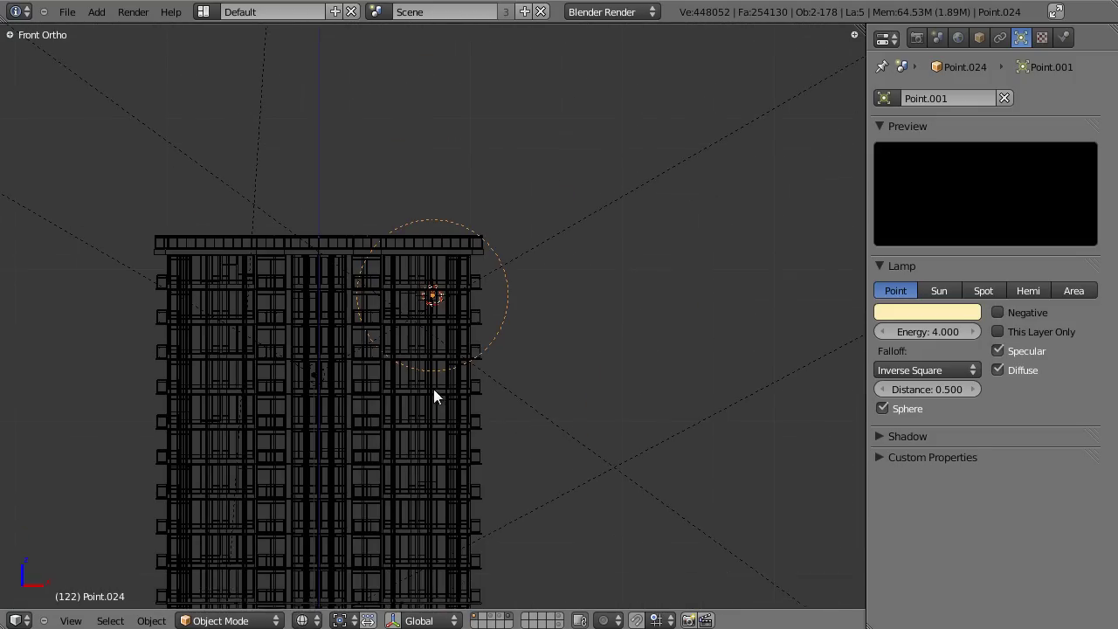
{"action": "key", "text": "shift+d"}
{"action": "key", "text": "z"}
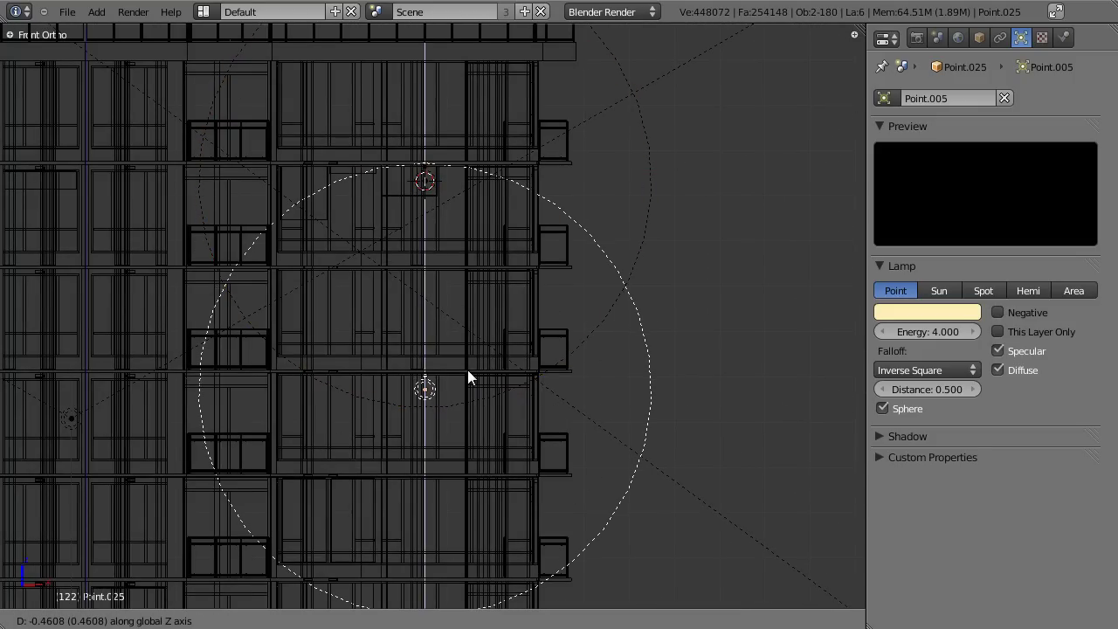
{"action": "left_click", "coordinate": [466, 378]}
Fine-tune the duplicated lamp and bulb along the Z axis so the bulb meets its storey's ceiling
{"action": "middle_click_drag", "start_coordinate": [467, 378], "coordinate": [458, 269], "text": "shift"}
{"action": "scroll", "coordinate": [460, 266], "scroll_direction": "up", "scroll_amount": 6}
{"action": "key", "text": "g"}
{"action": "key", "text": "z"}
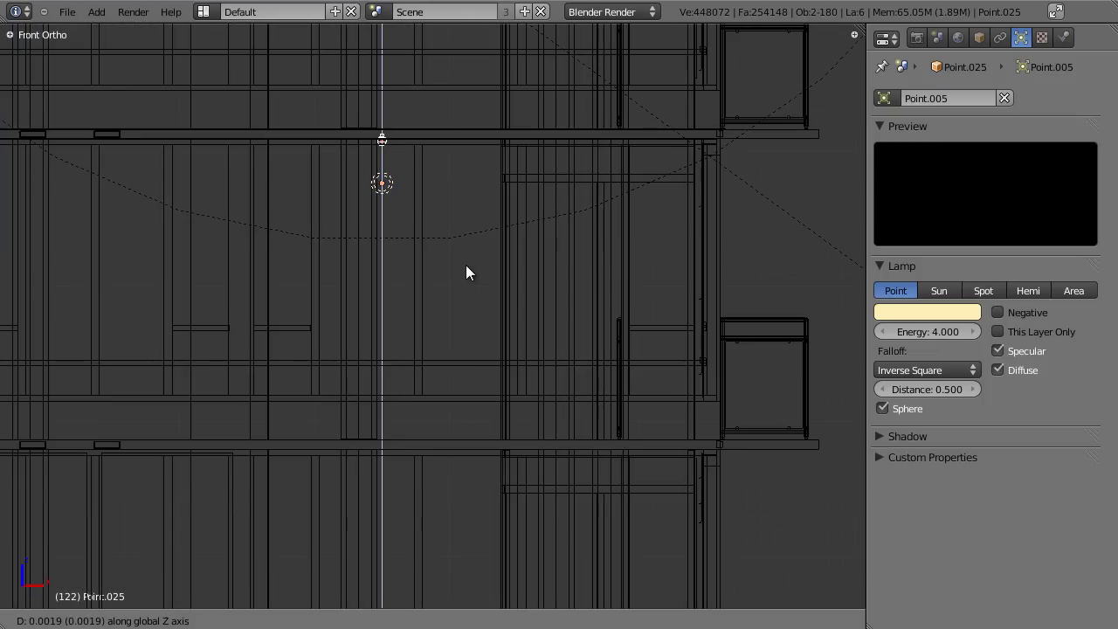
{"action": "left_click", "coordinate": [466, 269]}
Duplicate the lamp and bulb again down along the Z axis into the next storey below
{"action": "scroll", "coordinate": [468, 271], "scroll_direction": "down", "scroll_amount": 6}
{"action": "scroll", "coordinate": [470, 272], "scroll_direction": "down", "scroll_amount": 2}
{"action": "key", "text": "shift+d"}
{"action": "key", "text": "z"}
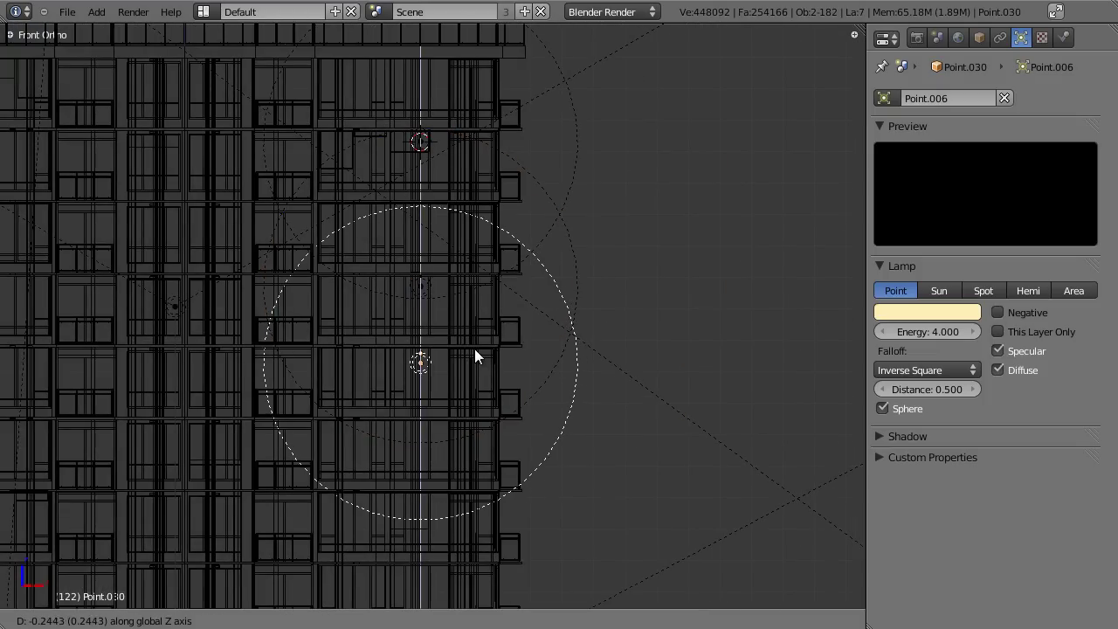
{"action": "left_click", "coordinate": [480, 345]}
Duplicate the lamp and bulb along the X axis into the tower's middle section and adjust their height along Z
{"action": "key", "text": "shift+d"}
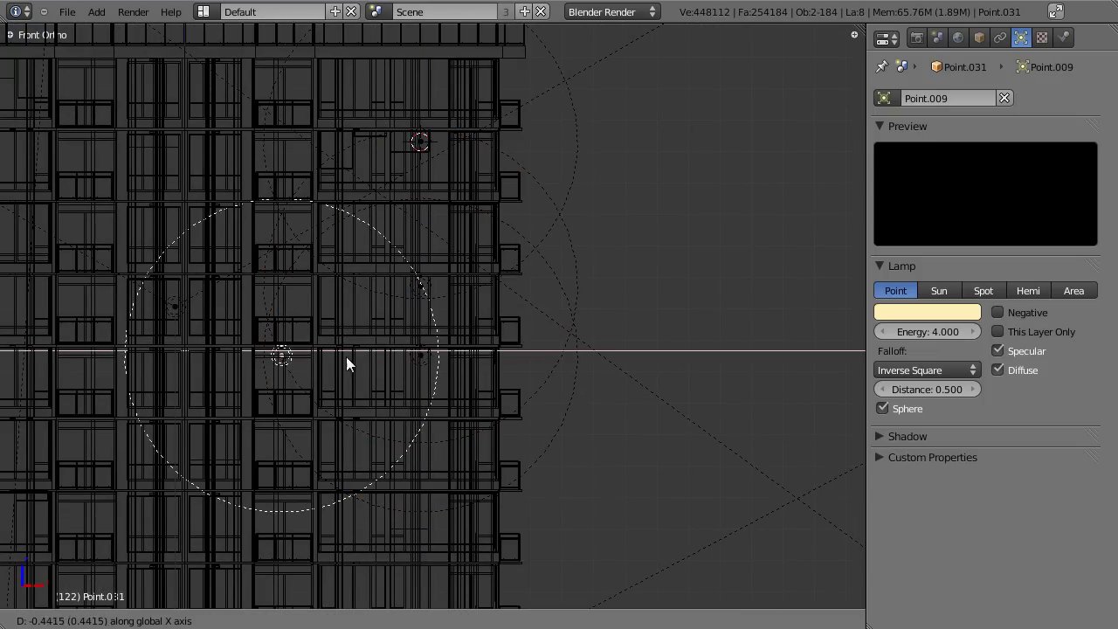
{"action": "left_click", "coordinate": [269, 371]}
{"action": "scroll", "coordinate": [492, 335], "scroll_direction": "up", "scroll_amount": 6}
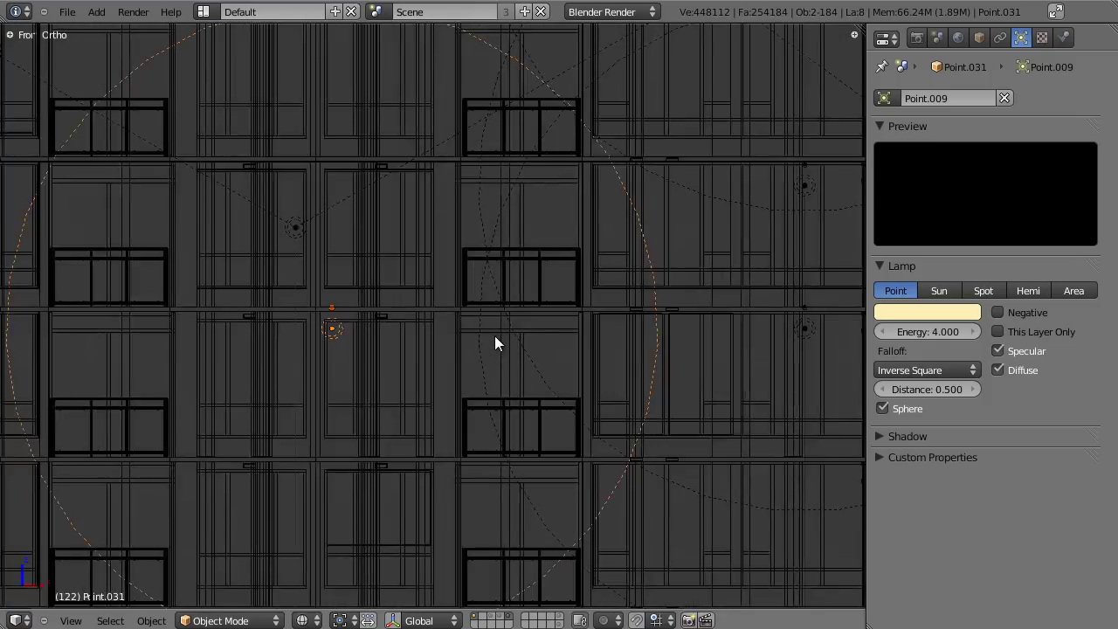
{"action": "key", "text": "g"}
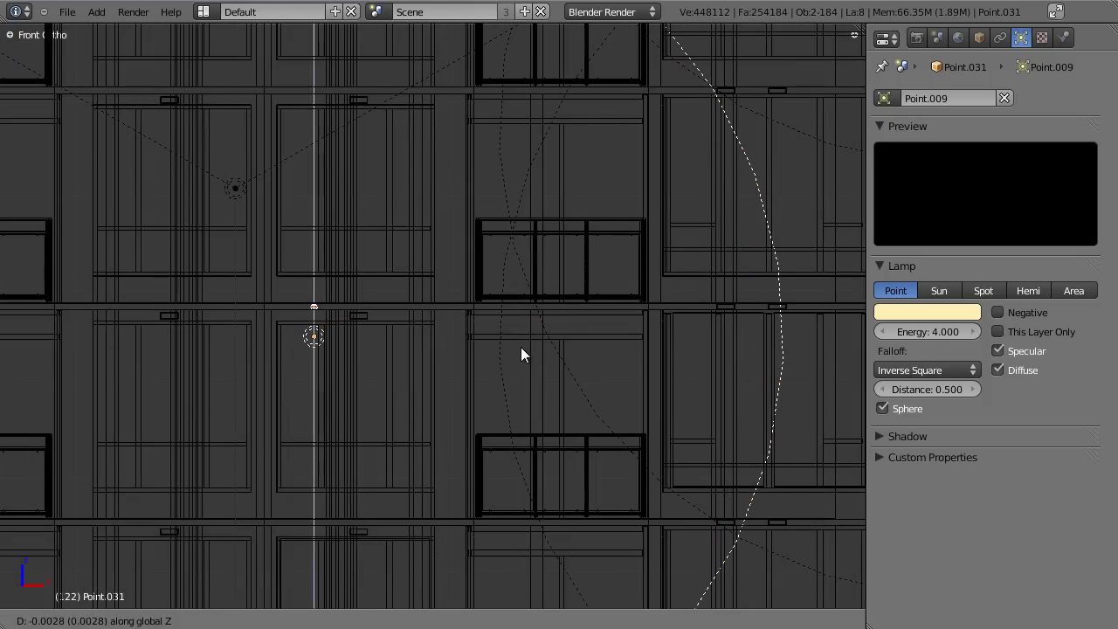
Switch to the Blender window with the finished render and examine how the lit rooms are spread over the tower
{"action": "key", "text": "alt+Tab"}
{"action": "scroll", "coordinate": [721, 360], "scroll_direction": "up", "scroll_amount": 5}
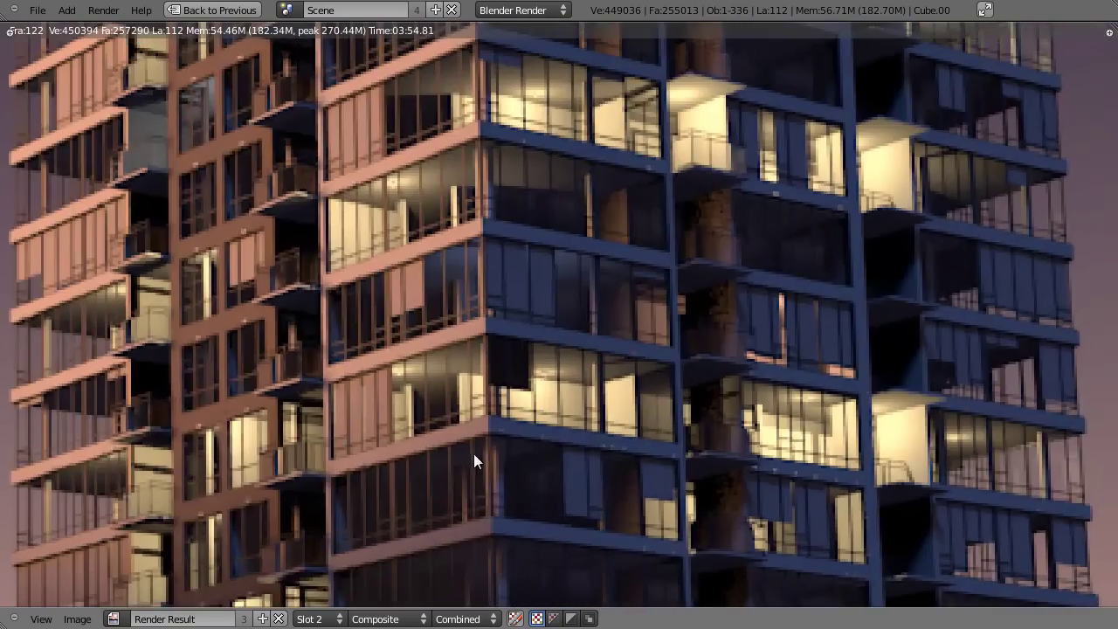
{"action": "scroll", "coordinate": [785, 398], "scroll_direction": "down", "scroll_amount": 2}
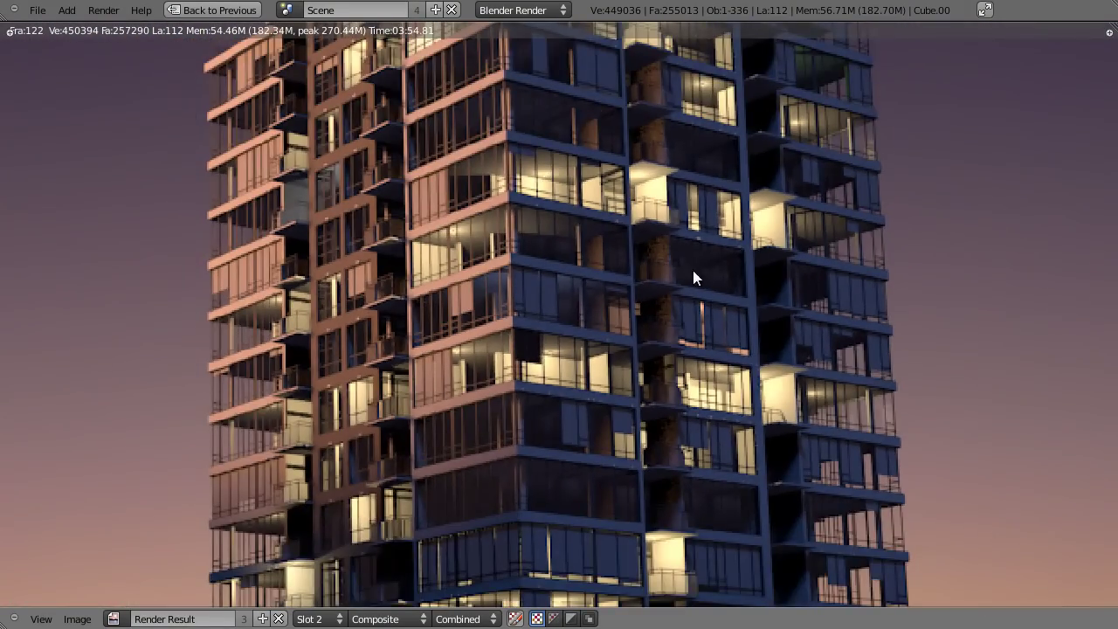
{"action": "scroll", "coordinate": [692, 270], "scroll_direction": "down", "scroll_amount": 3}
{"action": "middle_click_drag", "start_coordinate": [576, 340], "coordinate": [569, 239]}
{"action": "key", "text": "alt+Tab"}
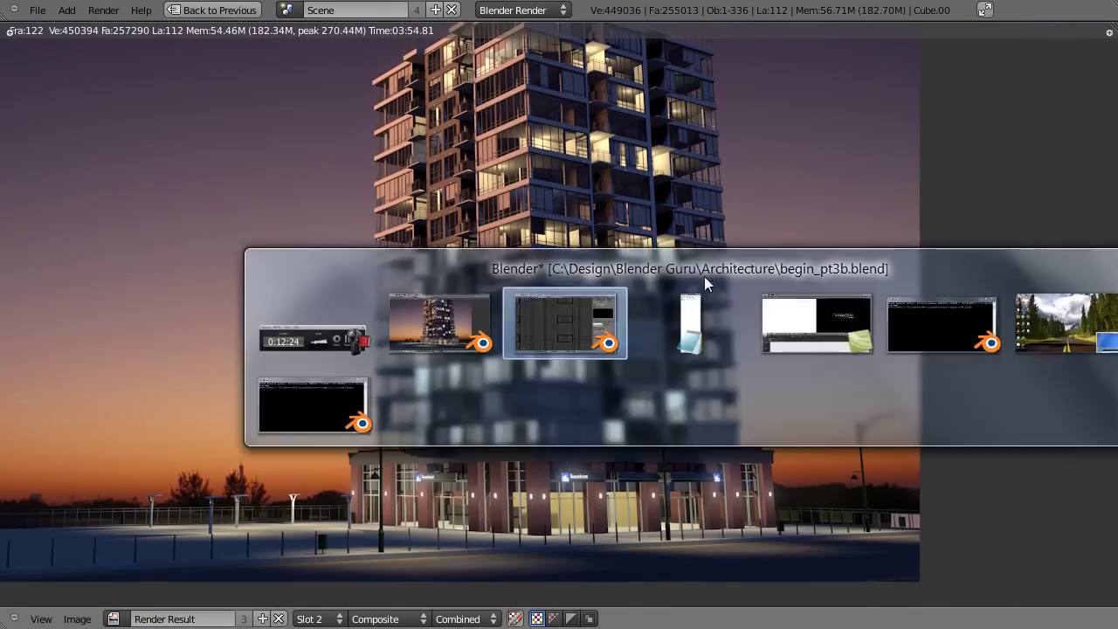
Select the three duplicated point lamps with their bulbs in the begin_pt3b.blend window and delete them
{"action": "scroll", "coordinate": [400, 236], "scroll_direction": "down", "scroll_amount": 2}
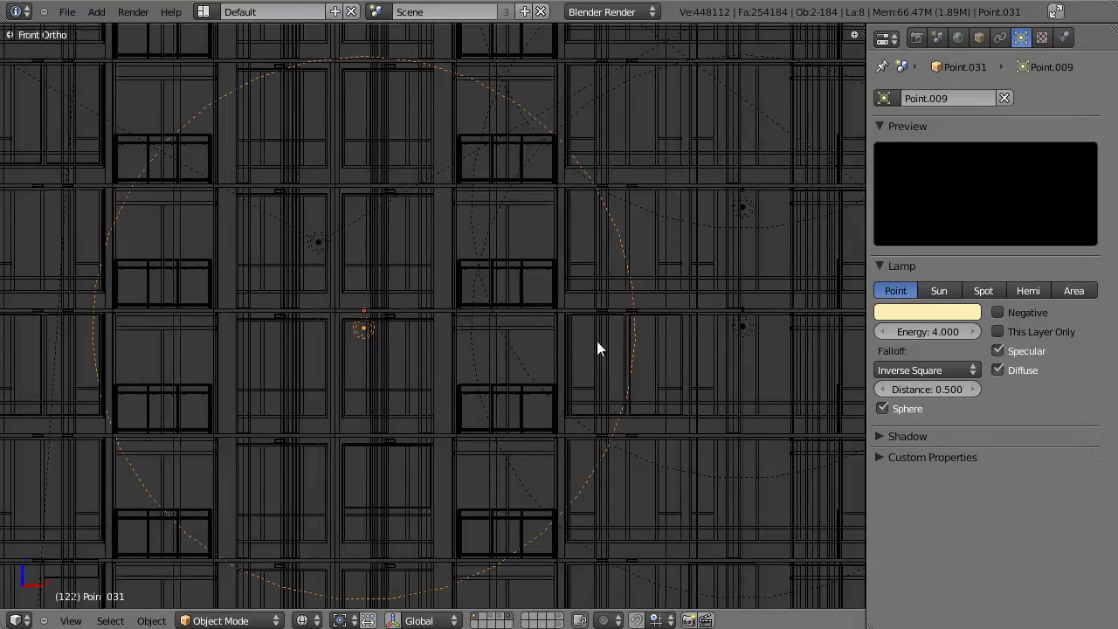
{"action": "scroll", "coordinate": [629, 345], "scroll_direction": "down", "scroll_amount": 4}
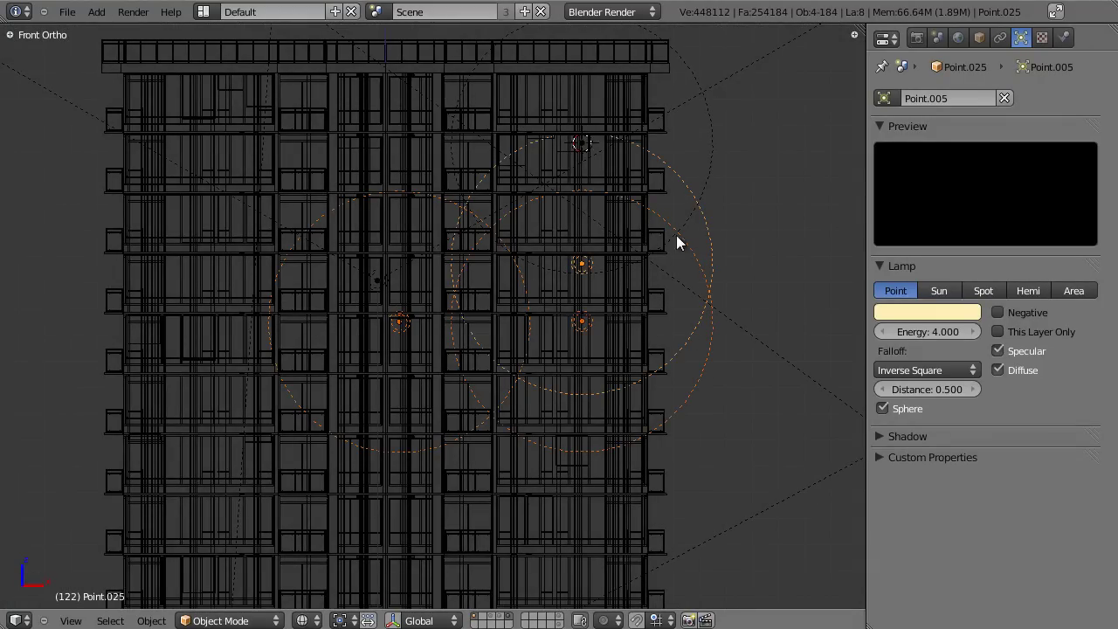
{"action": "scroll", "coordinate": [676, 235], "scroll_direction": "up", "scroll_amount": 3}
{"action": "middle_click_drag", "start_coordinate": [639, 324], "coordinate": [466, 341], "text": "shift"}
{"action": "scroll", "coordinate": [524, 343], "scroll_direction": "up", "scroll_amount": 5}
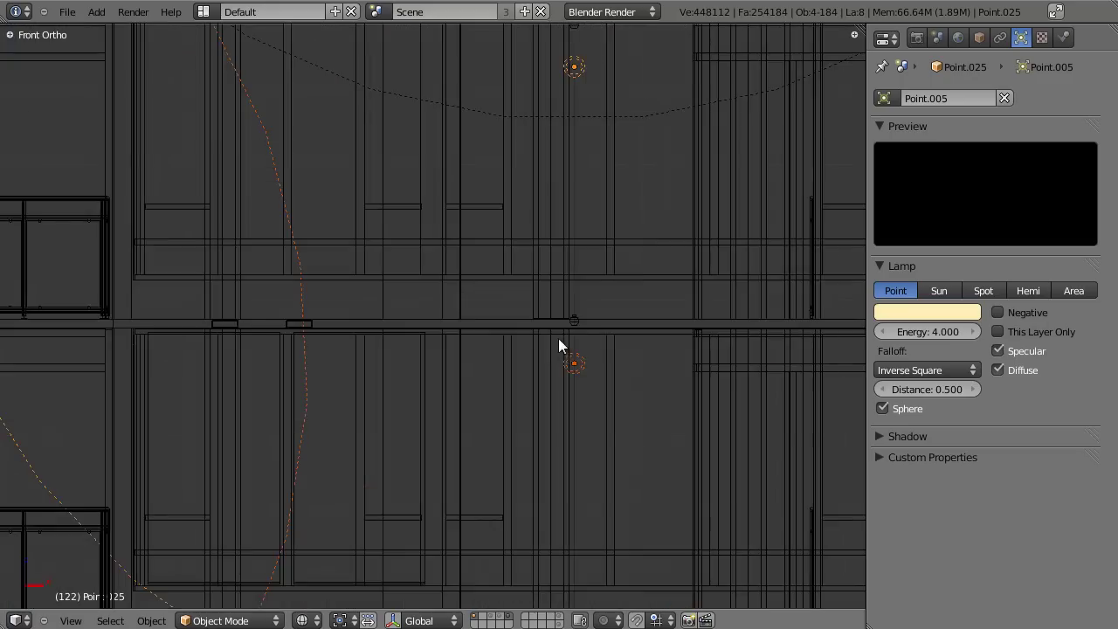
{"action": "scroll", "coordinate": [559, 340], "scroll_direction": "up", "scroll_amount": 4}
{"action": "right_click", "coordinate": [732, 329]}
{"action": "scroll", "coordinate": [731, 329], "scroll_direction": "down", "scroll_amount": 5}
{"action": "middle_click_drag", "start_coordinate": [657, 147], "coordinate": [591, 356], "text": "shift"}
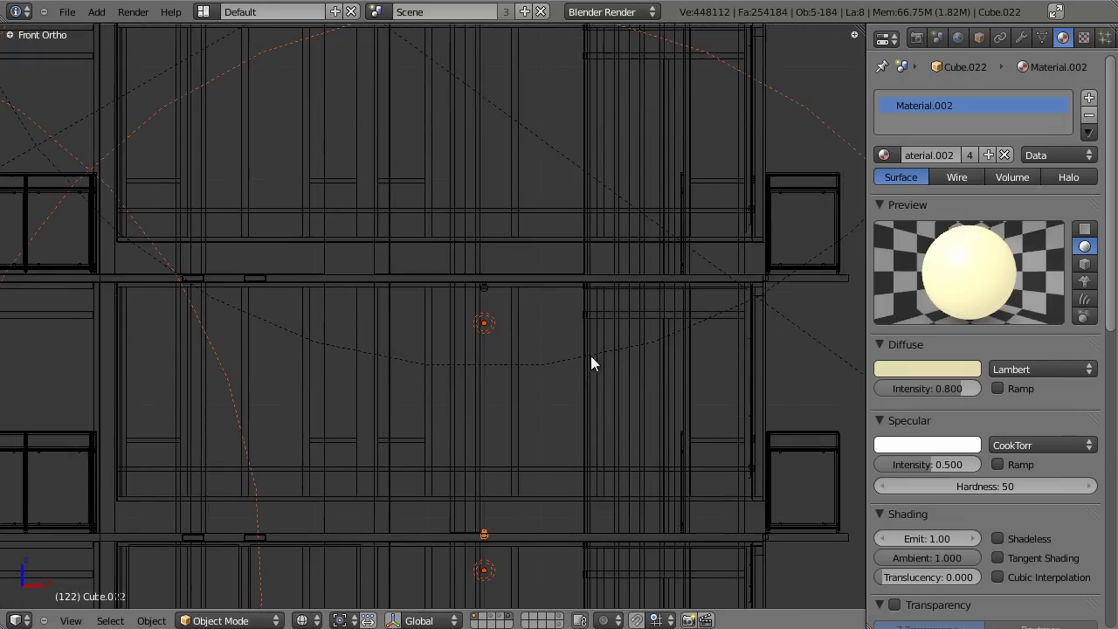
{"action": "scroll", "coordinate": [590, 356], "scroll_direction": "up", "scroll_amount": 7}
{"action": "right_click", "coordinate": [619, 227], "text": "shift"}
{"action": "scroll", "coordinate": [620, 236], "scroll_direction": "down", "scroll_amount": 11}
{"action": "key", "text": "x"}
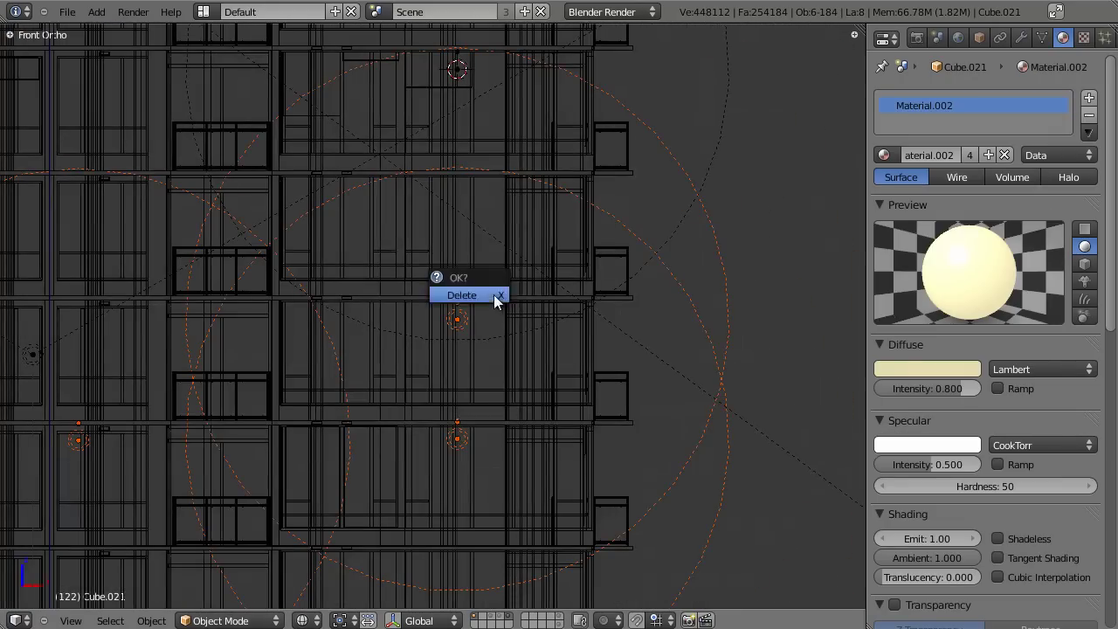
{"action": "left_click", "coordinate": [483, 297]}
Delete the remaining point lamp near the tower's upper corner, using solid shading to pick it, and return to wireframe
{"action": "scroll", "coordinate": [489, 341], "scroll_direction": "down", "scroll_amount": 5}
{"action": "middle_click_drag", "start_coordinate": [473, 349], "coordinate": [339, 313]}
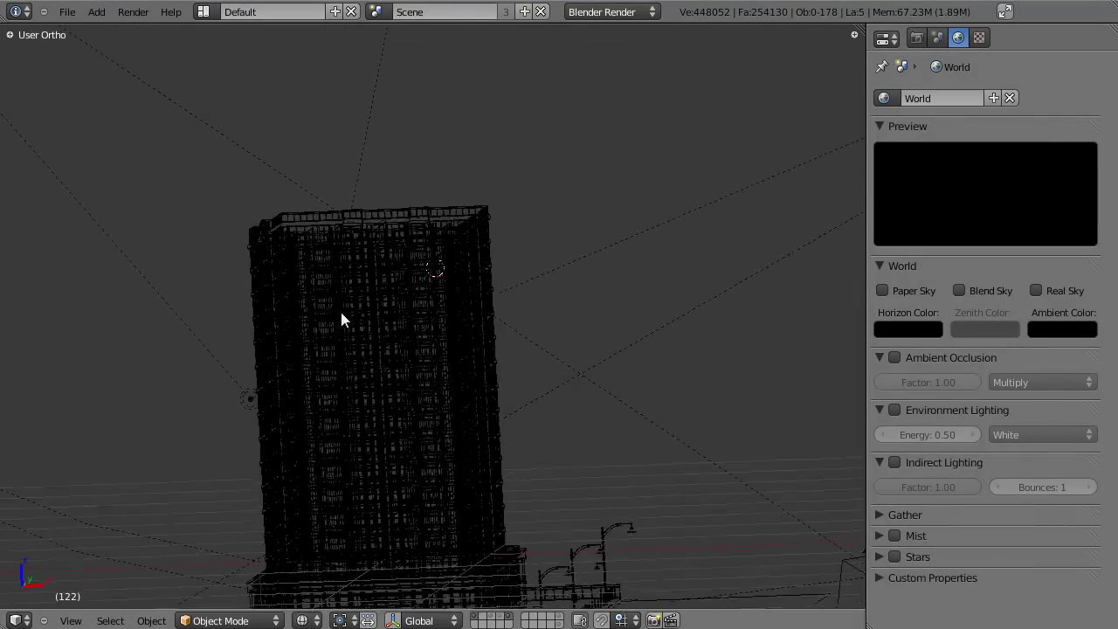
{"action": "scroll", "coordinate": [463, 348], "scroll_direction": "up", "scroll_amount": 4}
{"action": "middle_click_drag", "start_coordinate": [463, 347], "coordinate": [429, 412]}
{"action": "key", "text": "z"}
{"action": "scroll", "coordinate": [479, 323], "scroll_direction": "down", "scroll_amount": 3}
{"action": "scroll", "coordinate": [397, 331], "scroll_direction": "up", "scroll_amount": 5}
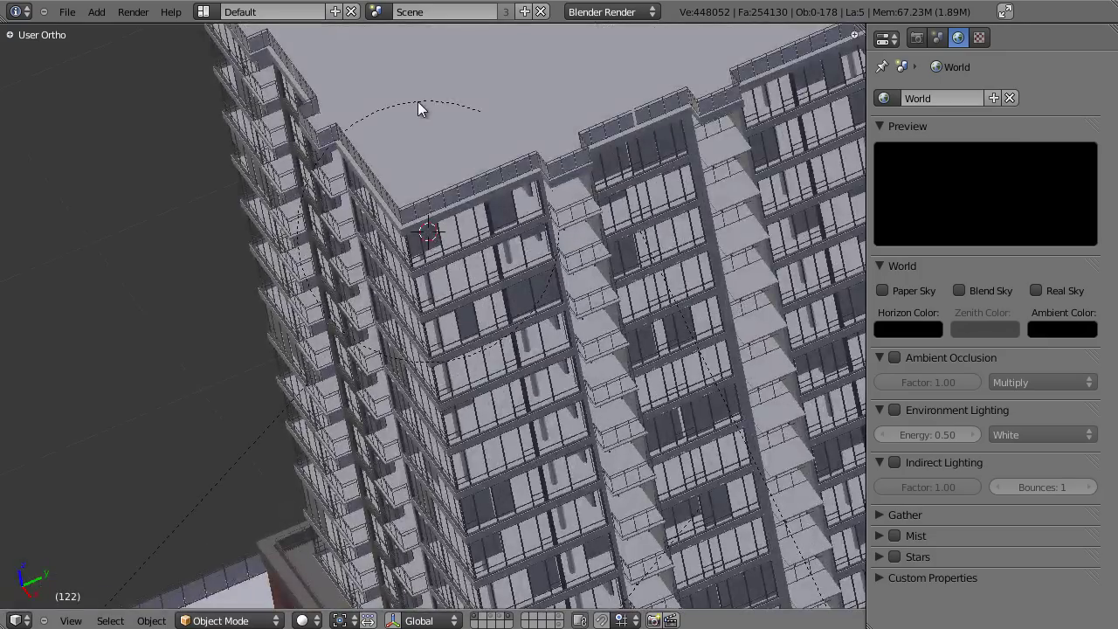
{"action": "right_click", "coordinate": [434, 144]}
{"action": "key", "text": "x"}
{"action": "left_click", "coordinate": [438, 154]}
{"action": "key", "text": "z"}
{"action": "mouse_move", "coordinate": [486, 259]}
{"action": "middle_mouse_down"}
{"action": "mouse_move", "coordinate": [639, 158]}
{"action": "mouse_move", "coordinate": [420, 250]}
{"action": "middle_mouse_up"}
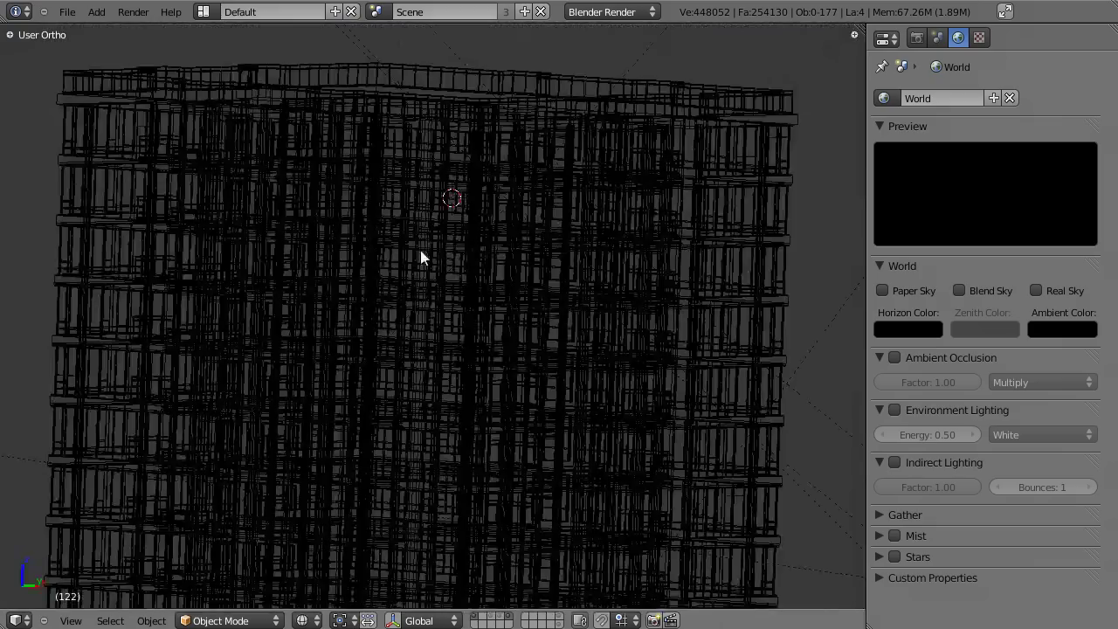
Inspect the whole tower in solid shading and examine the lit rooms up close in the finished render
{"action": "scroll", "coordinate": [398, 292], "scroll_direction": "down", "scroll_amount": 5}
{"action": "key", "text": "z"}
{"action": "mouse_move", "coordinate": [373, 336]}
{"action": "middle_mouse_down"}
{"action": "mouse_move", "coordinate": [519, 361]}
{"action": "mouse_move", "coordinate": [509, 324]}
{"action": "middle_mouse_up"}
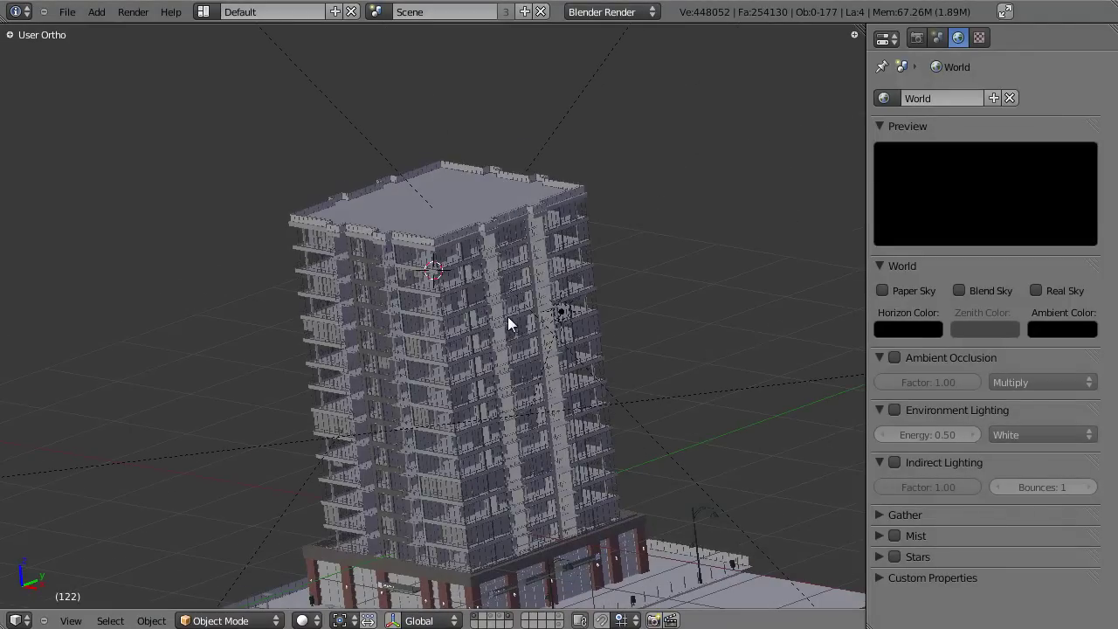
{"action": "key", "text": "z"}
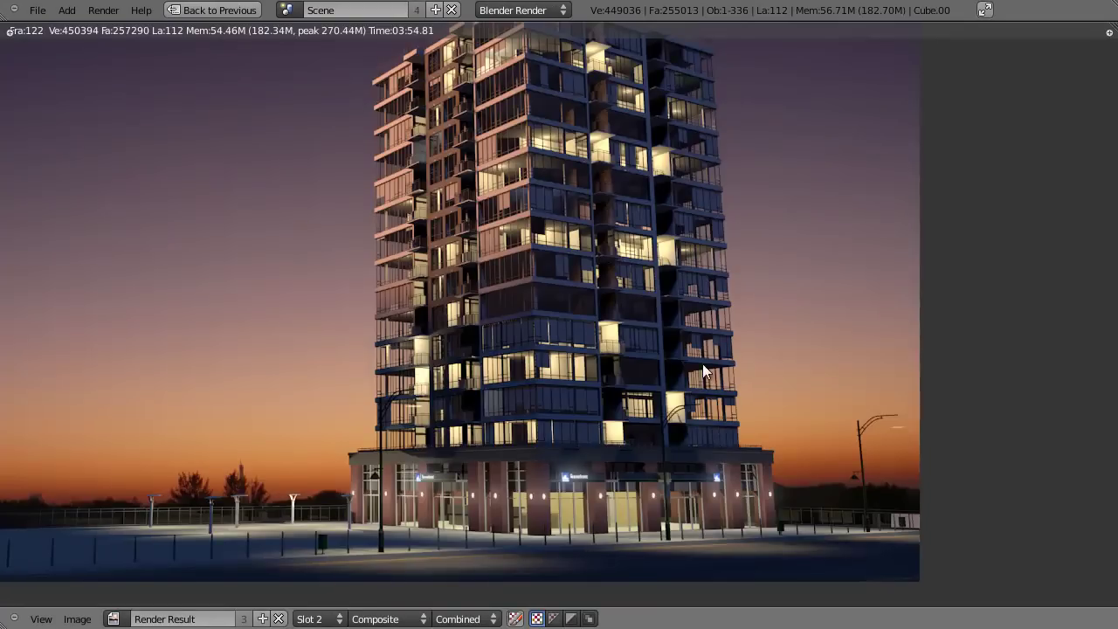
{"action": "scroll", "coordinate": [584, 198], "scroll_direction": "up", "scroll_amount": 3}
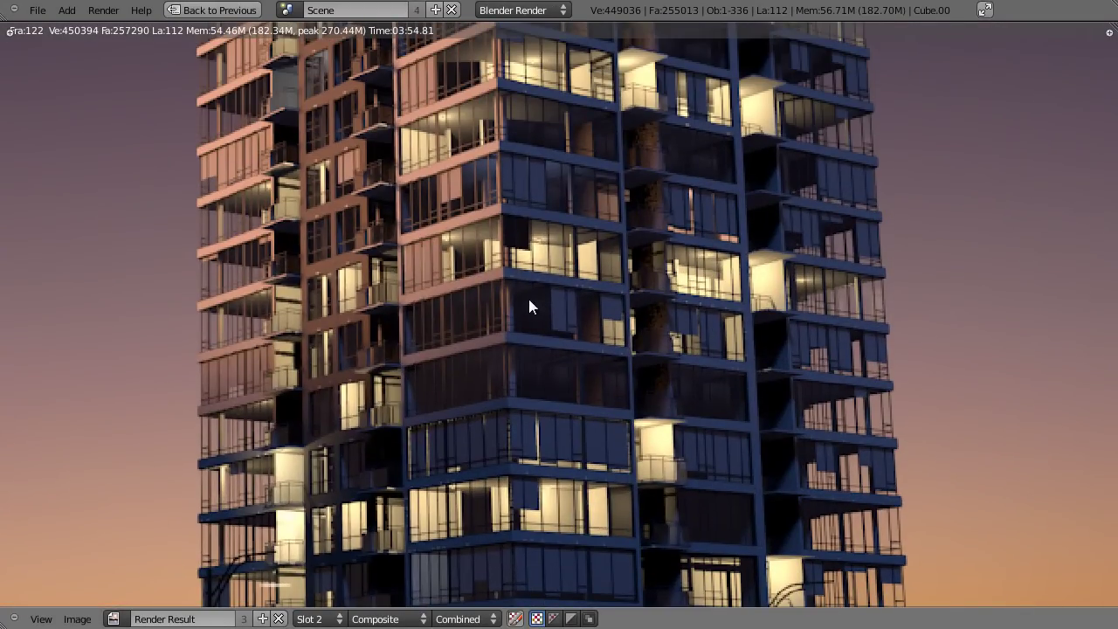
{"action": "scroll", "coordinate": [584, 174], "scroll_direction": "down", "scroll_amount": 3}
{"action": "key", "text": "Escape"}
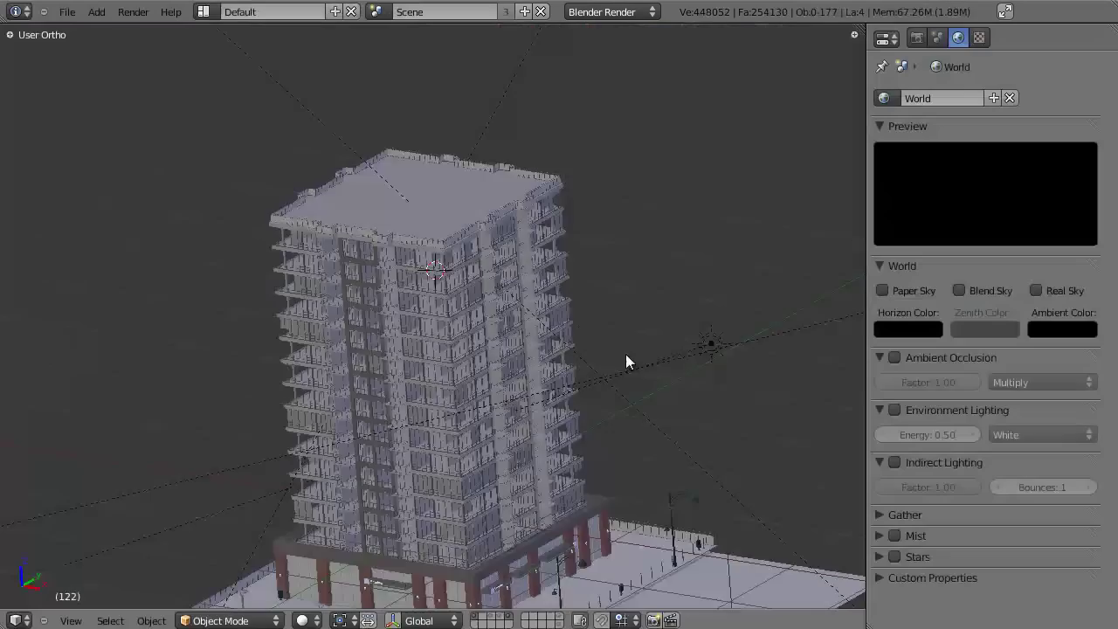
Show the additional layer holding the apartment, facade and street lamps together with the building
{"action": "scroll", "coordinate": [503, 350], "scroll_direction": "up", "scroll_amount": 4}
{"action": "middle_click_drag", "start_coordinate": [467, 354], "coordinate": [568, 297]}
{"action": "key", "text": "KP_1"}
{"action": "middle_click_drag", "start_coordinate": [760, 270], "coordinate": [513, 597]}
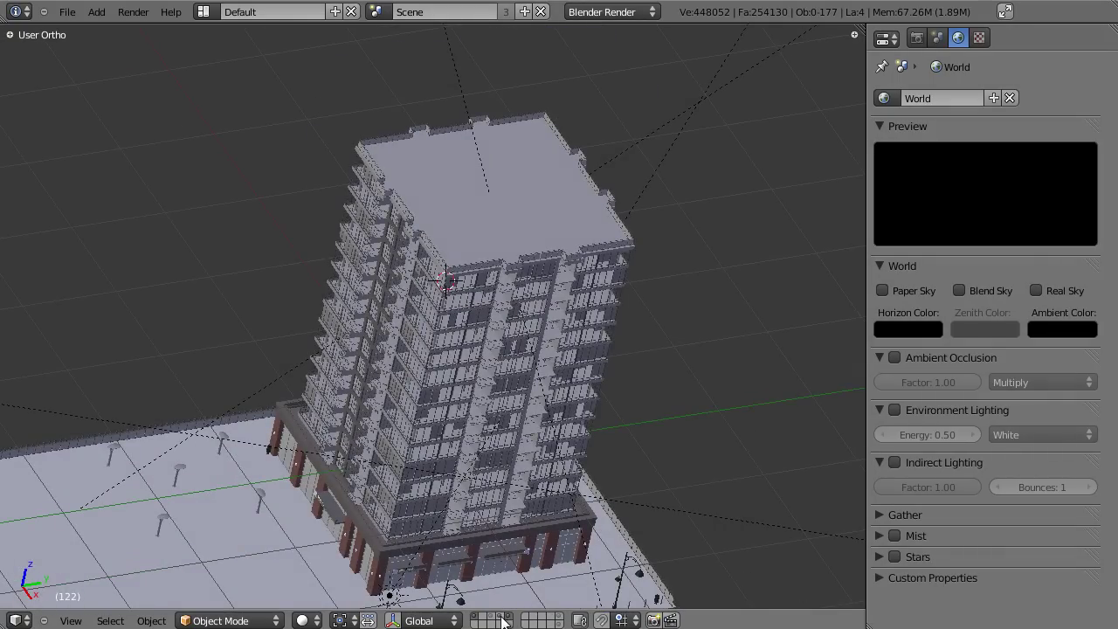
{"action": "left_click", "coordinate": [493, 622], "text": "shift"}
{"action": "middle_click_drag", "start_coordinate": [521, 406], "coordinate": [582, 291]}
{"action": "scroll", "coordinate": [582, 292], "scroll_direction": "up", "scroll_amount": 3}
{"action": "middle_click_drag", "start_coordinate": [375, 363], "coordinate": [363, 332]}
{"action": "scroll", "coordinate": [445, 241], "scroll_direction": "down", "scroll_amount": 8, "text": "shift"}
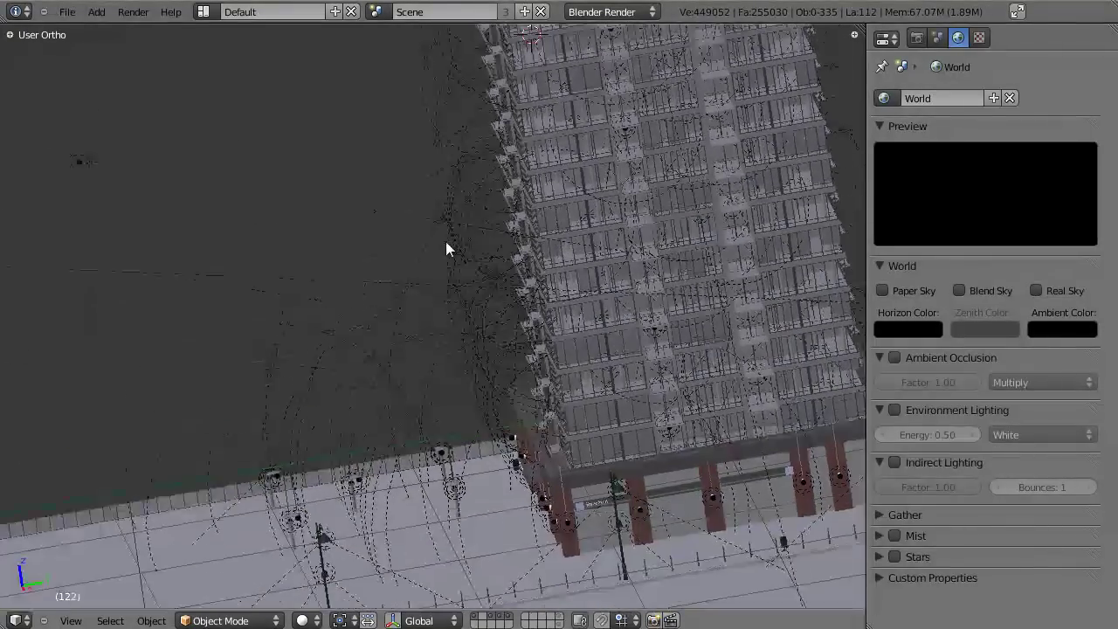
Select the street light's spot lamp and examine its settings and how the lamps are spread around the building
{"action": "right_click", "coordinate": [370, 206]}
{"action": "right_click", "coordinate": [562, 328]}
{"action": "mouse_move", "coordinate": [562, 329]}
{"action": "middle_mouse_down"}
{"action": "mouse_move", "coordinate": [671, 485]}
{"action": "mouse_move", "coordinate": [511, 284]}
{"action": "mouse_move", "coordinate": [497, 209]}
{"action": "mouse_move", "coordinate": [530, 392]}
{"action": "mouse_move", "coordinate": [478, 111]}
{"action": "middle_mouse_up"}
{"action": "key", "text": "z"}
{"action": "key", "text": "z"}
{"action": "scroll", "coordinate": [461, 199], "scroll_direction": "down", "scroll_amount": 5}
{"action": "mouse_move", "coordinate": [451, 299]}
{"action": "middle_mouse_down"}
{"action": "mouse_move", "coordinate": [449, 224]}
{"action": "mouse_move", "coordinate": [342, 347]}
{"action": "mouse_move", "coordinate": [379, 469]}
{"action": "mouse_move", "coordinate": [513, 391]}
{"action": "mouse_move", "coordinate": [454, 417]}
{"action": "mouse_move", "coordinate": [552, 343]}
{"action": "mouse_move", "coordinate": [399, 349]}
{"action": "middle_mouse_up"}
{"action": "right_click", "coordinate": [513, 397]}
{"action": "key", "text": "z"}
{"action": "key", "text": "z"}
{"action": "scroll", "coordinate": [440, 374], "scroll_direction": "up", "scroll_amount": 6}
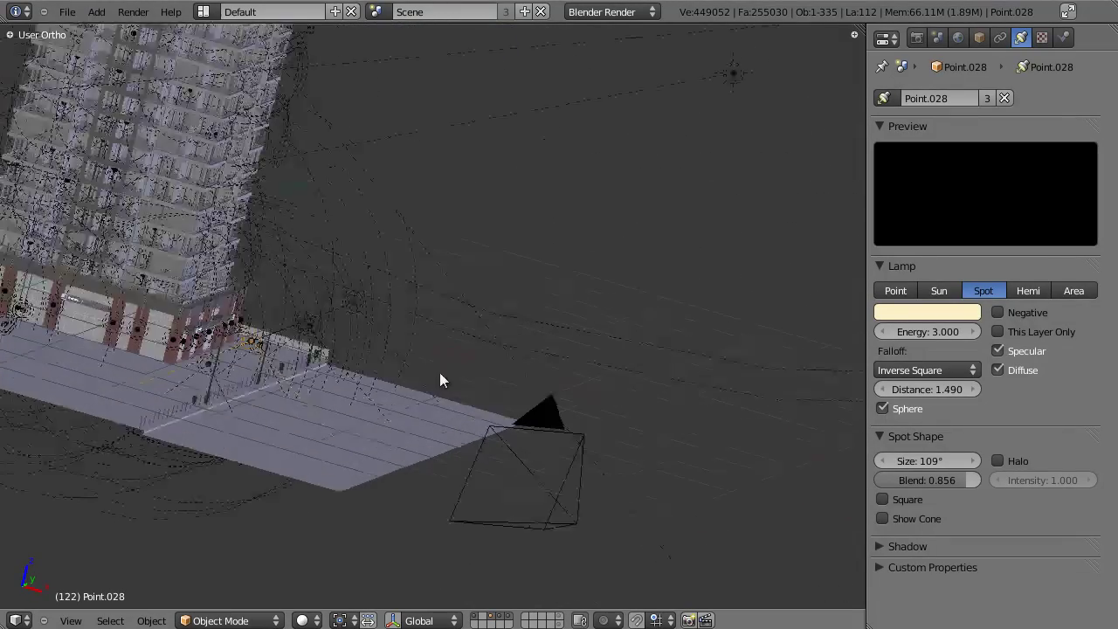
{"action": "key", "text": "z"}
{"action": "middle_click_drag", "start_coordinate": [325, 357], "coordinate": [343, 382]}
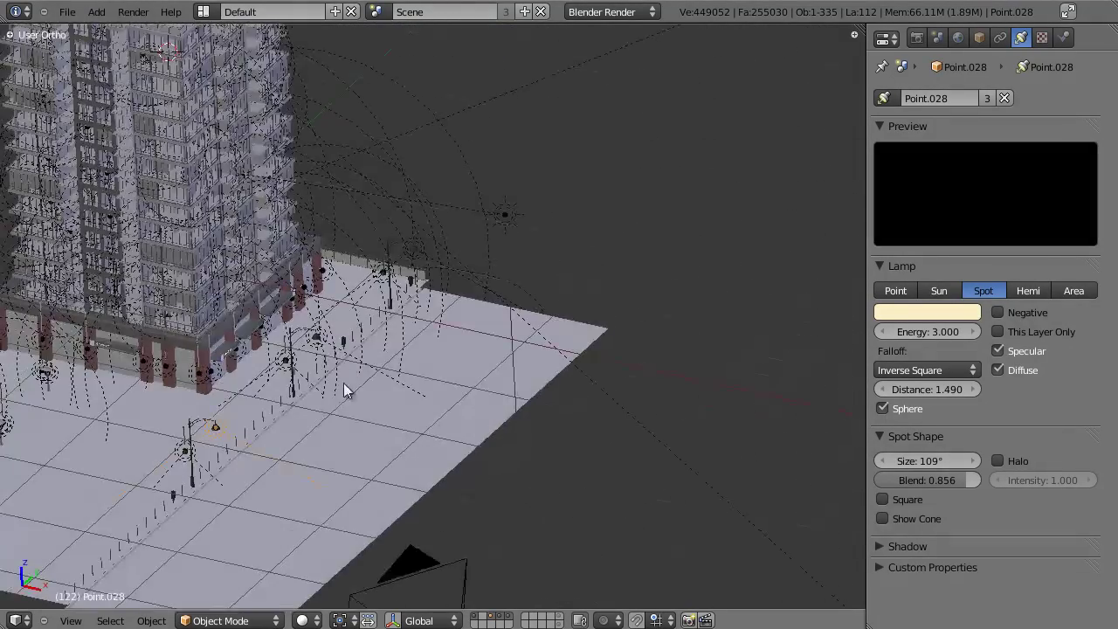
{"action": "scroll", "coordinate": [343, 382], "scroll_direction": "down", "scroll_amount": 3}
{"action": "middle_click_drag", "start_coordinate": [532, 359], "coordinate": [460, 473]}
{"action": "scroll", "coordinate": [443, 437], "scroll_direction": "down", "scroll_amount": 4}
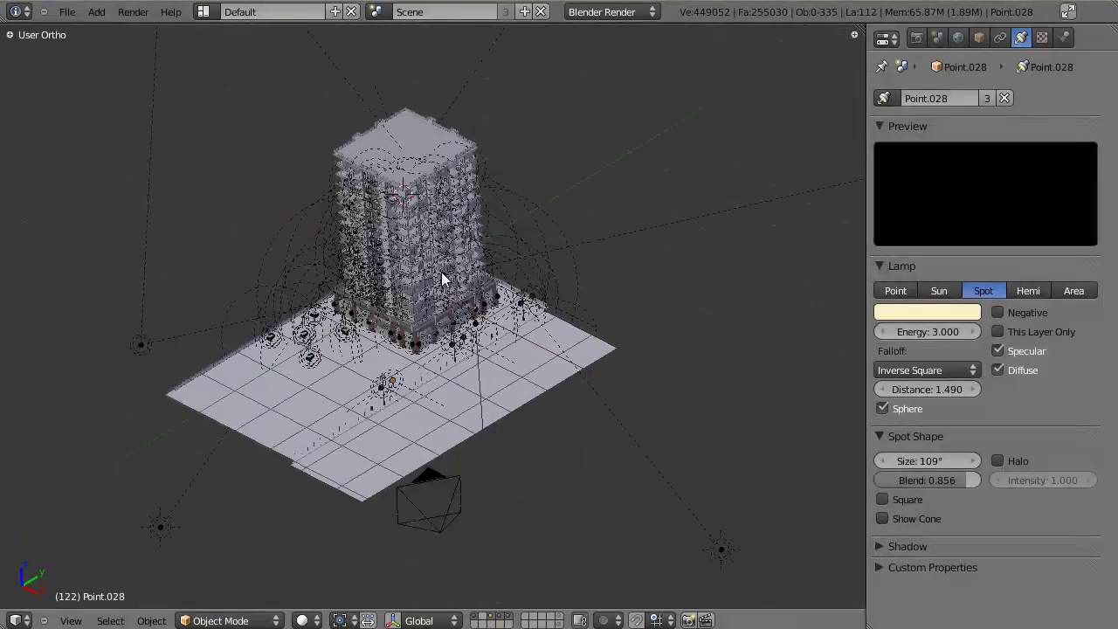
{"action": "middle_click_drag", "start_coordinate": [443, 274], "coordinate": [477, 317]}
Add a plane beside the tower in front view and rotate it -90 degrees so it stands upright
{"action": "key", "text": "KP_0"}
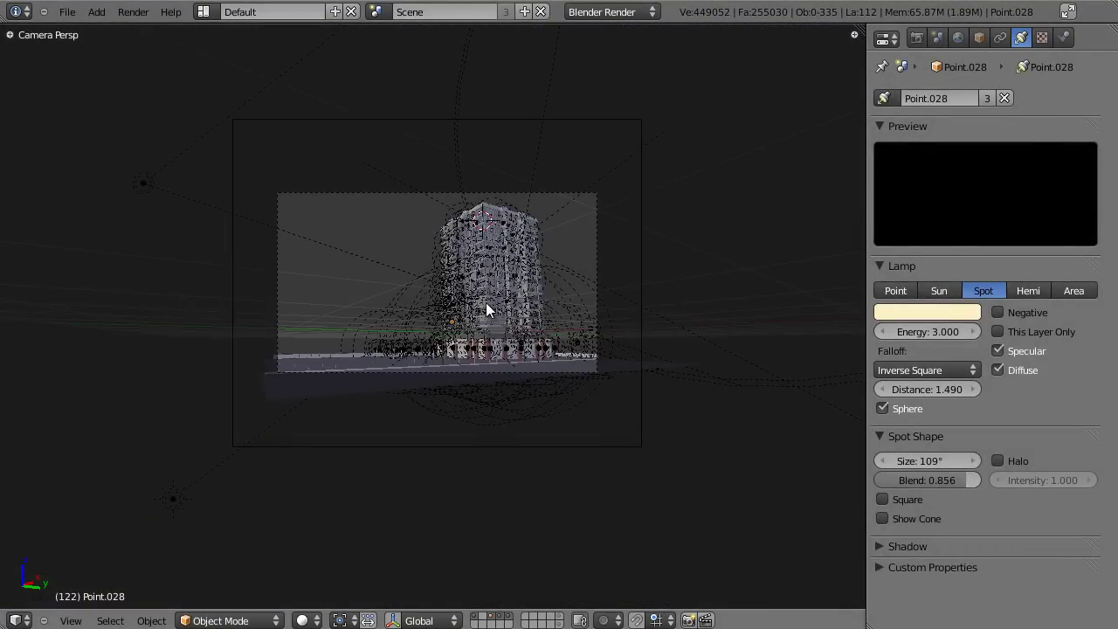
{"action": "scroll", "coordinate": [485, 302], "scroll_direction": "up", "scroll_amount": 3}
{"action": "left_click", "coordinate": [444, 213]}
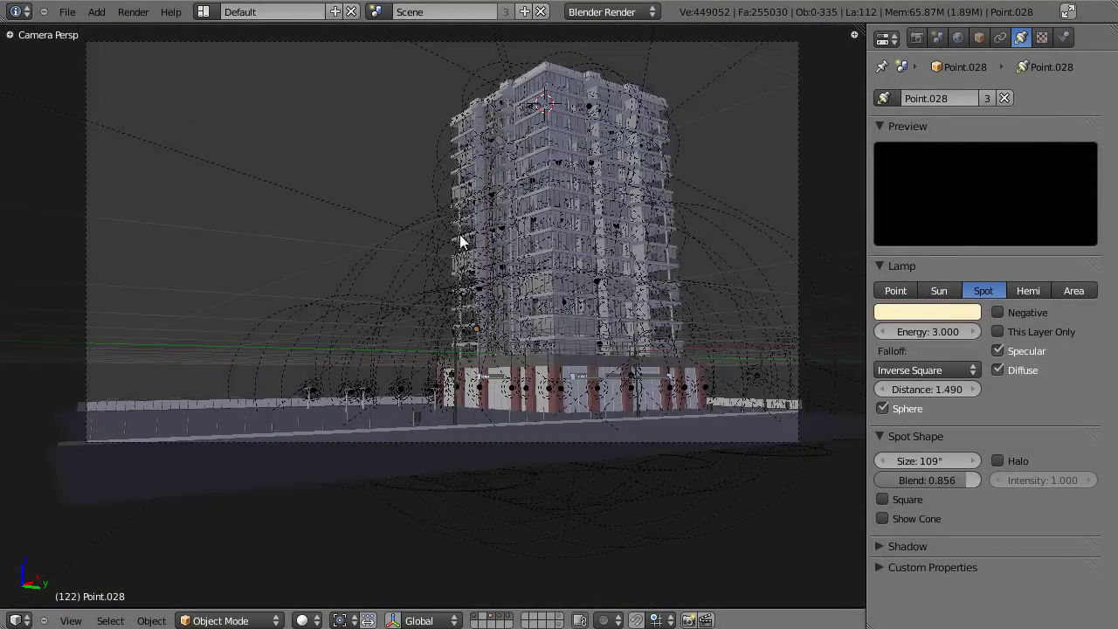
{"action": "key", "text": "KP_7"}
{"action": "scroll", "coordinate": [403, 287], "scroll_direction": "down", "scroll_amount": 3}
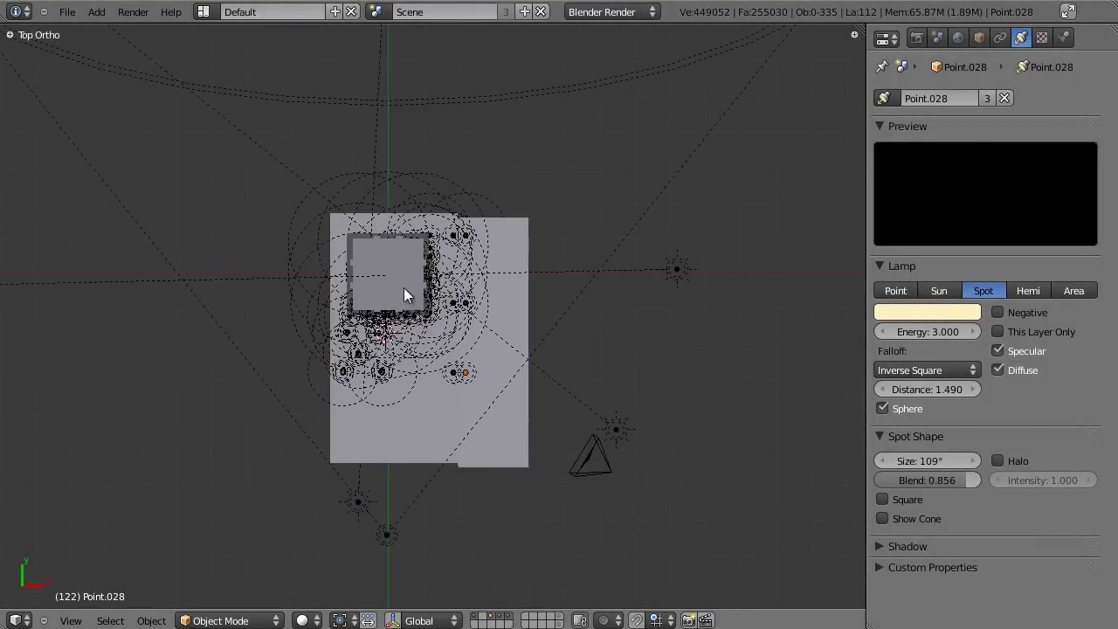
{"action": "key", "text": "KP_1"}
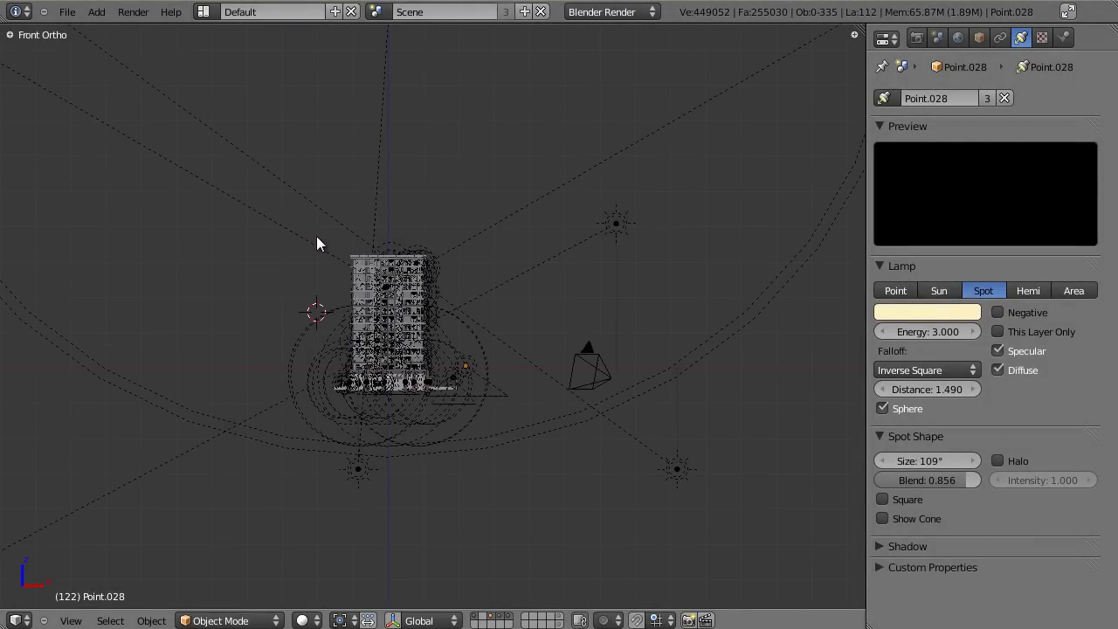
{"action": "key", "text": "shift+a"}
{"action": "left_click", "coordinate": [345, 235]}
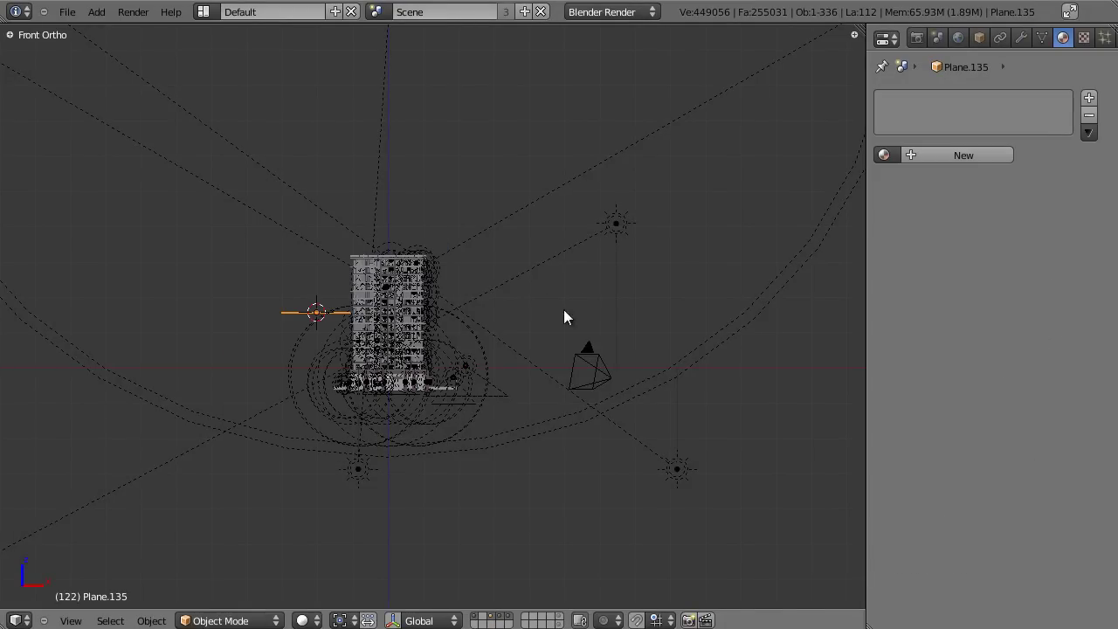
{"action": "key", "text": "r"}
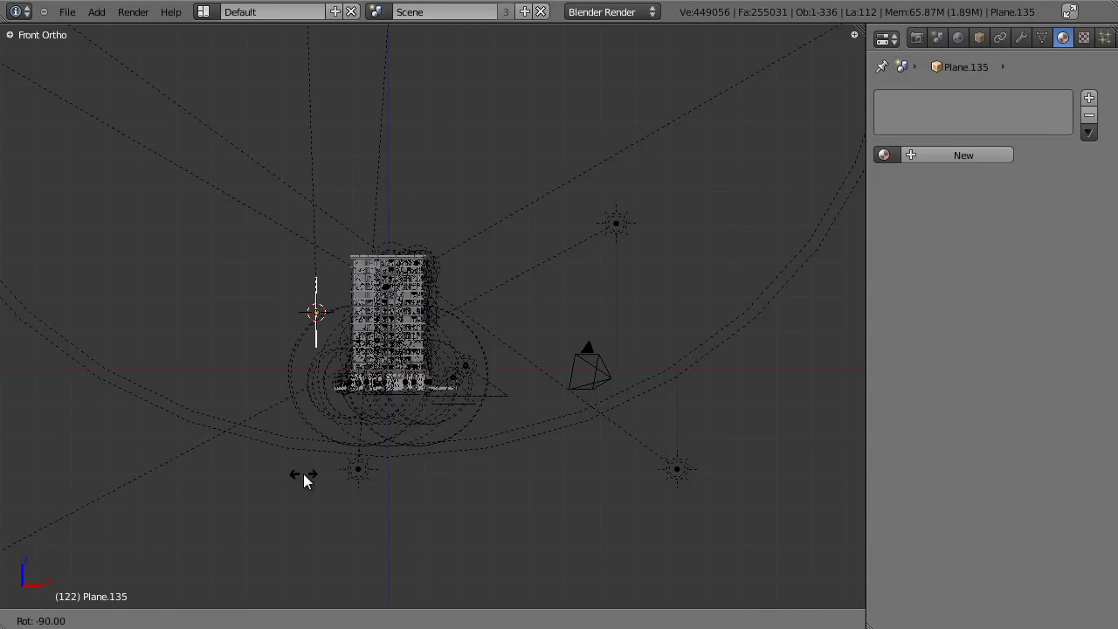
{"action": "left_click", "coordinate": [303, 473]}
Turn the upright plane in top view to face the camera and move it behind the tower
{"action": "key", "text": "KP_7"}
{"action": "key", "text": "r"}
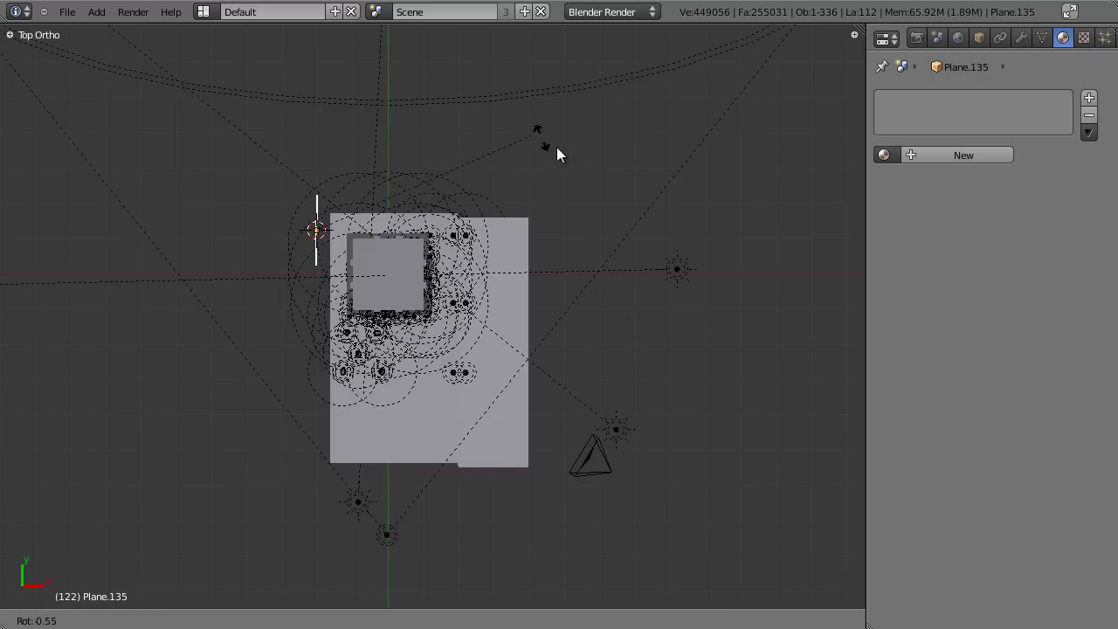
{"action": "left_click", "coordinate": [579, 262]}
{"action": "key", "text": "g"}
{"action": "left_click", "coordinate": [577, 239]}
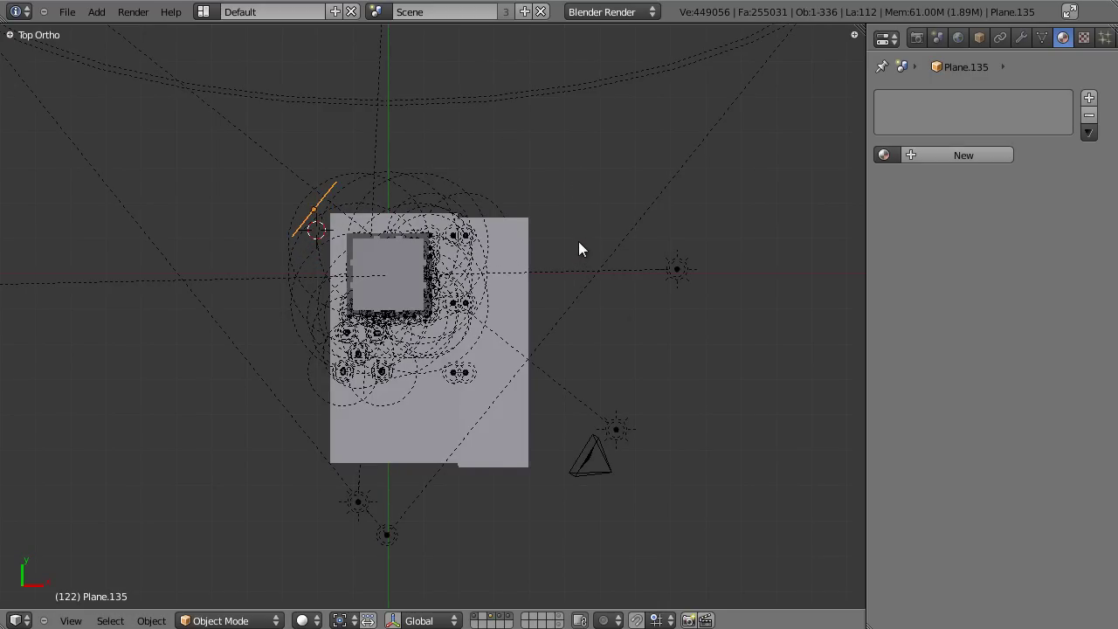
{"action": "key", "text": "KP_0"}
{"action": "key", "text": "g"}
{"action": "left_click", "coordinate": [526, 249]}
Scale up the plane in camera view until it spans the tower and shift it upwards slightly
{"action": "scroll", "coordinate": [527, 246], "scroll_direction": "down", "scroll_amount": 3}
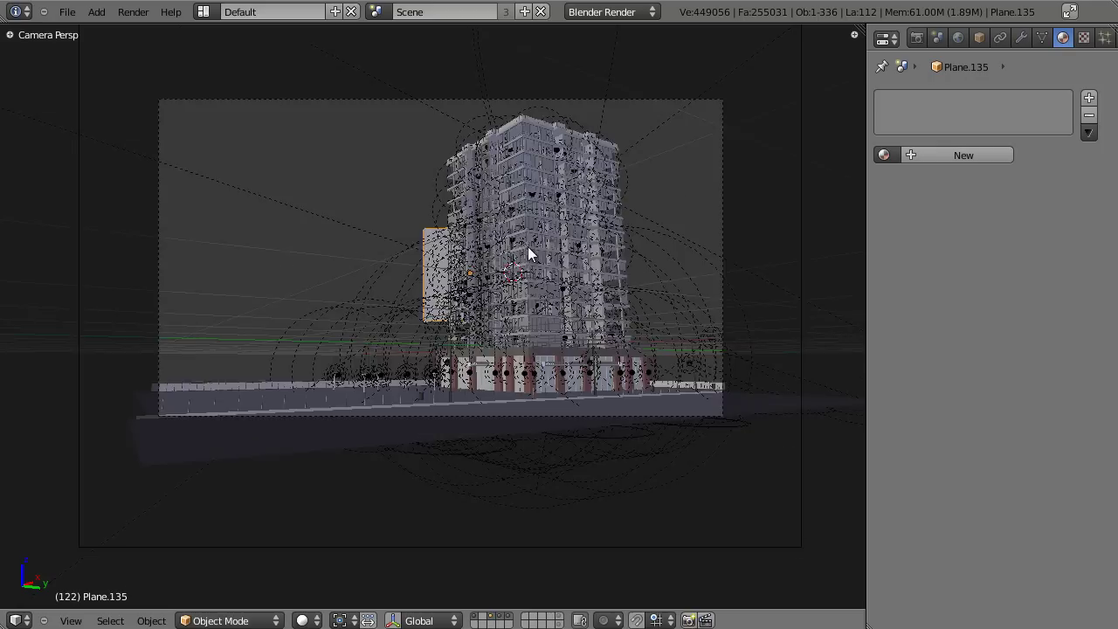
{"action": "key", "text": "s"}
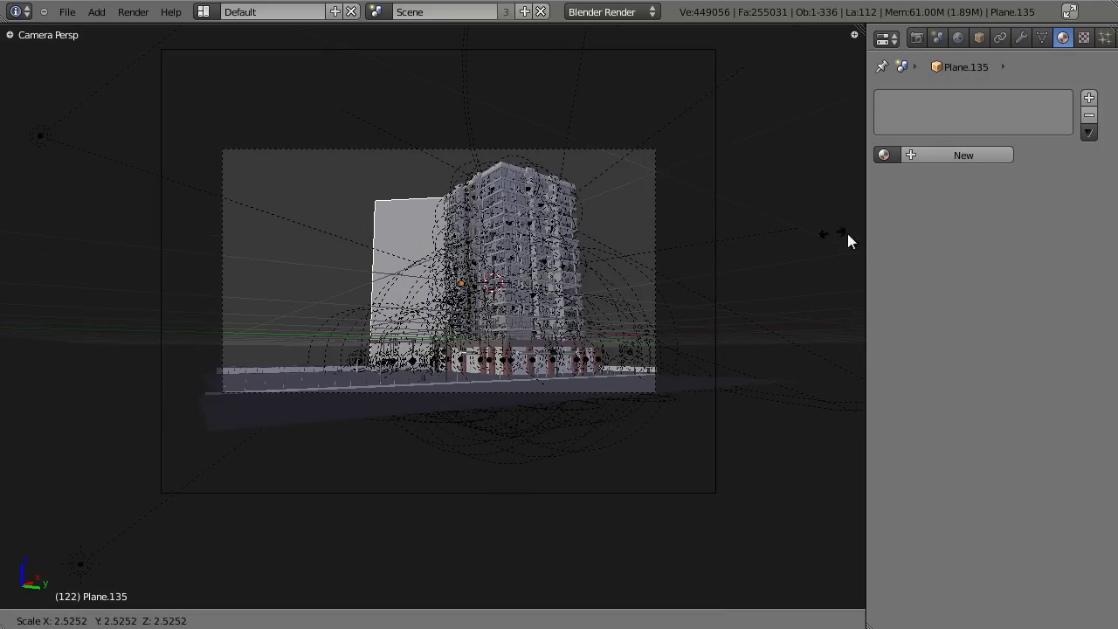
{"action": "left_click", "coordinate": [10, 242]}
{"action": "key", "text": "g"}
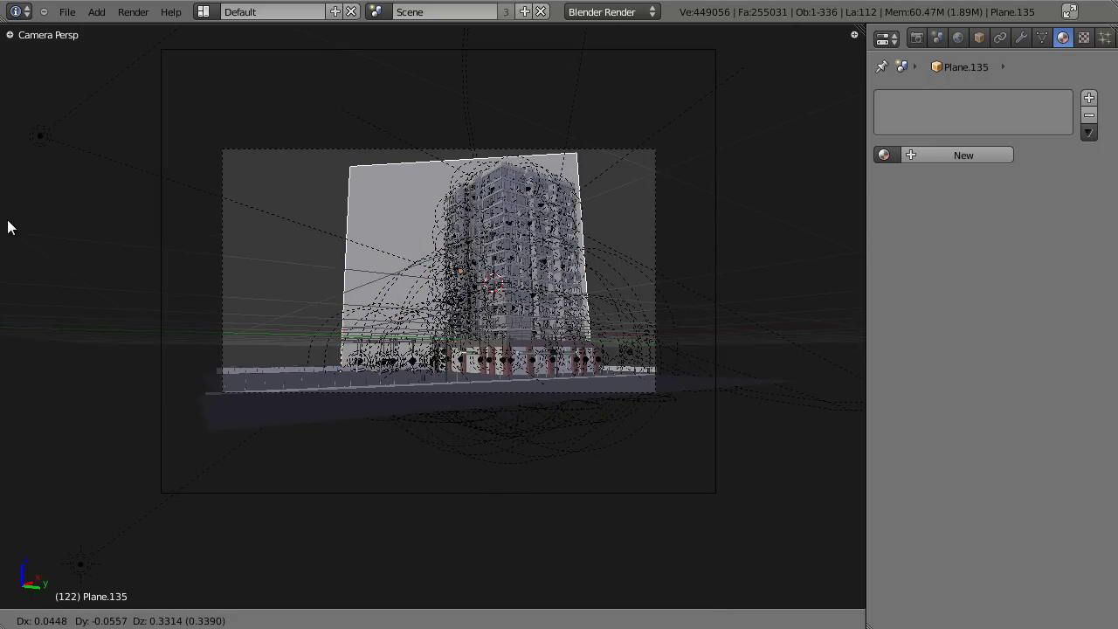
{"action": "left_click", "coordinate": [371, 200]}
Edit the plane's mesh and move its two upper corner vertices to the upper corners of the camera frame
{"action": "key", "text": "Tab"}
{"action": "key", "text": "g"}
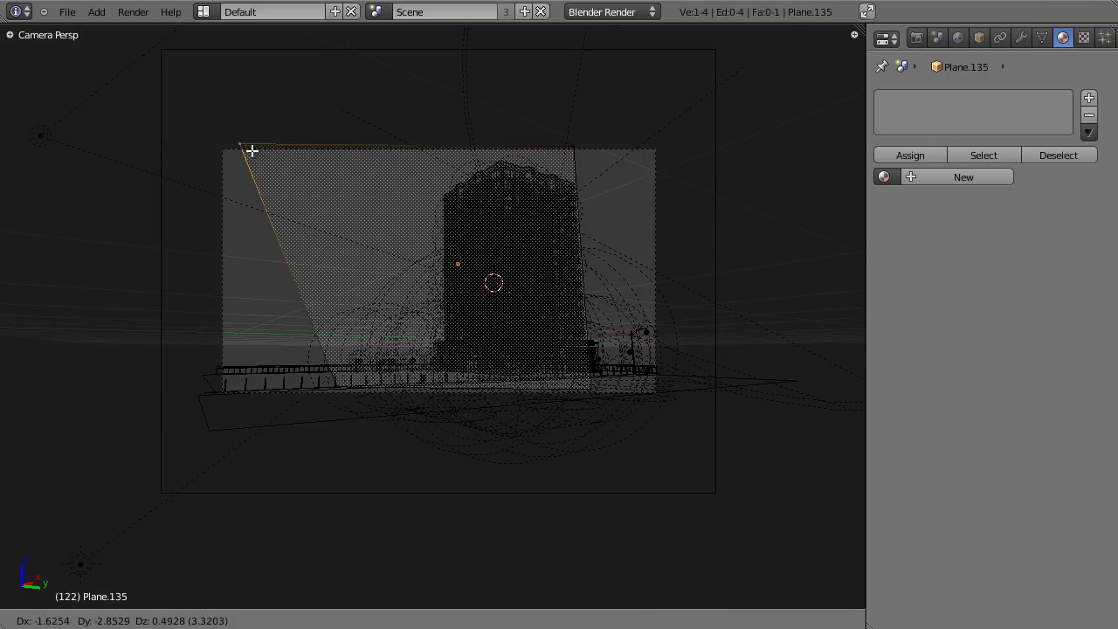
{"action": "left_click", "coordinate": [229, 152]}
{"action": "key", "text": "g"}
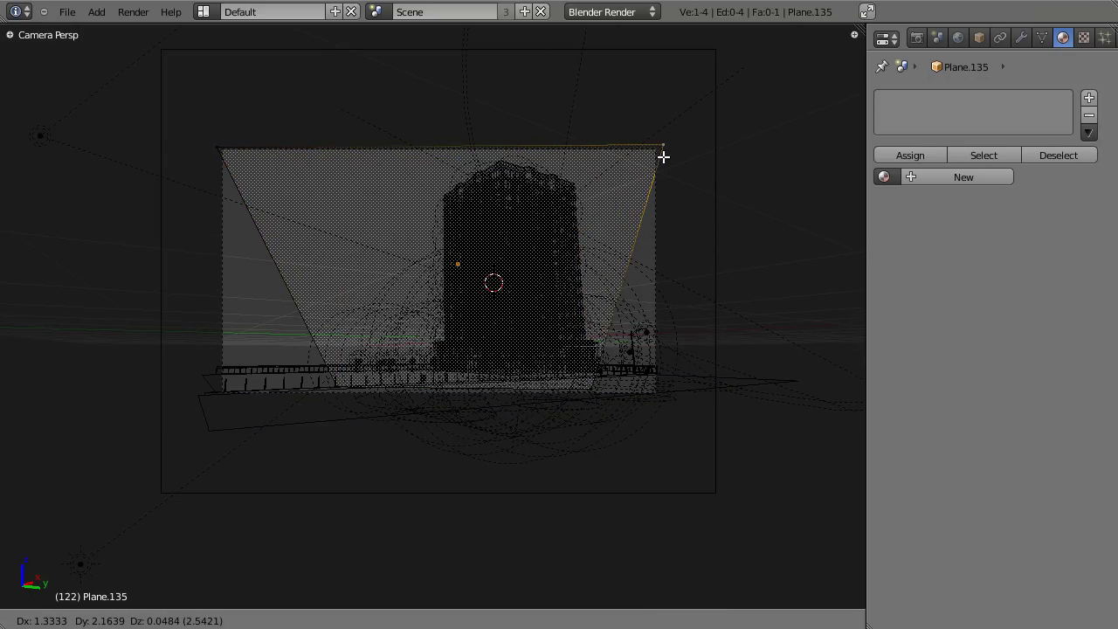
{"action": "left_click", "coordinate": [658, 158]}
Move the plane's two lower corner vertices out to the sides of the camera frame, just below the railing
{"action": "right_click", "coordinate": [603, 386]}
{"action": "key", "text": "g"}
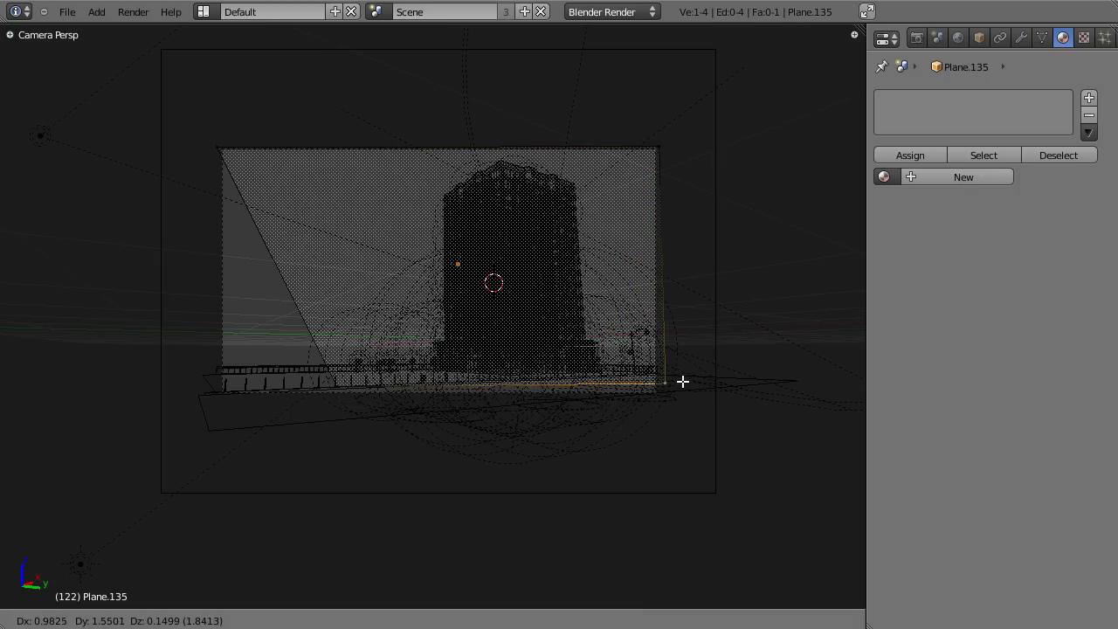
{"action": "left_click", "coordinate": [664, 377]}
{"action": "right_click", "coordinate": [327, 371]}
{"action": "key", "text": "g"}
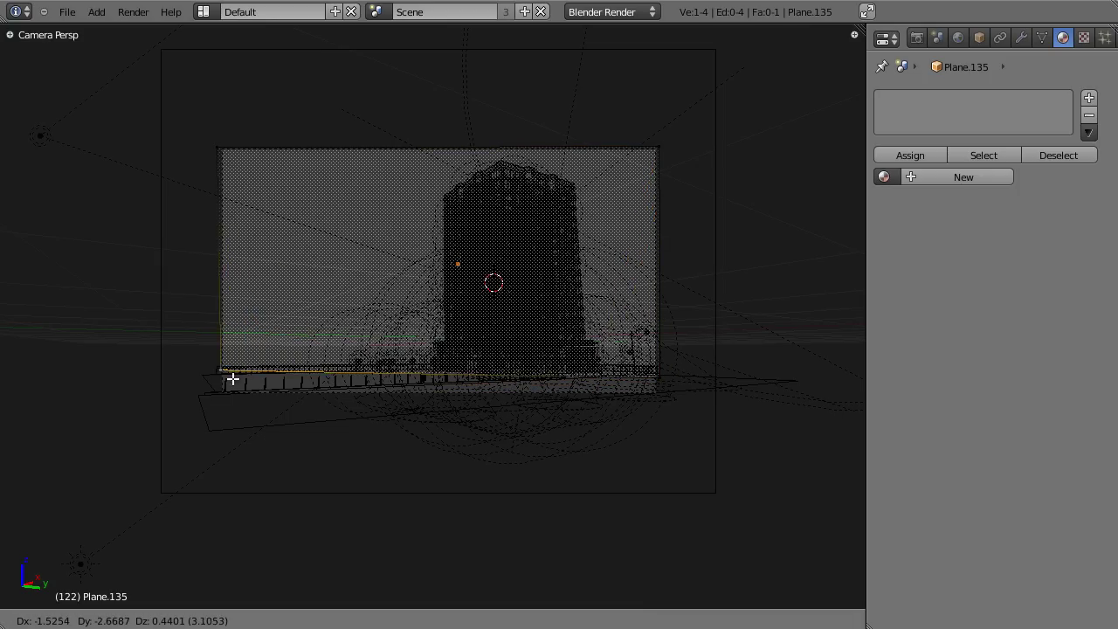
{"action": "left_click", "coordinate": [234, 384]}
Fine-tune the plane's upper-left corner vertex against the camera frame's corner and return to Object Mode
{"action": "scroll", "coordinate": [262, 382], "scroll_direction": "up", "scroll_amount": 2}
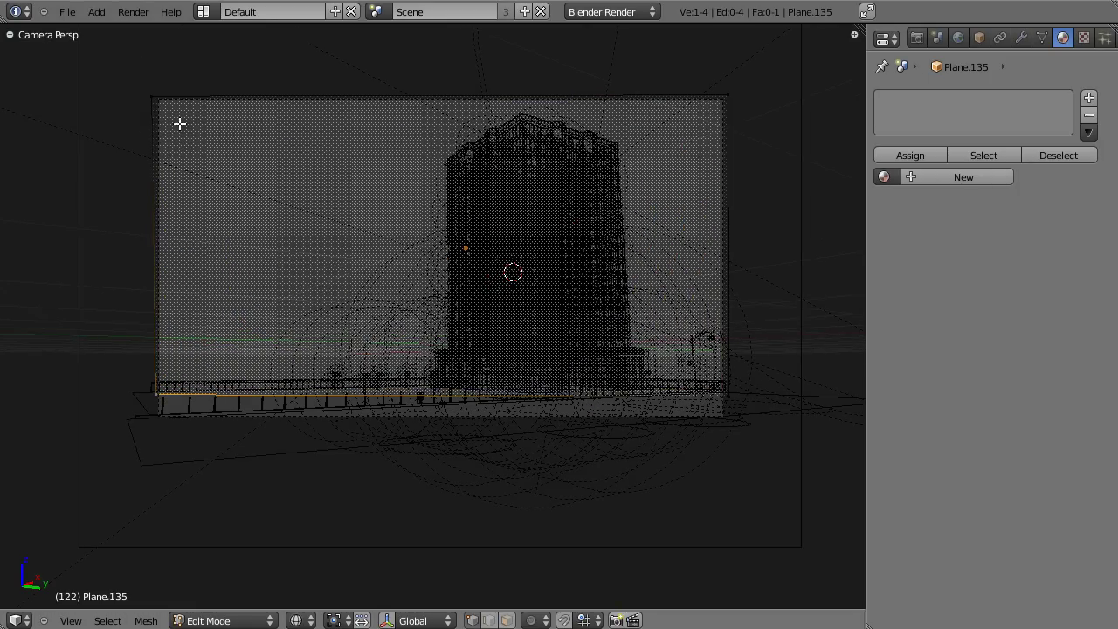
{"action": "right_click", "coordinate": [164, 98]}
{"action": "key", "text": "g"}
{"action": "left_click", "coordinate": [160, 93]}
{"action": "scroll", "coordinate": [264, 192], "scroll_direction": "up", "scroll_amount": 3}
{"action": "key", "text": "Tab"}
Check the plane's edges against the camera frame and move its upper-right corner vertex closer to the frame's corner
{"action": "scroll", "coordinate": [324, 324], "scroll_direction": "down", "scroll_amount": 3}
{"action": "middle_click_drag", "start_coordinate": [324, 324], "coordinate": [520, 259], "text": "shift"}
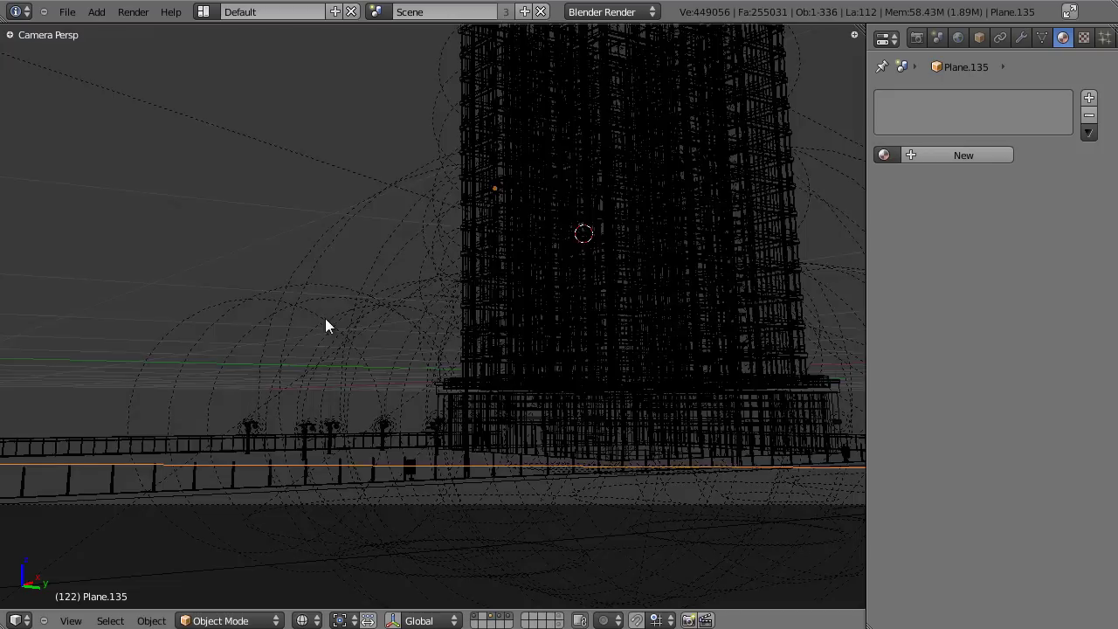
{"action": "scroll", "coordinate": [461, 358], "scroll_direction": "up", "scroll_amount": 5}
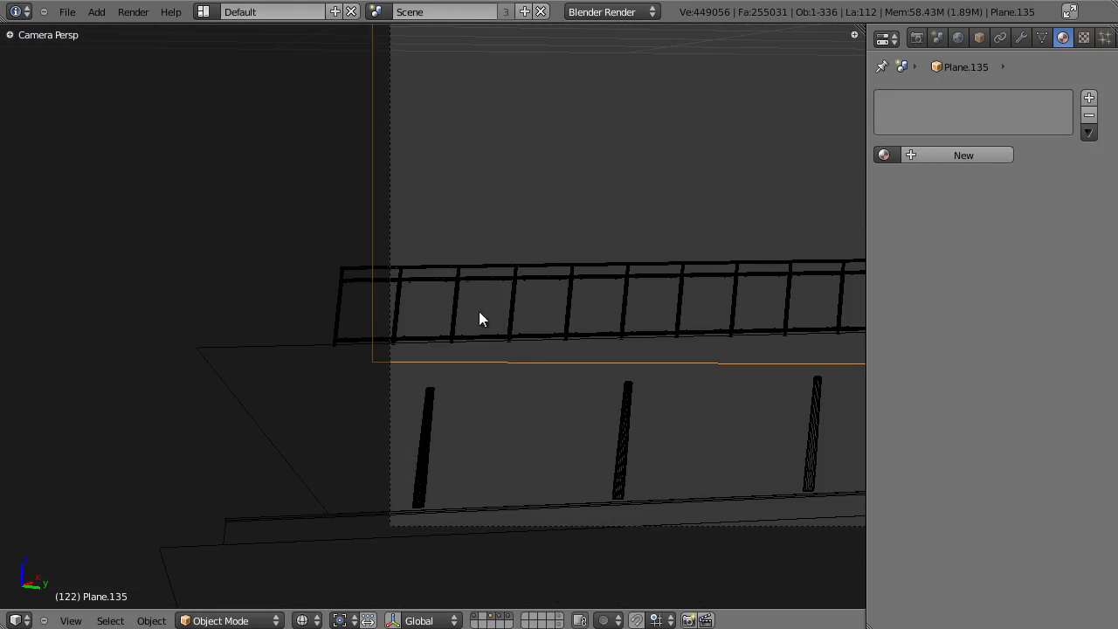
{"action": "scroll", "coordinate": [480, 310], "scroll_direction": "down", "scroll_amount": 5}
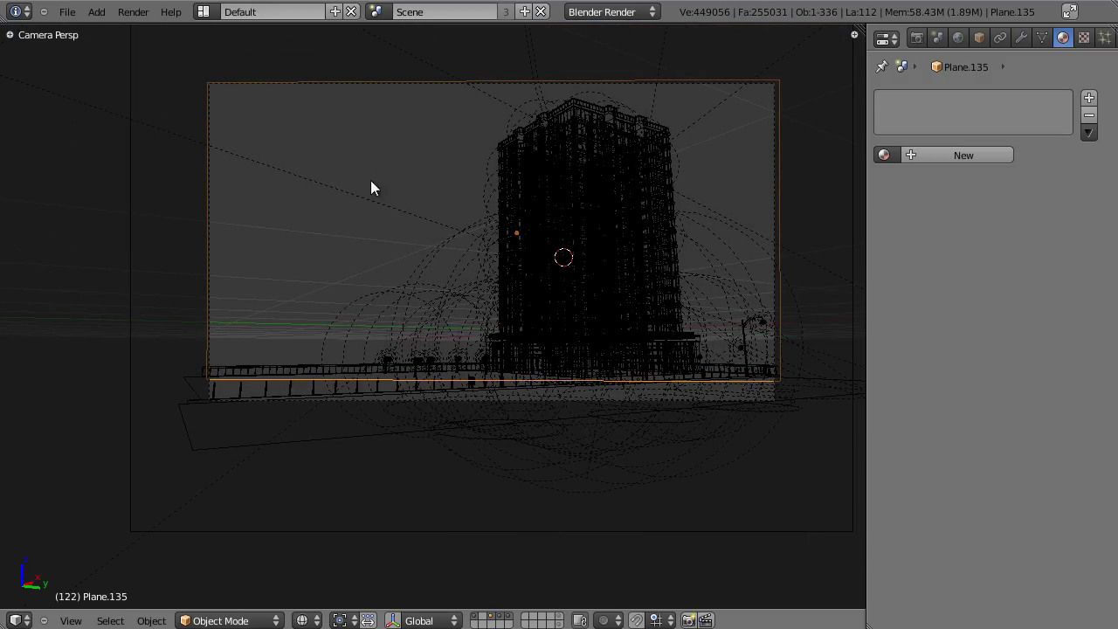
{"action": "scroll", "coordinate": [409, 149], "scroll_direction": "up", "scroll_amount": 6}
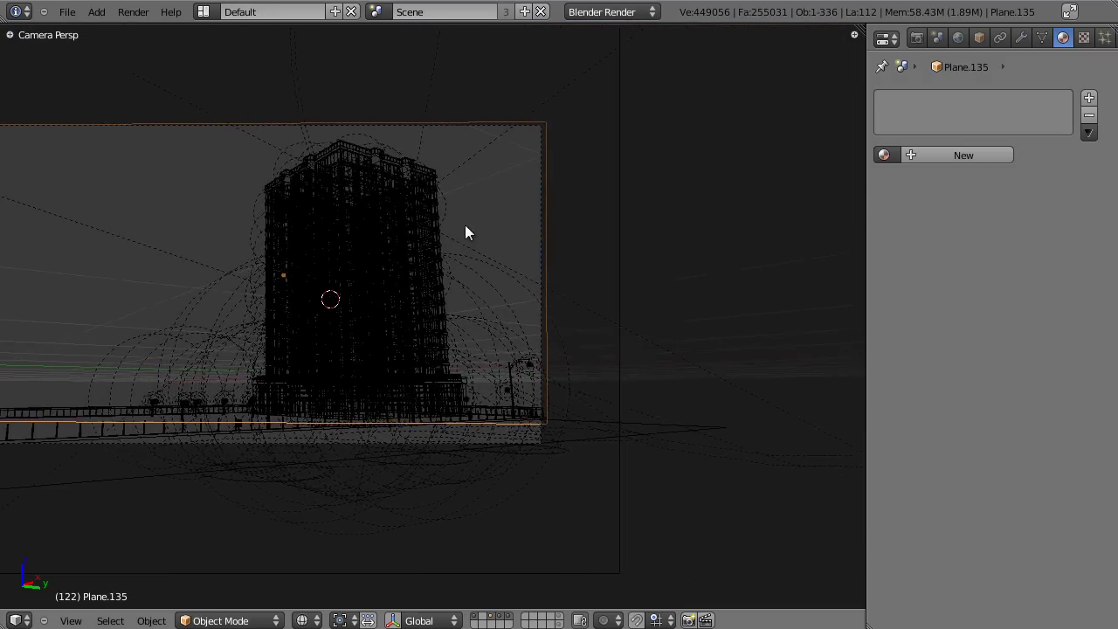
{"action": "key", "text": "Tab"}
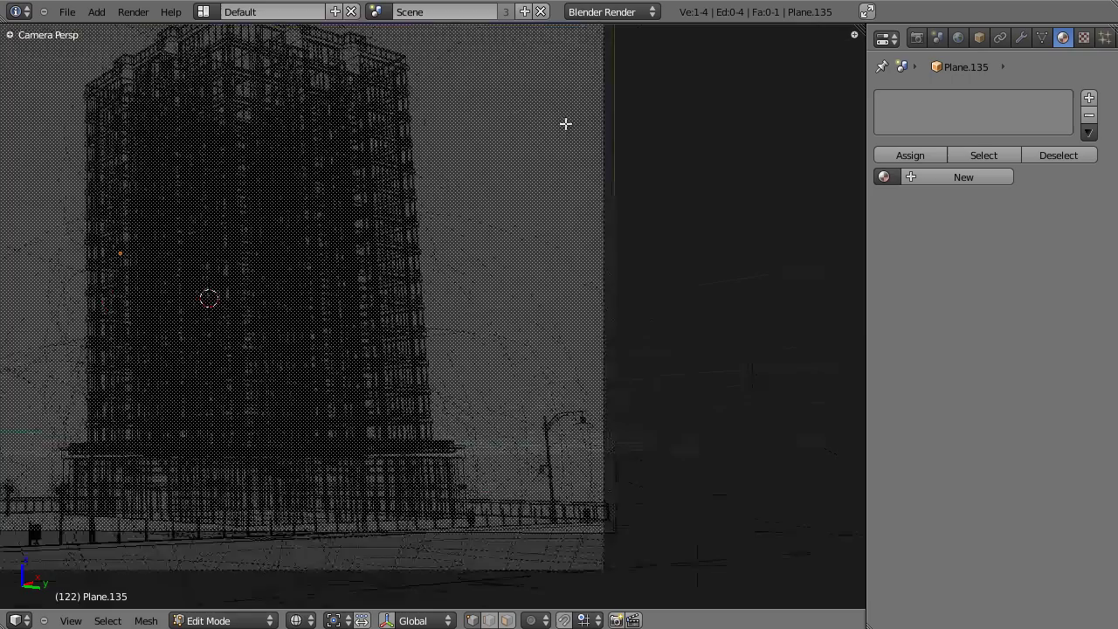
{"action": "key", "text": "g"}
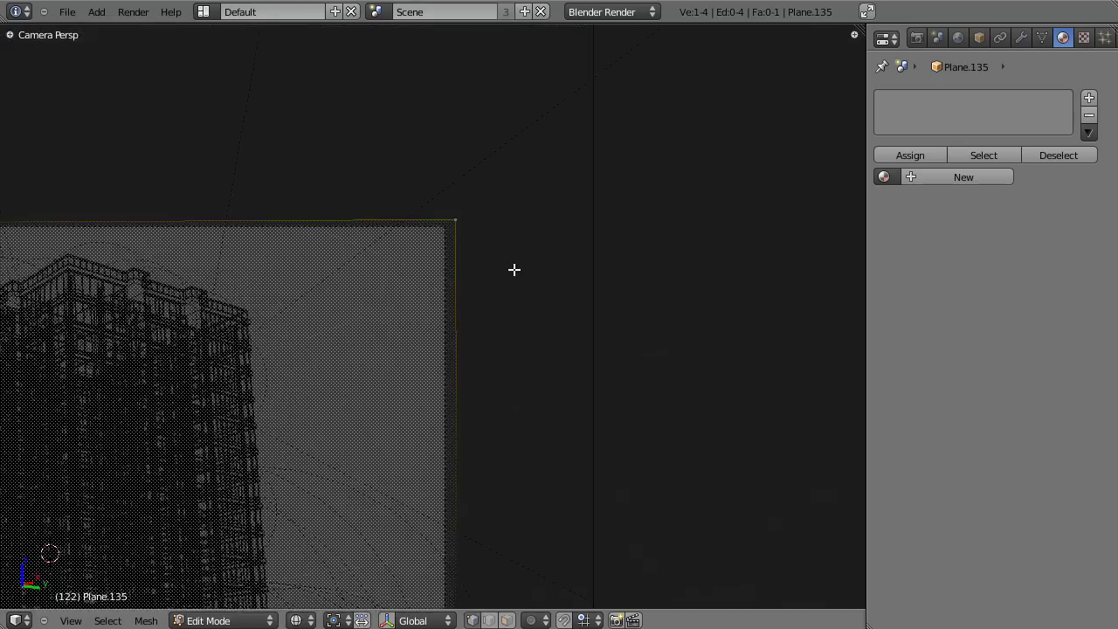
{"action": "left_click", "coordinate": [510, 277]}
{"action": "scroll", "coordinate": [510, 349], "scroll_direction": "down", "scroll_amount": 5}
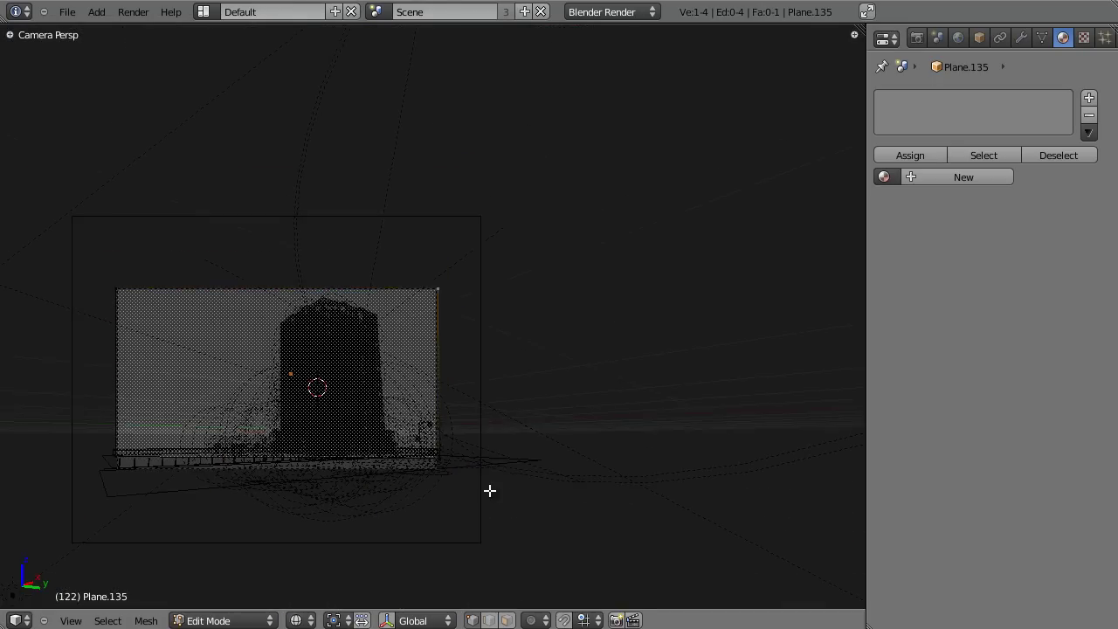
Move the plane's lower-right corner vertex closer to the camera frame's edge, then return to Object Mode with solid shading
{"action": "scroll", "coordinate": [501, 407], "scroll_direction": "up", "scroll_amount": 6}
{"action": "scroll", "coordinate": [489, 271], "scroll_direction": "down", "scroll_amount": 4}
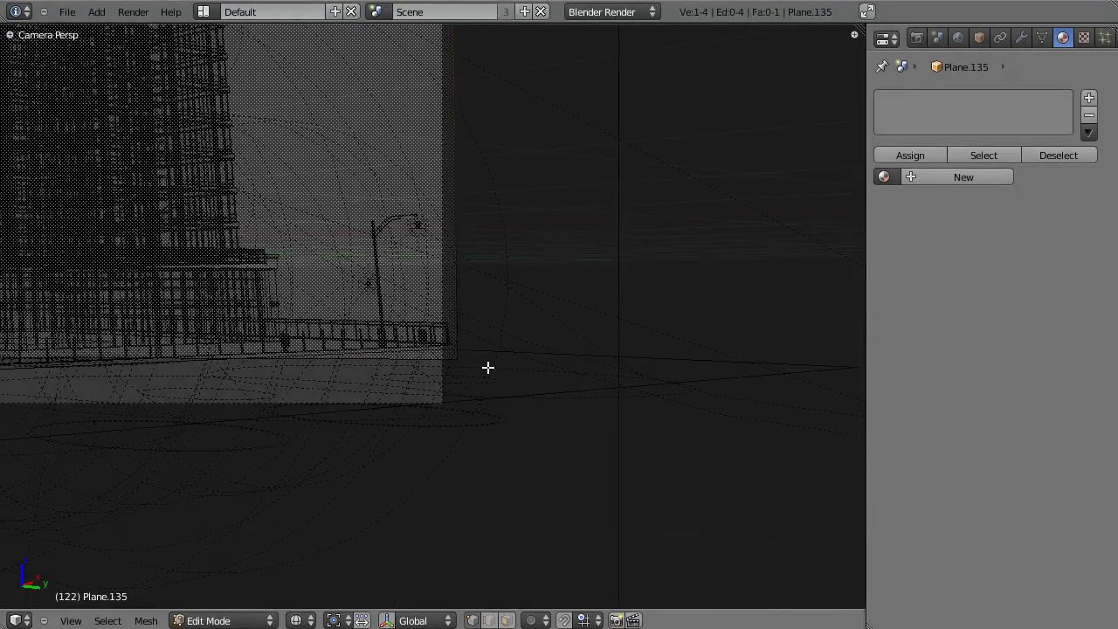
{"action": "scroll", "coordinate": [574, 414], "scroll_direction": "up", "scroll_amount": 6}
{"action": "key", "text": "g"}
{"action": "left_click", "coordinate": [549, 389]}
{"action": "scroll", "coordinate": [511, 369], "scroll_direction": "down", "scroll_amount": 6}
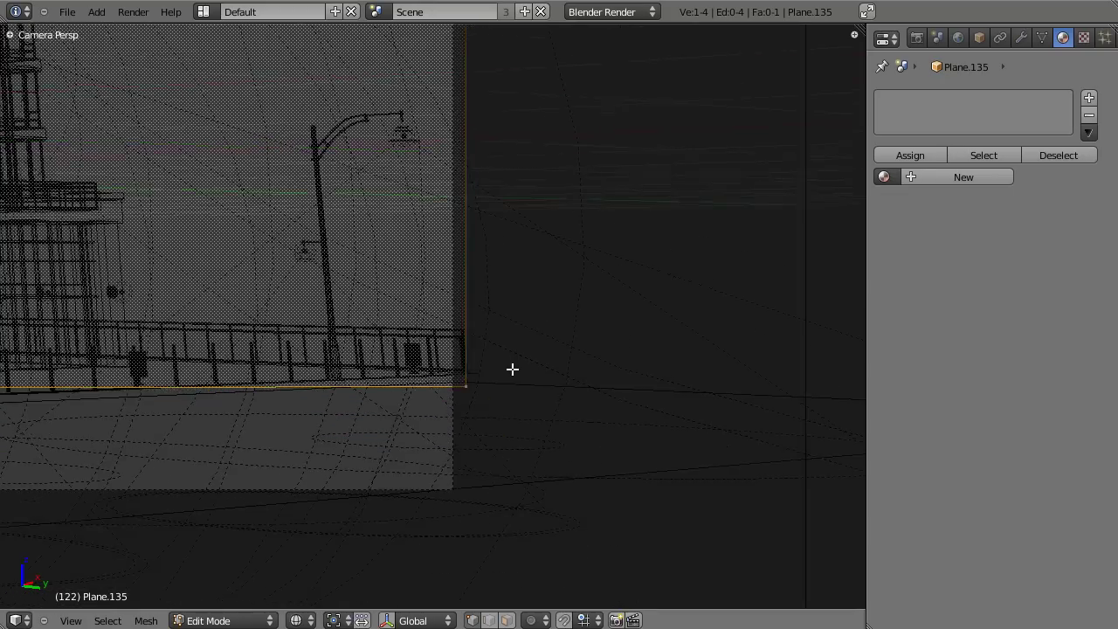
{"action": "middle_click_drag", "start_coordinate": [424, 359], "coordinate": [524, 436], "text": "shift"}
{"action": "key", "text": "Tab"}
{"action": "key", "text": "z"}
{"action": "mouse_move", "coordinate": [366, 300]}
{"action": "middle_mouse_down"}
{"action": "mouse_move", "coordinate": [488, 364]}
{"action": "mouse_move", "coordinate": [559, 369]}
{"action": "middle_mouse_up"}
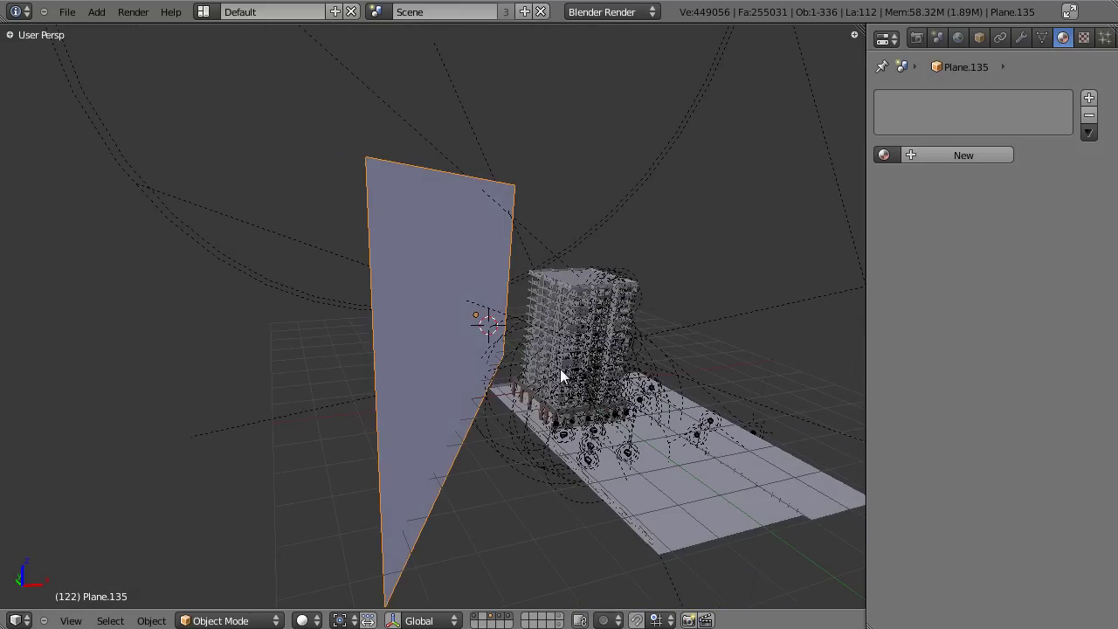
Put the plane in Edit Mode in camera view and split the viewport to open a UV/Image Editor beside it
{"action": "key", "text": "KP_0"}
{"action": "key", "text": "z"}
{"action": "key", "text": "Tab"}
{"action": "left_click_drag", "start_coordinate": [863, 29], "coordinate": [507, 79]}
{"action": "left_click", "coordinate": [524, 620]}
{"action": "left_click", "coordinate": [633, 505]}
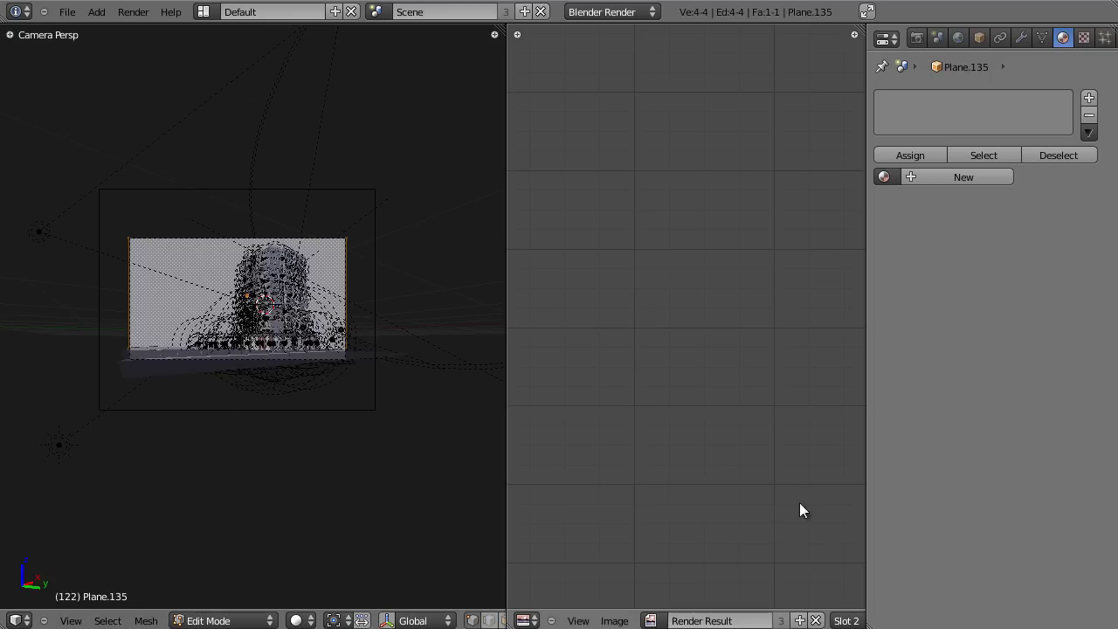
Unlink the render result from the image editor and UV-unwrap the plane
{"action": "left_click", "coordinate": [815, 620]}
{"action": "key", "text": "u"}
{"action": "left_click", "coordinate": [262, 431]}
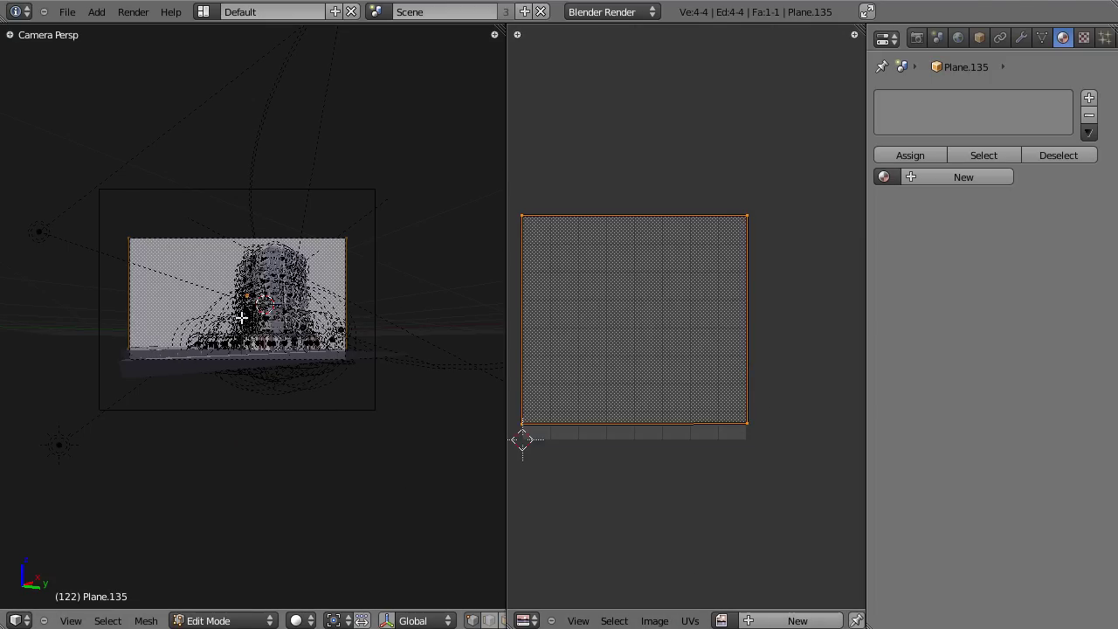
Return to Object Mode and save the scene over begin_pt3b.blend
{"action": "key", "text": "Tab"}
{"action": "key", "text": "ctrl+s"}
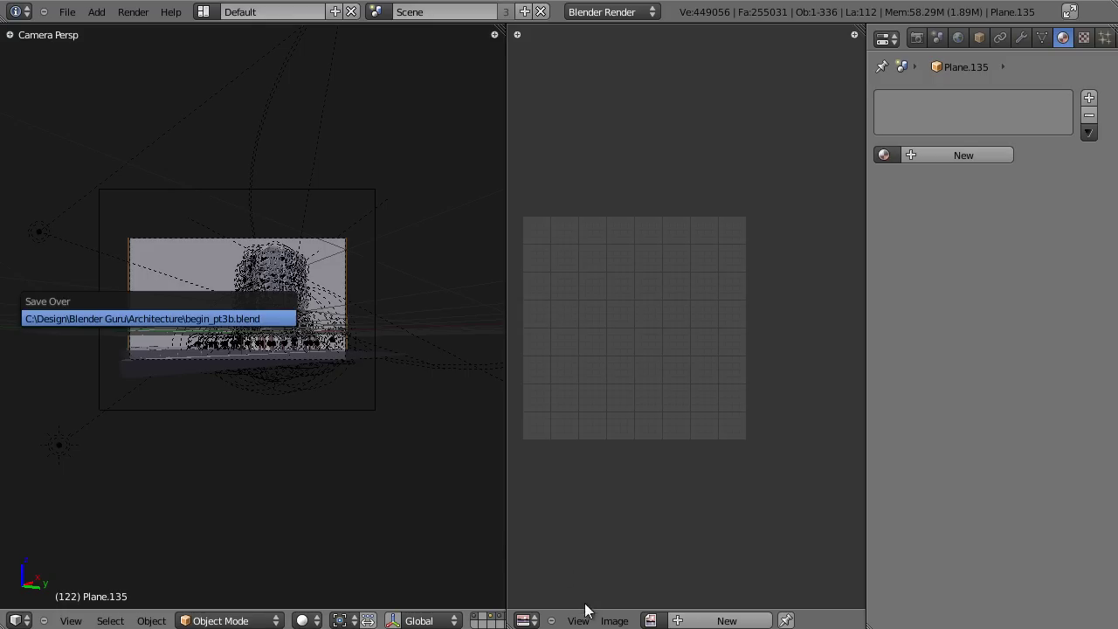
{"action": "key", "text": "Return"}
Re-enter Edit Mode and open the sky image Skies0251_1_L.jpg behind the plane's UV layout
{"action": "key", "text": "Tab"}
{"action": "left_click", "coordinate": [654, 620]}
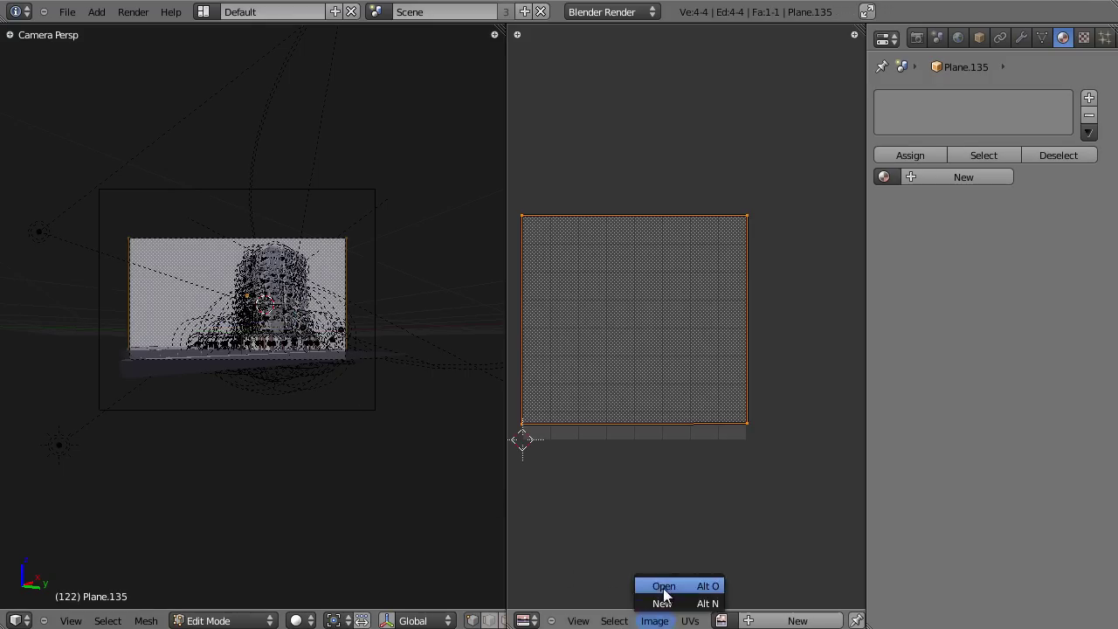
{"action": "left_click", "coordinate": [663, 587]}
{"action": "left_click", "coordinate": [85, 293]}
{"action": "left_click", "coordinate": [649, 189]}
{"action": "left_click", "coordinate": [1062, 61]}
{"action": "scroll", "coordinate": [736, 279], "scroll_direction": "down", "scroll_amount": 5}
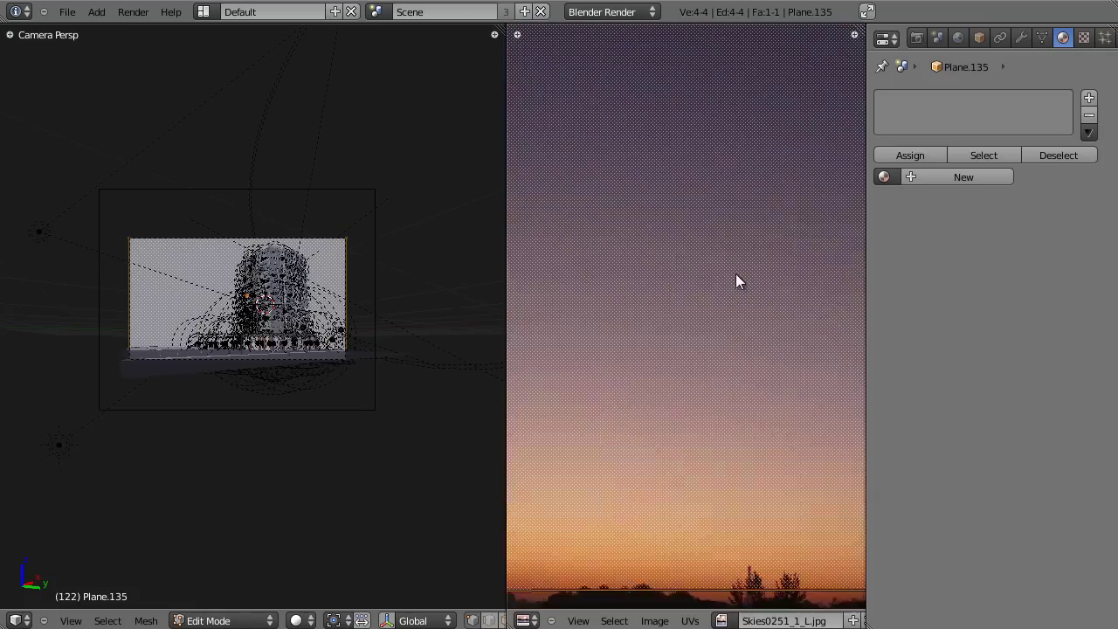
Widen the UV editor and move the lower-right UV vertex down toward the sky image's lower-right corner
{"action": "left_click_drag", "start_coordinate": [506, 307], "coordinate": [200, 312]}
{"action": "scroll", "coordinate": [522, 324], "scroll_direction": "up", "scroll_amount": 4}
{"action": "middle_click_drag", "start_coordinate": [746, 373], "coordinate": [652, 310]}
{"action": "middle_click_drag", "start_coordinate": [605, 246], "coordinate": [559, 87]}
{"action": "scroll", "coordinate": [722, 247], "scroll_direction": "up", "scroll_amount": 5}
{"action": "middle_click_drag", "start_coordinate": [749, 209], "coordinate": [505, 270]}
{"action": "right_click_drag", "start_coordinate": [661, 232], "coordinate": [682, 320]}
Adjust the upper-right and upper-left UV vertices to sit just inside the sky image's upper corners
{"action": "scroll", "coordinate": [681, 314], "scroll_direction": "down", "scroll_amount": 3}
{"action": "middle_click_drag", "start_coordinate": [611, 254], "coordinate": [584, 392]}
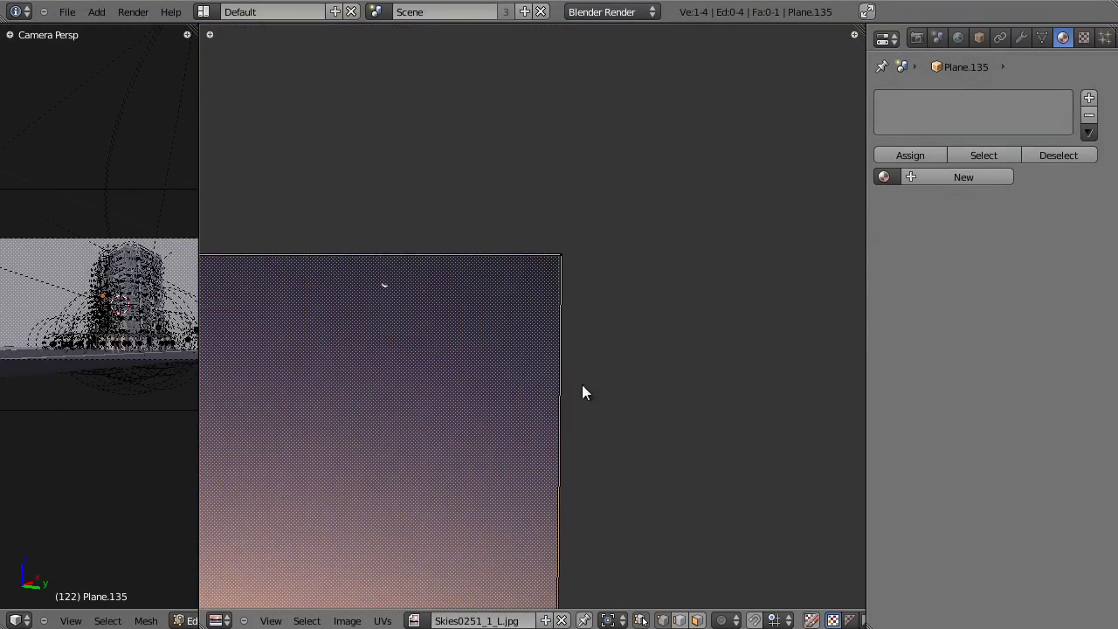
{"action": "scroll", "coordinate": [683, 298], "scroll_direction": "up", "scroll_amount": 4}
{"action": "right_click_drag", "start_coordinate": [706, 268], "coordinate": [691, 279]}
{"action": "scroll", "coordinate": [690, 279], "scroll_direction": "down", "scroll_amount": 4}
{"action": "middle_click_drag", "start_coordinate": [639, 328], "coordinate": [873, 312]}
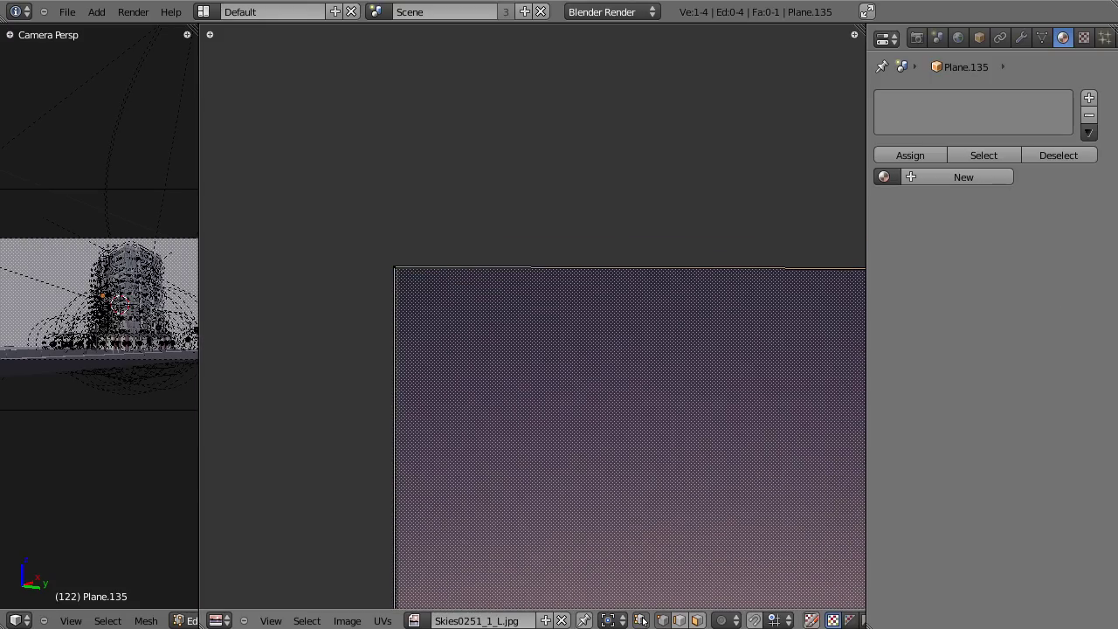
{"action": "right_click_drag", "start_coordinate": [417, 273], "coordinate": [429, 271]}
Move the lower-left UV vertex down inside the sky image's edge, then merge the UV editor back into the 3D view
{"action": "middle_click_drag", "start_coordinate": [399, 427], "coordinate": [574, 146]}
{"action": "scroll", "coordinate": [585, 370], "scroll_direction": "up", "scroll_amount": 4}
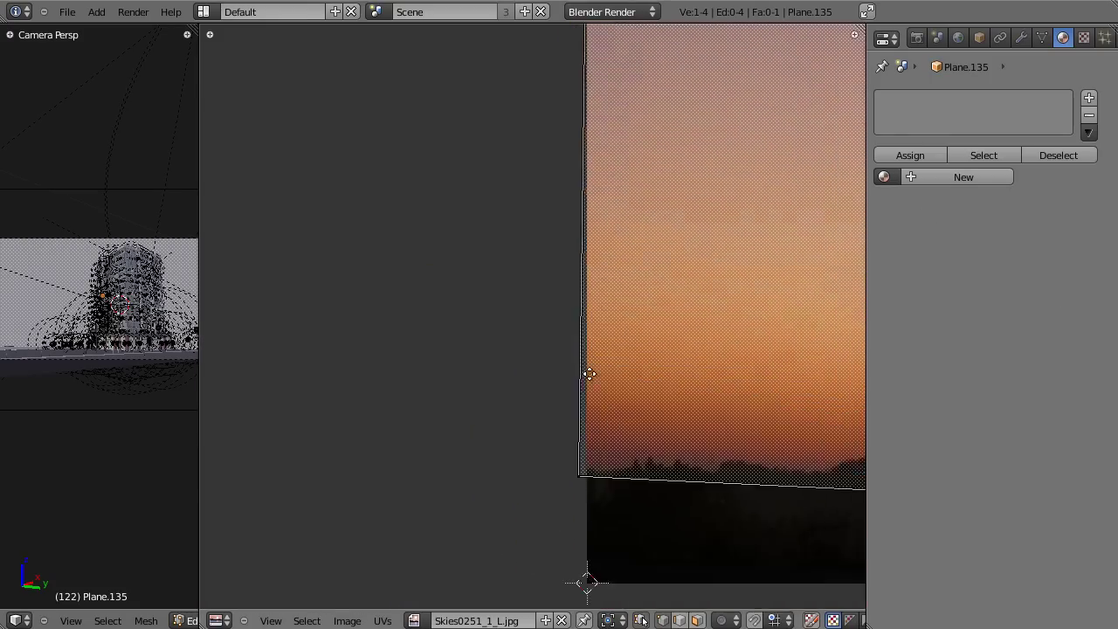
{"action": "middle_click_drag", "start_coordinate": [589, 374], "coordinate": [492, 324]}
{"action": "right_click_drag", "start_coordinate": [492, 324], "coordinate": [526, 449]}
{"action": "left_click_drag", "start_coordinate": [197, 31], "coordinate": [482, 343]}
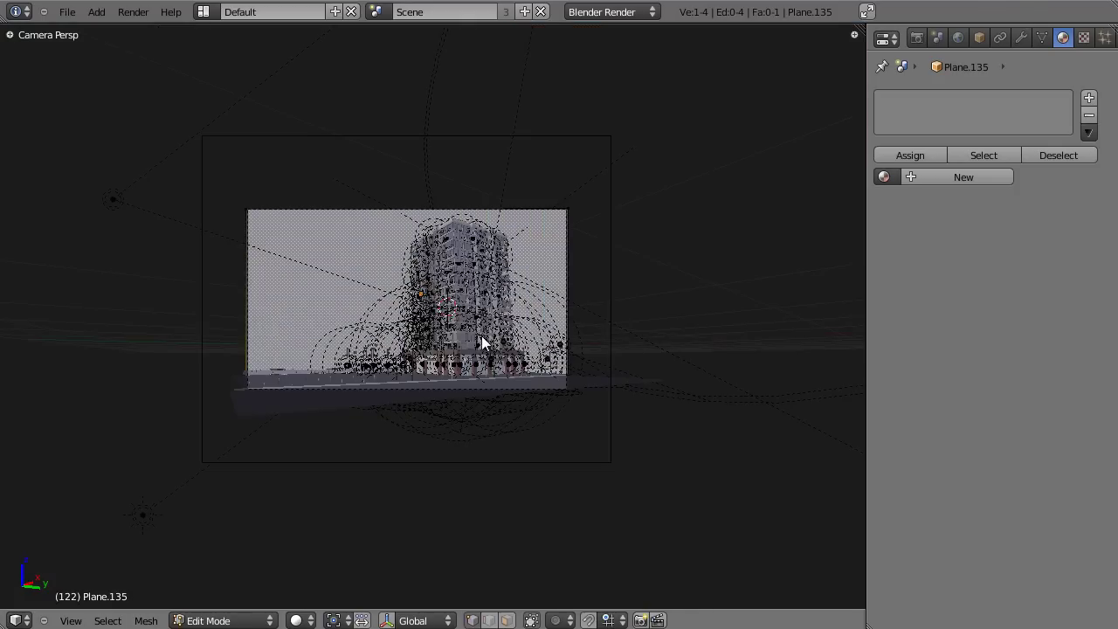
Return to Object Mode in wireframe and check the plane's lower and side edges against the railing and camera frame
{"action": "key", "text": "Tab"}
{"action": "scroll", "coordinate": [481, 343], "scroll_direction": "up", "scroll_amount": 3}
{"action": "key", "text": "z"}
{"action": "middle_click_drag", "start_coordinate": [354, 390], "coordinate": [286, 351], "text": "shift"}
{"action": "scroll", "coordinate": [487, 401], "scroll_direction": "down", "scroll_amount": 4}
{"action": "scroll", "coordinate": [437, 334], "scroll_direction": "up", "scroll_amount": 4}
{"action": "middle_click_drag", "start_coordinate": [589, 337], "coordinate": [418, 363], "text": "shift"}
{"action": "scroll", "coordinate": [524, 345], "scroll_direction": "up", "scroll_amount": 3}
{"action": "middle_click_drag", "start_coordinate": [743, 310], "coordinate": [544, 350], "text": "shift"}
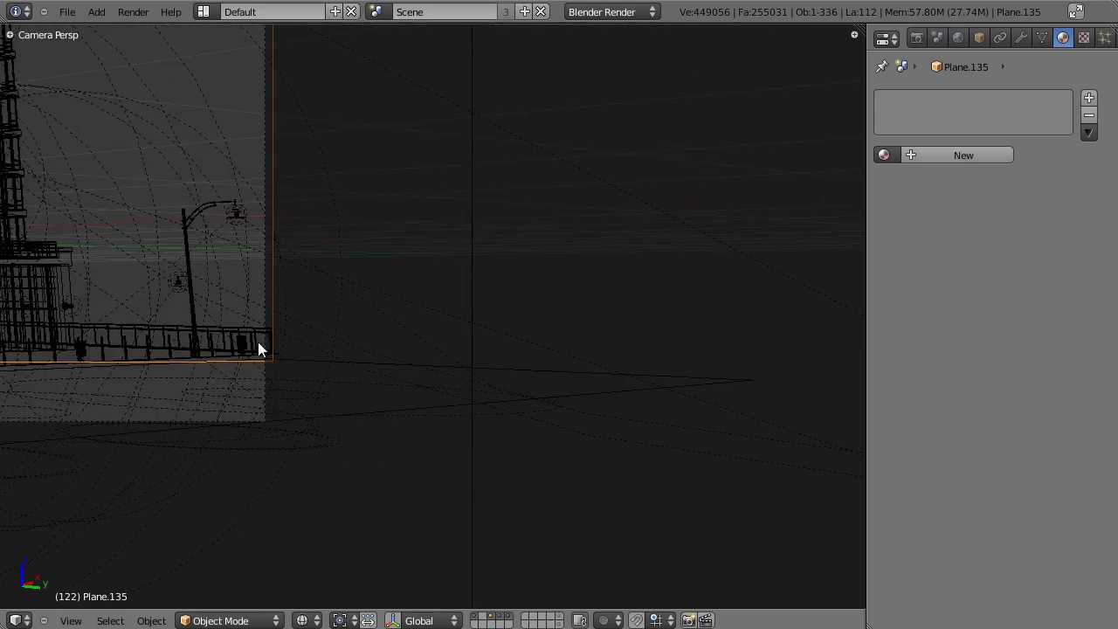
{"action": "scroll", "coordinate": [261, 350], "scroll_direction": "down", "scroll_amount": 4}
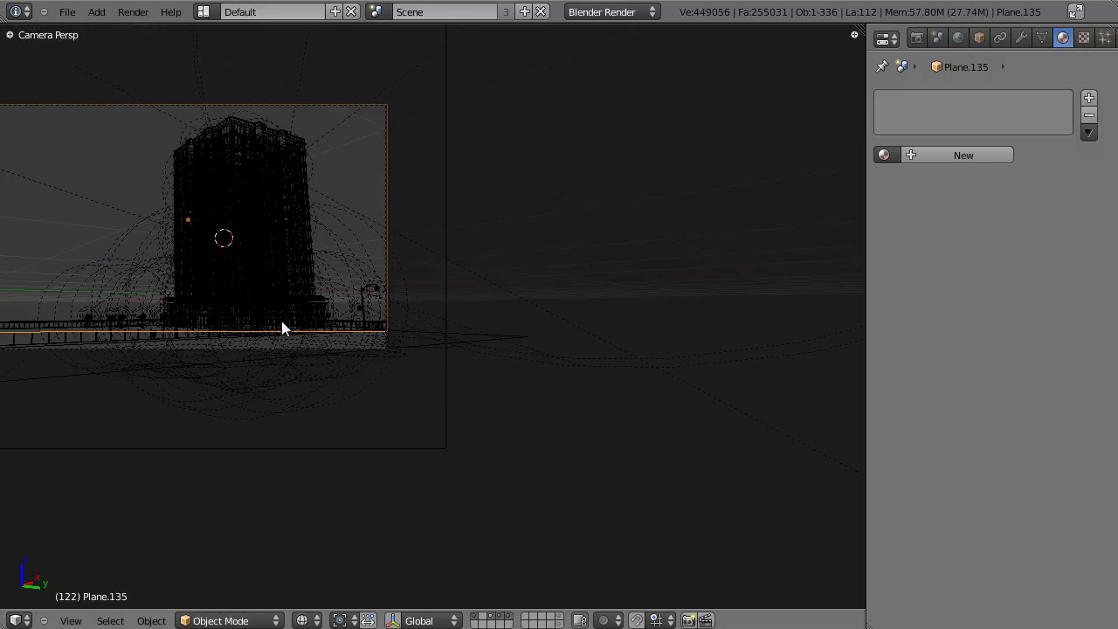
{"action": "middle_click_drag", "start_coordinate": [282, 320], "coordinate": [599, 415], "text": "shift"}
Create a new shadeless material for the plane and add a new texture to it
{"action": "left_click", "coordinate": [965, 155]}
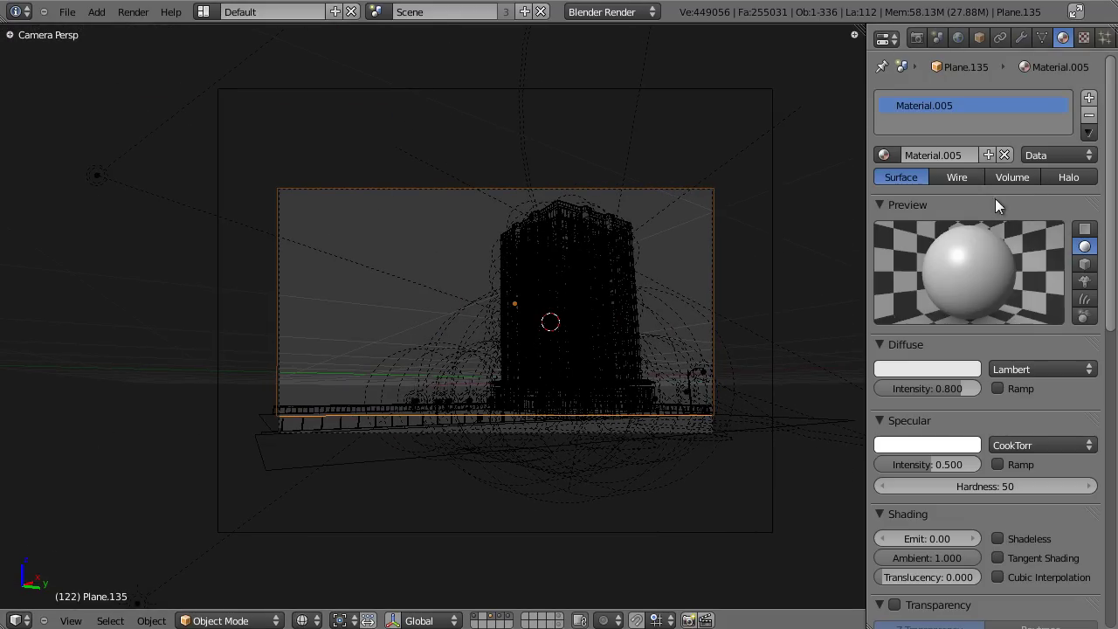
{"action": "left_click", "coordinate": [997, 538]}
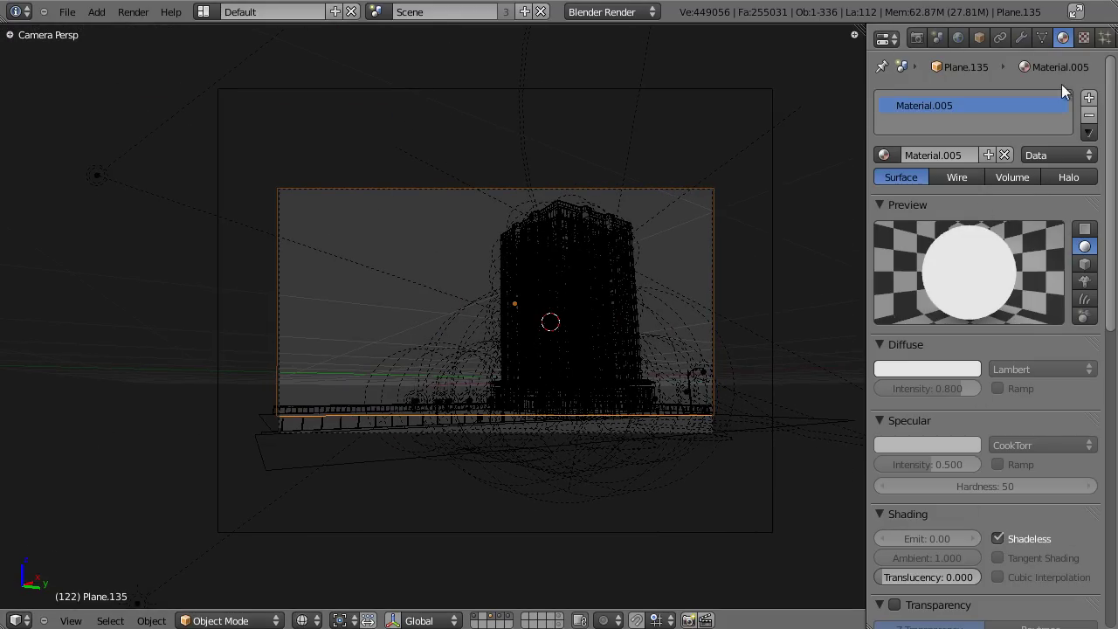
{"action": "left_click", "coordinate": [1082, 38]}
{"action": "left_click", "coordinate": [972, 199]}
Set the texture type to Image or Movie and assign Skies0251_1_L.jpg as its image
{"action": "left_click", "coordinate": [952, 226]}
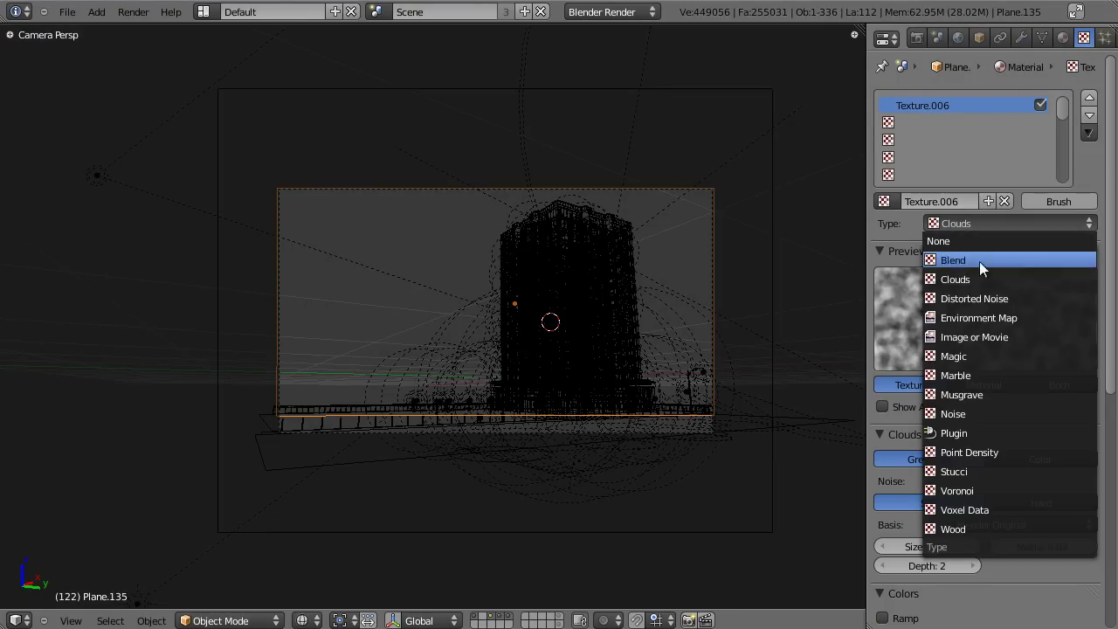
{"action": "left_click", "coordinate": [983, 336]}
{"action": "scroll", "coordinate": [1011, 414], "scroll_direction": "down", "scroll_amount": 4}
{"action": "left_click", "coordinate": [883, 319]}
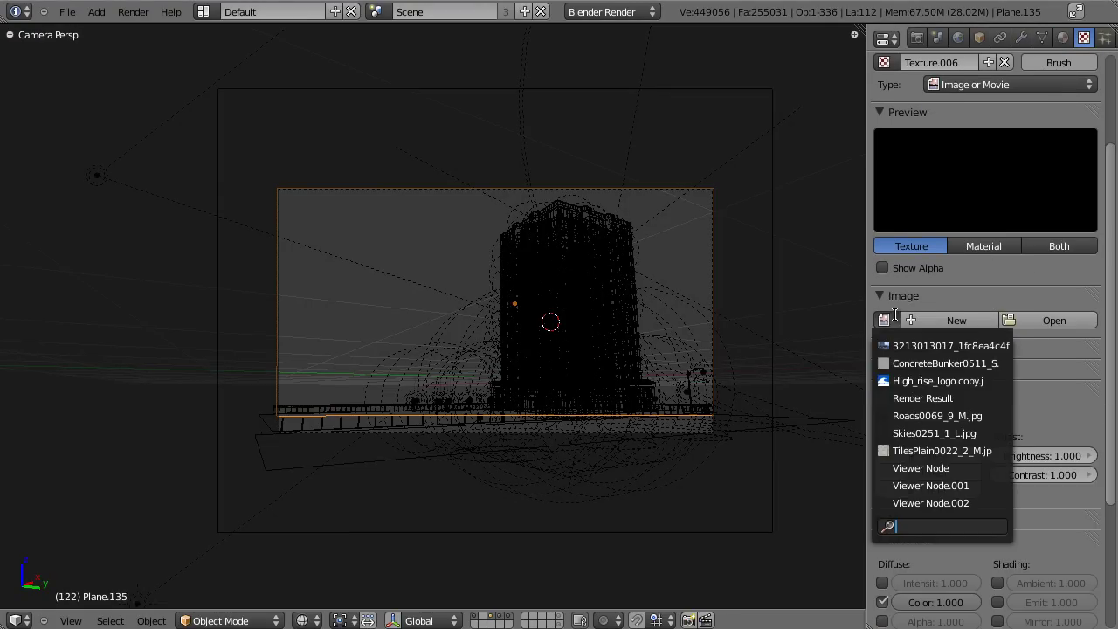
{"action": "left_click", "coordinate": [935, 433]}
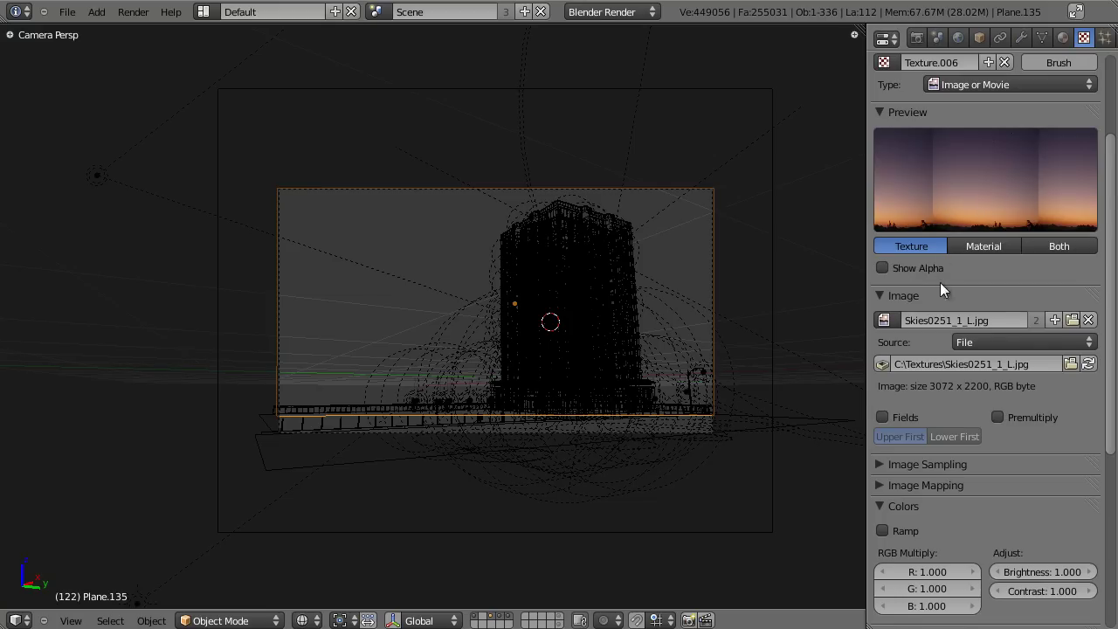
Set the sky texture's mapping coordinates to UV
{"action": "scroll", "coordinate": [940, 282], "scroll_direction": "down", "scroll_amount": 5}
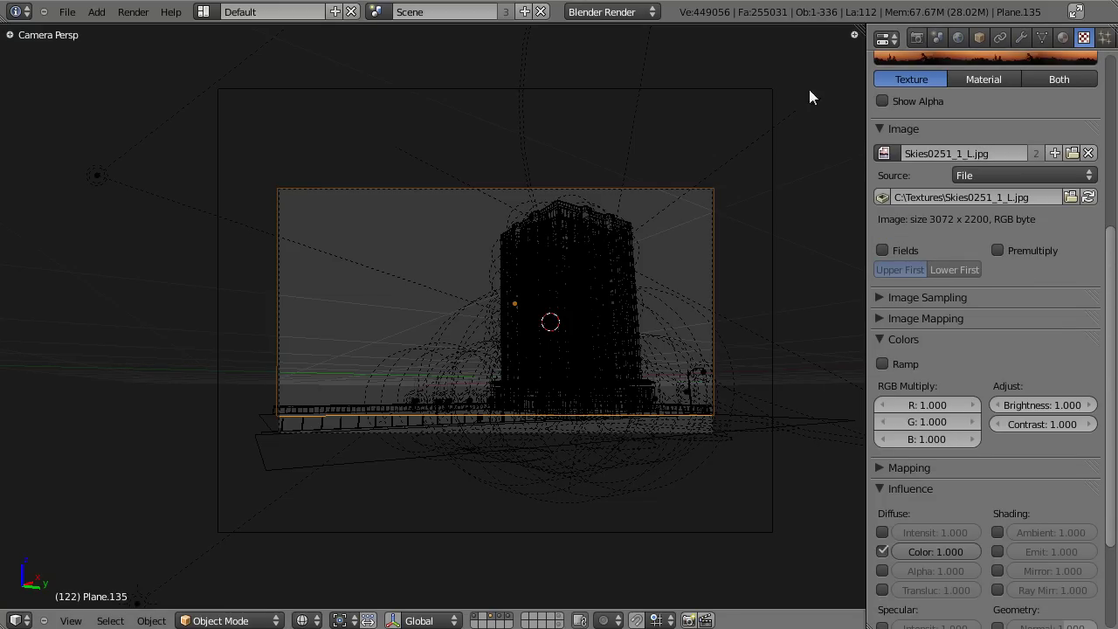
{"action": "scroll", "coordinate": [941, 353], "scroll_direction": "down", "scroll_amount": 3}
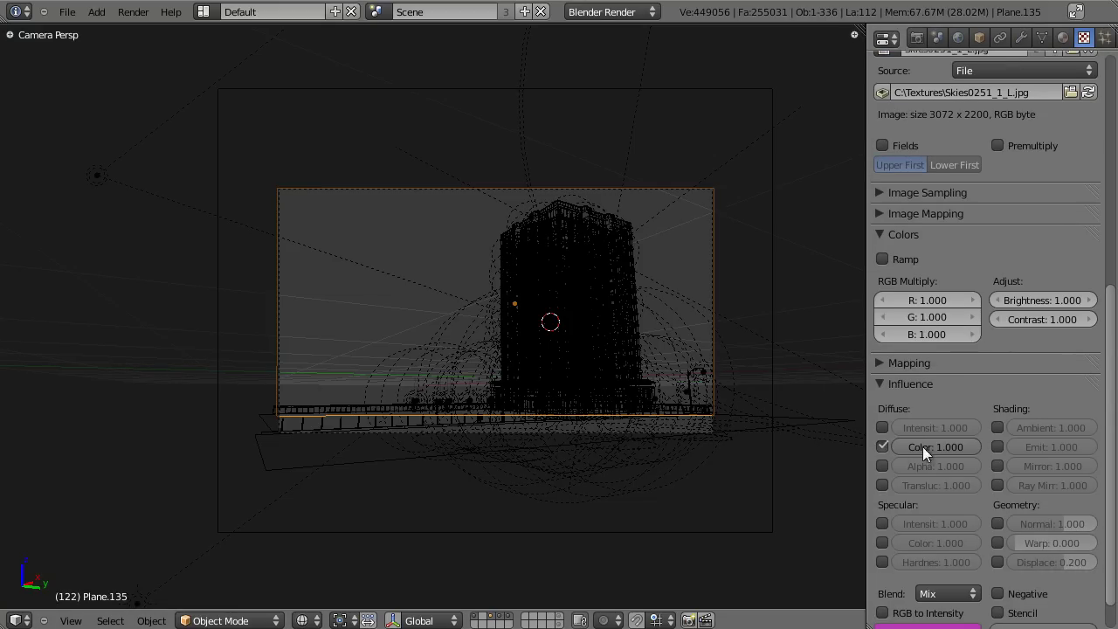
{"action": "left_click", "coordinate": [886, 362]}
{"action": "left_click", "coordinate": [994, 389]}
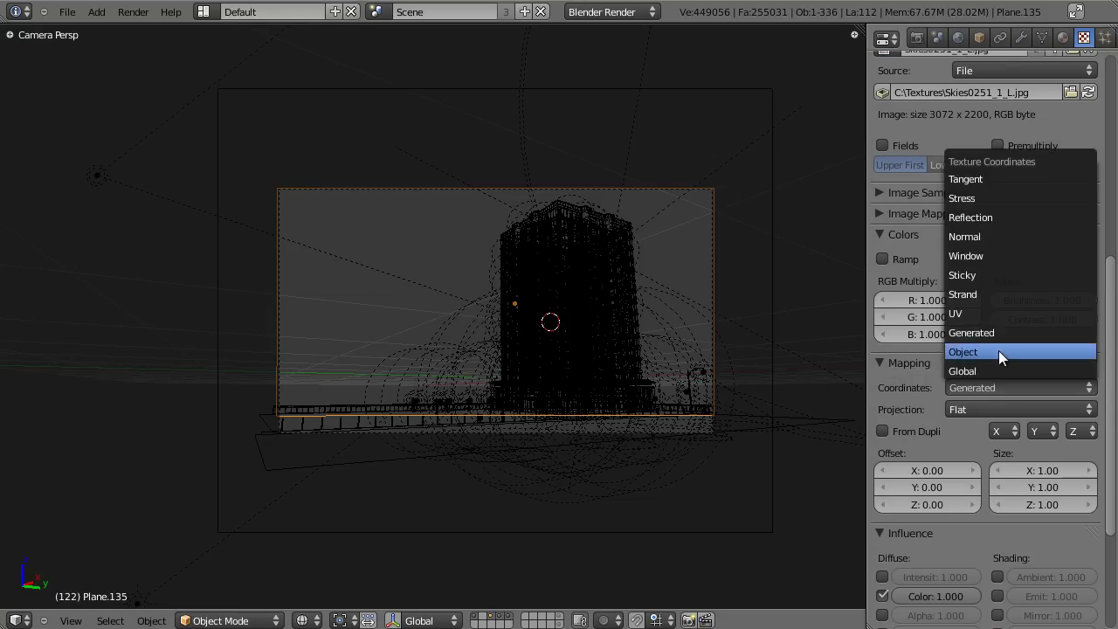
{"action": "left_click", "coordinate": [999, 317]}
{"action": "left_click", "coordinate": [880, 361]}
Review the sky texture's Image Mapping and Colors settings, then check the material's preview on a flat plane
{"action": "scroll", "coordinate": [887, 384], "scroll_direction": "up", "scroll_amount": 5}
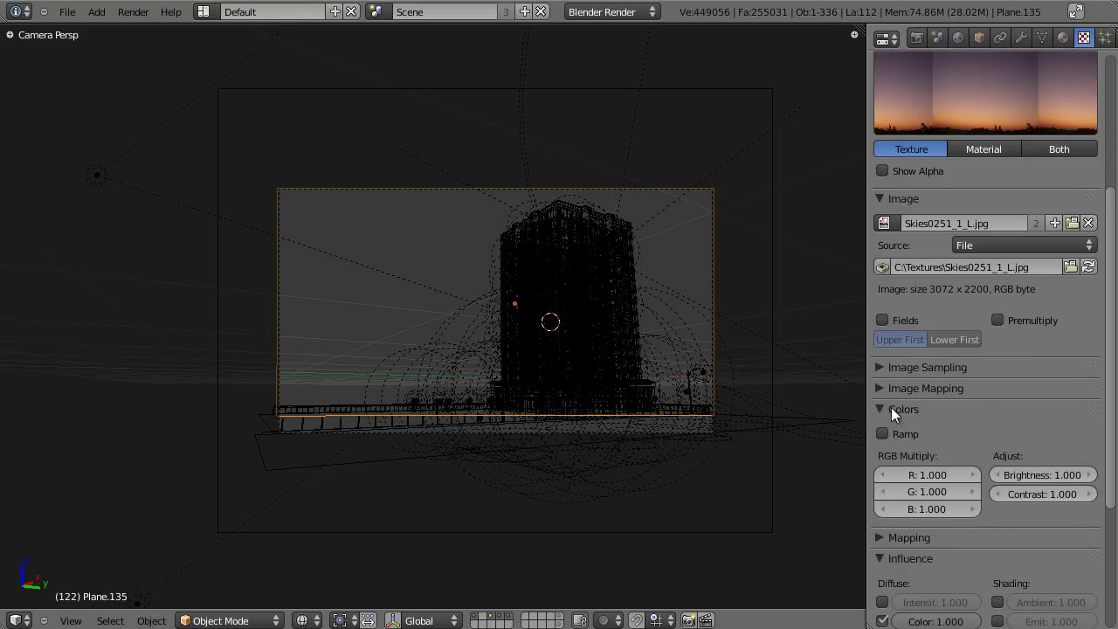
{"action": "left_click", "coordinate": [881, 408]}
{"action": "middle_click_drag", "start_coordinate": [965, 428], "coordinate": [970, 477]}
{"action": "left_click", "coordinate": [877, 462]}
{"action": "left_click", "coordinate": [877, 462]}
{"action": "left_click", "coordinate": [880, 443]}
{"action": "left_click", "coordinate": [880, 443]}
{"action": "scroll", "coordinate": [973, 312], "scroll_direction": "up", "scroll_amount": 6}
{"action": "left_click", "coordinate": [1062, 37]}
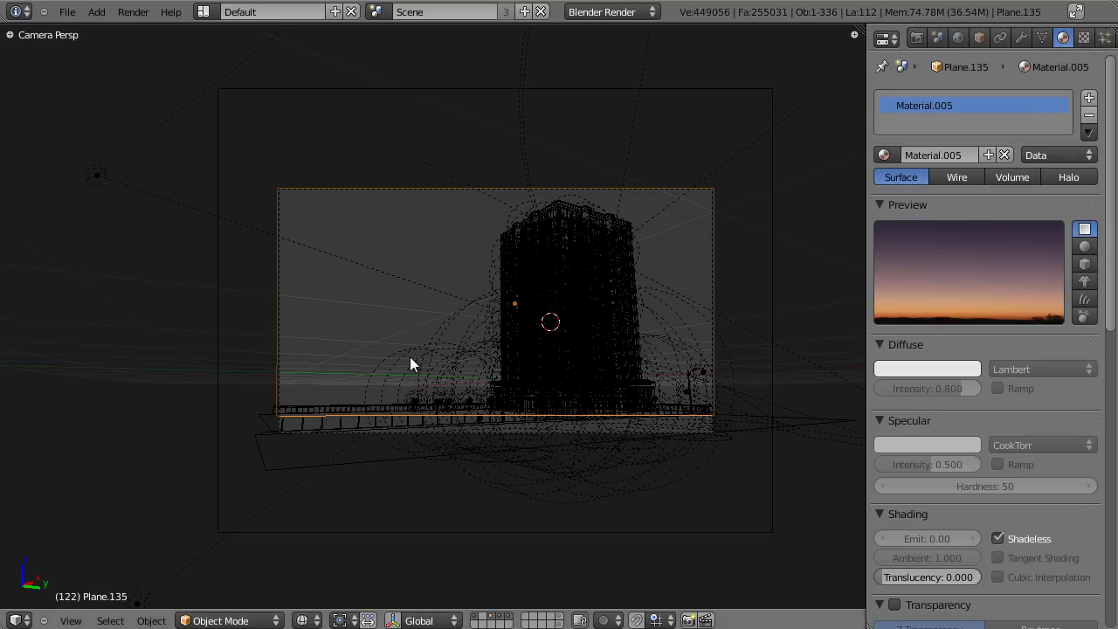
Save the scene with the textured backdrop over begin_pt3b.blend
{"action": "key", "text": "ctrl+s"}
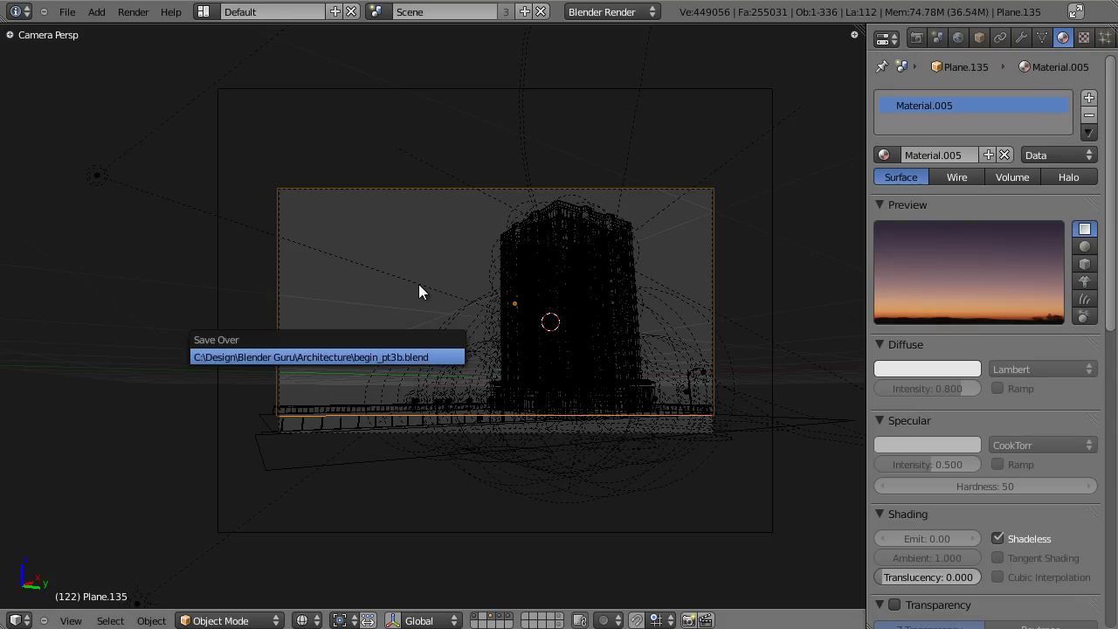
{"action": "key", "text": "Return"}
{"action": "scroll", "coordinate": [421, 288], "scroll_direction": "up", "scroll_amount": 5}
{"action": "middle_click_drag", "start_coordinate": [527, 360], "coordinate": [392, 302], "text": "shift"}
{"action": "scroll", "coordinate": [391, 294], "scroll_direction": "down", "scroll_amount": 2}
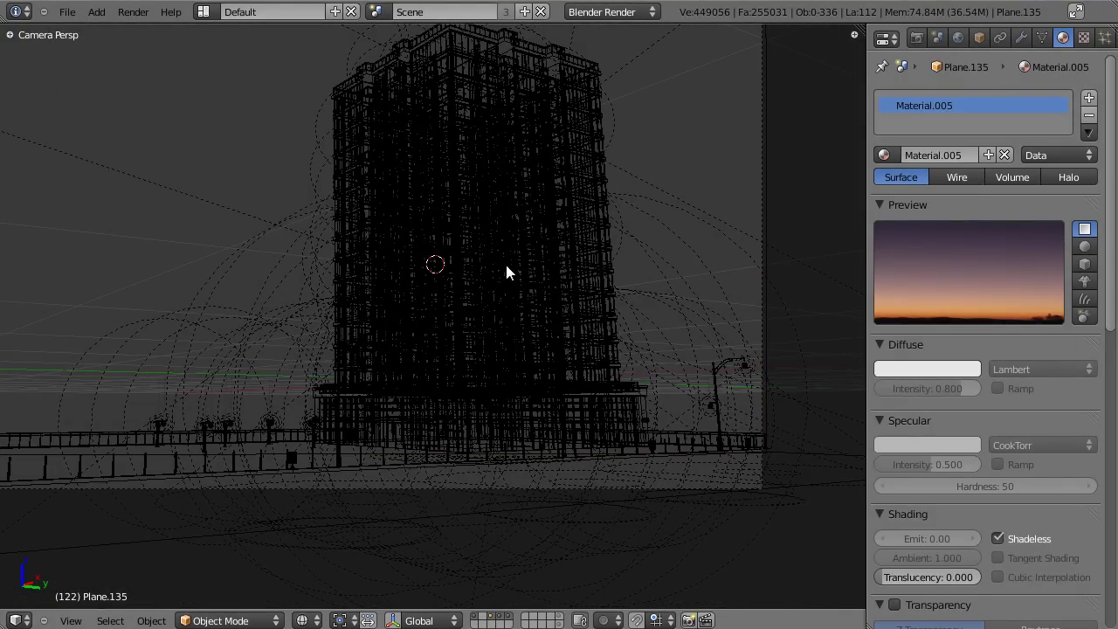
Switch to the finished render and examine the lit windows, storefront signs and wall lights up close
{"action": "key", "text": "alt+Tab"}
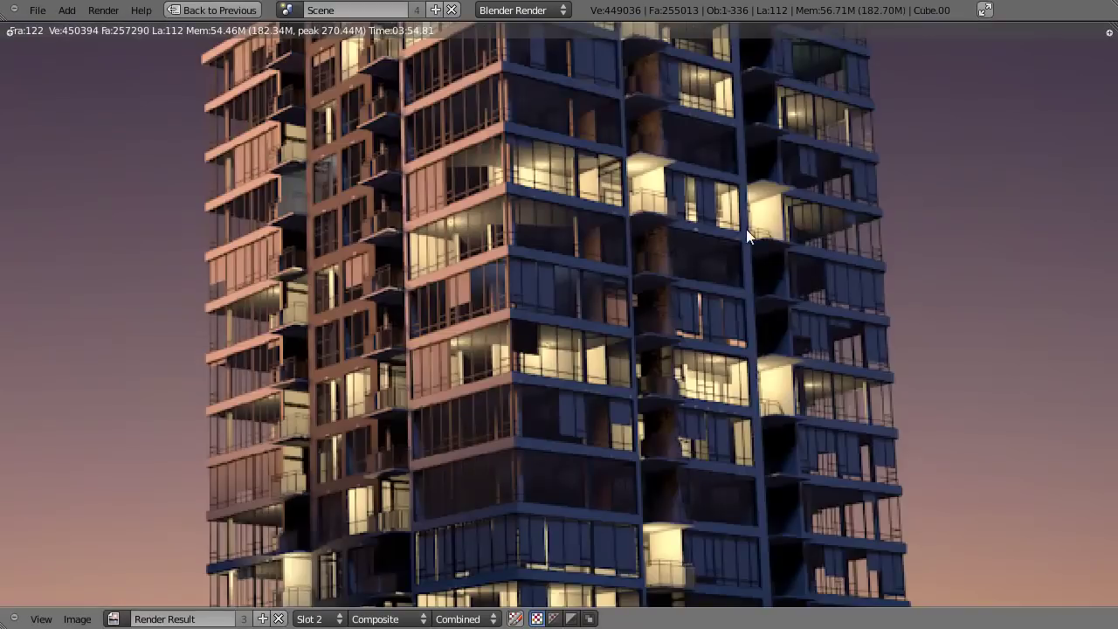
{"action": "scroll", "coordinate": [559, 314], "scroll_direction": "up", "scroll_amount": 3}
{"action": "scroll", "coordinate": [616, 44], "scroll_direction": "down", "scroll_amount": 3}
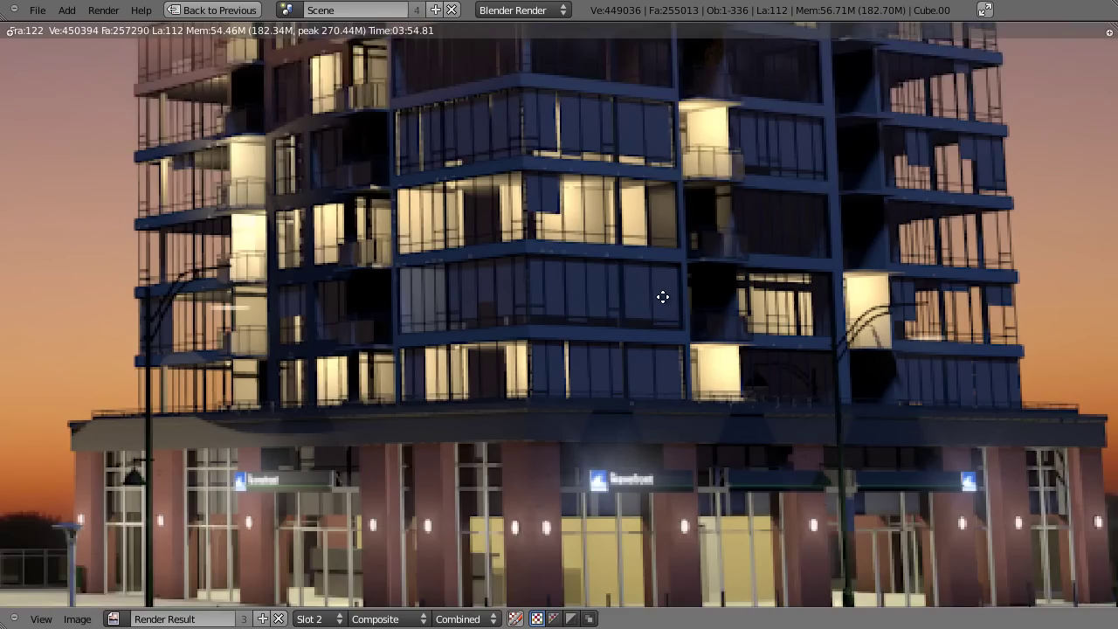
{"action": "scroll", "coordinate": [667, 382], "scroll_direction": "up", "scroll_amount": 4}
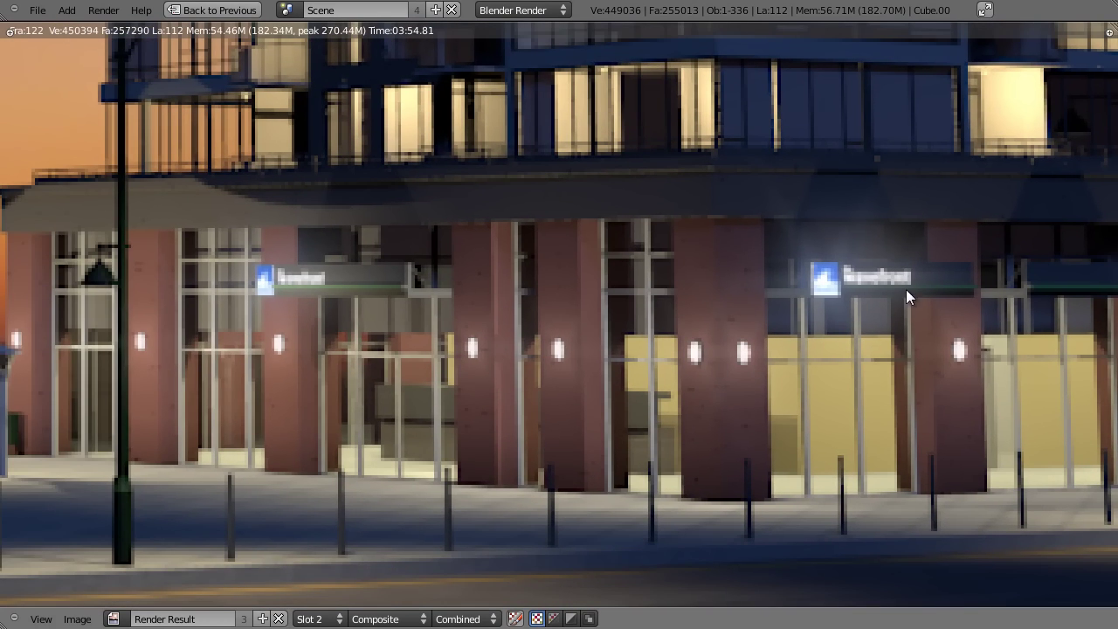
{"action": "scroll", "coordinate": [691, 329], "scroll_direction": "up", "scroll_amount": 3}
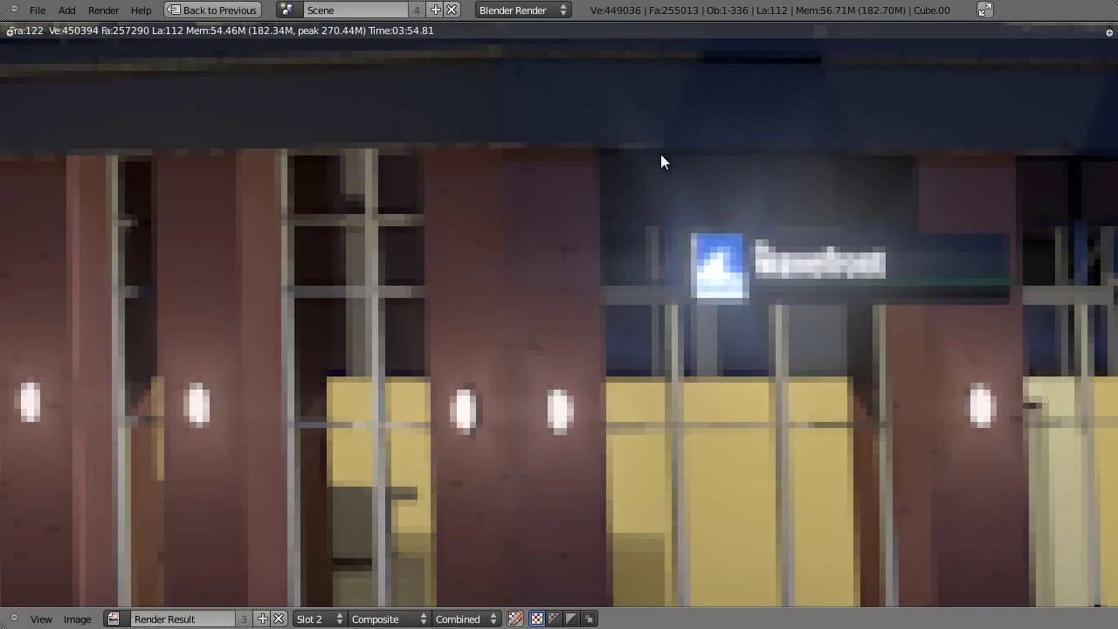
{"action": "scroll", "coordinate": [553, 387], "scroll_direction": "down", "scroll_amount": 6}
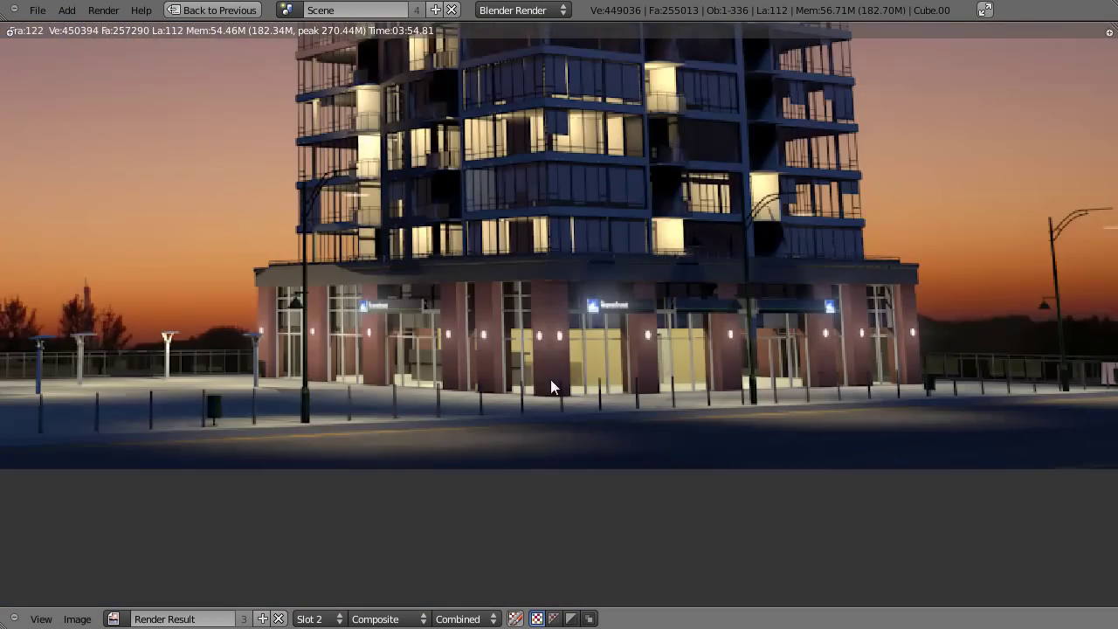
{"action": "scroll", "coordinate": [756, 411], "scroll_direction": "up", "scroll_amount": 9}
{"action": "scroll", "coordinate": [661, 396], "scroll_direction": "down", "scroll_amount": 10}
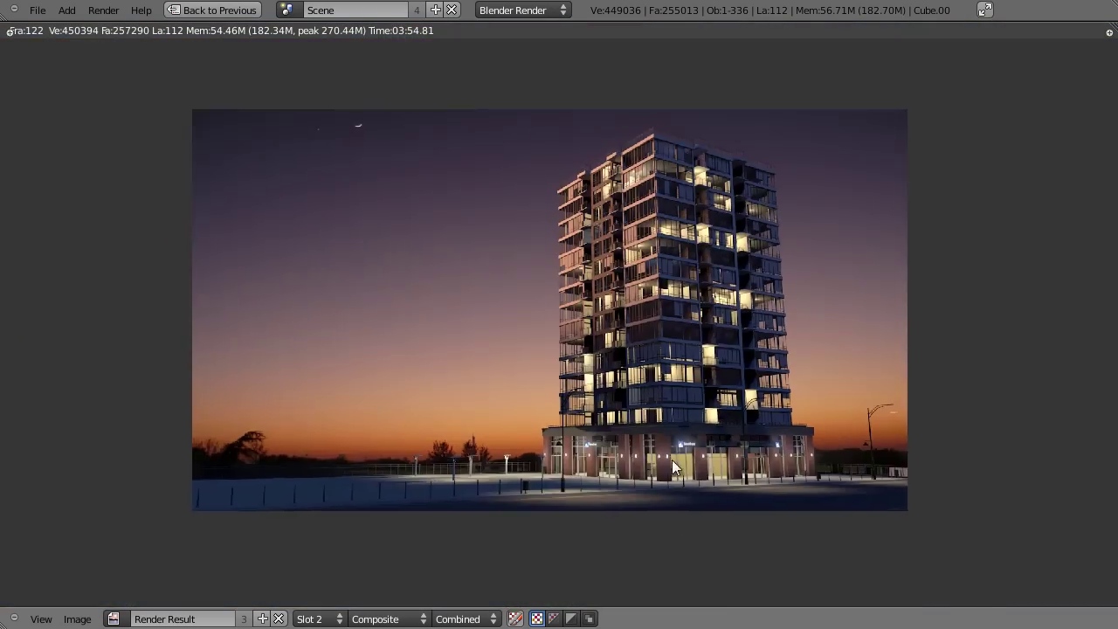
{"action": "scroll", "coordinate": [672, 459], "scroll_direction": "up", "scroll_amount": 5}
{"action": "key", "text": "Escape"}
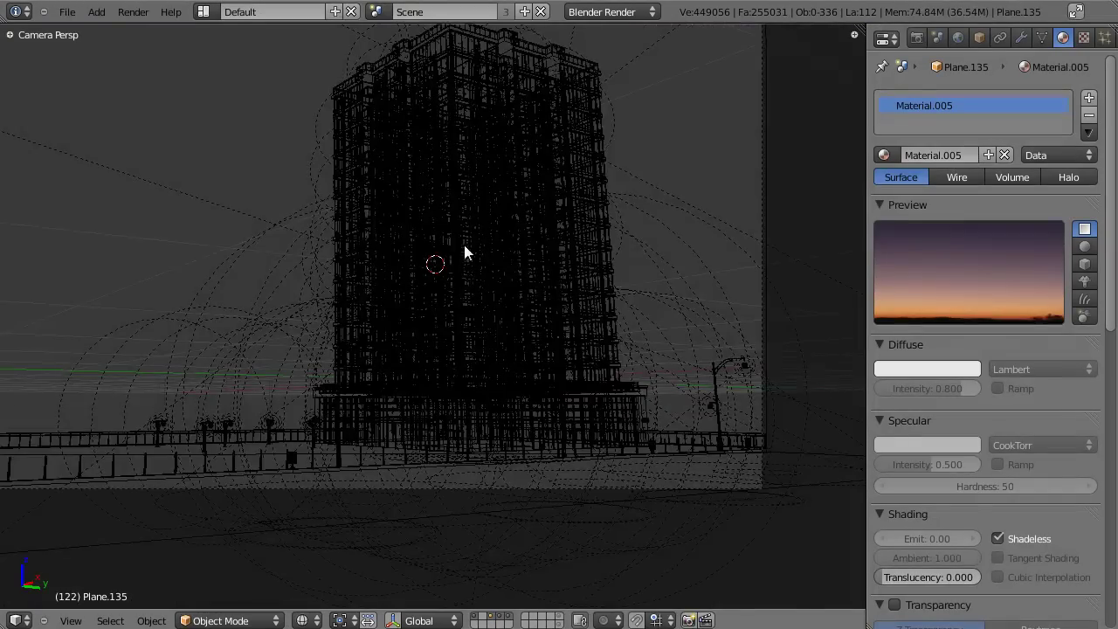
Switch the camera view to solid shading and select the logo square on the storefront's middle sign
{"action": "scroll", "coordinate": [503, 341], "scroll_direction": "down", "scroll_amount": 2}
{"action": "scroll", "coordinate": [542, 384], "scroll_direction": "up", "scroll_amount": 2}
{"action": "key", "text": "z"}
{"action": "scroll", "coordinate": [489, 430], "scroll_direction": "up", "scroll_amount": 3}
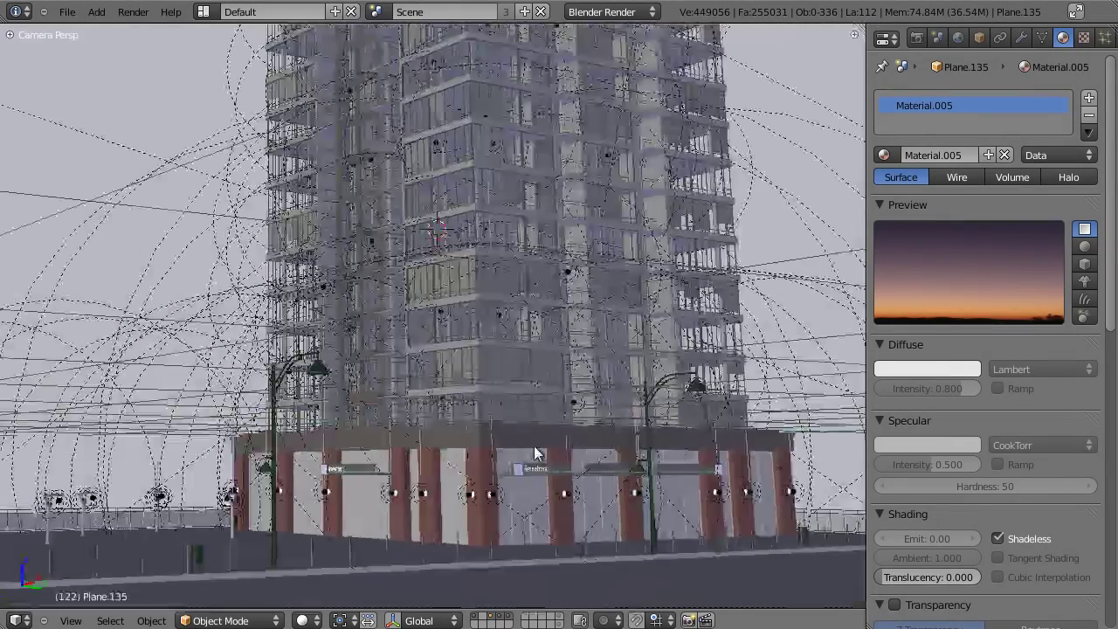
{"action": "right_click", "coordinate": [517, 471]}
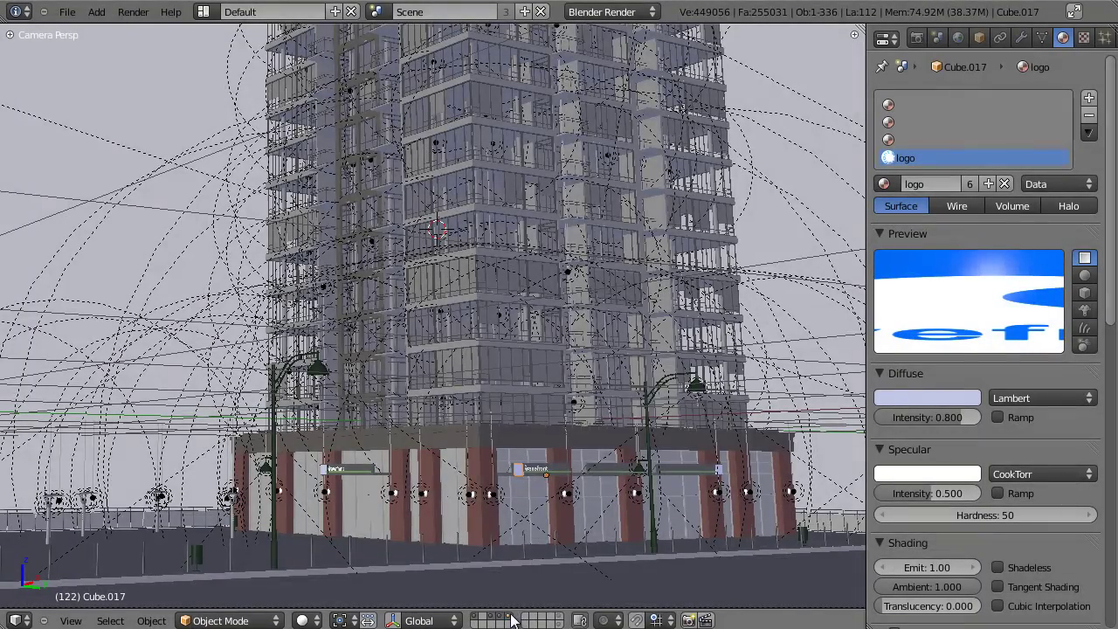
Center the view on the logo square and show only the layer holding the sign logos, lettering and light bulbs
{"action": "scroll", "coordinate": [611, 411], "scroll_direction": "up", "scroll_amount": 1}
{"action": "middle_click_drag", "start_coordinate": [613, 453], "coordinate": [611, 408], "text": "shift"}
{"action": "key", "text": "KP_Decimal"}
{"action": "middle_click_drag", "start_coordinate": [593, 342], "coordinate": [497, 547]}
{"action": "left_click", "coordinate": [507, 616]}
{"action": "scroll", "coordinate": [529, 266], "scroll_direction": "down", "scroll_amount": 5}
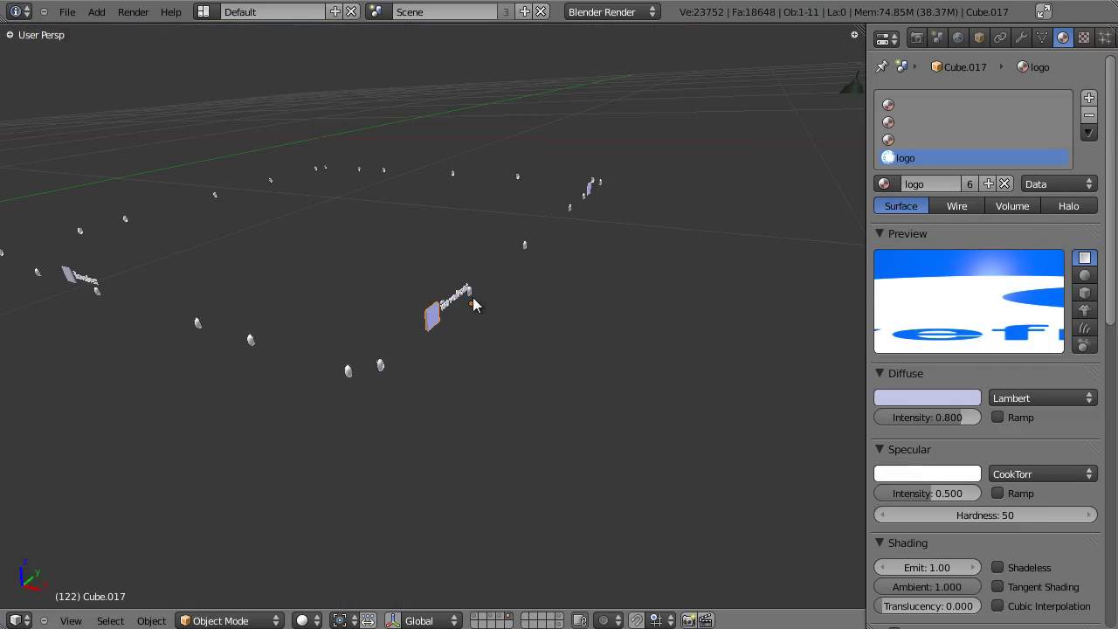
Select the logo square and the ring of wall light bulbs in turn to inspect the glowing objects and their materials
{"action": "right_click", "coordinate": [467, 298]}
{"action": "right_click", "coordinate": [427, 318]}
{"action": "right_click", "coordinate": [383, 362]}
{"action": "scroll", "coordinate": [473, 305], "scroll_direction": "down", "scroll_amount": 4}
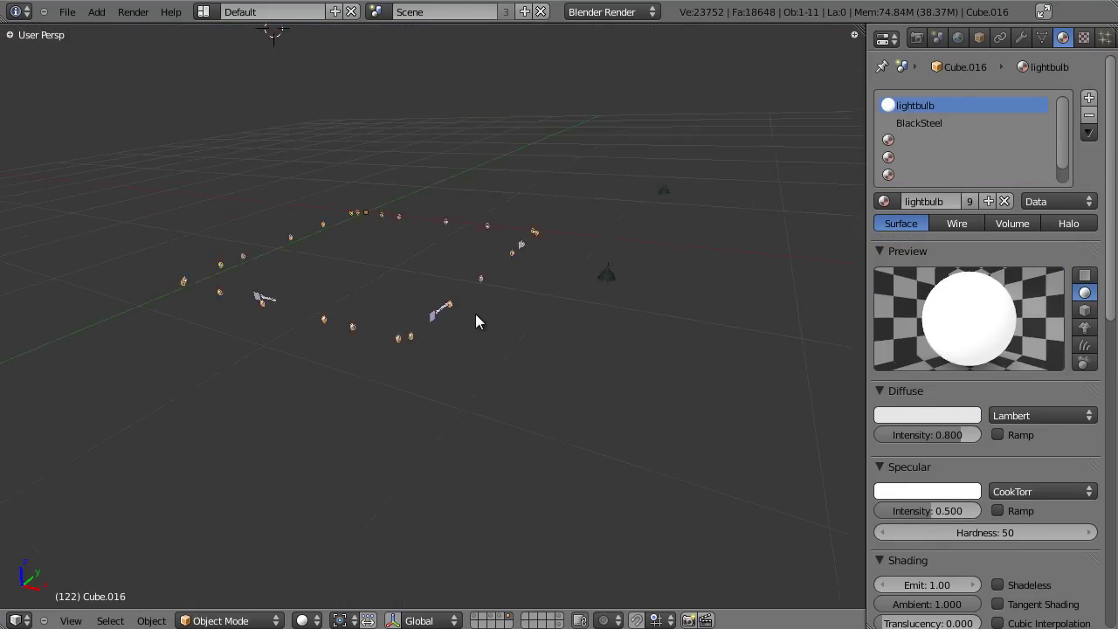
{"action": "scroll", "coordinate": [481, 314], "scroll_direction": "up", "scroll_amount": 9}
{"action": "middle_click_drag", "start_coordinate": [603, 437], "coordinate": [513, 449]}
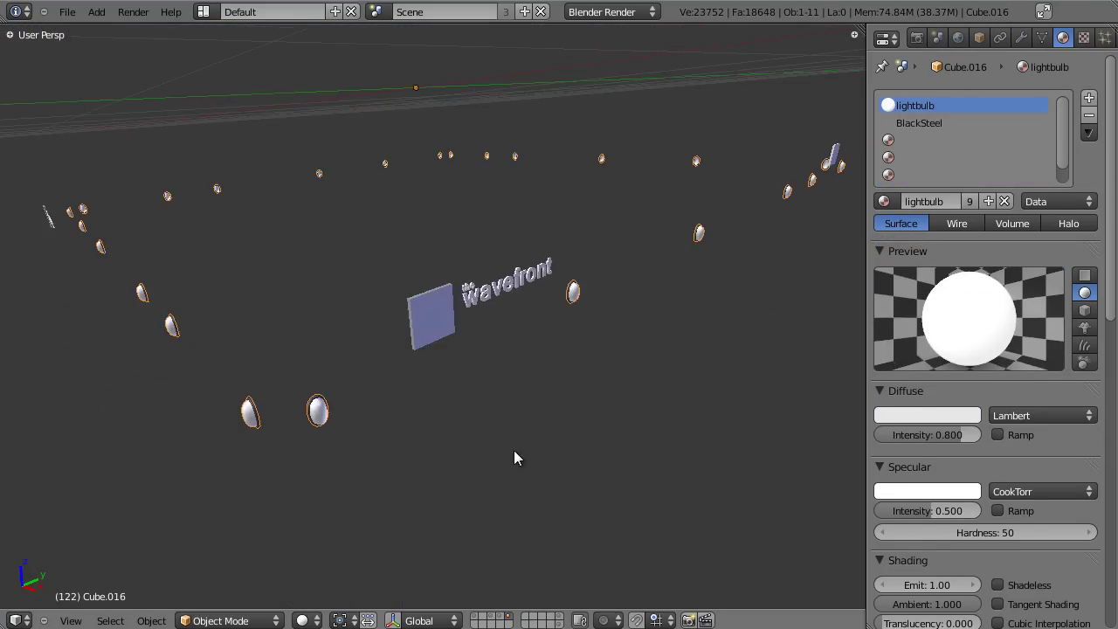
Select the wavefront lettering and logo square on the sign to check their glowing material
{"action": "right_click", "coordinate": [465, 301]}
{"action": "right_click", "coordinate": [455, 307]}
{"action": "right_click", "coordinate": [495, 299]}
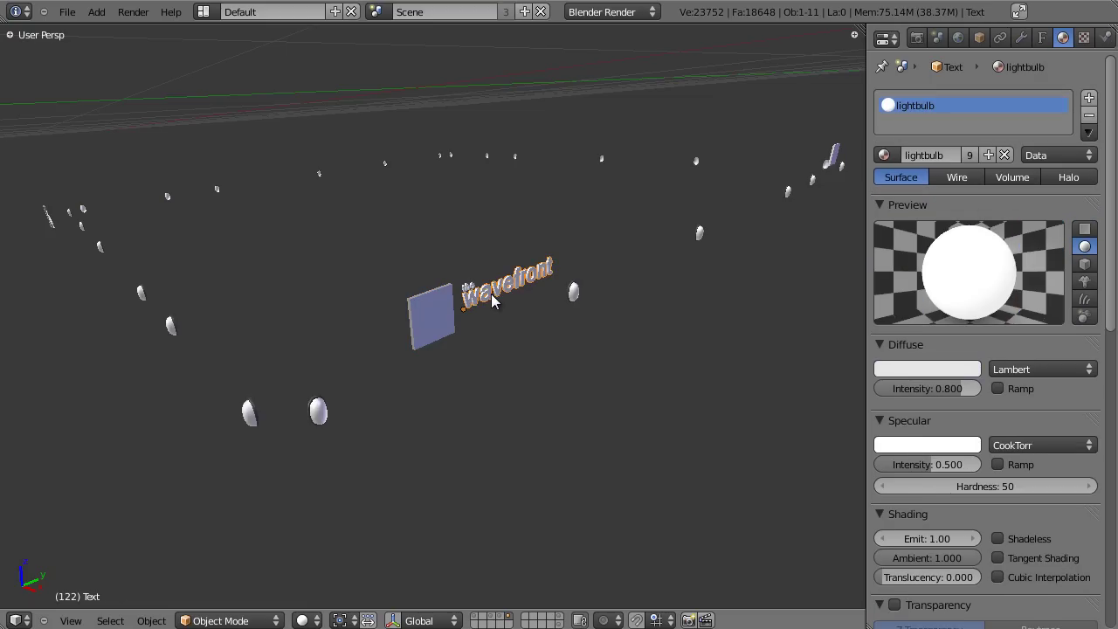
{"action": "right_click", "coordinate": [452, 307]}
{"action": "right_click", "coordinate": [492, 316]}
{"action": "right_click", "coordinate": [496, 304]}
Add a render layer named Lights that includes only the scene layer holding the signs and bulbs
{"action": "left_click", "coordinate": [916, 38]}
{"action": "left_click", "coordinate": [891, 170]}
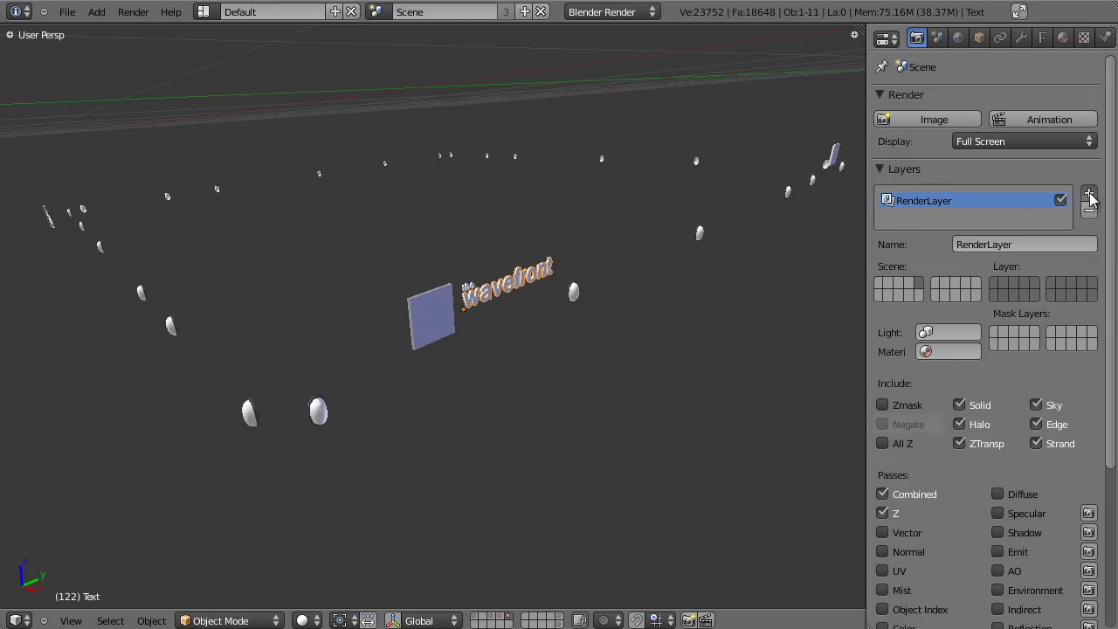
{"action": "left_click", "coordinate": [1022, 244]}
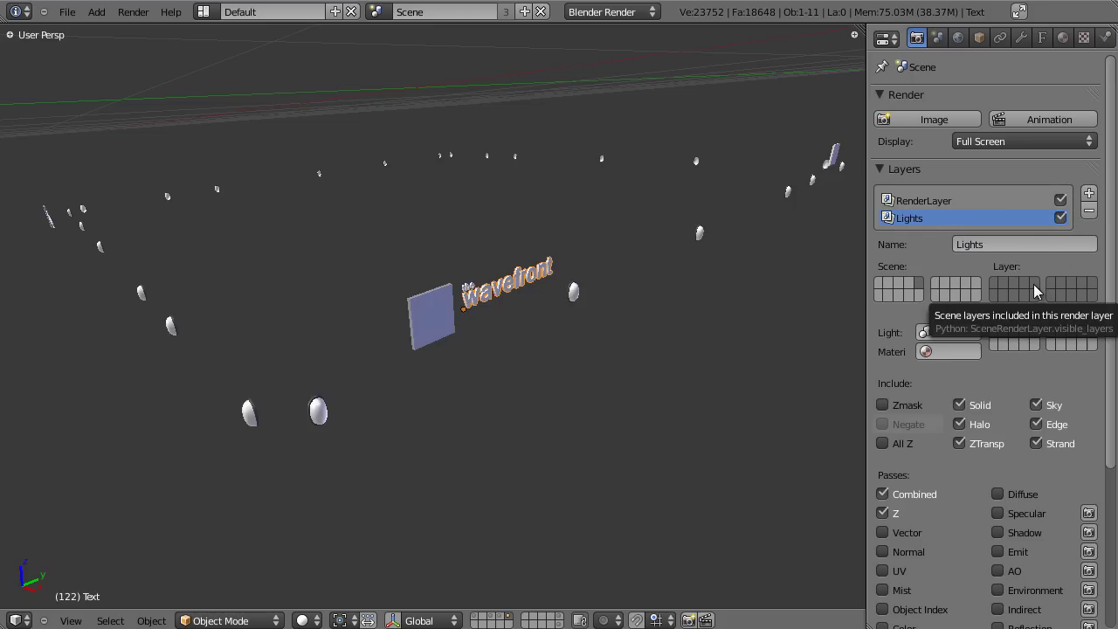
{"action": "left_click", "coordinate": [1034, 284]}
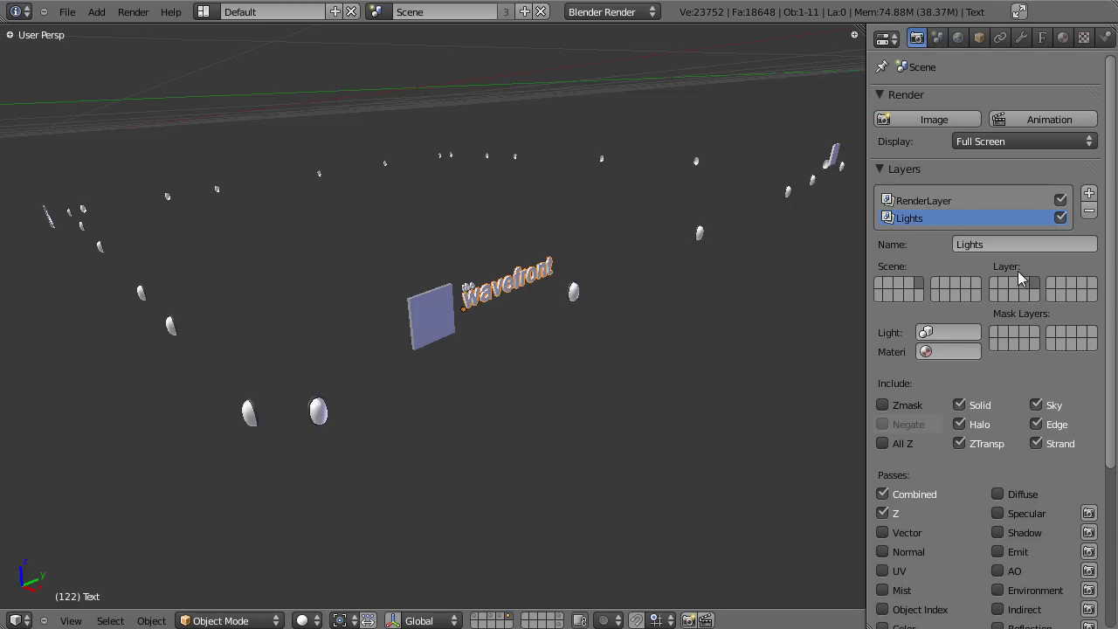
Exclude the scene layer with the signs and bulbs from RenderLayer and compare its settings with the Lights layer
{"action": "right_click", "coordinate": [311, 417]}
{"action": "right_click", "coordinate": [487, 303]}
{"action": "left_click", "coordinate": [923, 206]}
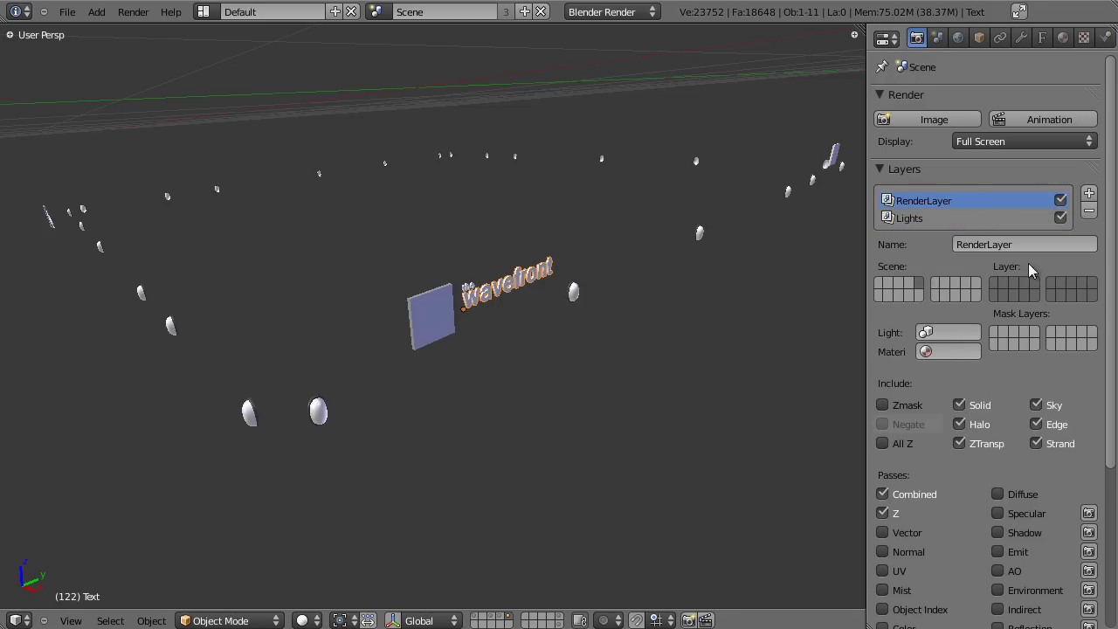
{"action": "left_click", "coordinate": [1036, 284]}
{"action": "left_click", "coordinate": [939, 220]}
{"action": "left_click", "coordinate": [935, 202]}
Show the building's layer and the signs-and-bulbs layer in turn to check what each one holds
{"action": "left_click", "coordinate": [476, 617]}
{"action": "scroll", "coordinate": [512, 449], "scroll_direction": "down", "scroll_amount": 5}
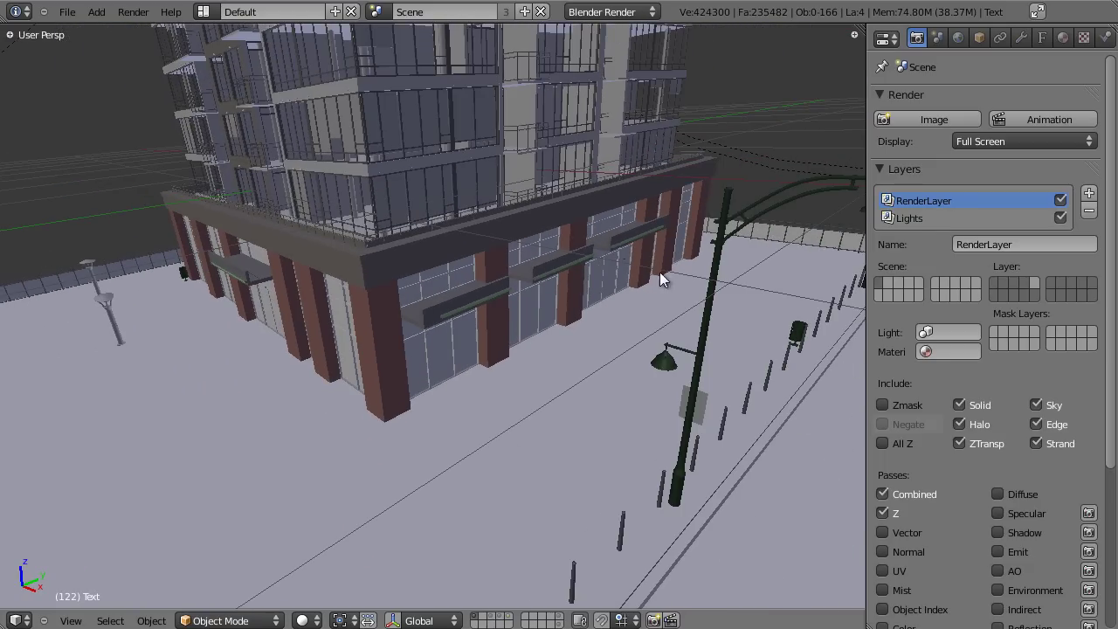
{"action": "left_click", "coordinate": [509, 615]}
{"action": "scroll", "coordinate": [563, 276], "scroll_direction": "down", "scroll_amount": 8}
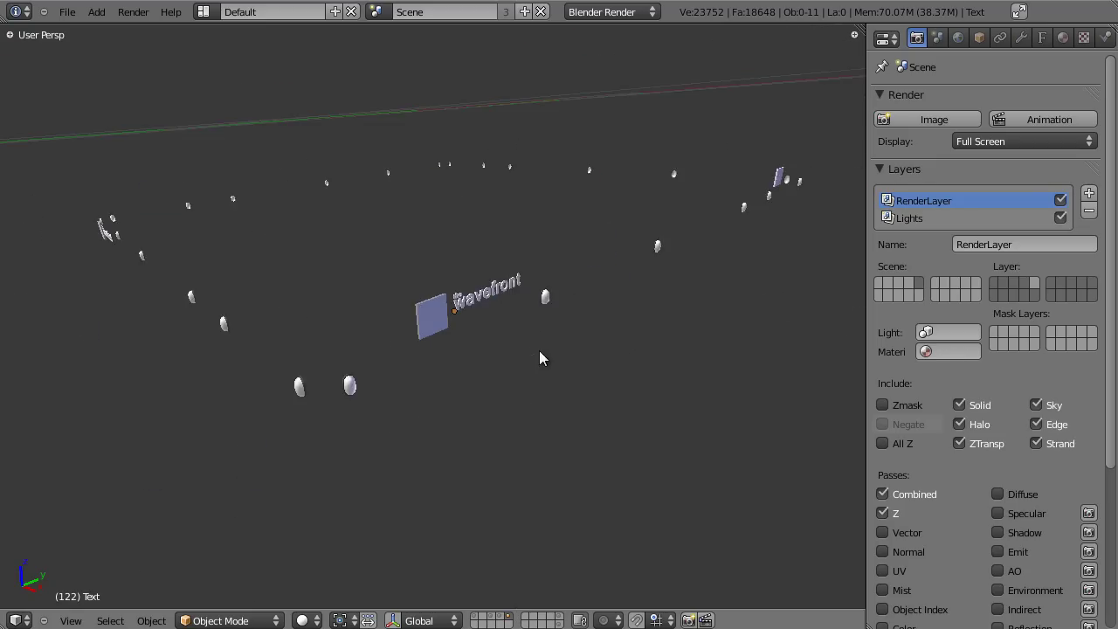
{"action": "middle_click_drag", "start_coordinate": [516, 319], "coordinate": [423, 333]}
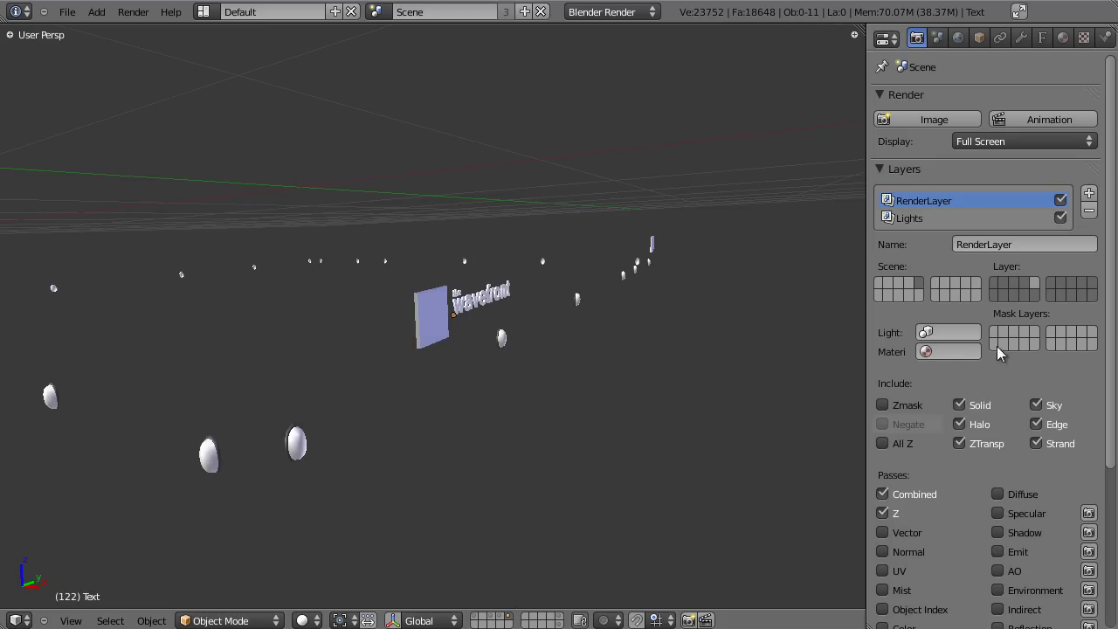
Turn off Sky for the Lights render layer and collapse the render layer settings
{"action": "left_click", "coordinate": [909, 217]}
{"action": "left_click", "coordinate": [916, 201]}
{"action": "left_click", "coordinate": [911, 220]}
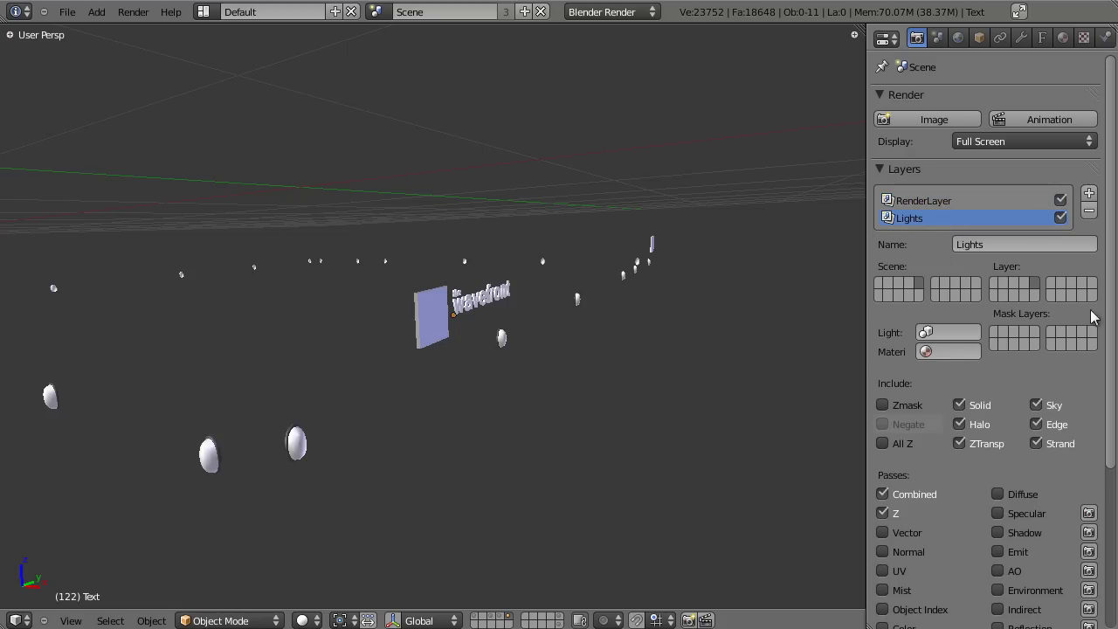
{"action": "left_click", "coordinate": [1036, 405]}
{"action": "left_click", "coordinate": [881, 167]}
{"action": "left_click", "coordinate": [880, 169]}
{"action": "left_click", "coordinate": [883, 169]}
Show the building, lamp and backdrop layers together with the signs and select the sky plane behind the high-rise
{"action": "mouse_move", "coordinate": [611, 313]}
{"action": "middle_mouse_down"}
{"action": "mouse_move", "coordinate": [597, 318]}
{"action": "mouse_move", "coordinate": [611, 325]}
{"action": "middle_mouse_up"}
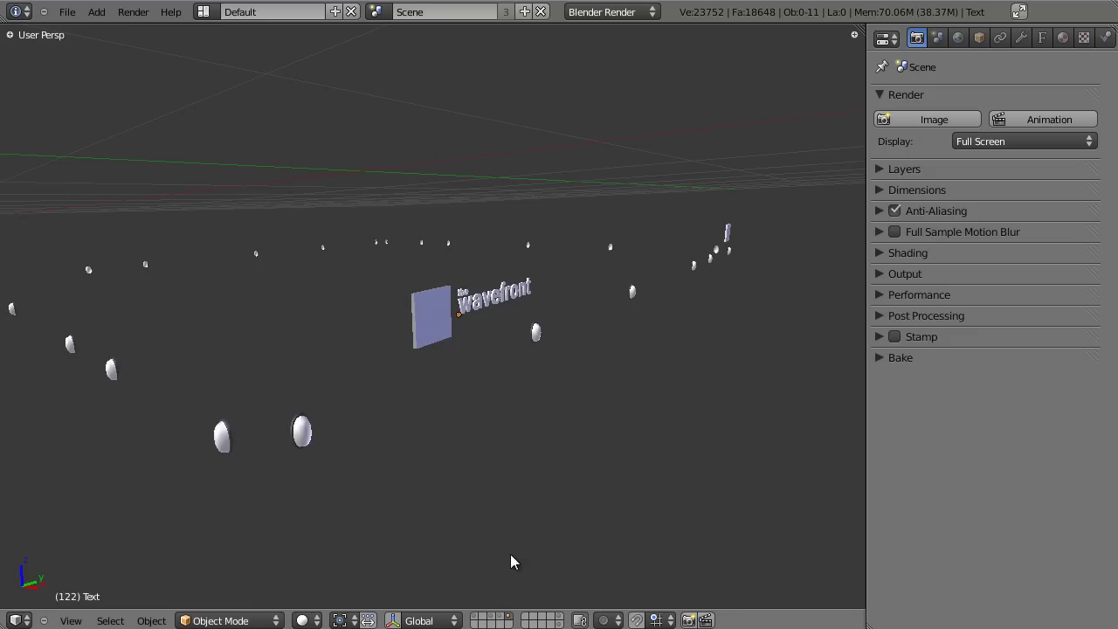
{"action": "left_click", "coordinate": [501, 616], "text": "shift"}
{"action": "left_click", "coordinate": [499, 617], "text": "shift"}
{"action": "left_click", "coordinate": [476, 617], "text": "shift"}
{"action": "scroll", "coordinate": [485, 428], "scroll_direction": "down", "scroll_amount": 6}
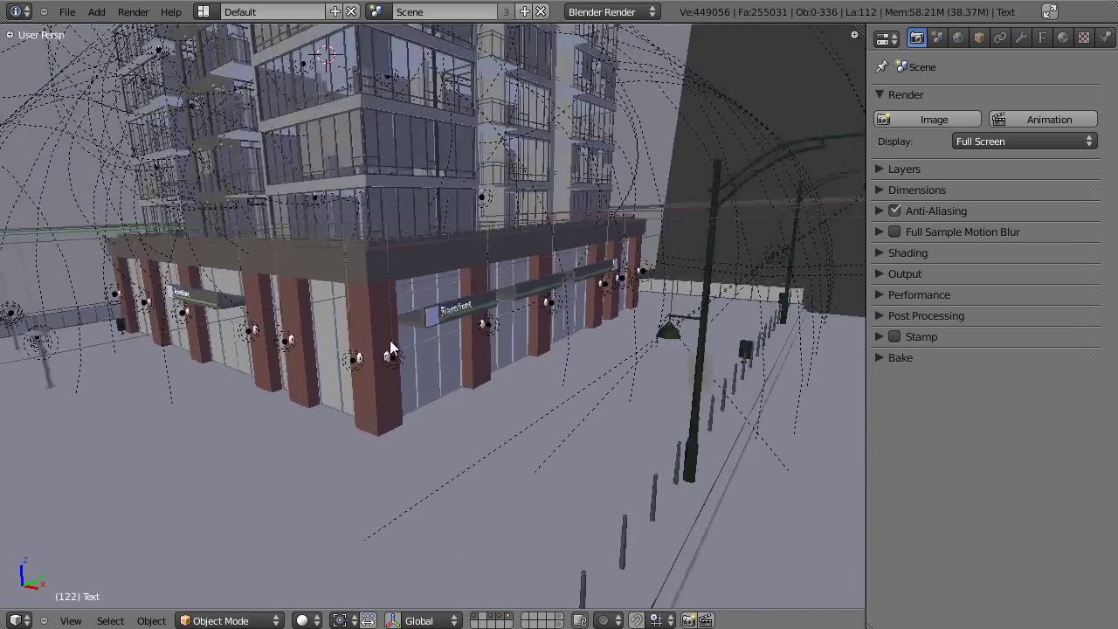
{"action": "scroll", "coordinate": [390, 349], "scroll_direction": "down", "scroll_amount": 4}
{"action": "middle_click_drag", "start_coordinate": [391, 349], "coordinate": [231, 135]}
{"action": "right_click", "coordinate": [231, 135]}
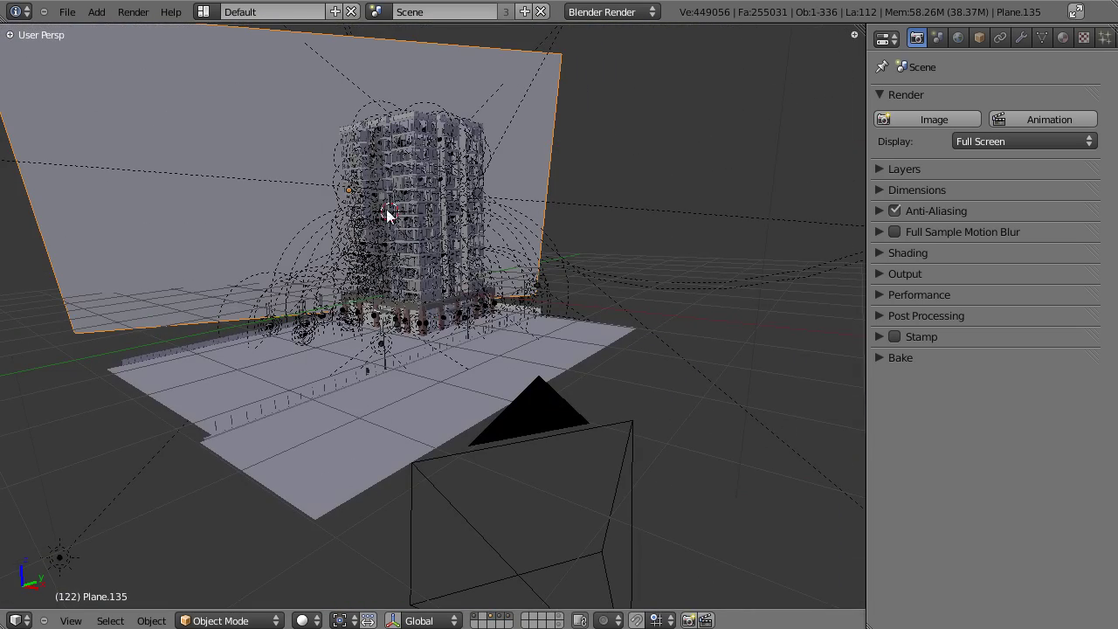
{"action": "middle_click_drag", "start_coordinate": [429, 253], "coordinate": [591, 281]}
{"action": "scroll", "coordinate": [568, 358], "scroll_direction": "down", "scroll_amount": 3}
{"action": "middle_click_drag", "start_coordinate": [576, 353], "coordinate": [489, 315]}
{"action": "scroll", "coordinate": [550, 289], "scroll_direction": "up", "scroll_amount": 4}
Add an Image or Movie texture to the world using the image Skies0251_1_L.jpg
{"action": "left_click", "coordinate": [958, 37]}
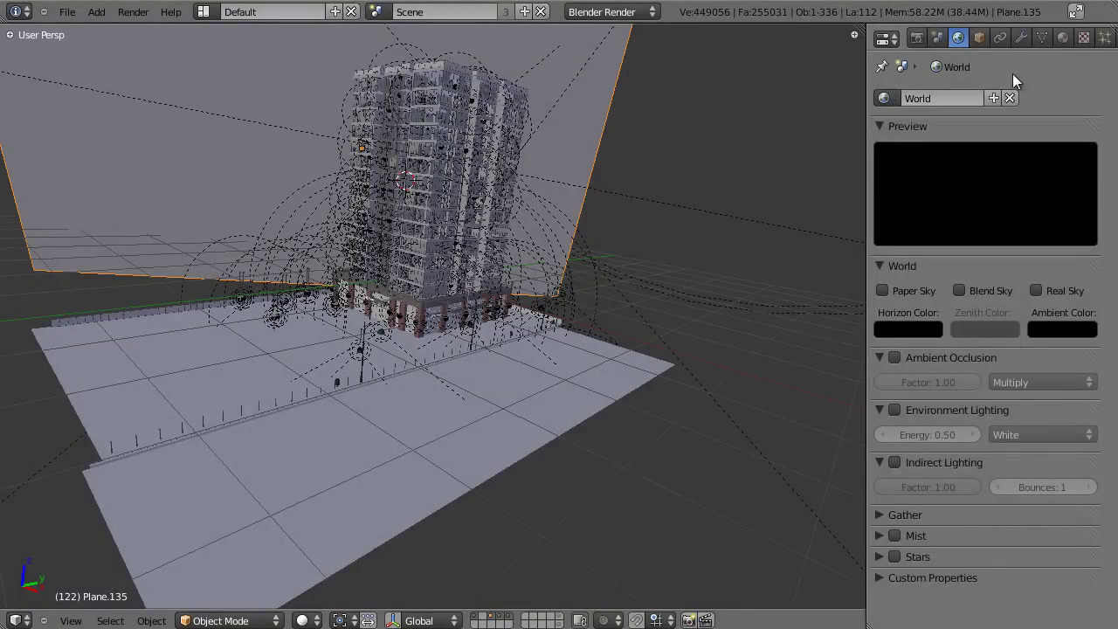
{"action": "left_click", "coordinate": [1083, 37]}
{"action": "left_click", "coordinate": [958, 38]}
{"action": "left_click", "coordinate": [1083, 38]}
{"action": "left_click", "coordinate": [963, 201]}
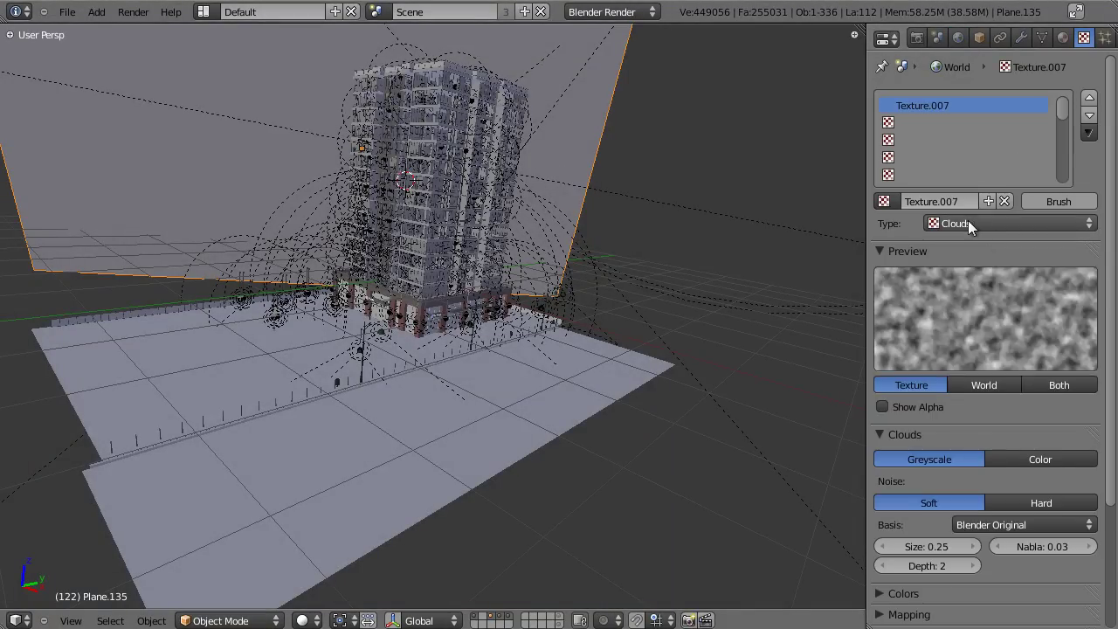
{"action": "left_click", "coordinate": [968, 222]}
{"action": "left_click", "coordinate": [966, 332]}
{"action": "scroll", "coordinate": [966, 332], "scroll_direction": "down", "scroll_amount": 2}
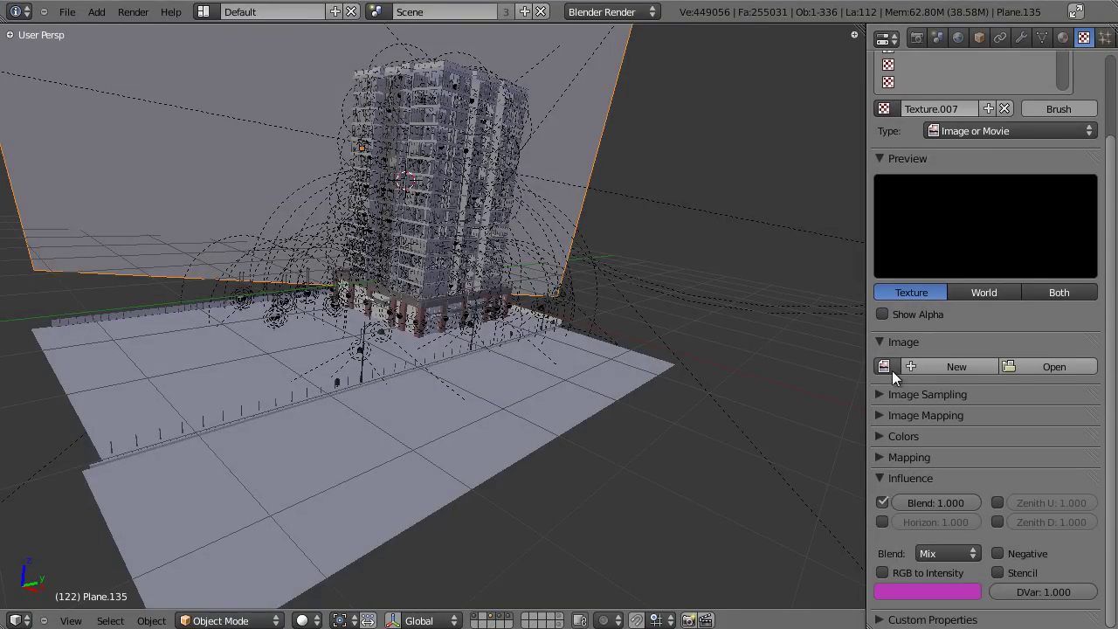
{"action": "left_click", "coordinate": [892, 371]}
{"action": "left_click", "coordinate": [929, 481]}
Make the world's sky texture influence the Horizon and enable Paper Sky for the world
{"action": "scroll", "coordinate": [1013, 454], "scroll_direction": "down", "scroll_amount": 3}
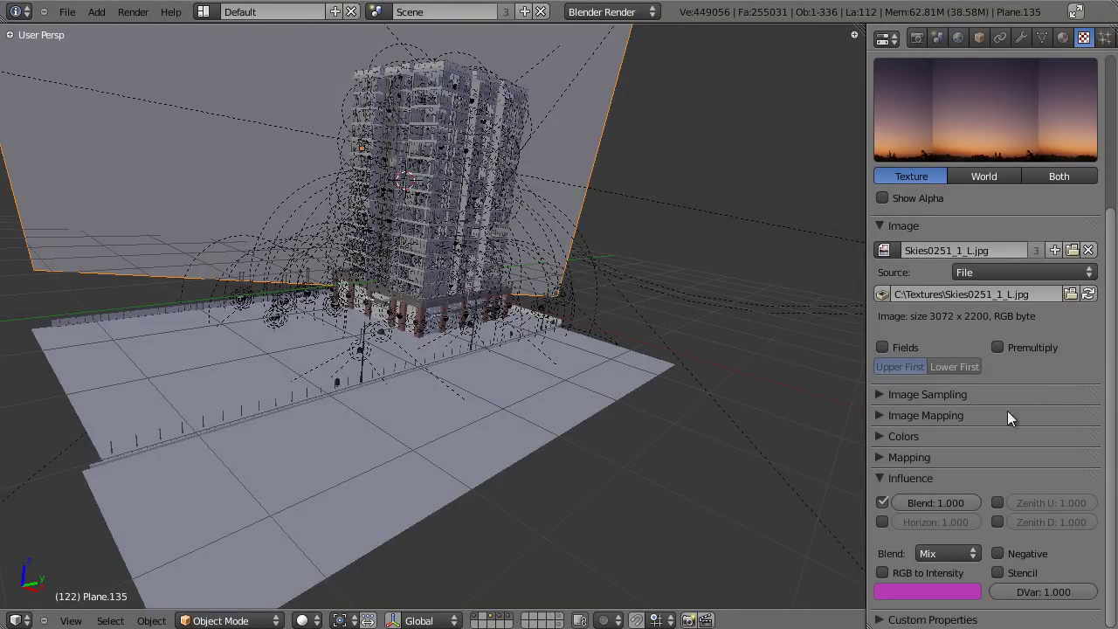
{"action": "left_click", "coordinate": [882, 521]}
{"action": "scroll", "coordinate": [978, 209], "scroll_direction": "up", "scroll_amount": 6}
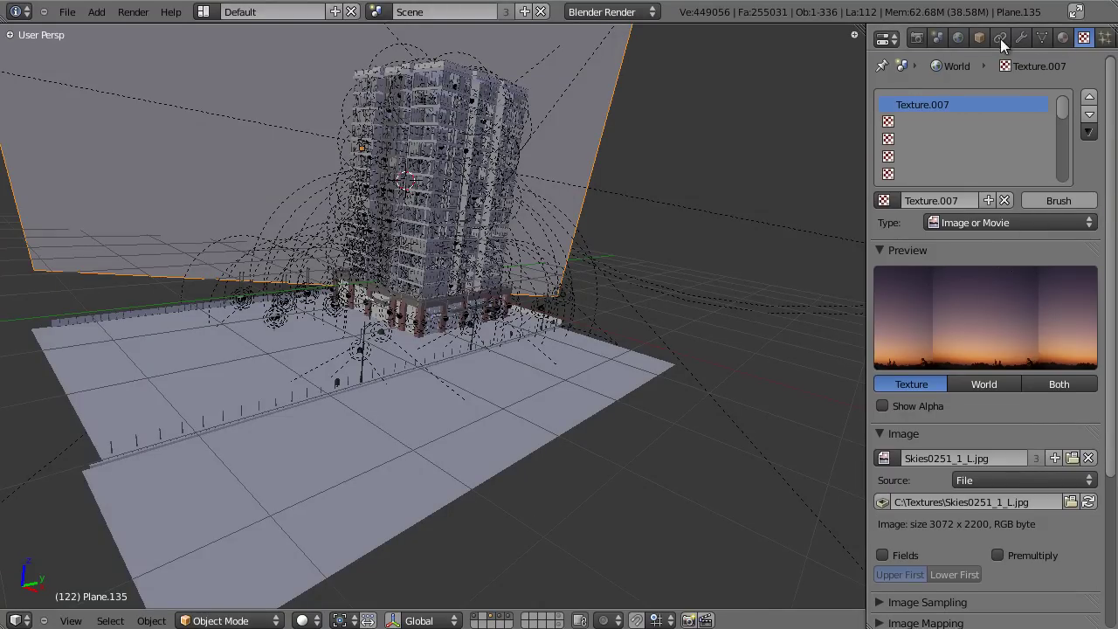
{"action": "left_click", "coordinate": [958, 37]}
{"action": "left_click", "coordinate": [908, 290]}
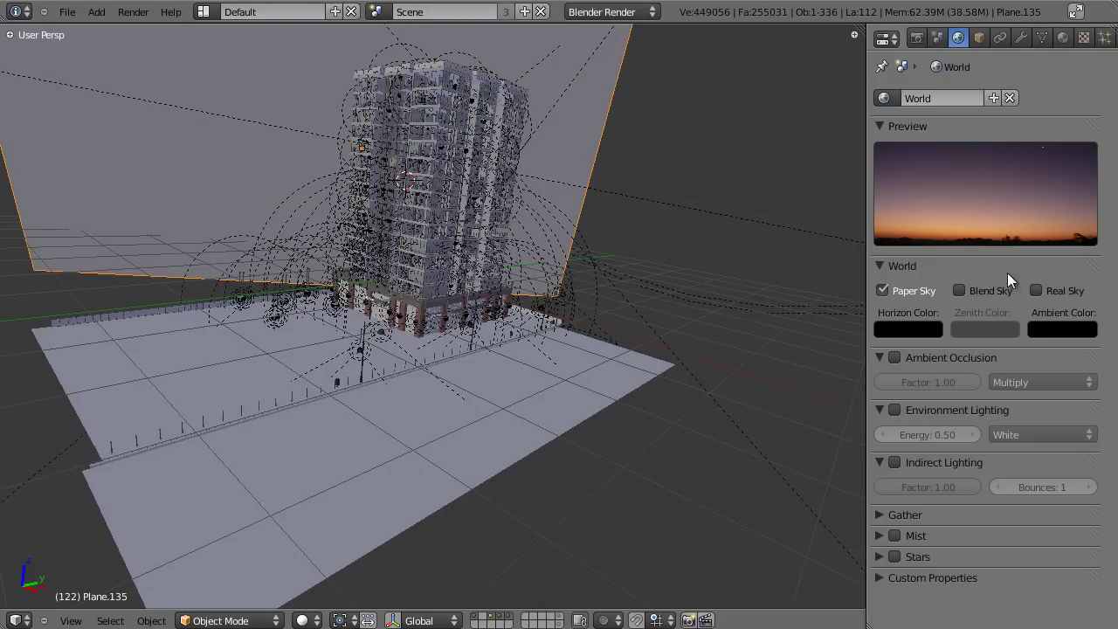
Examine the area around the fence and the sky plane from several angles, selecting each in turn
{"action": "middle_click_drag", "start_coordinate": [547, 232], "coordinate": [442, 224]}
{"action": "middle_click_drag", "start_coordinate": [515, 460], "coordinate": [526, 291]}
{"action": "right_click", "coordinate": [261, 297]}
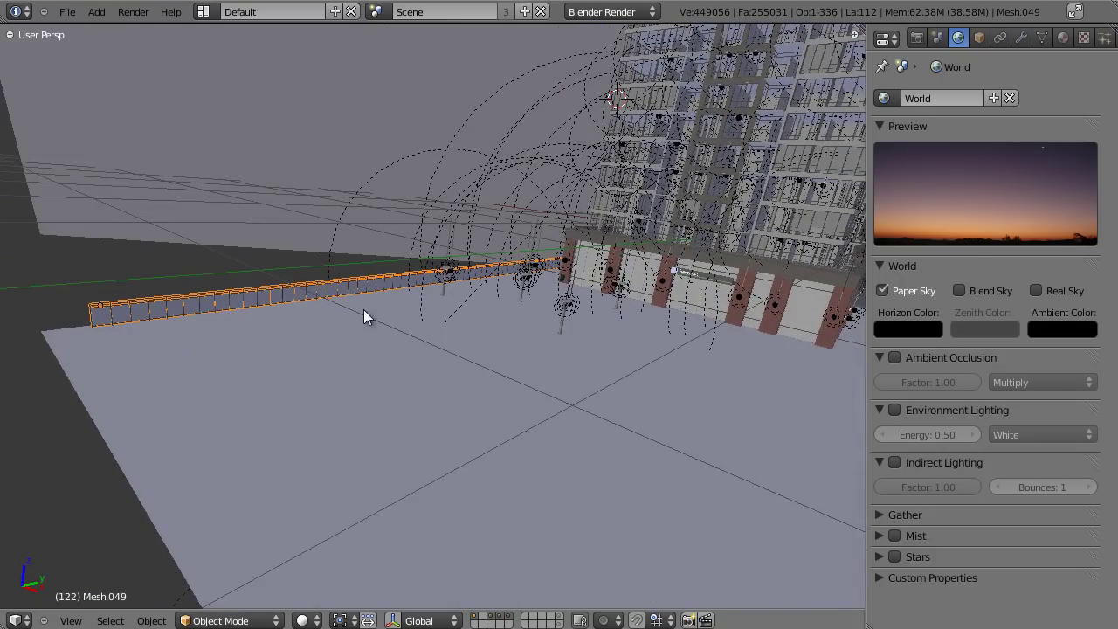
{"action": "scroll", "coordinate": [479, 345], "scroll_direction": "down", "scroll_amount": 10}
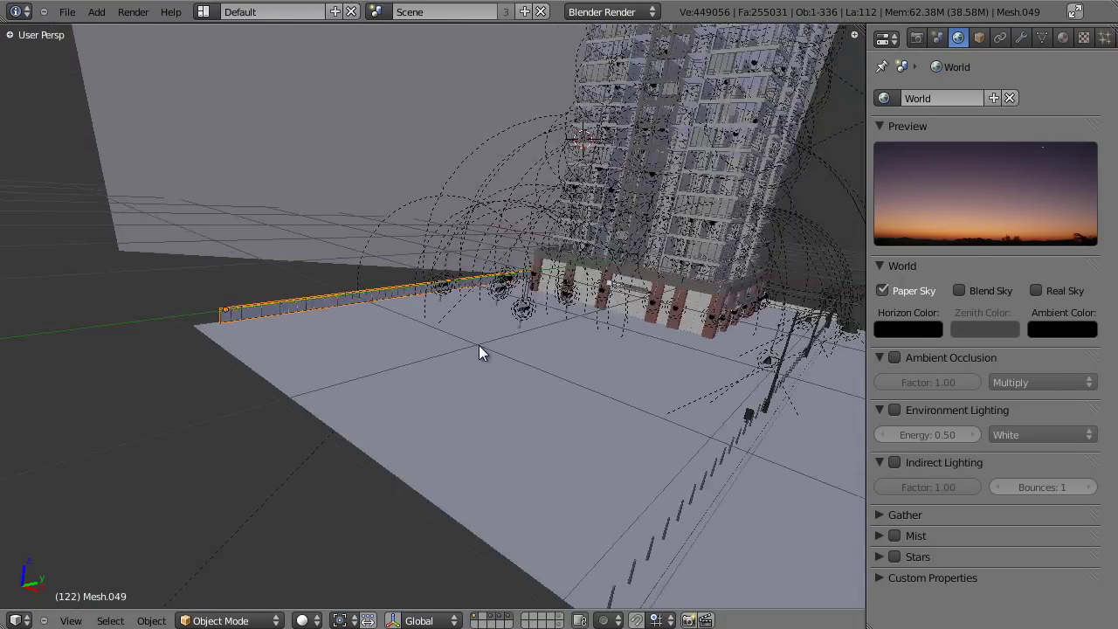
{"action": "middle_click_drag", "start_coordinate": [477, 348], "coordinate": [964, 219]}
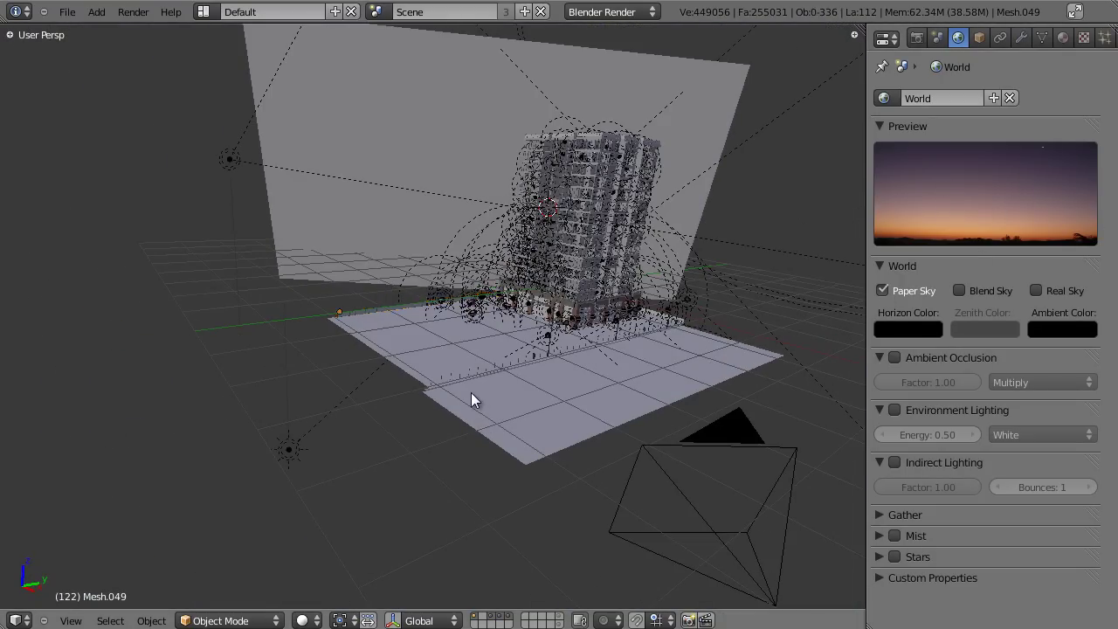
{"action": "scroll", "coordinate": [471, 392], "scroll_direction": "up", "scroll_amount": 10}
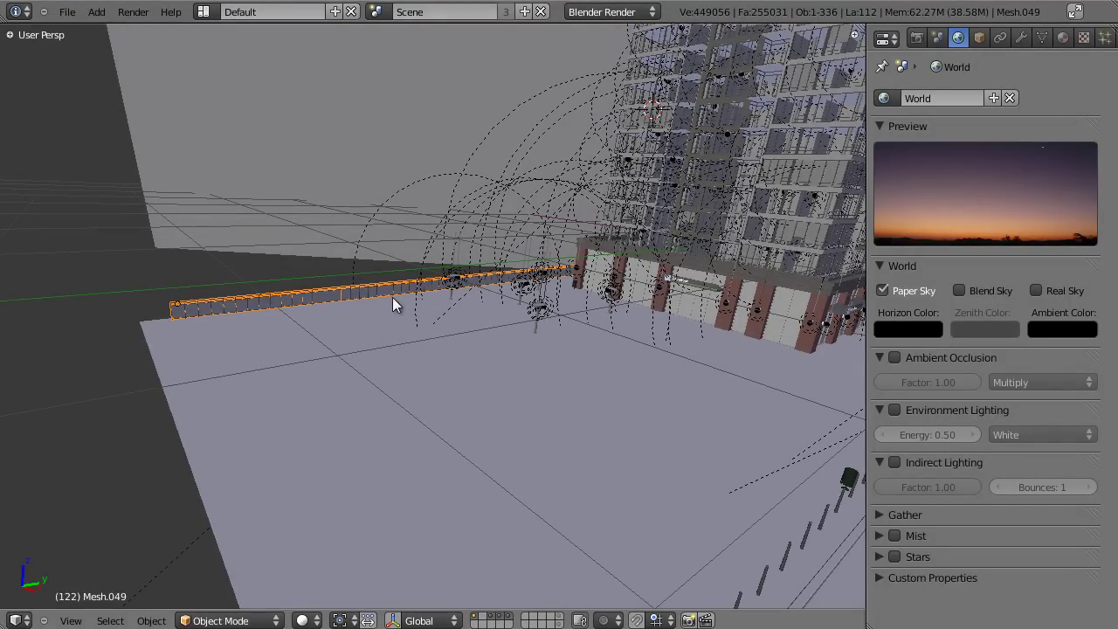
{"action": "scroll", "coordinate": [392, 296], "scroll_direction": "down", "scroll_amount": 6}
{"action": "right_click", "coordinate": [285, 93]}
{"action": "middle_click_drag", "start_coordinate": [549, 320], "coordinate": [549, 266]}
Look through the camera and deselect all objects
{"action": "key", "text": "KP_0"}
{"action": "scroll", "coordinate": [561, 365], "scroll_direction": "down", "scroll_amount": 3}
{"action": "key", "text": "a"}
{"action": "key", "text": "a"}
{"action": "key", "text": "a"}
{"action": "scroll", "coordinate": [542, 347], "scroll_direction": "down", "scroll_amount": 5}
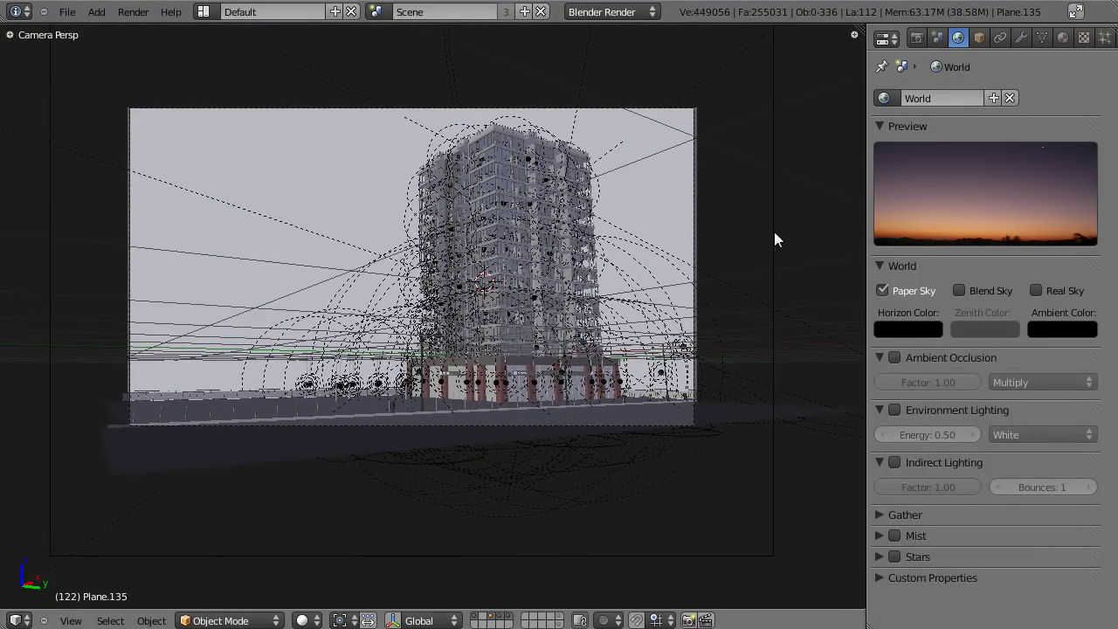
Save over begin_pt3b.blend, render the camera view and return to the scene
{"action": "key", "text": "ctrl+s"}
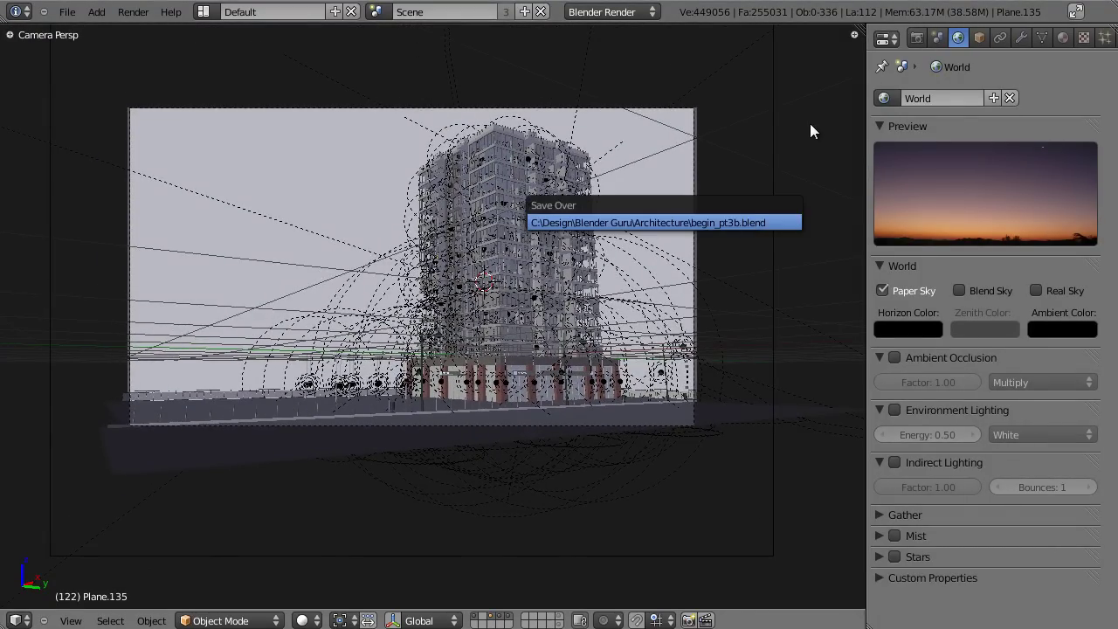
{"action": "key", "text": "Return"}
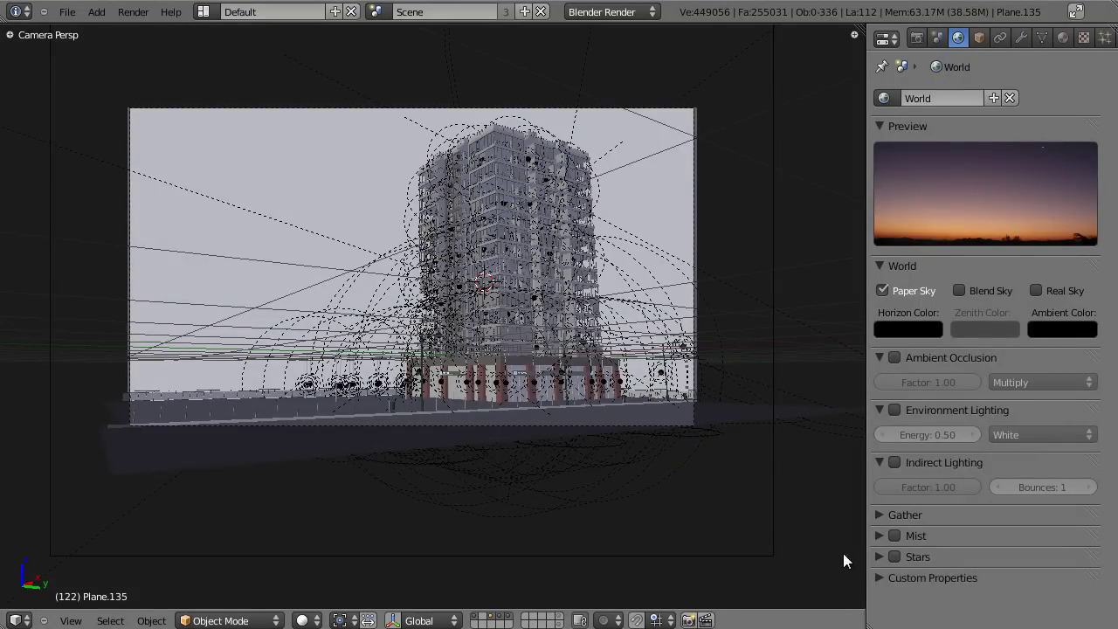
{"action": "key", "text": "F12"}
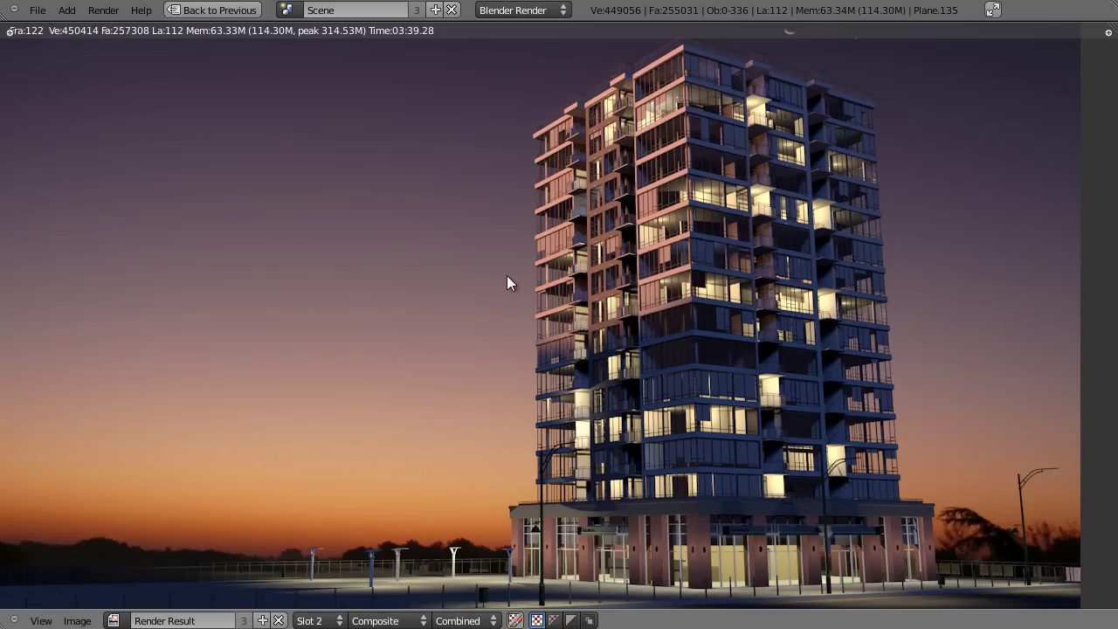
{"action": "key", "text": "Escape"}
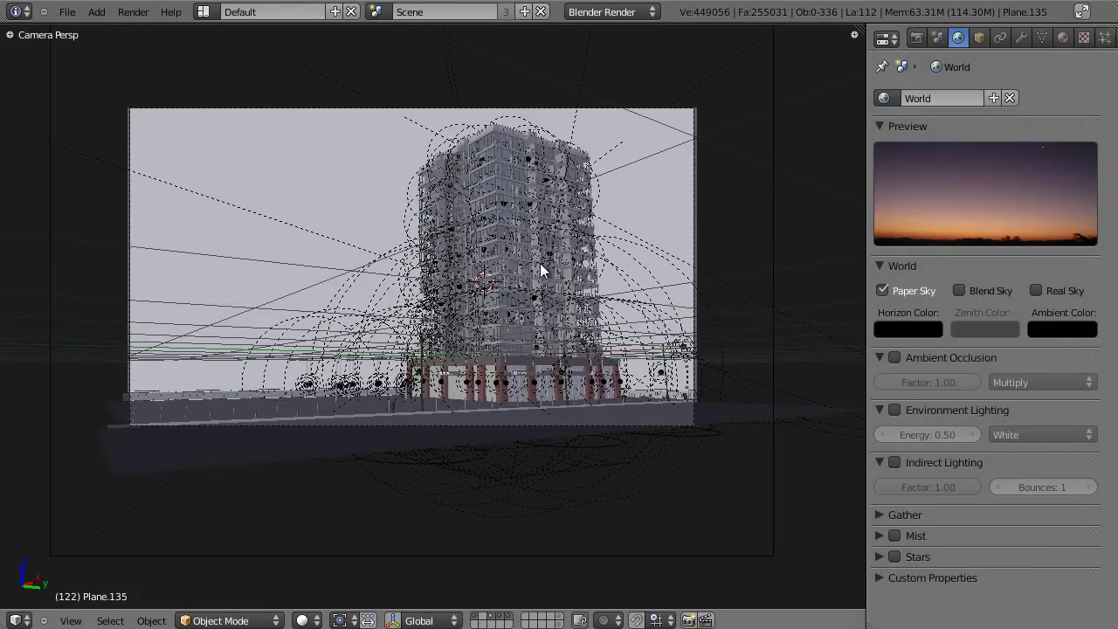
Switch to the Compositing screen layout and turn off the node editor's backdrop
{"action": "key", "text": "ctrl+Left"}
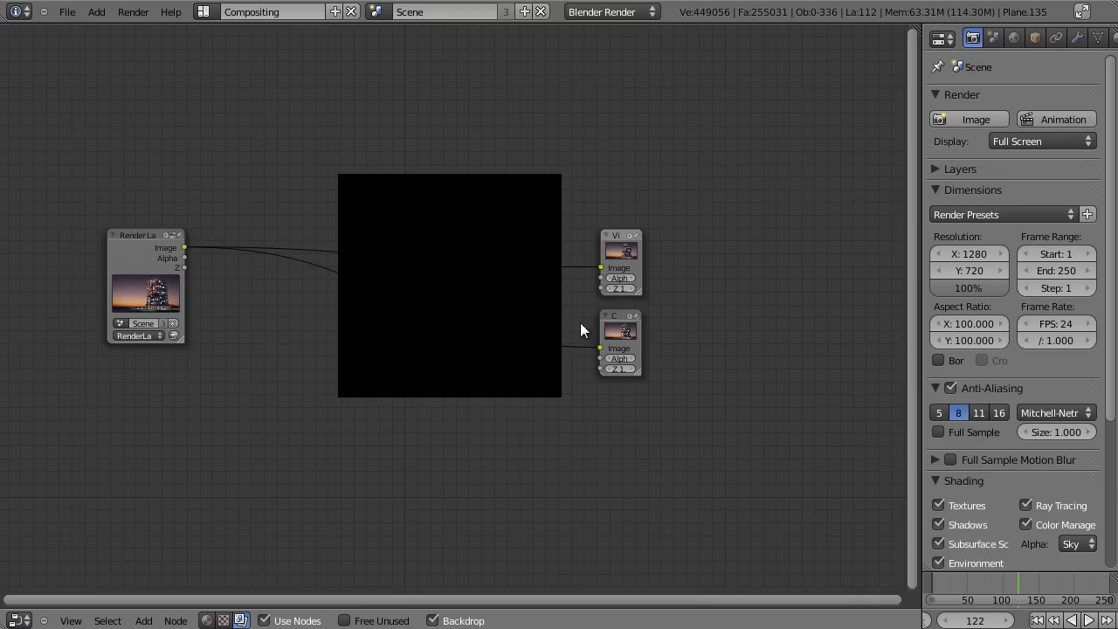
{"action": "middle_click_drag", "start_coordinate": [612, 362], "coordinate": [682, 294]}
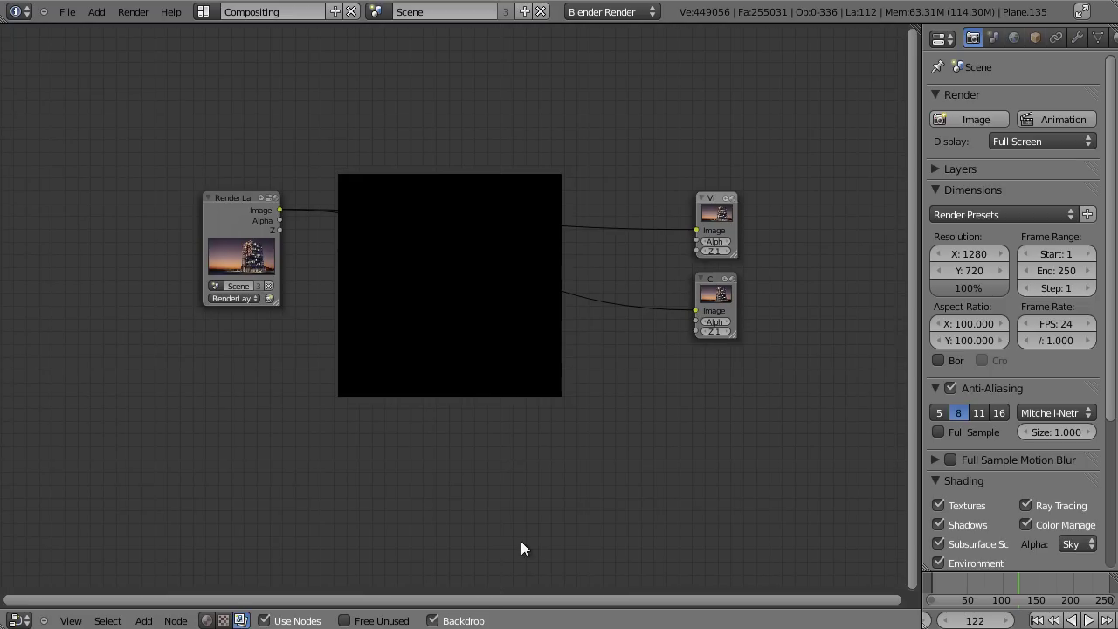
{"action": "left_click", "coordinate": [459, 622]}
{"action": "key", "text": "Home"}
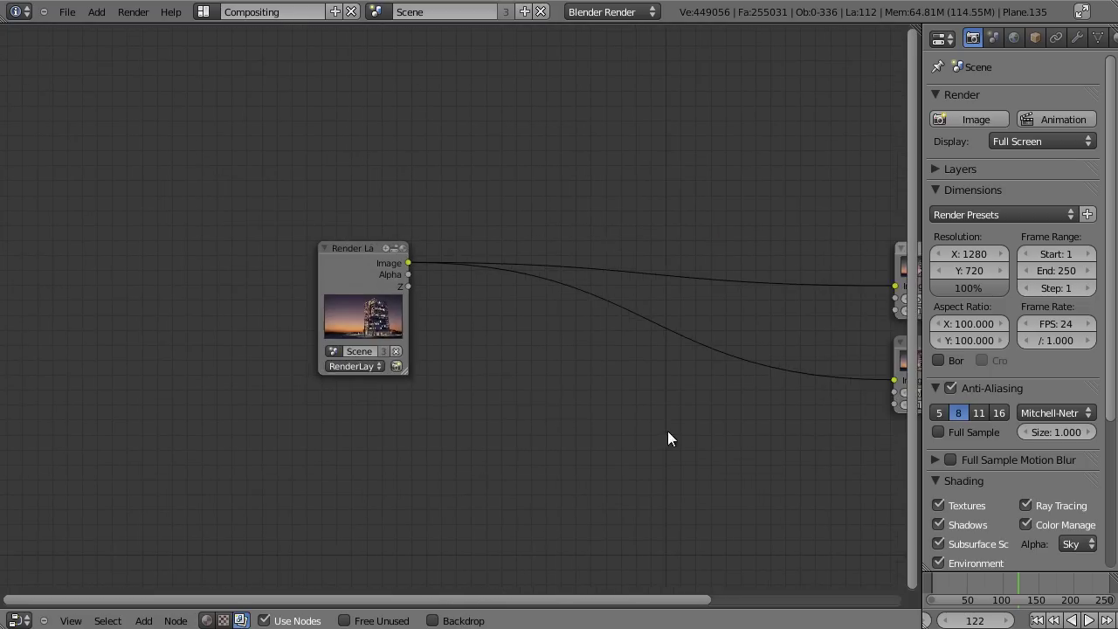
Move the Render Layers node slightly upward and inspect its render preview
{"action": "left_click_drag", "start_coordinate": [217, 255], "coordinate": [240, 226]}
{"action": "middle_click_drag", "start_coordinate": [350, 313], "coordinate": [542, 300]}
{"action": "scroll", "coordinate": [542, 299], "scroll_direction": "up", "scroll_amount": 9}
{"action": "scroll", "coordinate": [520, 362], "scroll_direction": "up", "scroll_amount": 2}
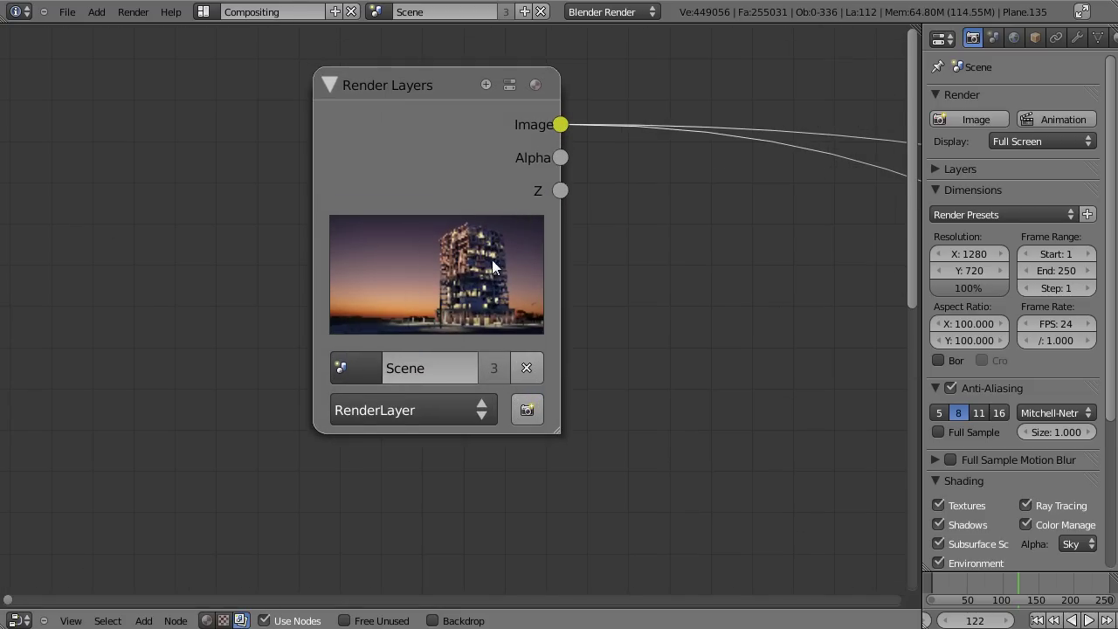
{"action": "middle_click_drag", "start_coordinate": [555, 343], "coordinate": [546, 220]}
{"action": "scroll", "coordinate": [547, 227], "scroll_direction": "down", "scroll_amount": 6}
{"action": "middle_click_drag", "start_coordinate": [557, 269], "coordinate": [535, 225]}
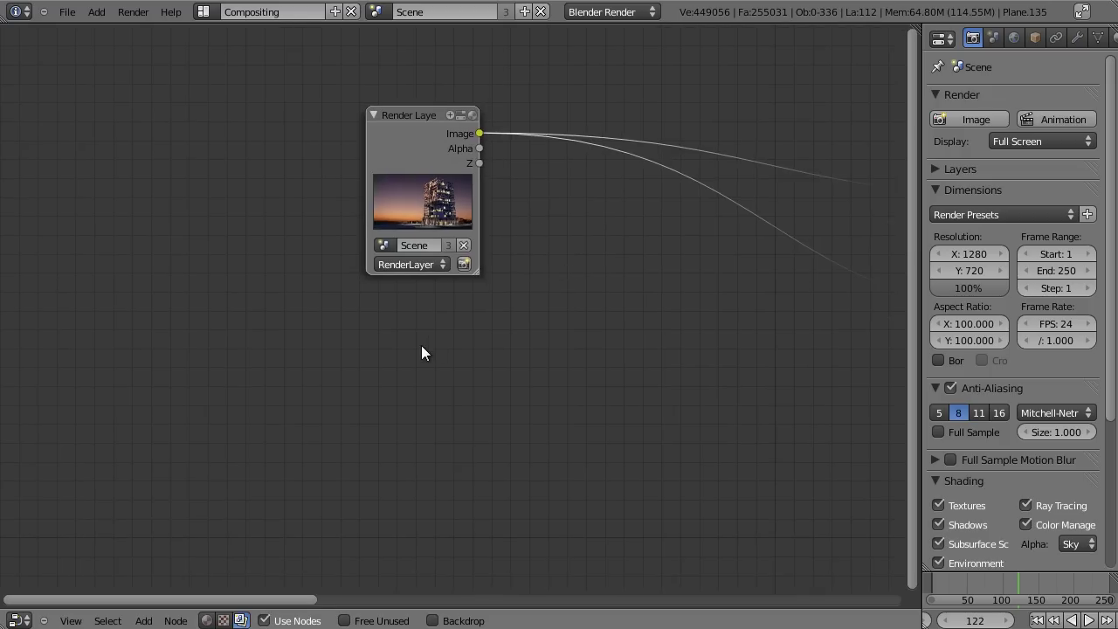
Add a second Render Layers node directly below the first one
{"action": "scroll", "coordinate": [419, 345], "scroll_direction": "up", "scroll_amount": 1}
{"action": "key", "text": "shift+a"}
{"action": "mouse_move", "coordinate": [379, 342]}
{"action": "left_click", "coordinate": [416, 344]}
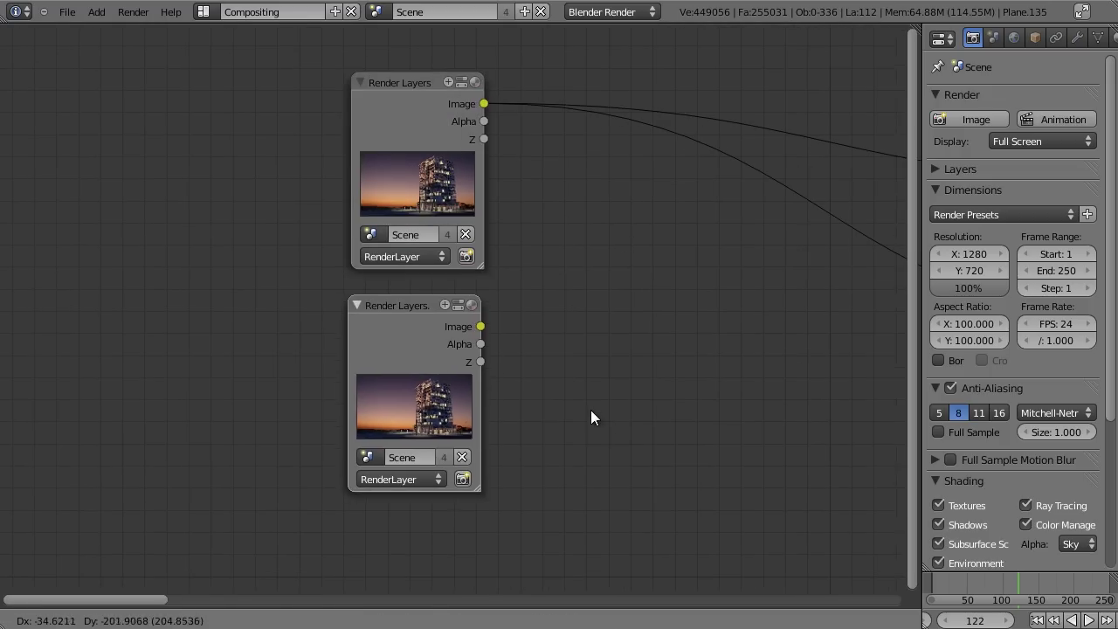
{"action": "left_click", "coordinate": [590, 410]}
Set the new Render Layers node to the Lights layer and inspect its preview
{"action": "scroll", "coordinate": [406, 479], "scroll_direction": "up", "scroll_amount": 2}
{"action": "left_click", "coordinate": [397, 543]}
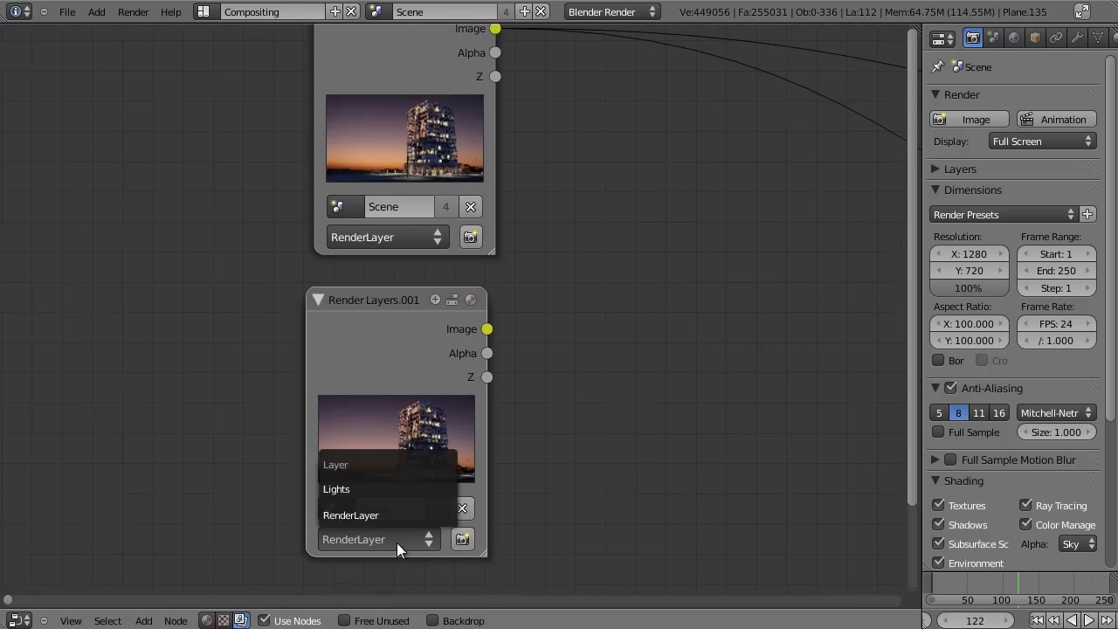
{"action": "left_click", "coordinate": [381, 488]}
{"action": "middle_click_drag", "start_coordinate": [434, 469], "coordinate": [448, 321]}
{"action": "scroll", "coordinate": [448, 322], "scroll_direction": "up", "scroll_amount": 2}
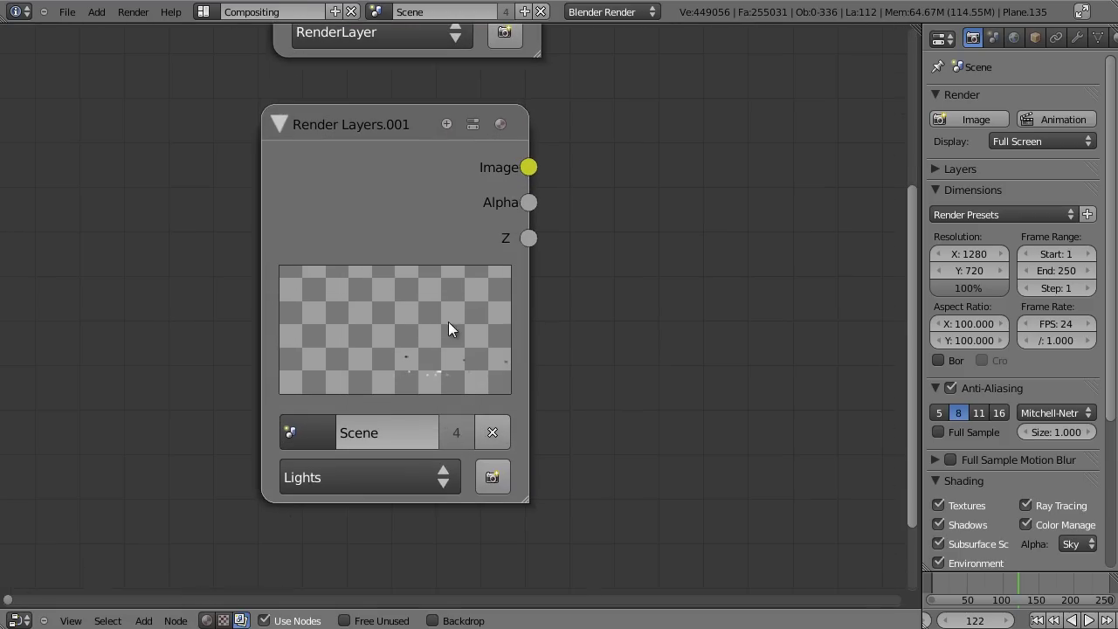
Add a Viewer node fed by the Lights render layer and turn on the node editor's backdrop
{"action": "key", "text": "shift+a"}
{"action": "mouse_move", "coordinate": [548, 304]}
{"action": "mouse_move", "coordinate": [516, 320]}
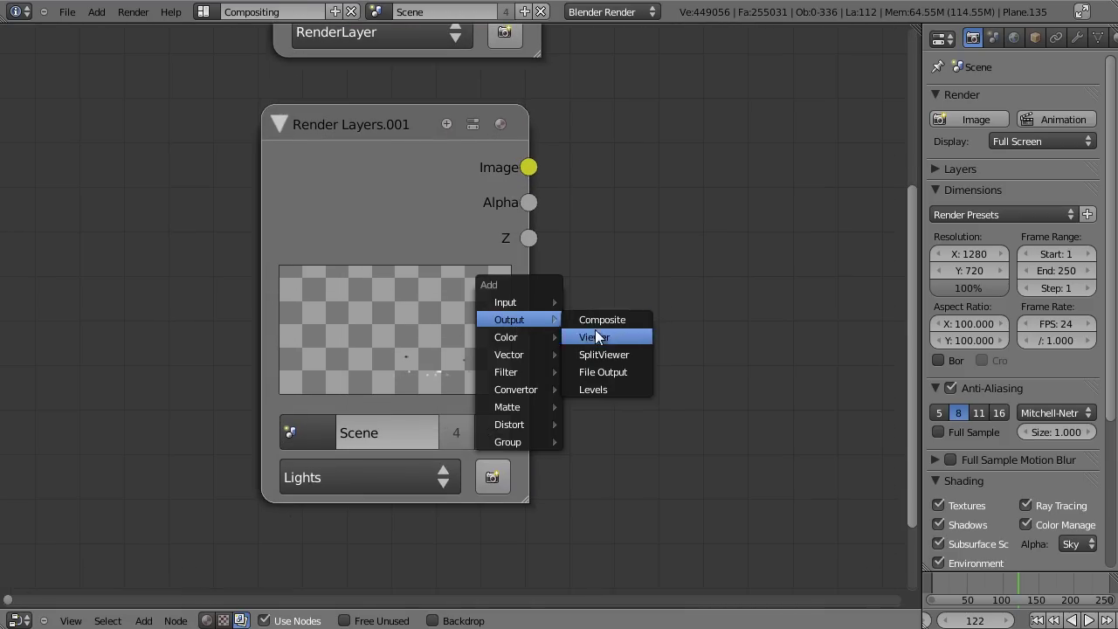
{"action": "left_click", "coordinate": [594, 331]}
{"action": "left_click", "coordinate": [821, 262]}
{"action": "scroll", "coordinate": [803, 267], "scroll_direction": "down", "scroll_amount": 3}
{"action": "left_click", "coordinate": [432, 620]}
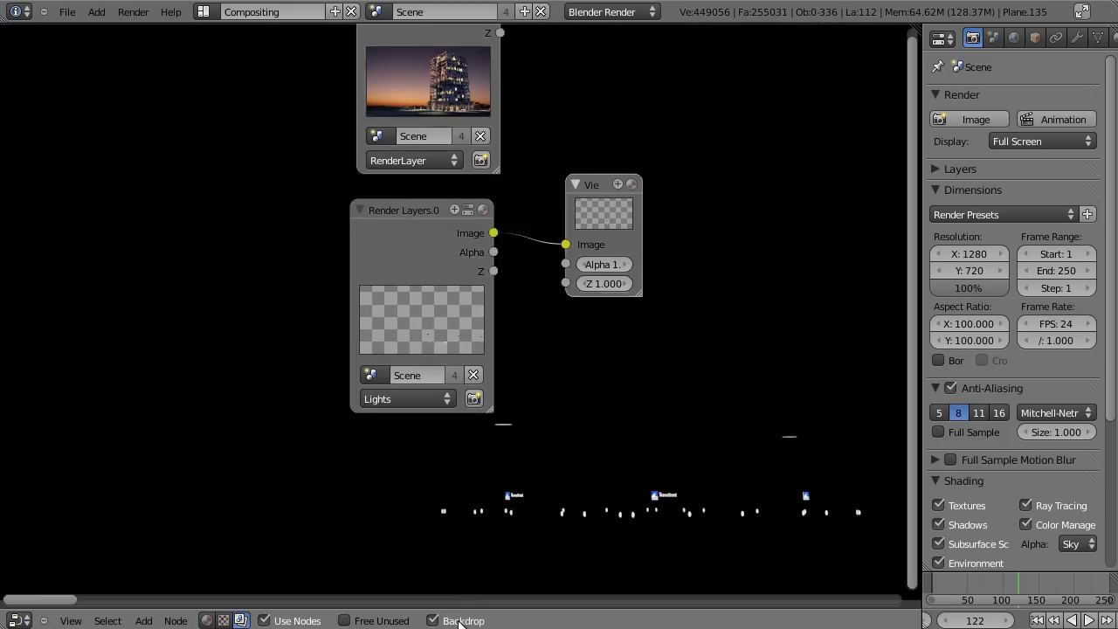
Reposition the backdrop image so the rendered signs and bulbs sit clear of the nodes, and inspect them
{"action": "scroll", "coordinate": [655, 405], "scroll_direction": "down", "scroll_amount": 2}
{"action": "middle_click_drag", "start_coordinate": [655, 405], "coordinate": [472, 322]}
{"action": "middle_click_drag", "start_coordinate": [767, 502], "coordinate": [611, 432], "text": "alt"}
{"action": "scroll", "coordinate": [733, 322], "scroll_direction": "up", "scroll_amount": 4}
{"action": "scroll", "coordinate": [544, 361], "scroll_direction": "down", "scroll_amount": 3}
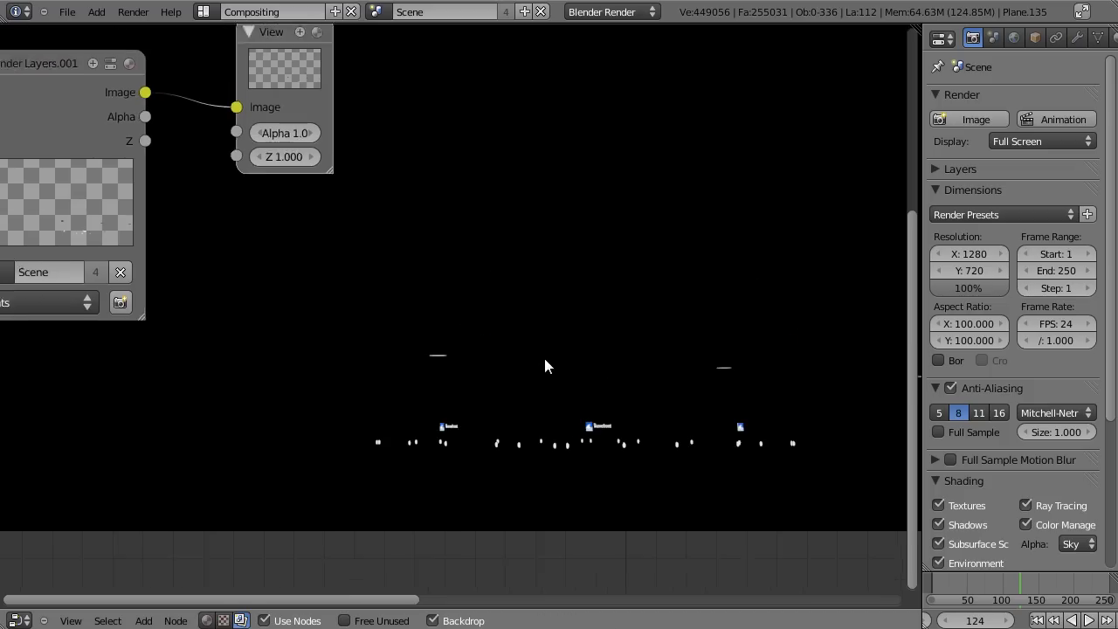
Delete the Viewer node attached to the Lights render layer
{"action": "middle_click_drag", "start_coordinate": [518, 350], "coordinate": [644, 436]}
{"action": "key", "text": "x"}
{"action": "middle_click_drag", "start_coordinate": [594, 317], "coordinate": [458, 291]}
Turn off the backdrop and align the Lights Render Layers node directly beneath the first Render Layers node
{"action": "left_click", "coordinate": [267, 292]}
{"action": "left_click", "coordinate": [432, 620]}
{"action": "key", "text": "g"}
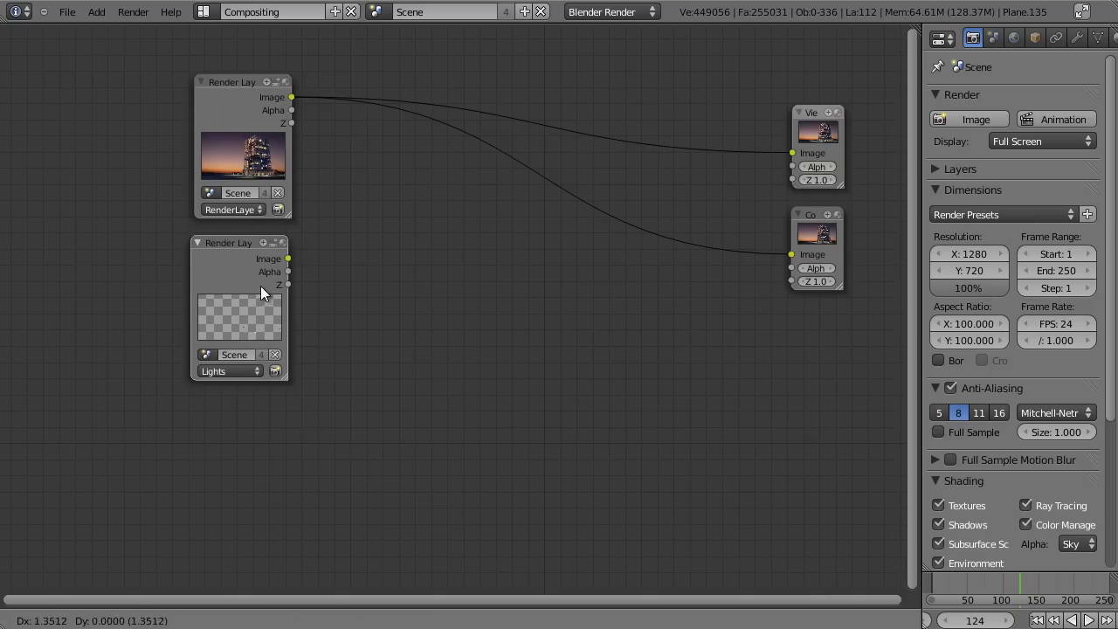
{"action": "left_click", "coordinate": [263, 283]}
Add a Blur filter node beside the Lights Render Layers node, fed by its image output
{"action": "key", "text": "shift+a"}
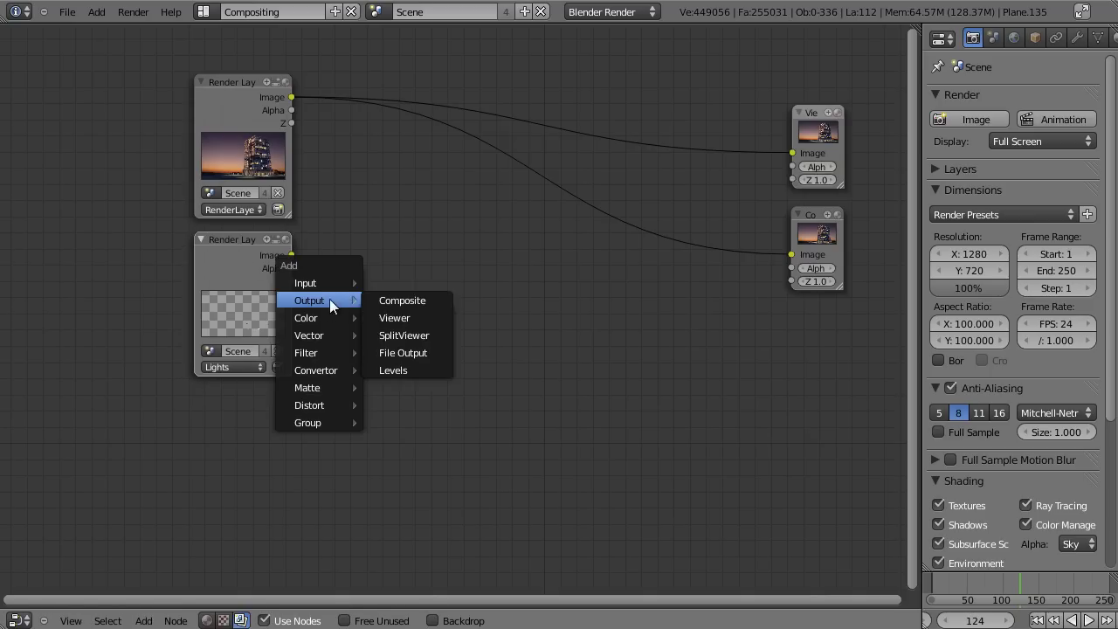
{"action": "mouse_move", "coordinate": [314, 351]}
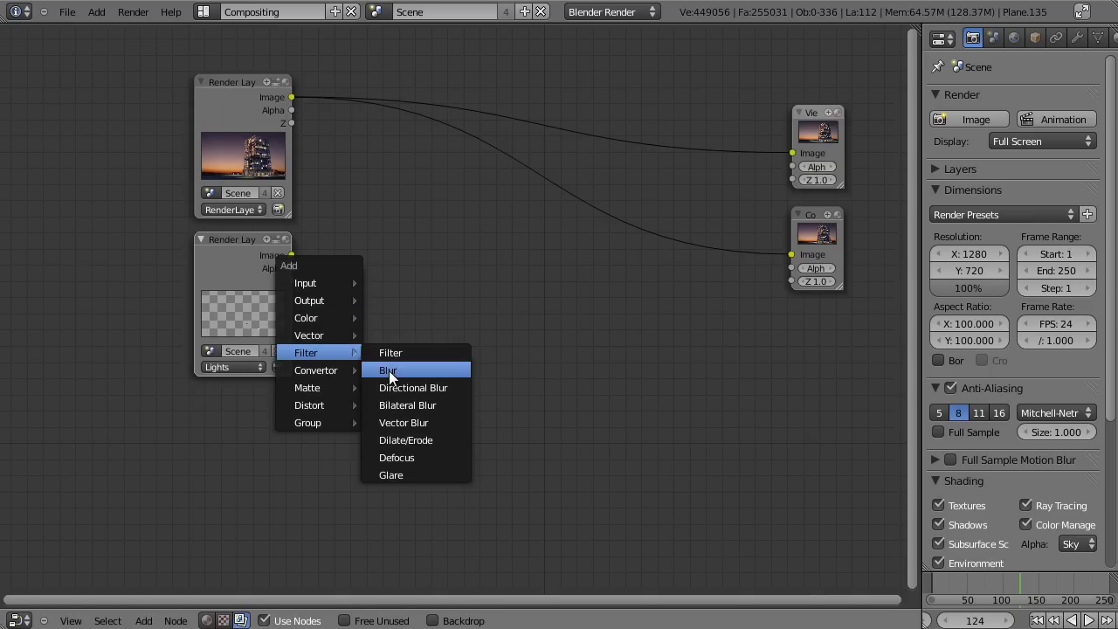
{"action": "left_click", "coordinate": [388, 370]}
{"action": "left_click", "coordinate": [549, 375]}
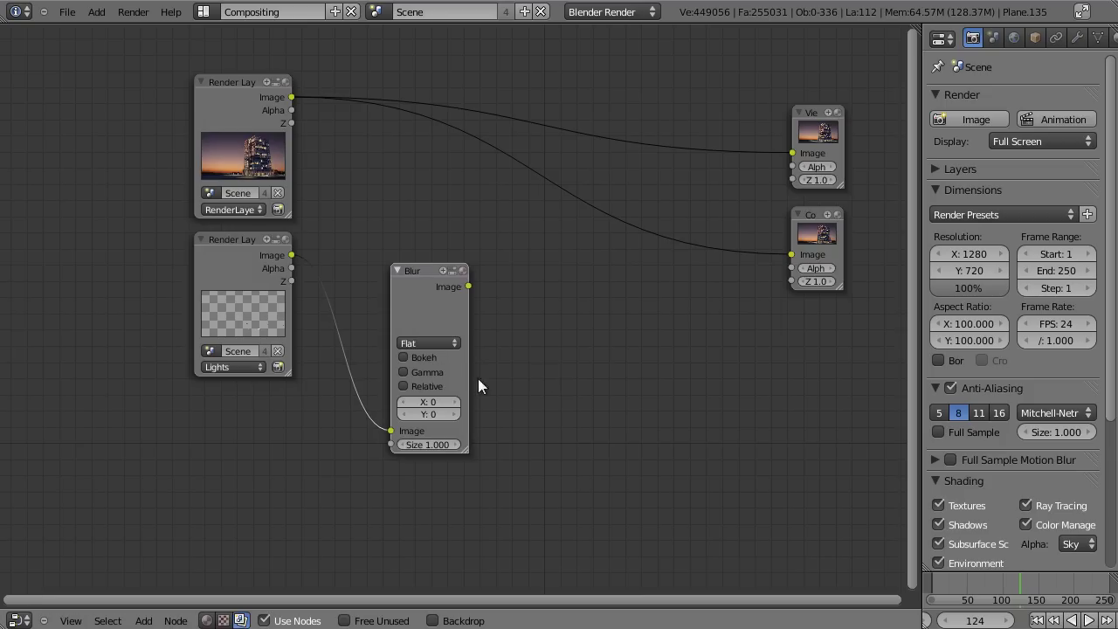
Add a Viewer node connected to the Blur output and turn the backdrop back on
{"action": "key", "text": "shift+a"}
{"action": "mouse_move", "coordinate": [474, 260]}
{"action": "left_click", "coordinate": [582, 278]}
{"action": "left_click", "coordinate": [672, 312]}
{"action": "left_click", "coordinate": [468, 622]}
{"action": "middle_click_drag", "start_coordinate": [540, 468], "coordinate": [460, 423]}
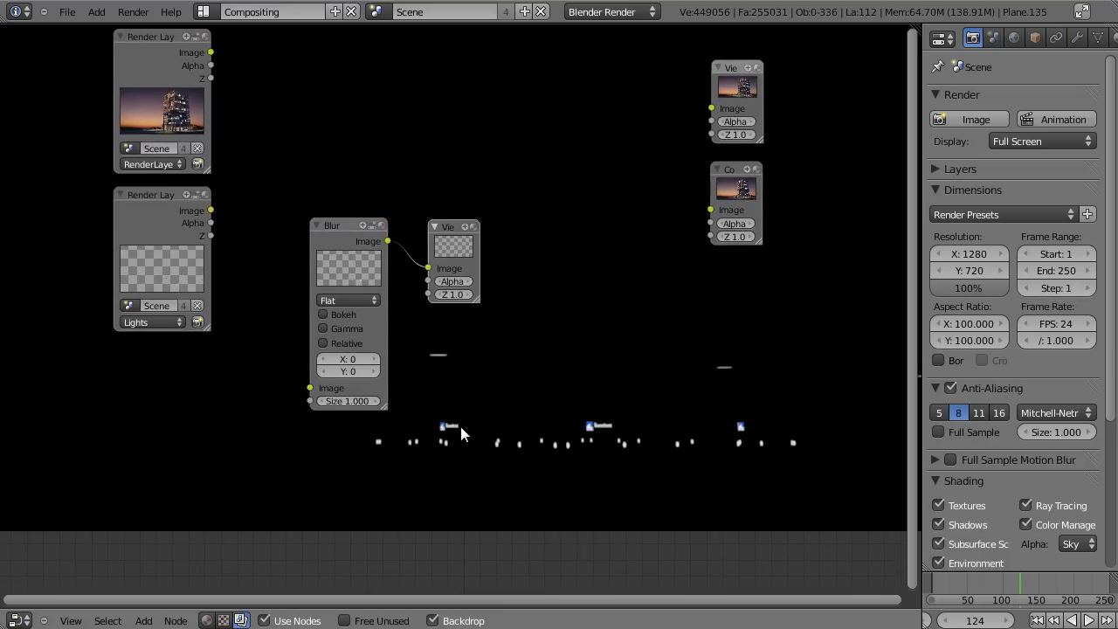
Set the Blur node to Fast Gaussian with X and Y sizes of 20
{"action": "left_click", "coordinate": [347, 301]}
{"action": "left_click", "coordinate": [360, 216]}
{"action": "left_click", "coordinate": [366, 329]}
{"action": "type", "text": "20"}
{"action": "key", "text": "Return"}
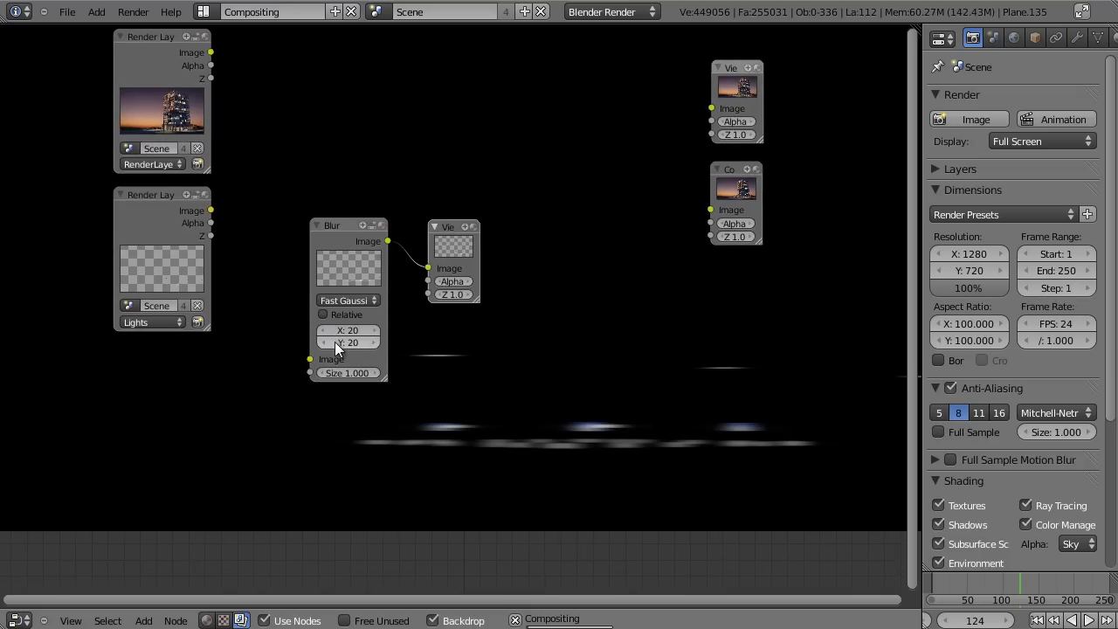
{"action": "scroll", "coordinate": [538, 431], "scroll_direction": "up", "scroll_amount": 2}
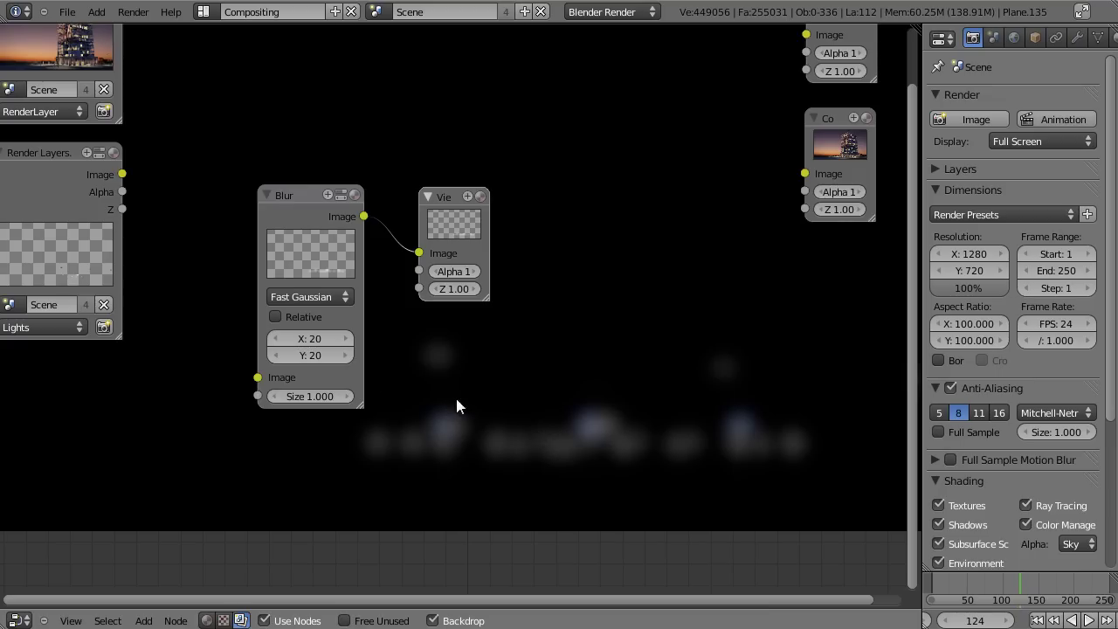
Shift the Blur and its Viewer up slightly and add a Glare node below the Blur, fed by the Lights layer
{"action": "scroll", "coordinate": [396, 225], "scroll_direction": "down", "scroll_amount": 4}
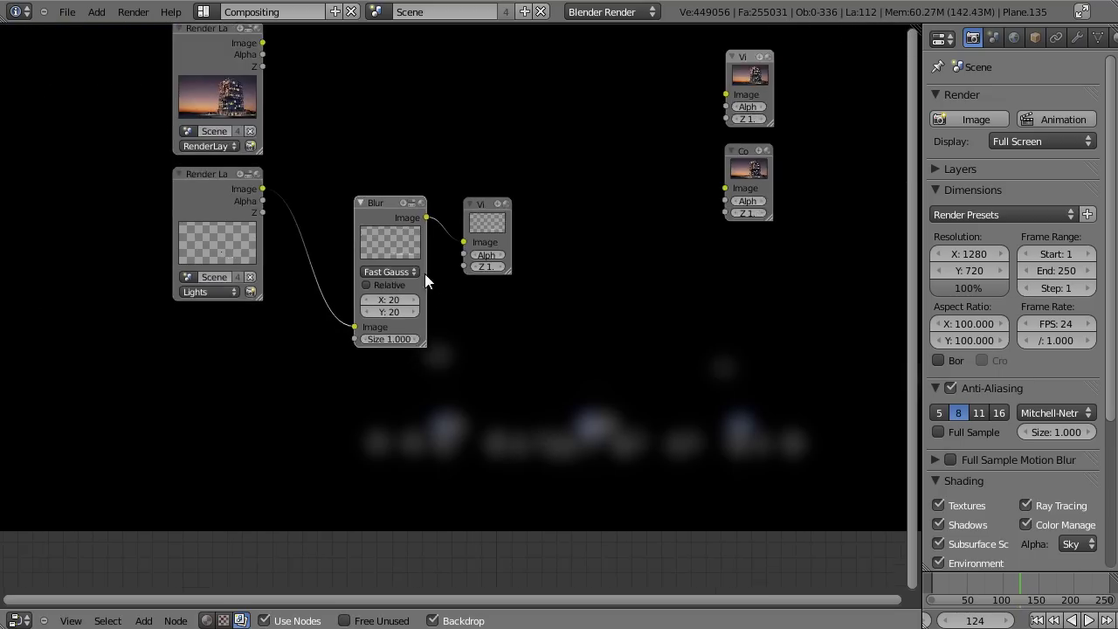
{"action": "left_click_drag", "start_coordinate": [430, 231], "coordinate": [480, 214]}
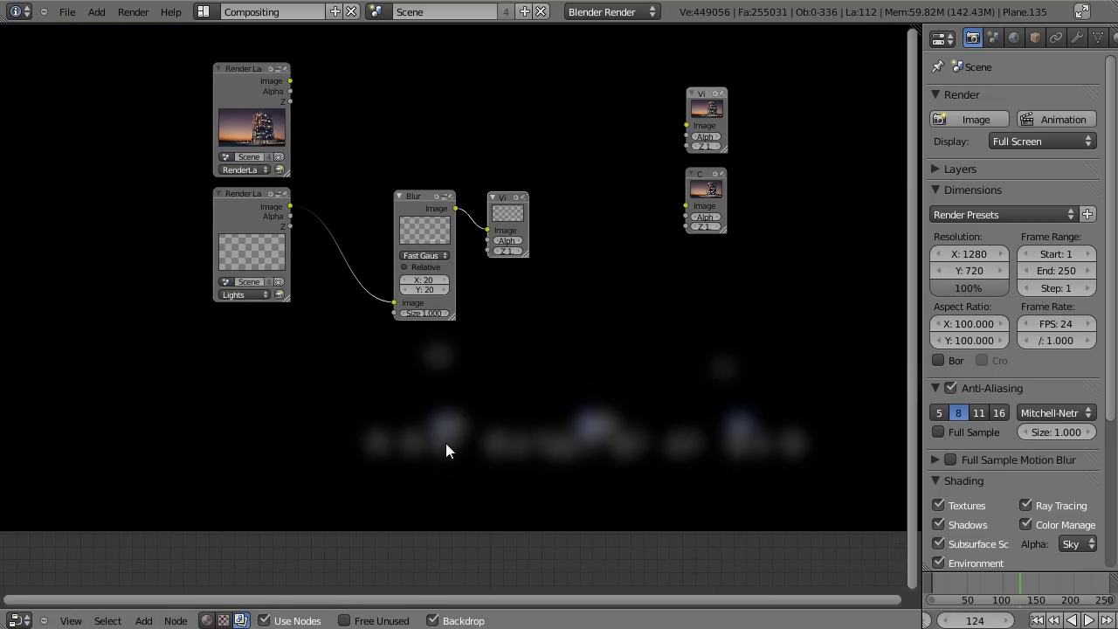
{"action": "key", "text": "ctrl+z"}
{"action": "key", "text": "shift+a"}
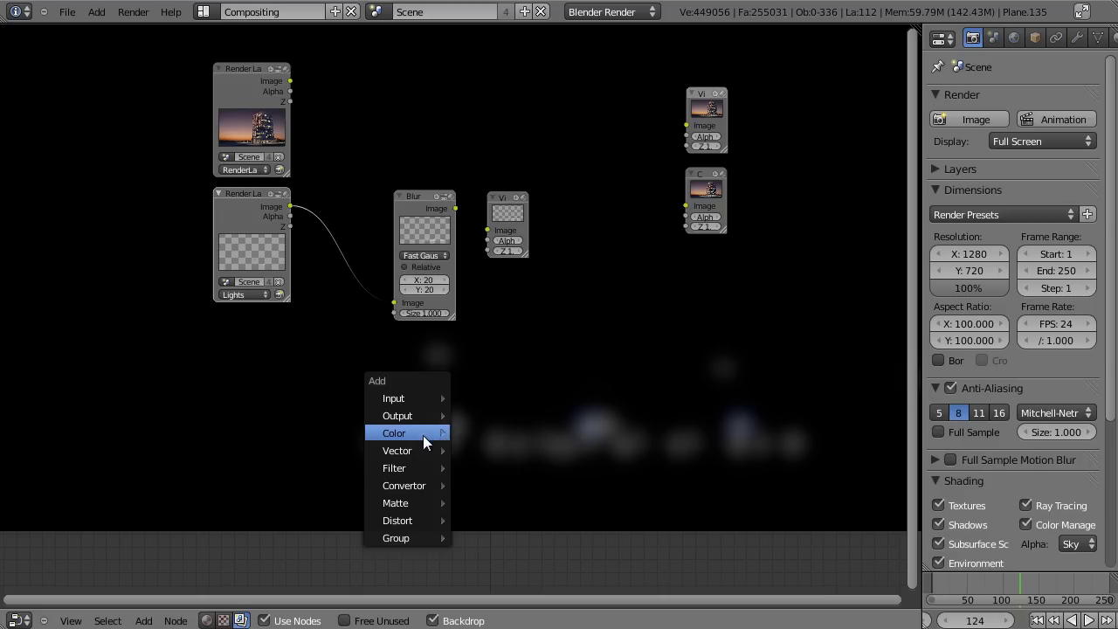
{"action": "mouse_move", "coordinate": [424, 468]}
{"action": "left_click", "coordinate": [509, 592]}
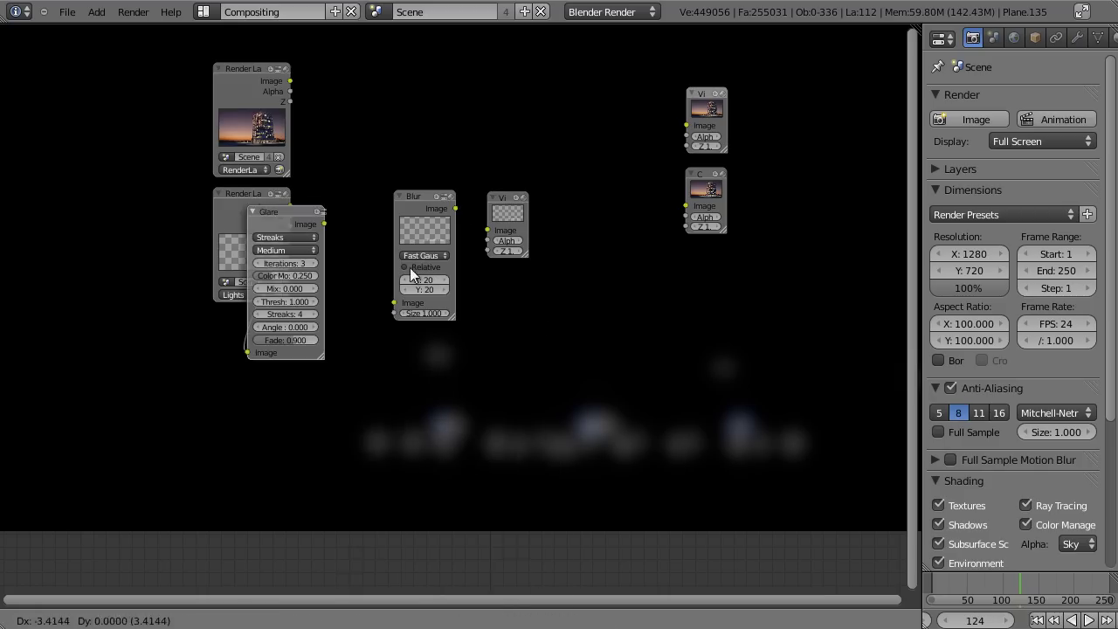
{"action": "left_click", "coordinate": [553, 392]}
Move the Blur's Viewer node beside the Glare node and connect the Glare output to it
{"action": "scroll", "coordinate": [564, 305], "scroll_direction": "up", "scroll_amount": 1}
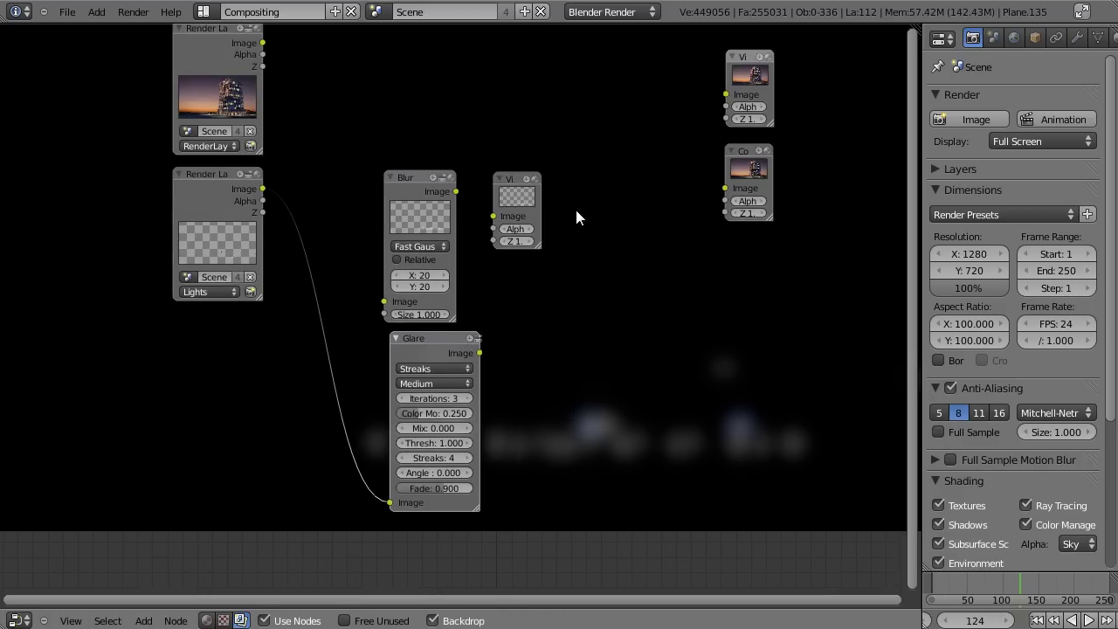
{"action": "left_click_drag", "start_coordinate": [523, 202], "coordinate": [602, 295]}
{"action": "left_click_drag", "start_coordinate": [482, 353], "coordinate": [599, 304]}
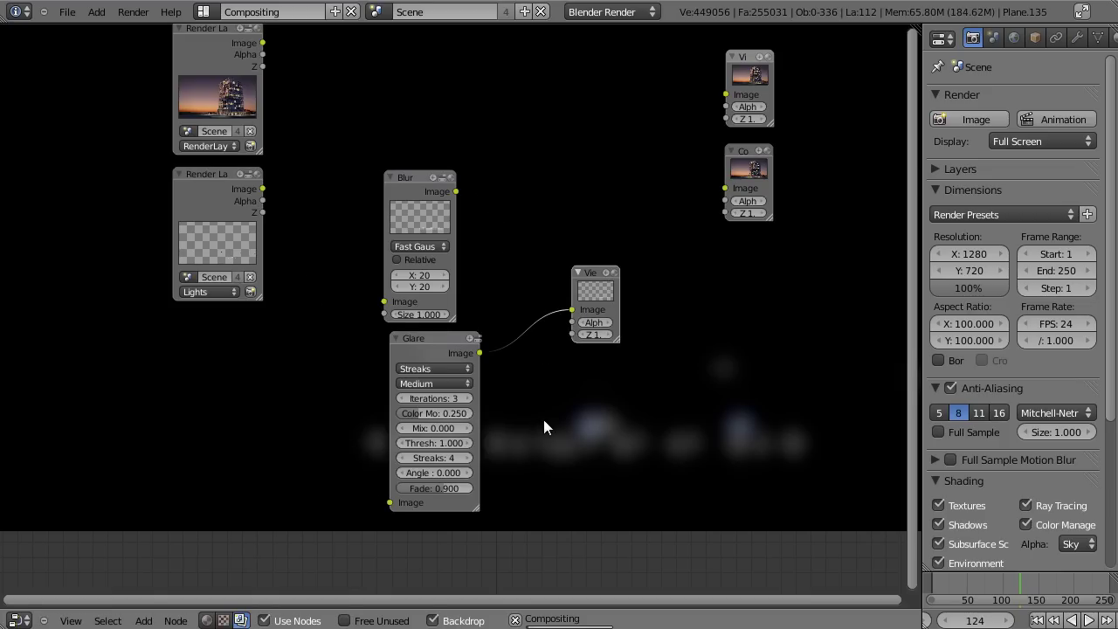
Set the Glare node's threshold to 0 and its number of streaks to 6
{"action": "middle_click_drag", "start_coordinate": [543, 420], "coordinate": [417, 293]}
{"action": "scroll", "coordinate": [323, 305], "scroll_direction": "up", "scroll_amount": 2}
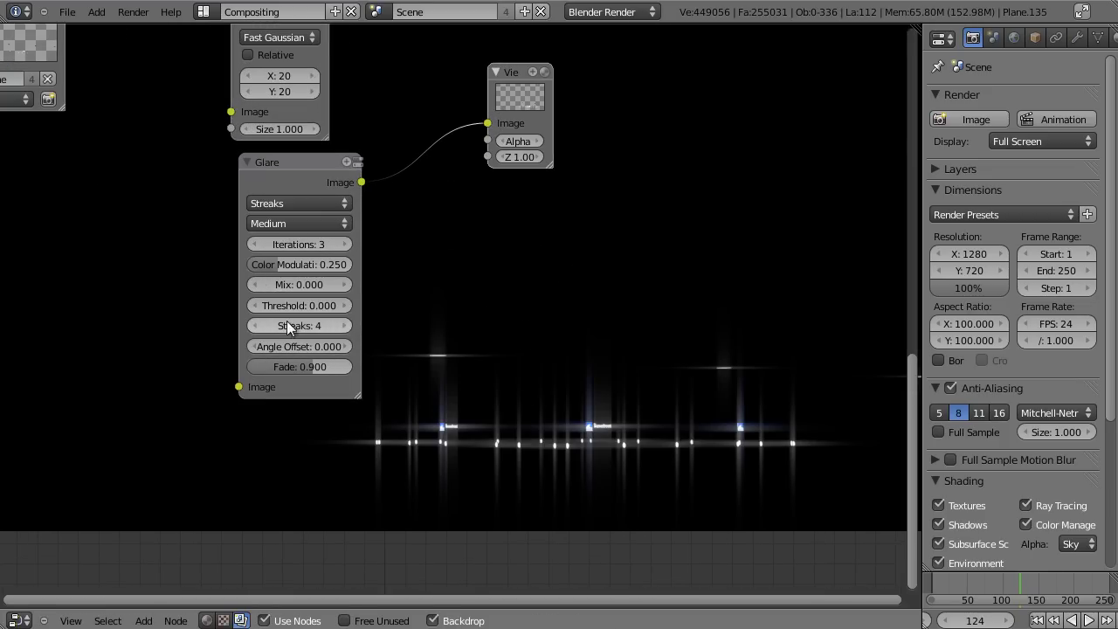
{"action": "left_click", "coordinate": [340, 325]}
{"action": "left_click", "coordinate": [339, 324]}
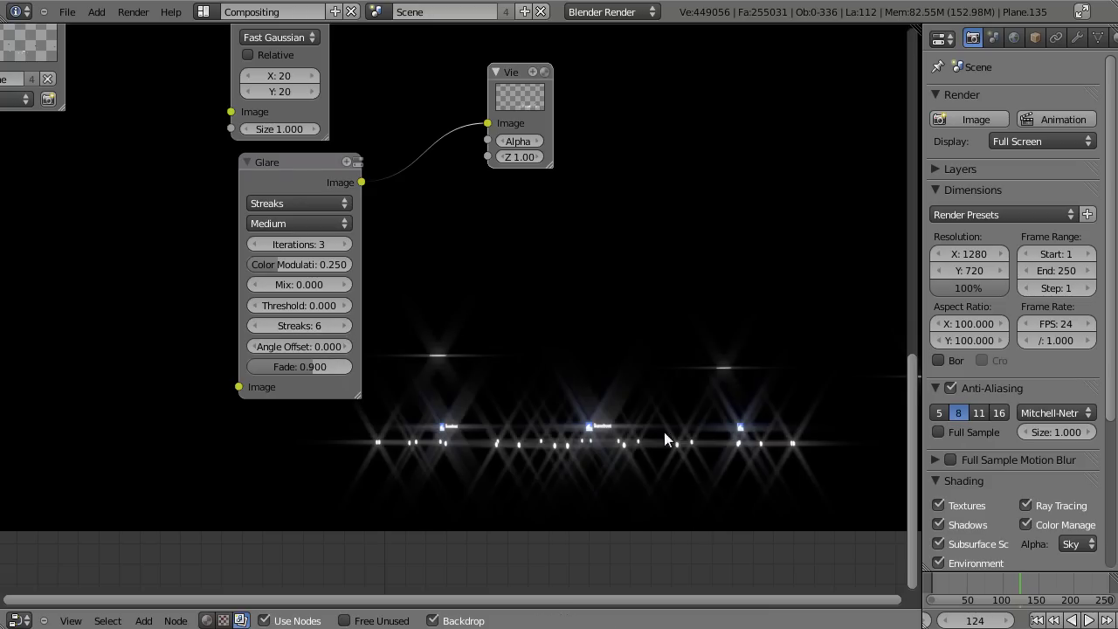
Raise the Glare node's threshold to 0.5
{"action": "scroll", "coordinate": [329, 317], "scroll_direction": "up", "scroll_amount": 1}
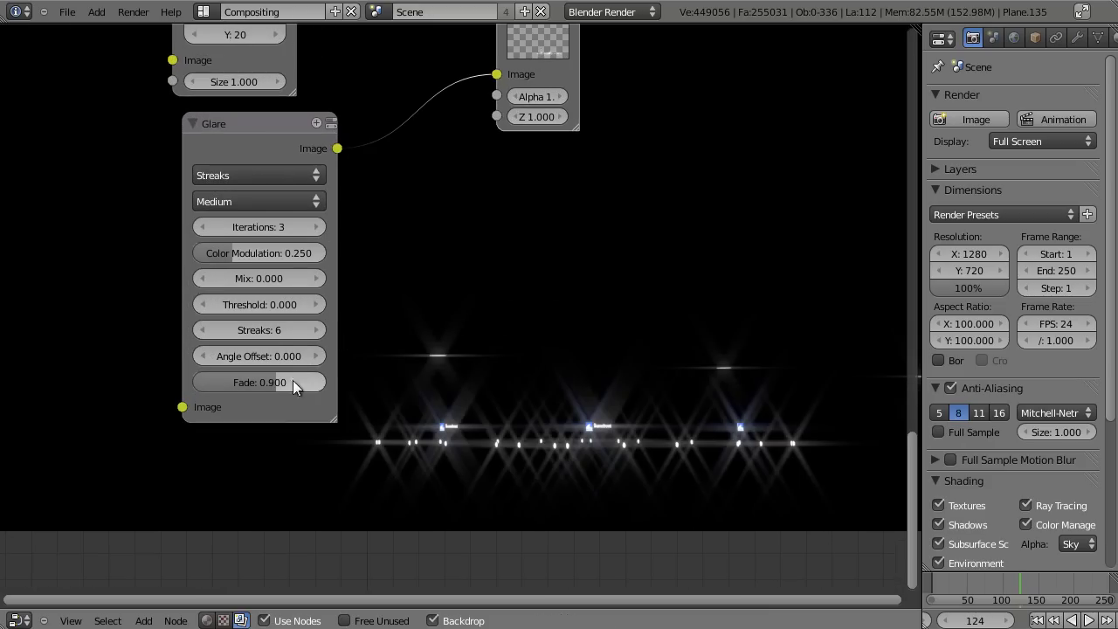
{"action": "left_click", "coordinate": [310, 308]}
{"action": "left_click", "coordinate": [310, 309]}
{"action": "left_click", "coordinate": [310, 308]}
{"action": "left_click", "coordinate": [318, 304]}
{"action": "left_click", "coordinate": [319, 304]}
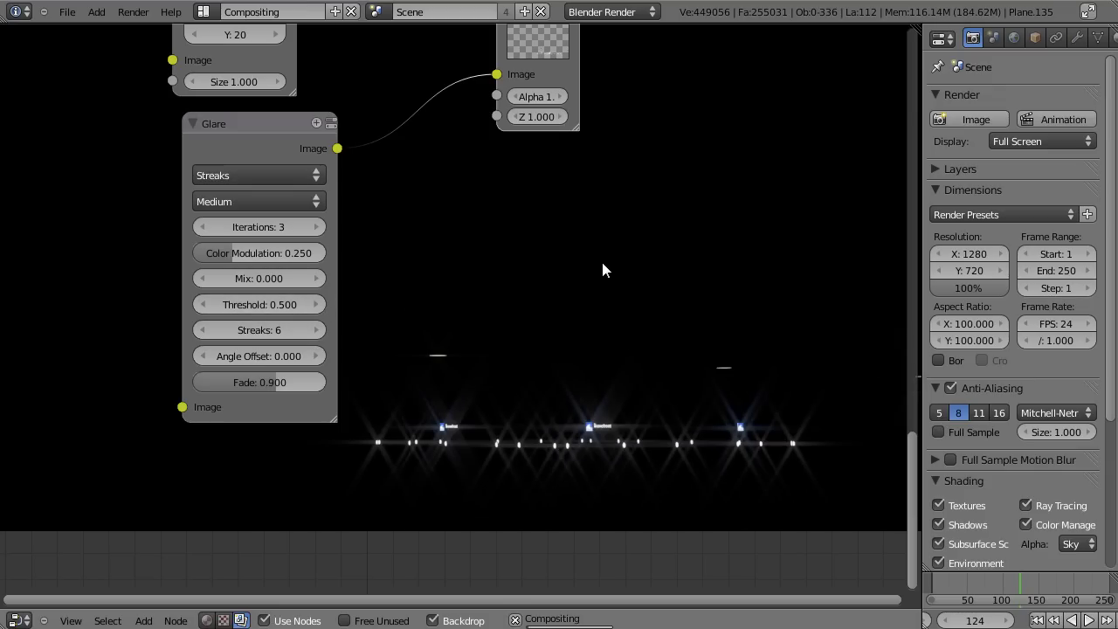
Remove the Glare node's Viewer and add a Mix node in its place, fed by the Glare output
{"action": "scroll", "coordinate": [493, 226], "scroll_direction": "down", "scroll_amount": 3}
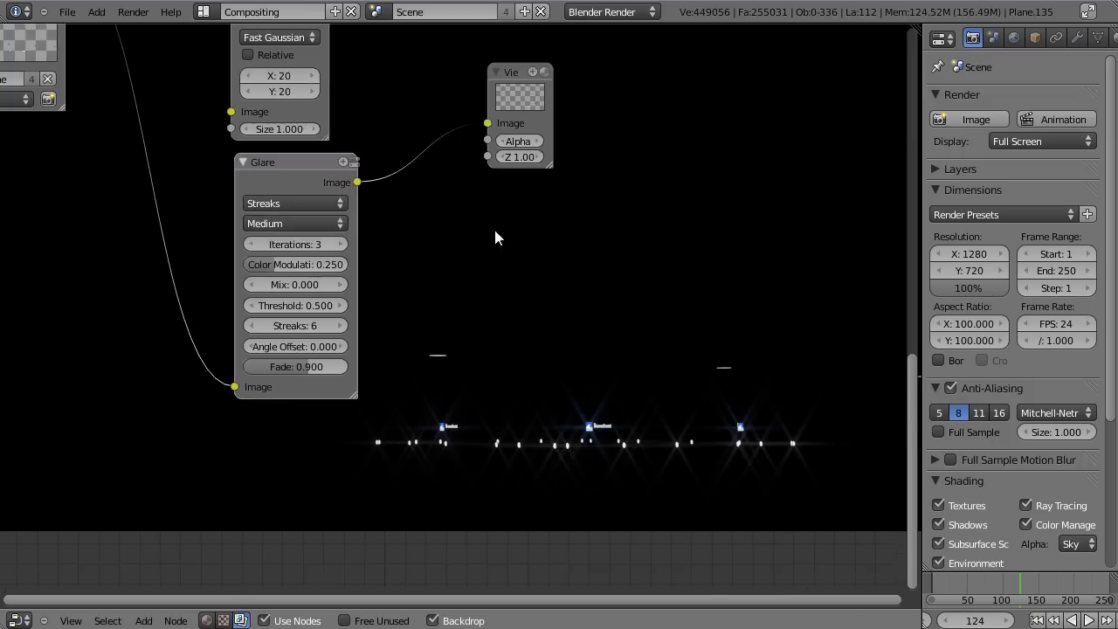
{"action": "left_click_drag", "start_coordinate": [335, 225], "coordinate": [331, 228]}
{"action": "left_click", "coordinate": [334, 122]}
{"action": "key", "text": "shift+a"}
{"action": "mouse_move", "coordinate": [524, 145]}
{"action": "left_click", "coordinate": [630, 160]}
{"action": "left_click", "coordinate": [686, 105]}
Combine the Blur and Glare outputs in the Mix node using Screen blending with a factor of 1
{"action": "left_click", "coordinate": [489, 180]}
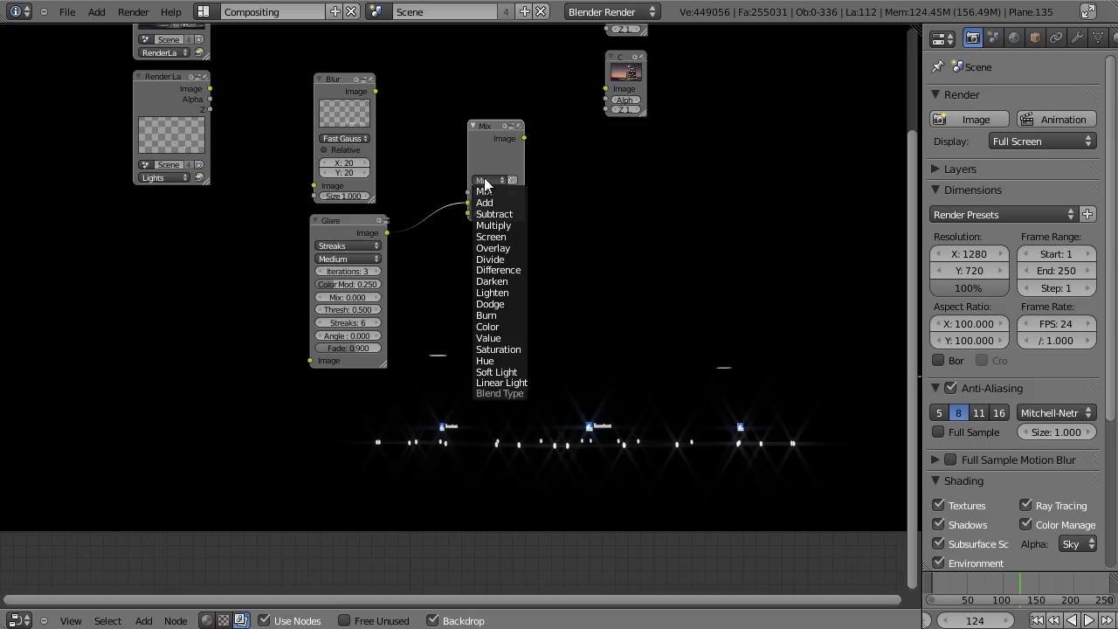
{"action": "left_click", "coordinate": [504, 237]}
{"action": "scroll", "coordinate": [511, 205], "scroll_direction": "up", "scroll_amount": 2}
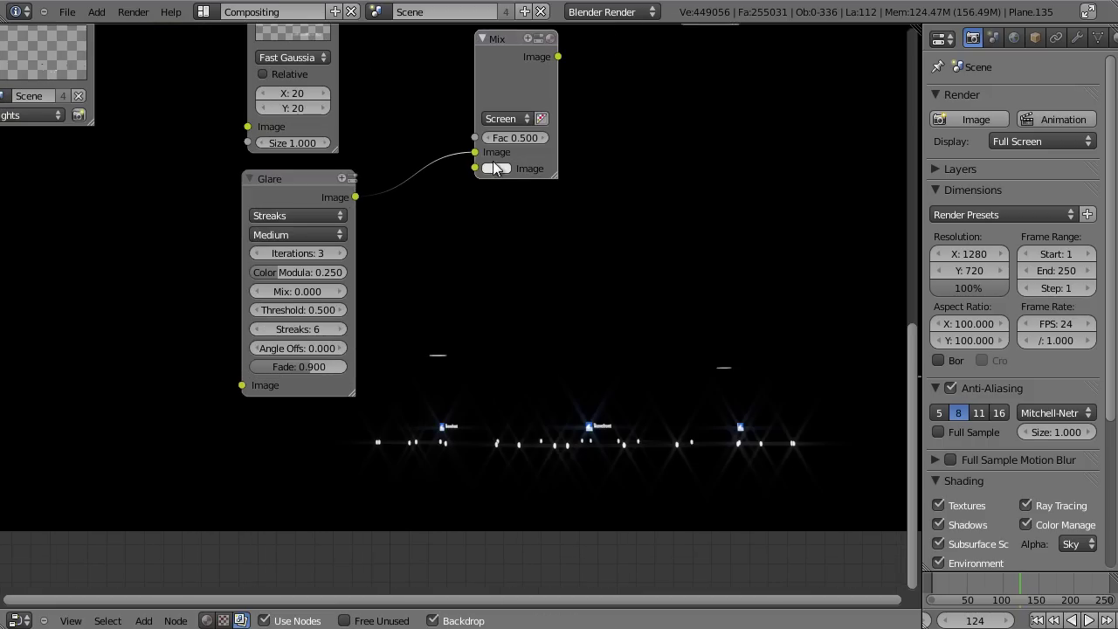
{"action": "scroll", "coordinate": [479, 154], "scroll_direction": "down", "scroll_amount": 1}
{"action": "left_click_drag", "start_coordinate": [364, 60], "coordinate": [465, 185]}
{"action": "left_click", "coordinate": [502, 174]}
{"action": "type", "text": "1"}
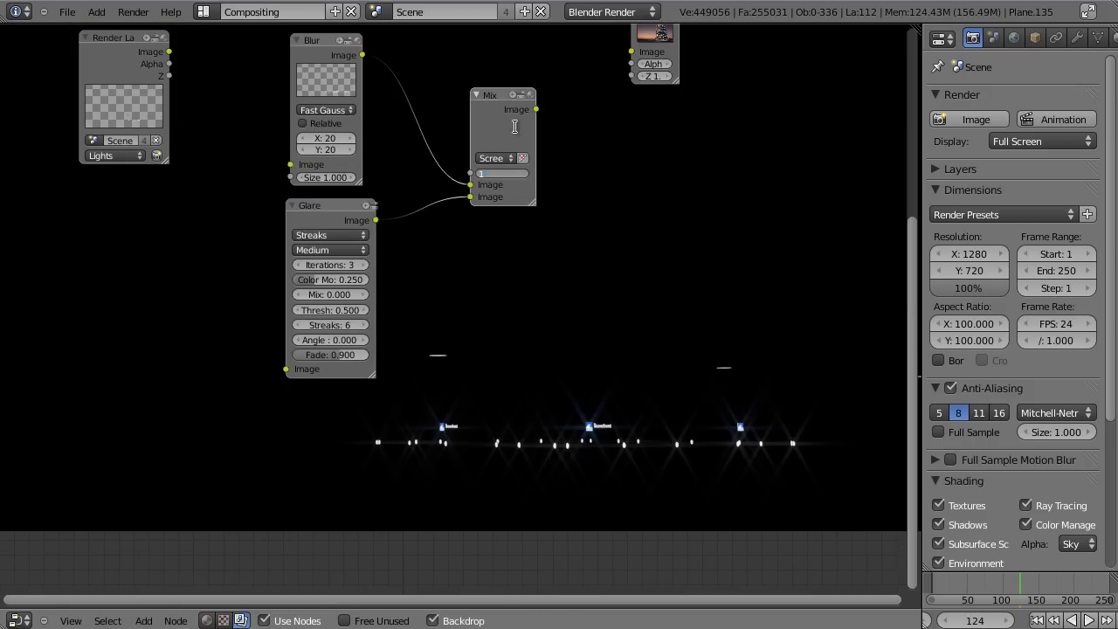
{"action": "key", "text": "Return"}
Move the Composite node aside and add a Viewer node connected to the Mix output
{"action": "scroll", "coordinate": [552, 162], "scroll_direction": "up", "scroll_amount": 2}
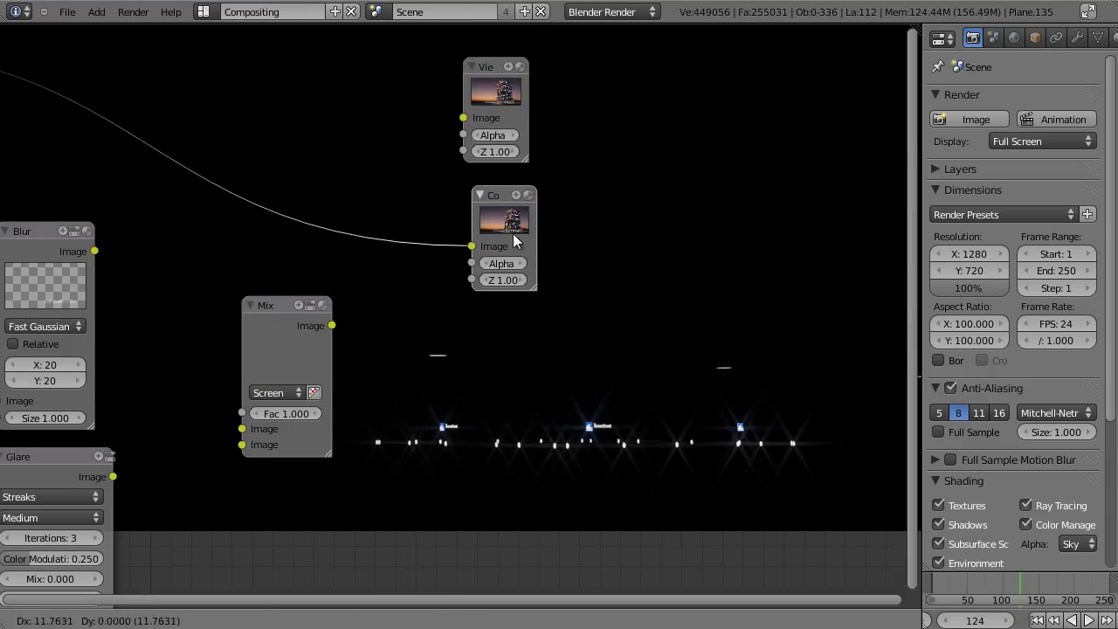
{"action": "left_click_drag", "start_coordinate": [513, 233], "coordinate": [592, 228]}
{"action": "scroll", "coordinate": [361, 345], "scroll_direction": "down", "scroll_amount": 1}
{"action": "key", "text": "shift+a"}
{"action": "mouse_move", "coordinate": [371, 334]}
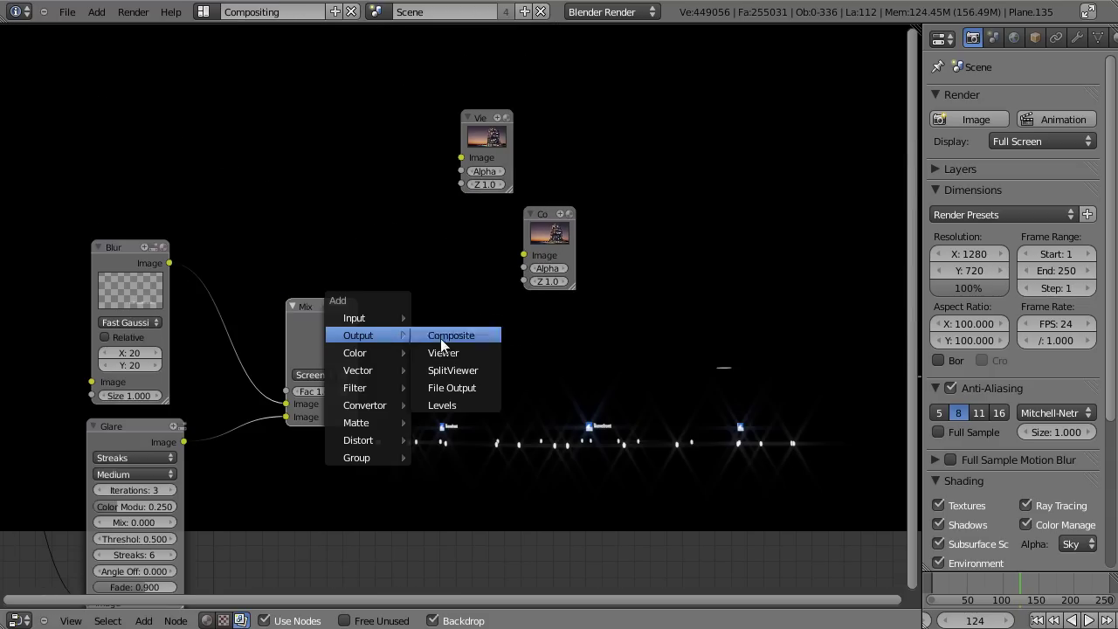
{"action": "left_click", "coordinate": [437, 354]}
{"action": "left_click", "coordinate": [550, 373]}
{"action": "middle_click_drag", "start_coordinate": [559, 384], "coordinate": [464, 237]}
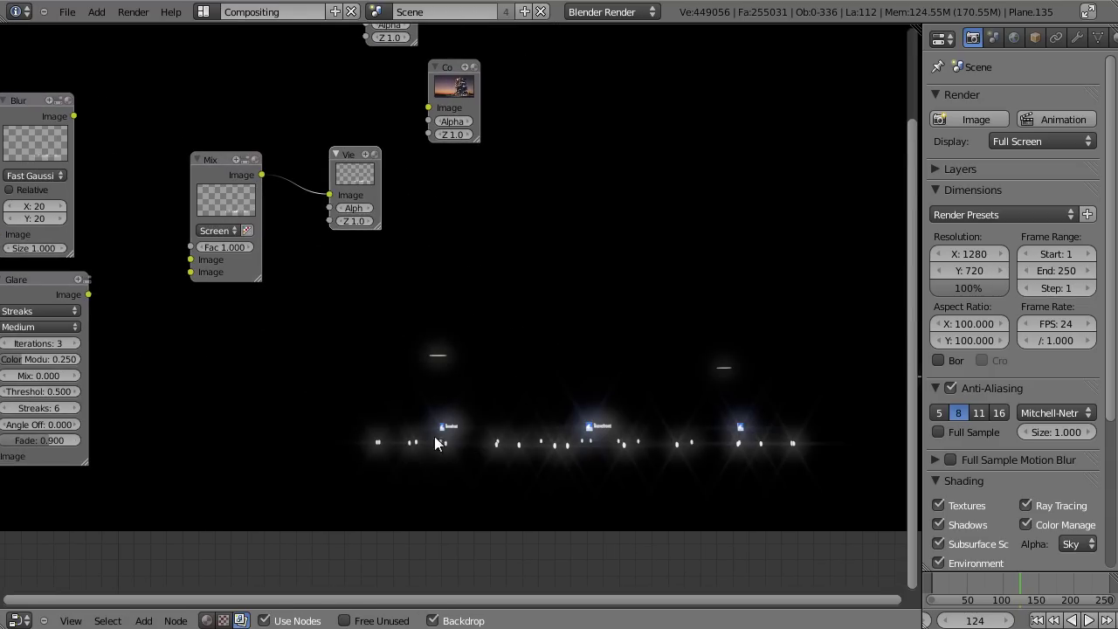
Set the Glare node's Mix value to 1 and check the glow in the backdrop
{"action": "scroll", "coordinate": [411, 433], "scroll_direction": "down", "scroll_amount": 1}
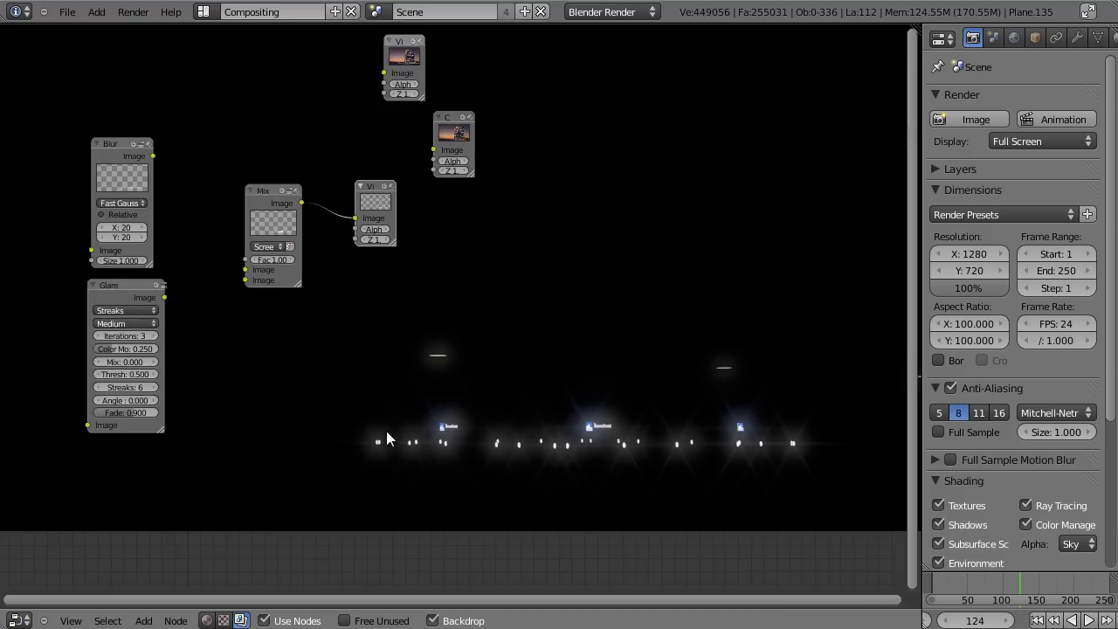
{"action": "middle_click_drag", "start_coordinate": [387, 439], "coordinate": [614, 309]}
{"action": "scroll", "coordinate": [568, 328], "scroll_direction": "up", "scroll_amount": 4}
{"action": "middle_click_drag", "start_coordinate": [357, 256], "coordinate": [310, 273]}
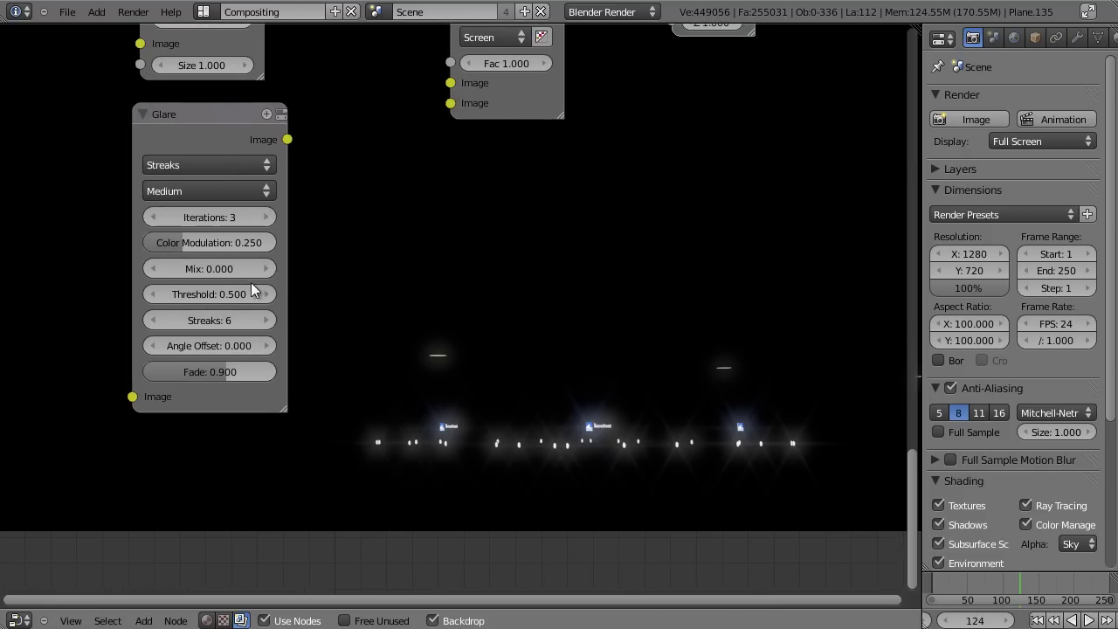
{"action": "left_click_drag", "start_coordinate": [237, 271], "coordinate": [106, 275]}
{"action": "left_click_drag", "start_coordinate": [217, 264], "coordinate": [564, 250]}
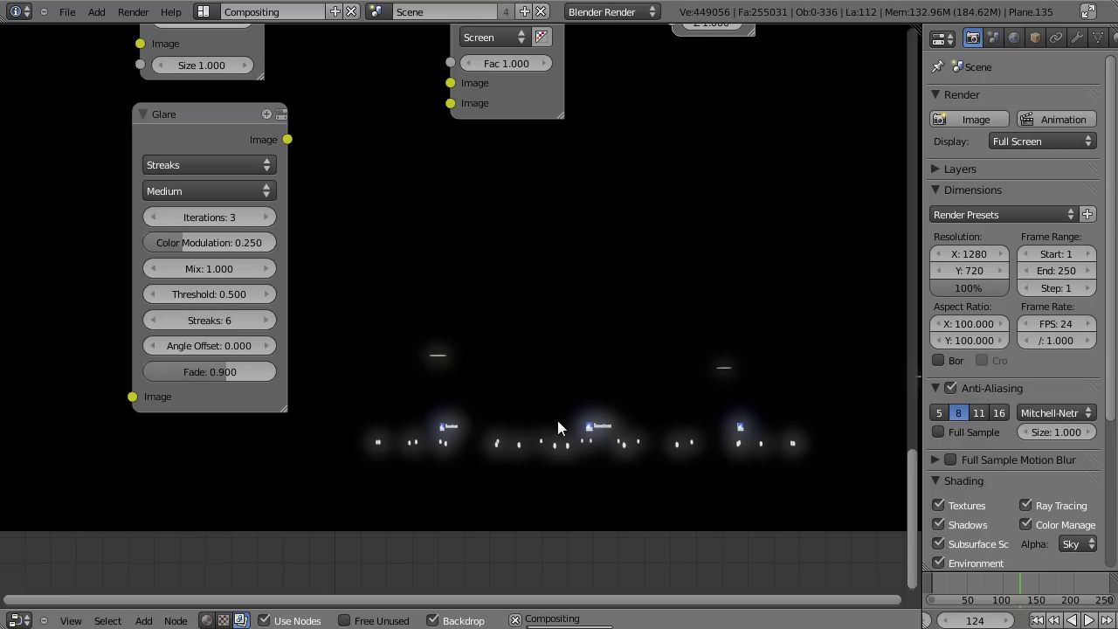
{"action": "scroll", "coordinate": [441, 416], "scroll_direction": "up", "scroll_amount": 2}
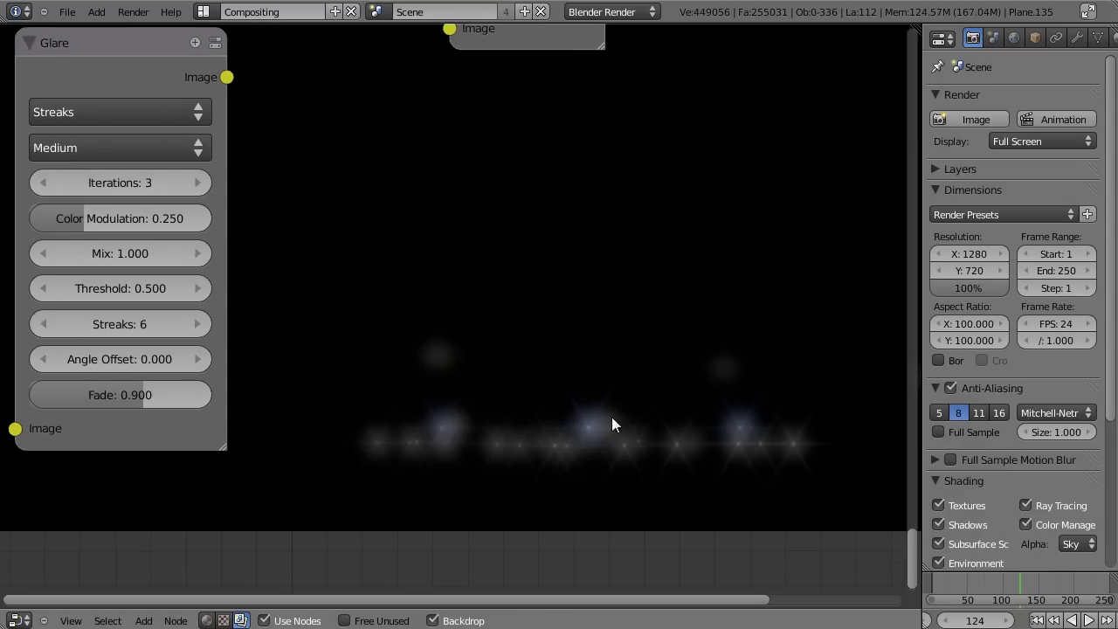
Move the Mix node closer to the Blur and Glare nodes and its Viewer farther away to make room
{"action": "scroll", "coordinate": [568, 375], "scroll_direction": "down", "scroll_amount": 3}
{"action": "middle_click_drag", "start_coordinate": [262, 119], "coordinate": [386, 267]}
{"action": "left_click", "coordinate": [195, 205]}
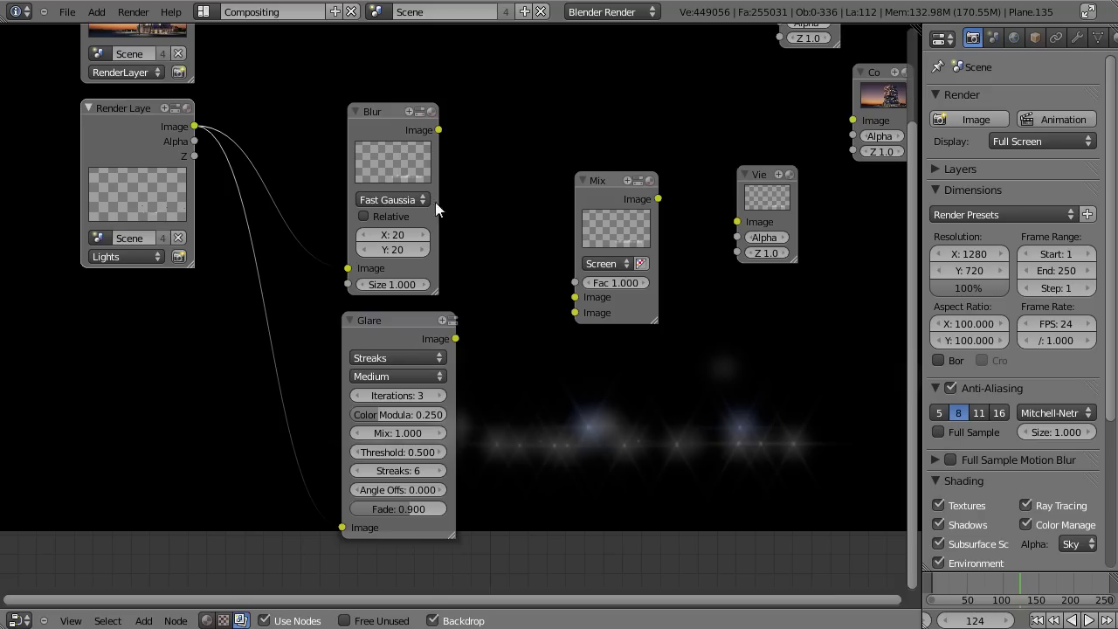
{"action": "scroll", "coordinate": [588, 306], "scroll_direction": "down", "scroll_amount": 7}
{"action": "middle_click_drag", "start_coordinate": [564, 384], "coordinate": [434, 455]}
{"action": "scroll", "coordinate": [445, 454], "scroll_direction": "up", "scroll_amount": 3}
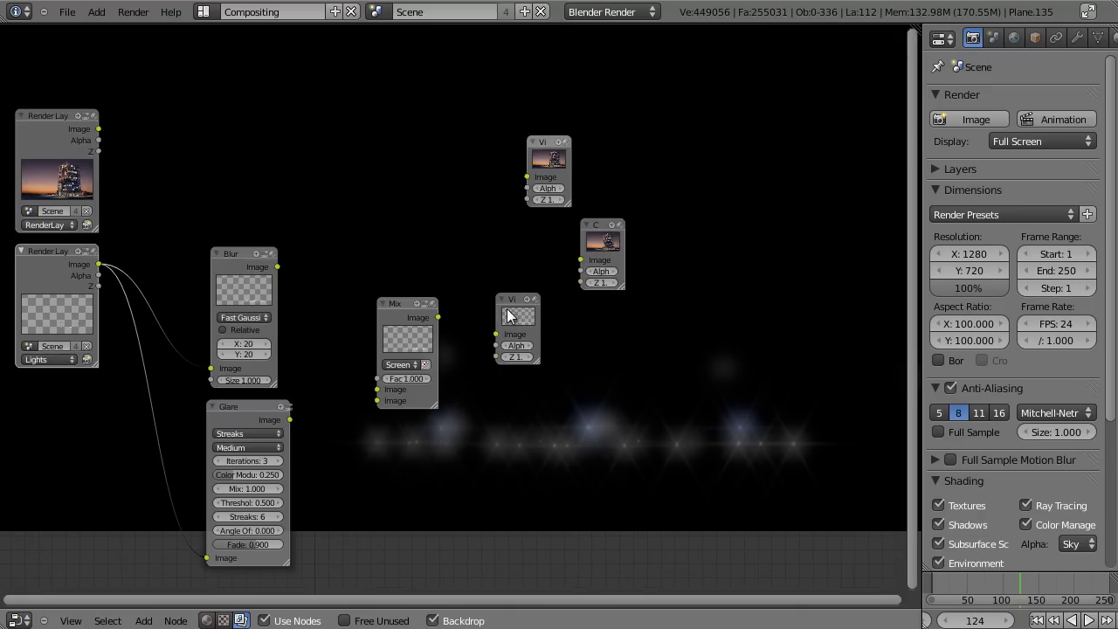
{"action": "left_click_drag", "start_coordinate": [507, 310], "coordinate": [579, 375]}
{"action": "left_click_drag", "start_coordinate": [406, 341], "coordinate": [359, 380]}
{"action": "left_click_drag", "start_coordinate": [329, 382], "coordinate": [344, 340]}
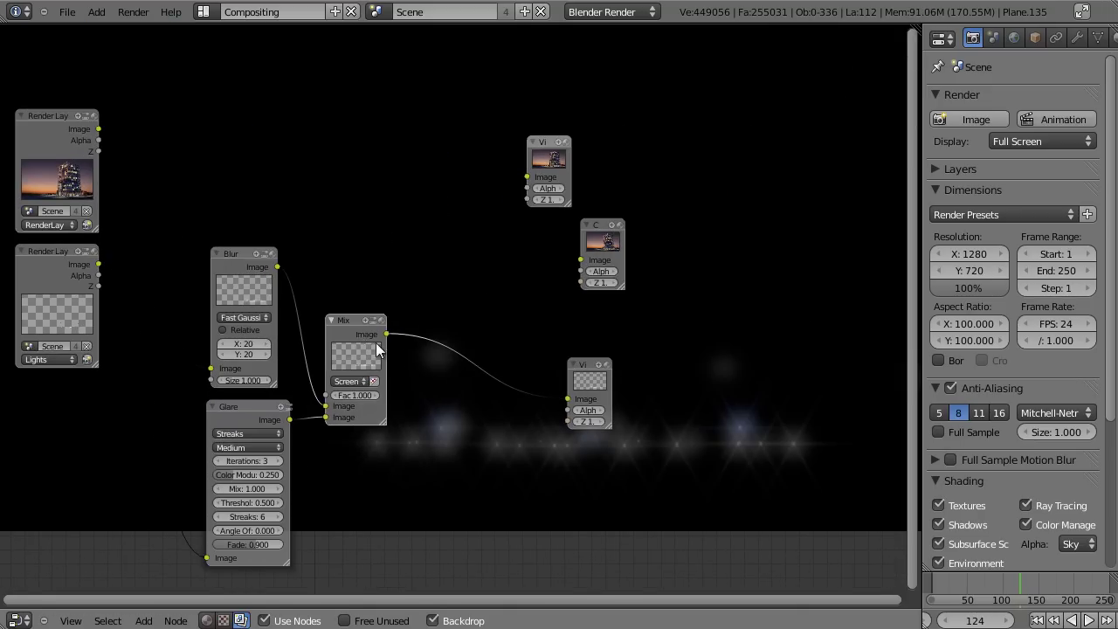
Add a second Mix node and place it above and beyond the first Mix node
{"action": "key", "text": "shift+a"}
{"action": "mouse_move", "coordinate": [360, 368]}
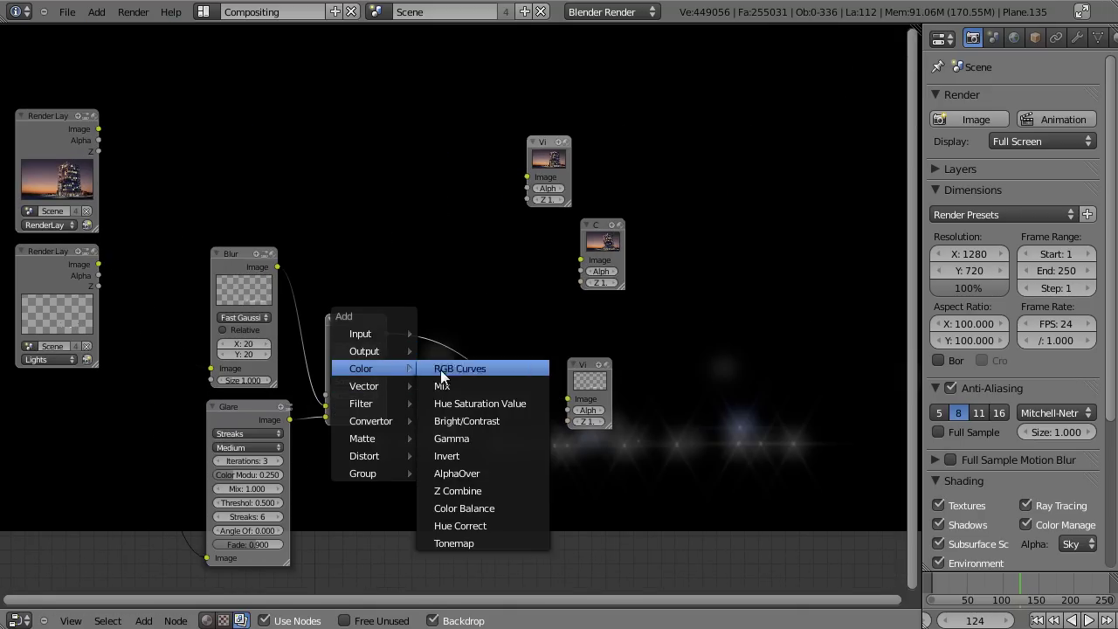
{"action": "left_click", "coordinate": [433, 387]}
{"action": "left_click", "coordinate": [494, 319]}
{"action": "left_click_drag", "start_coordinate": [443, 324], "coordinate": [443, 336]}
Move the Blur and Glare nodes down, and feed the Lights layer and first Mix output into the second Mix node
{"action": "left_click_drag", "start_coordinate": [256, 291], "coordinate": [266, 307]}
{"action": "left_click_drag", "start_coordinate": [252, 415], "coordinate": [258, 481]}
{"action": "mouse_move", "coordinate": [388, 335]}
{"action": "left_mouse_down"}
{"action": "mouse_move", "coordinate": [439, 334]}
{"action": "mouse_move", "coordinate": [408, 332]}
{"action": "left_mouse_up"}
{"action": "left_click_drag", "start_coordinate": [467, 265], "coordinate": [466, 245]}
{"action": "left_click_drag", "start_coordinate": [234, 272], "coordinate": [443, 307]}
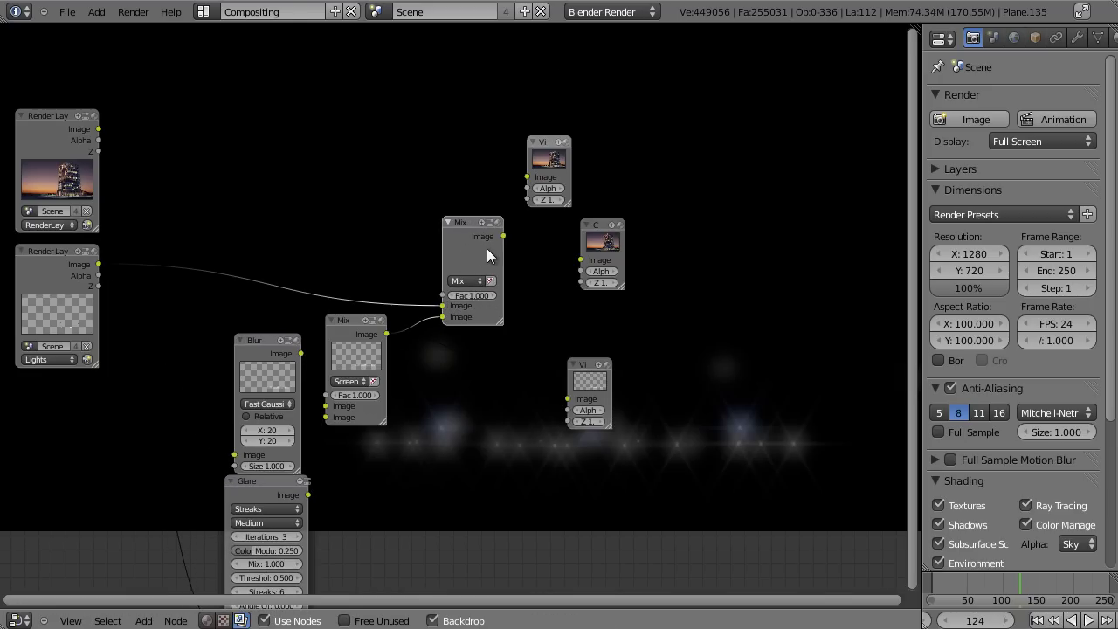
Set the second Mix node's blending to Screen and connect its output to the lower Viewer
{"action": "scroll", "coordinate": [487, 248], "scroll_direction": "up", "scroll_amount": 2}
{"action": "left_click", "coordinate": [482, 273]}
{"action": "left_click", "coordinate": [482, 358]}
{"action": "left_click_drag", "start_coordinate": [510, 215], "coordinate": [653, 341]}
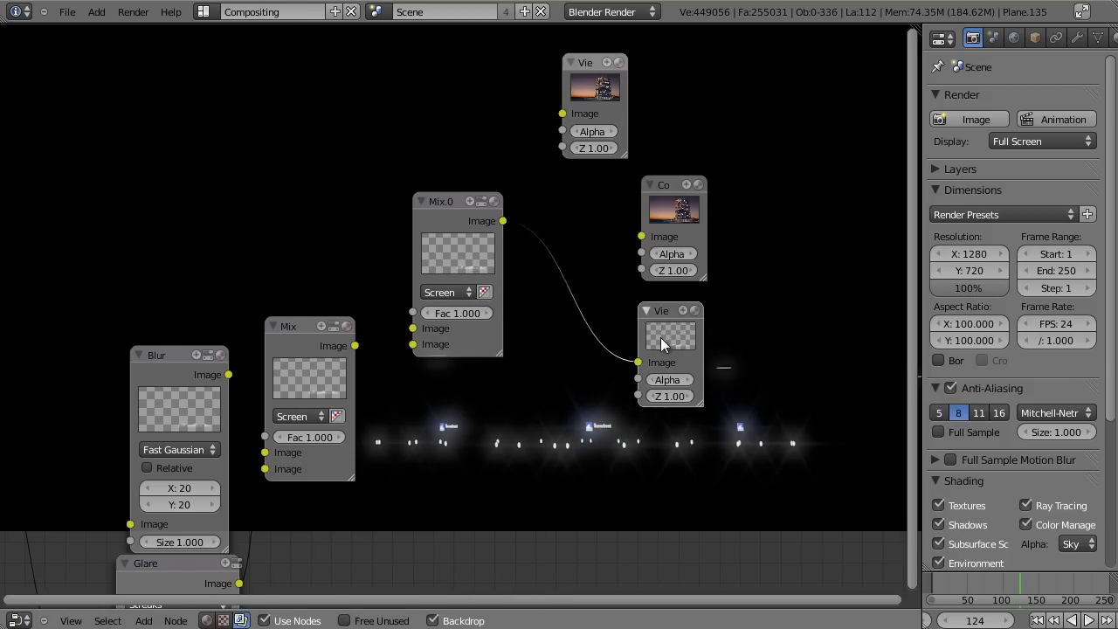
{"action": "scroll", "coordinate": [657, 342], "scroll_direction": "down", "scroll_amount": 3}
{"action": "middle_click_drag", "start_coordinate": [630, 366], "coordinate": [446, 288]}
{"action": "scroll", "coordinate": [397, 289], "scroll_direction": "down", "scroll_amount": 8}
{"action": "middle_click_drag", "start_coordinate": [510, 316], "coordinate": [589, 387]}
{"action": "scroll", "coordinate": [559, 383], "scroll_direction": "up", "scroll_amount": 6}
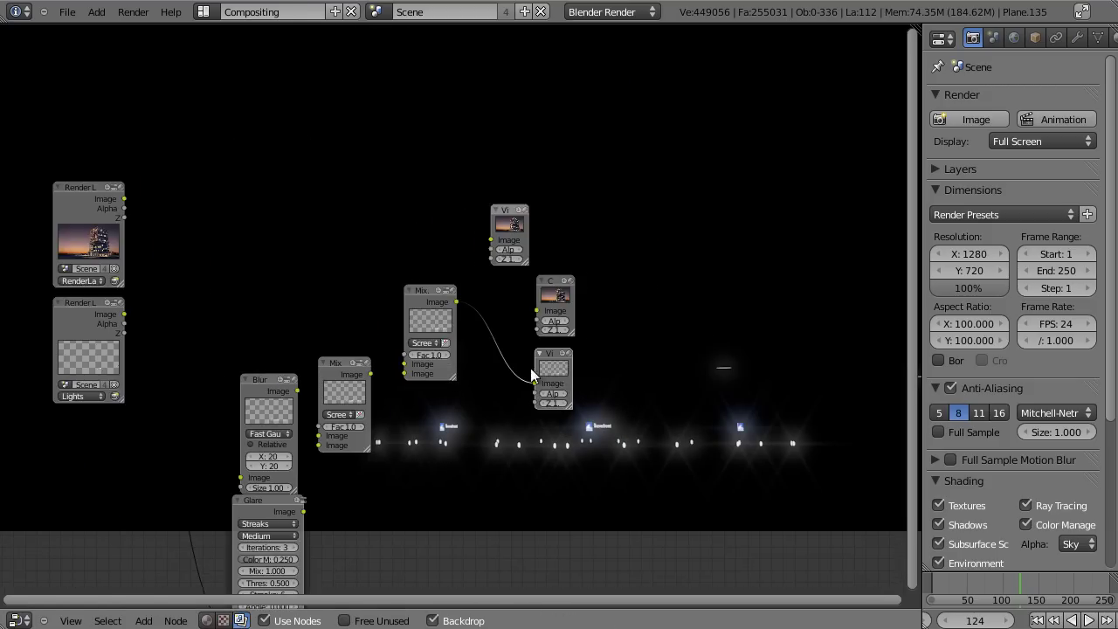
Hide the backdrop and spread the nodes apart, moving the upper Viewer and Composite away from the Mix nodes
{"action": "left_click", "coordinate": [456, 621]}
{"action": "scroll", "coordinate": [452, 463], "scroll_direction": "down", "scroll_amount": 2}
{"action": "middle_click_drag", "start_coordinate": [447, 401], "coordinate": [501, 358]}
{"action": "mouse_move", "coordinate": [316, 457]}
{"action": "left_mouse_down"}
{"action": "mouse_move", "coordinate": [333, 480]}
{"action": "mouse_move", "coordinate": [324, 468]}
{"action": "left_mouse_up"}
{"action": "left_click_drag", "start_coordinate": [405, 332], "coordinate": [411, 358]}
{"action": "scroll", "coordinate": [471, 305], "scroll_direction": "up", "scroll_amount": 2}
{"action": "left_click", "coordinate": [495, 286]}
{"action": "left_click", "coordinate": [603, 156]}
{"action": "left_click_drag", "start_coordinate": [604, 155], "coordinate": [691, 120]}
{"action": "left_click_drag", "start_coordinate": [635, 242], "coordinate": [734, 207]}
Duplicate the second Mix node and place the Screen copy before the Composite, moving the upper Viewer out of its way
{"action": "left_click", "coordinate": [494, 261]}
{"action": "key", "text": "shift+d"}
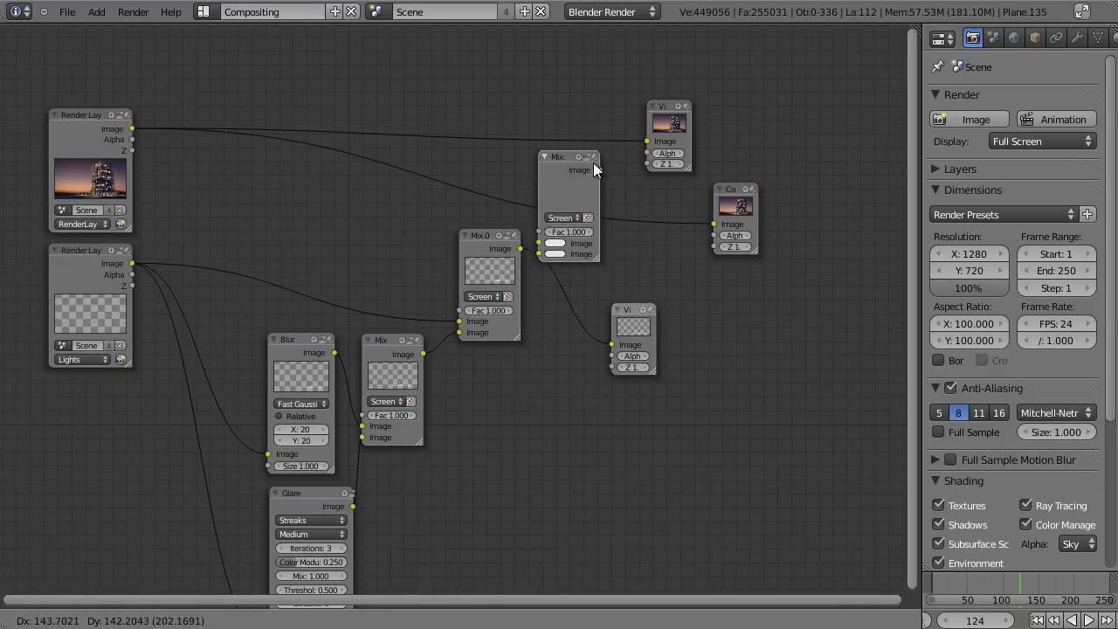
{"action": "left_click", "coordinate": [582, 157]}
{"action": "left_click_drag", "start_coordinate": [650, 131], "coordinate": [731, 102]}
{"action": "left_click_drag", "start_coordinate": [567, 174], "coordinate": [599, 163]}
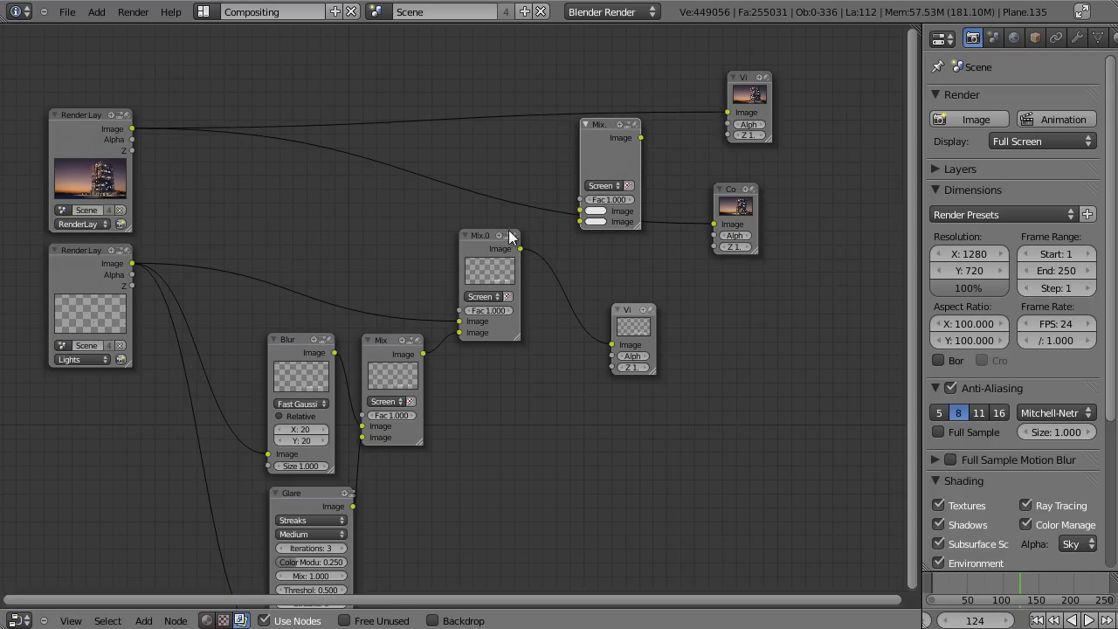
Connect the main render layer's image to the third Mix node's first Image input and the second Mix output to its second
{"action": "left_click_drag", "start_coordinate": [521, 249], "coordinate": [584, 224]}
{"action": "left_click_drag", "start_coordinate": [600, 161], "coordinate": [611, 175]}
{"action": "left_click", "coordinate": [105, 122]}
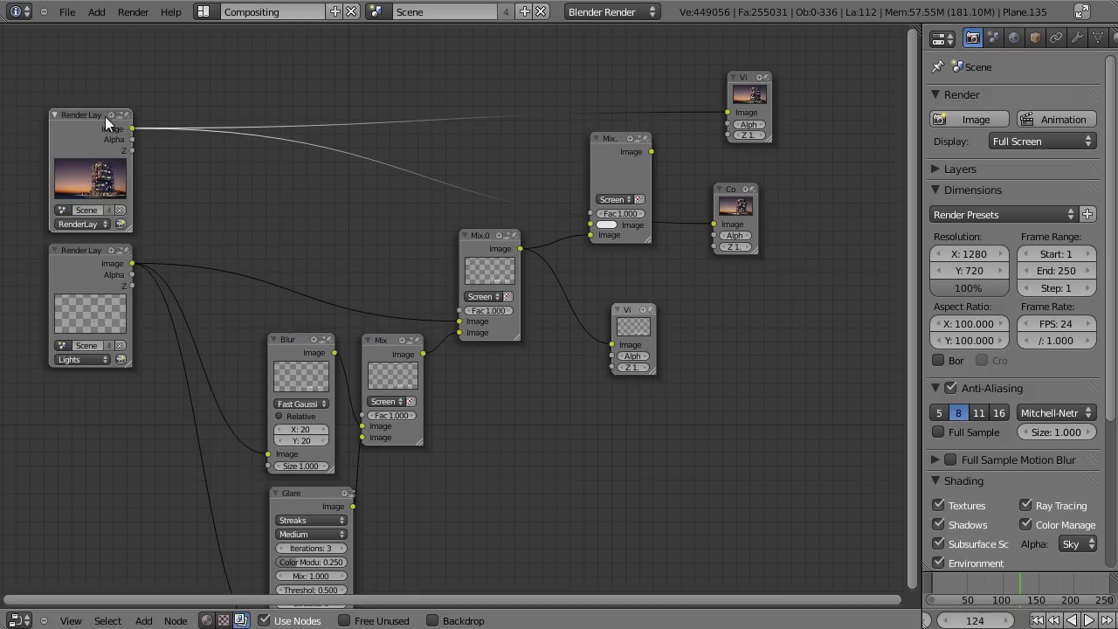
{"action": "left_click_drag", "start_coordinate": [138, 128], "coordinate": [585, 226]}
Connect the third Mix output to the Composite and upper Viewer nodes, and show the result in the backdrop
{"action": "left_click_drag", "start_coordinate": [651, 151], "coordinate": [714, 224]}
{"action": "left_click_drag", "start_coordinate": [688, 134], "coordinate": [726, 113]}
{"action": "left_click", "coordinate": [441, 622]}
{"action": "key", "text": "g"}
{"action": "key", "text": "y"}
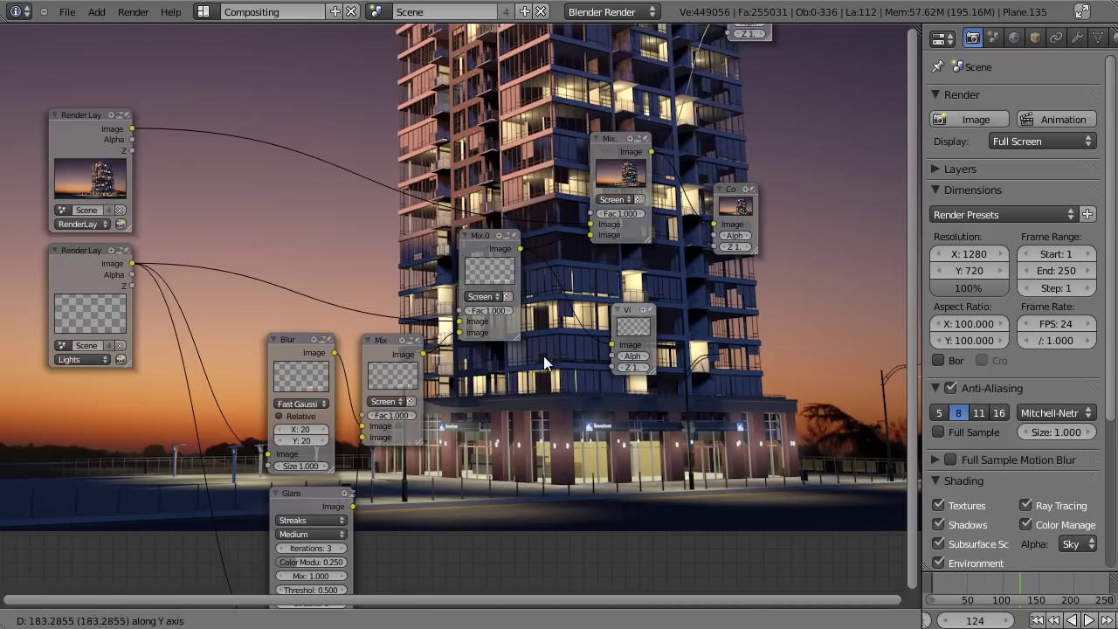
{"action": "left_click", "coordinate": [559, 350]}
{"action": "middle_click_drag", "start_coordinate": [541, 307], "coordinate": [515, 326]}
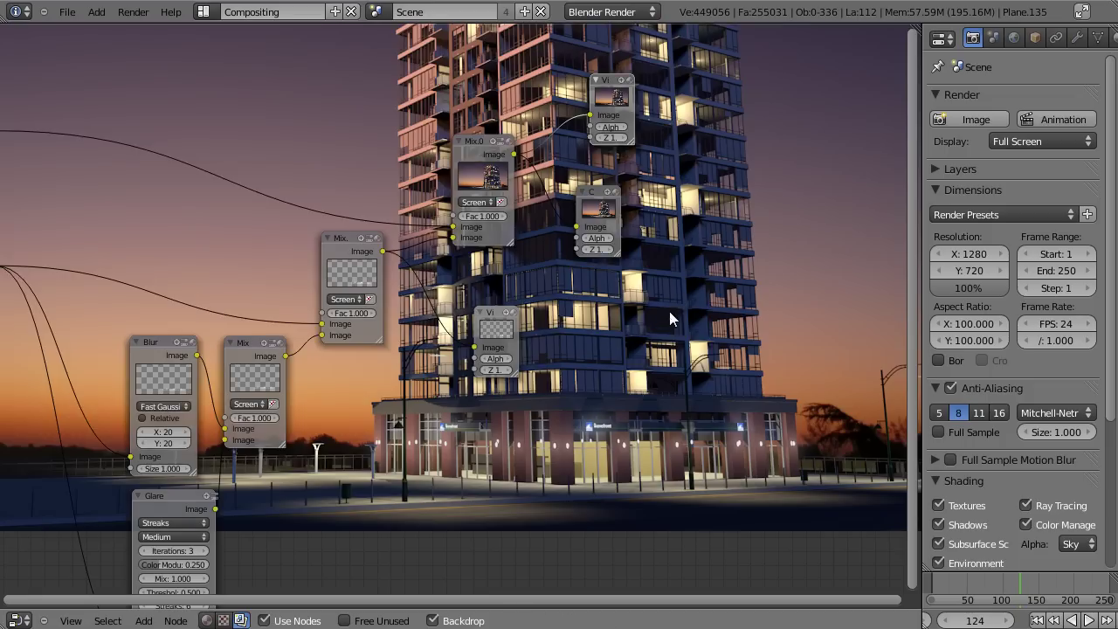
{"action": "middle_click_drag", "start_coordinate": [669, 311], "coordinate": [543, 288]}
Maximize the editor and open the render result to examine the composited building and its glowing lights
{"action": "key", "text": "shift+space"}
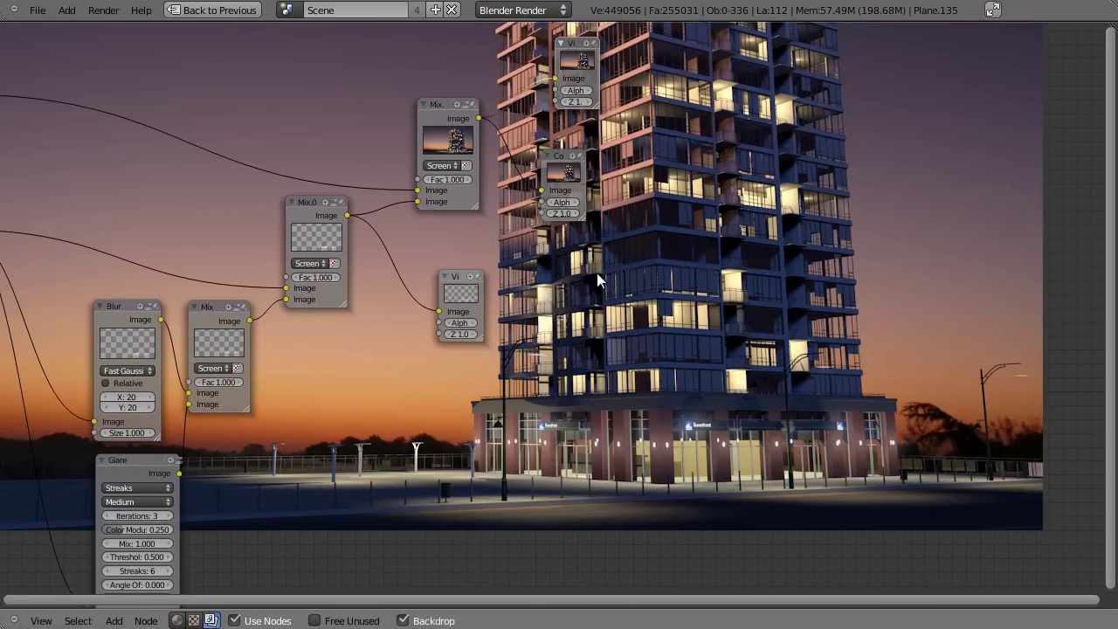
{"action": "key", "text": "F11"}
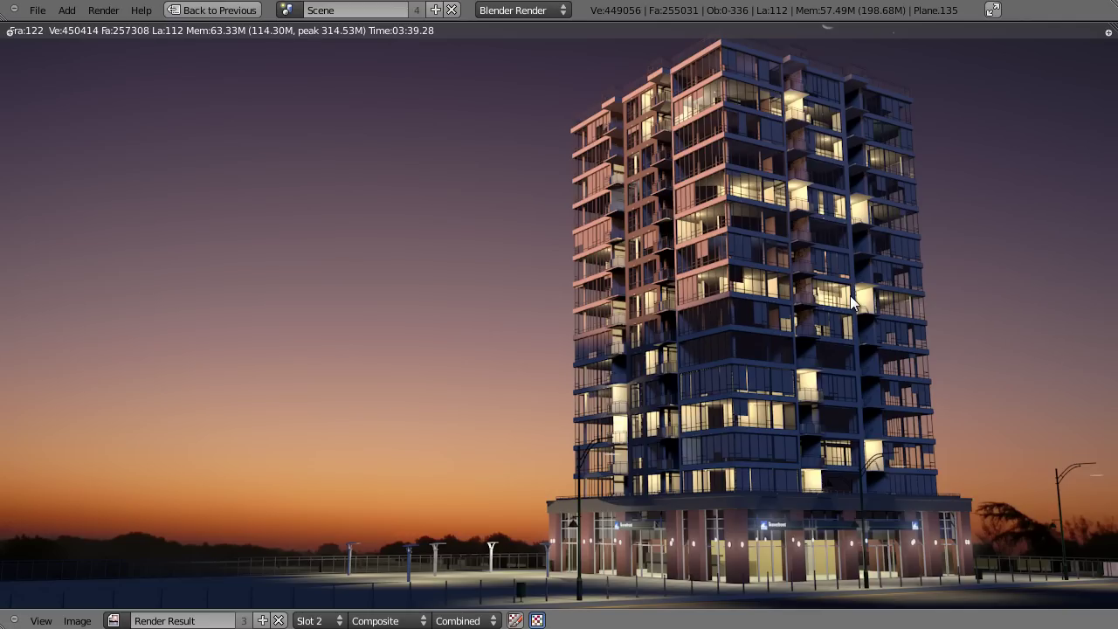
{"action": "middle_click_drag", "start_coordinate": [763, 253], "coordinate": [764, 282]}
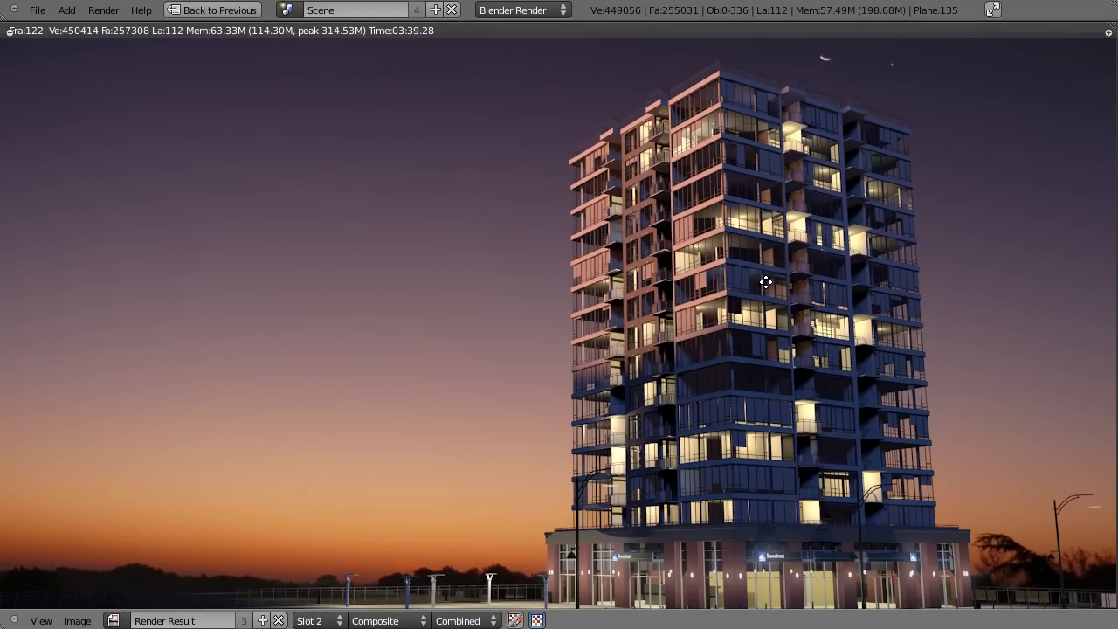